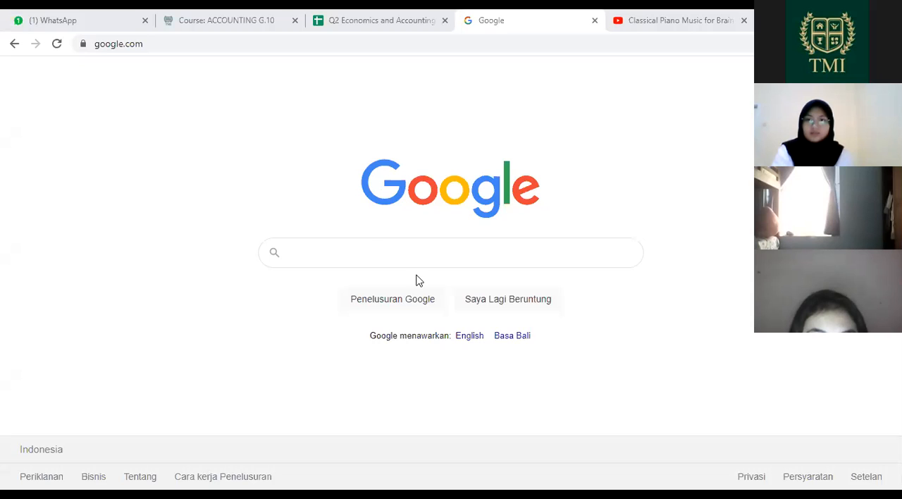
Step: Search Google for "spreadsheet" and open the "Google Spreadsheet - membuat dan mengedit spreadsheet" result
click(370, 248)
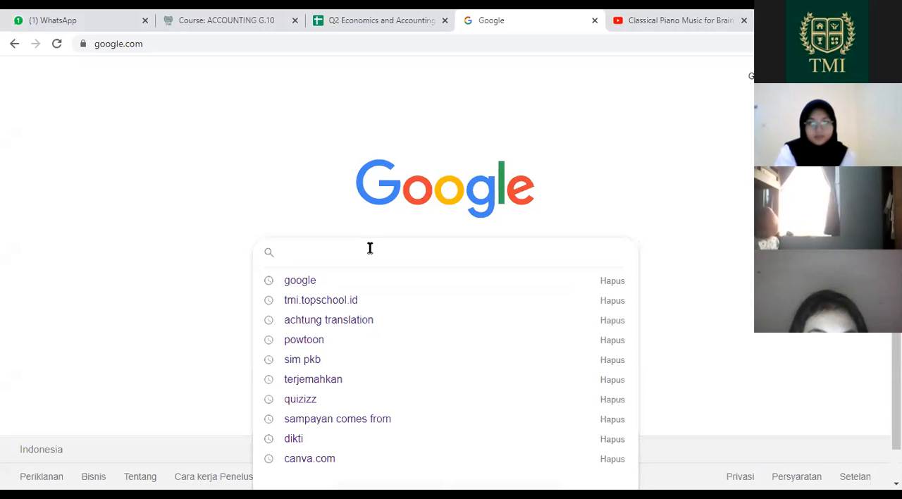
text(sprea)
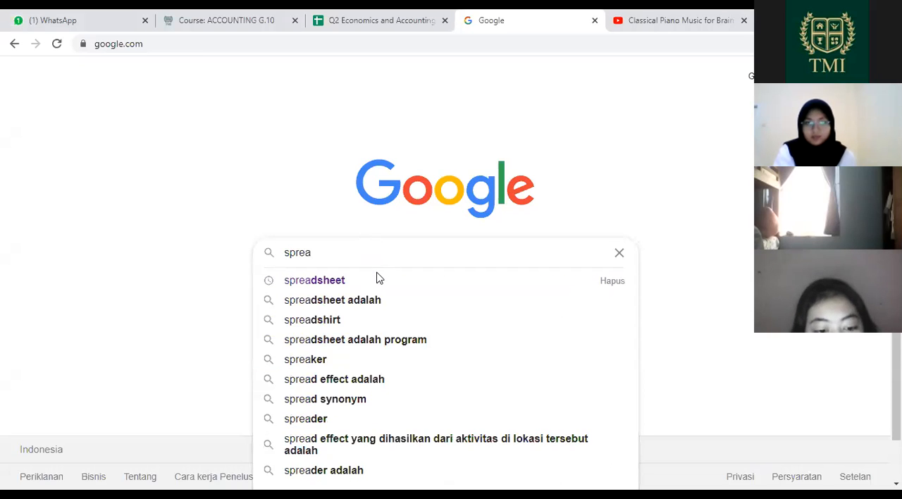
click(377, 279)
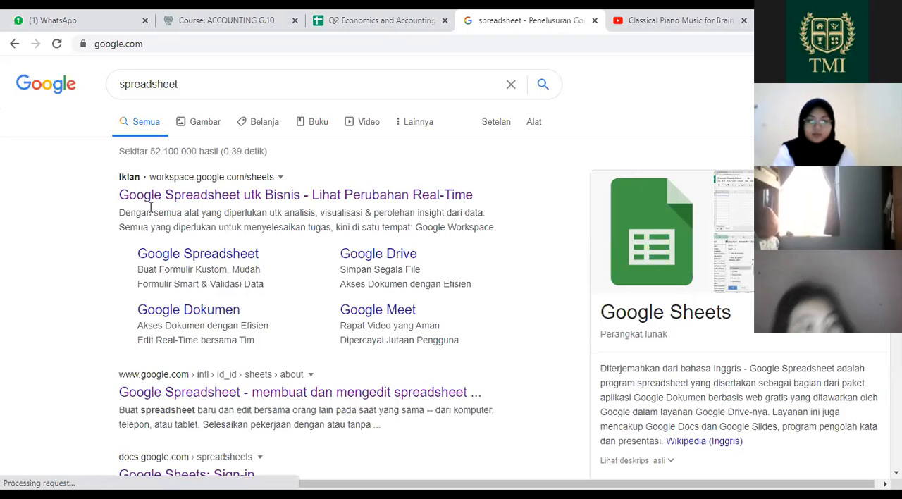
scroll(150, 207, down, 1)
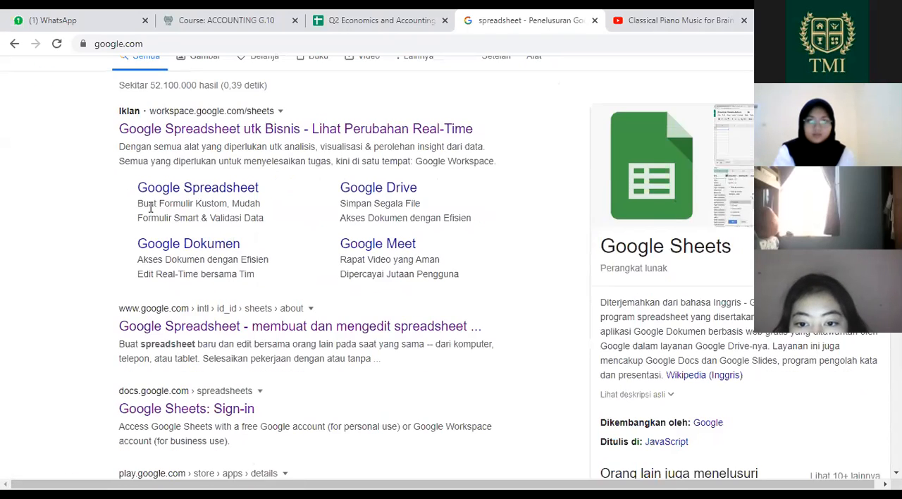
click(163, 327)
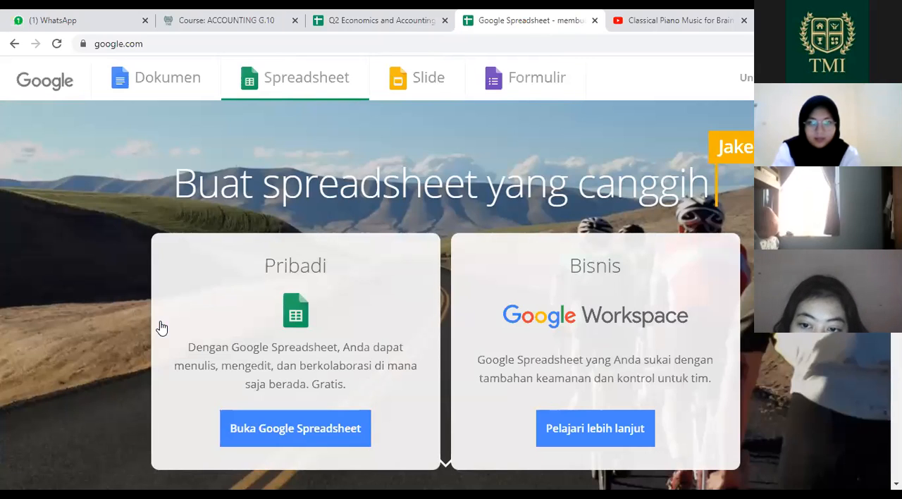
Step: Return to the search results, reopen the same Google Spreadsheet page and go to the personal version's file list
click(14, 45)
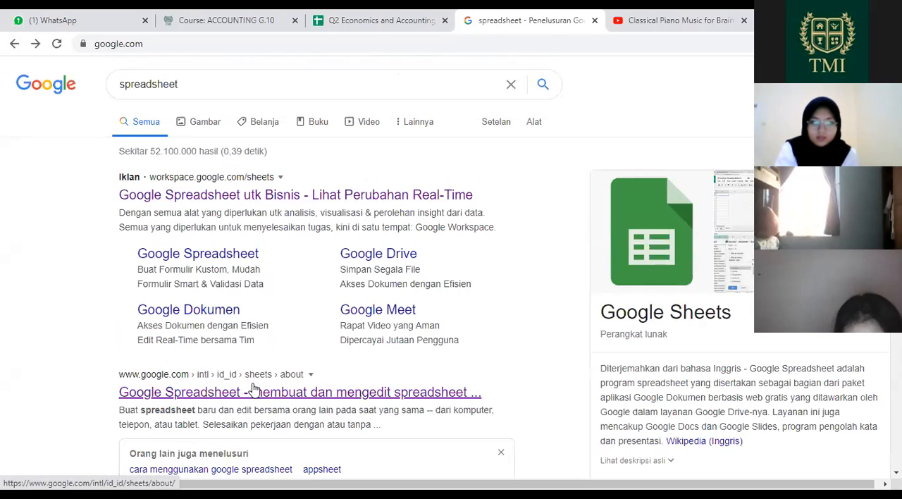
click(332, 397)
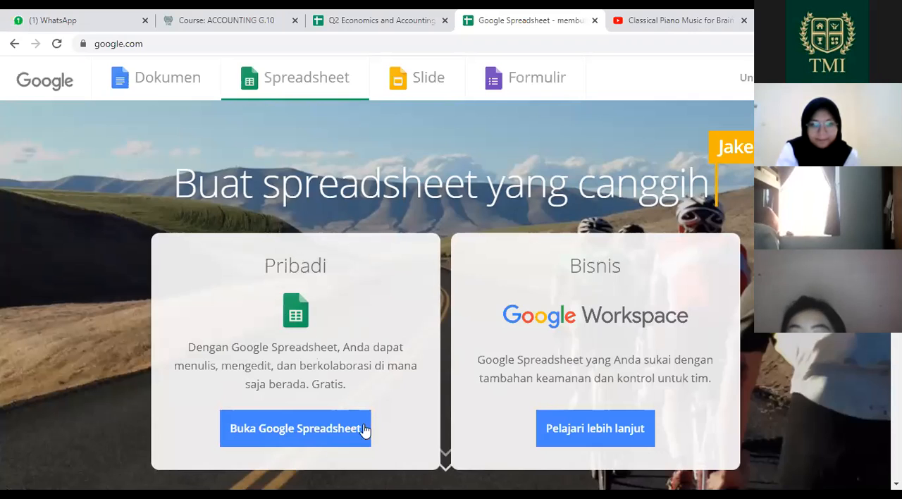
click(294, 441)
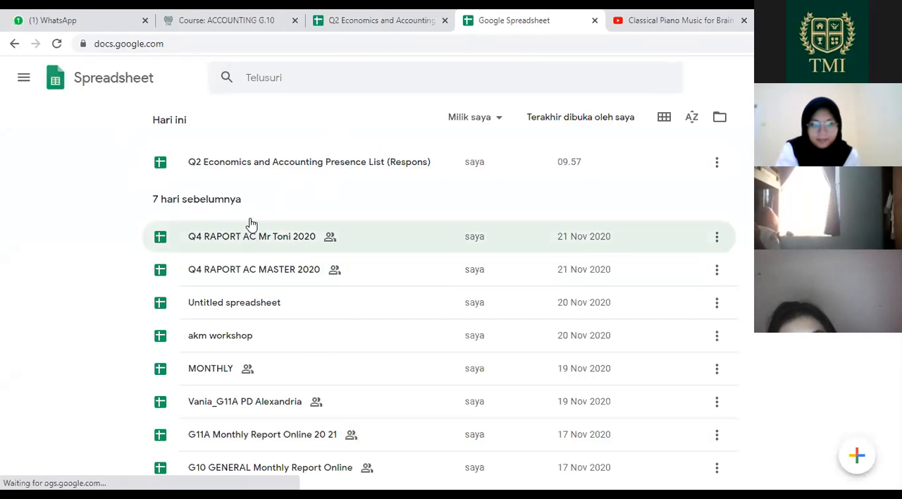
Step: Create a new blank spreadsheet from within "Q2 Economics and Accounting Presence List (Respons)" and close that newly opened file
click(220, 163)
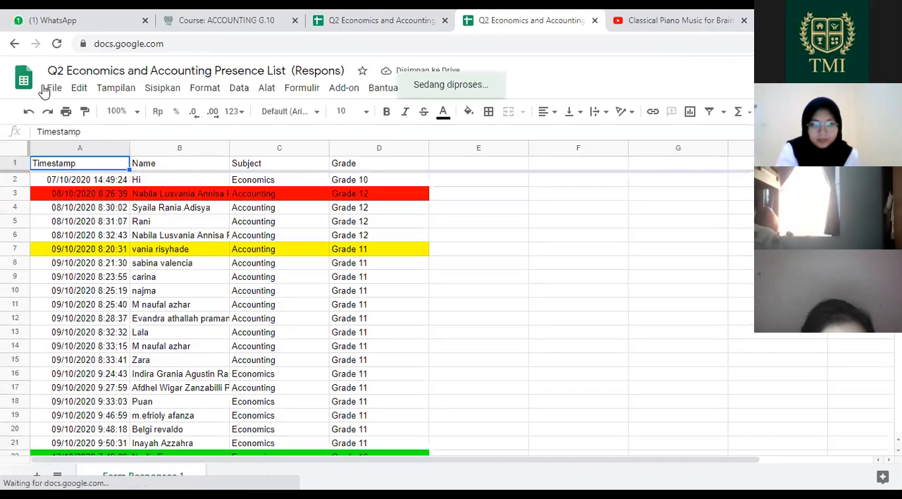
click(54, 89)
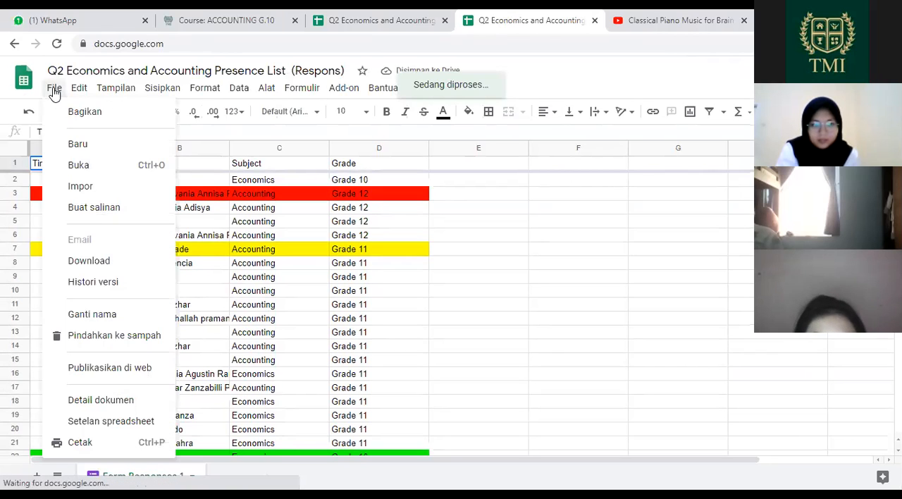
mouse_move(92, 154)
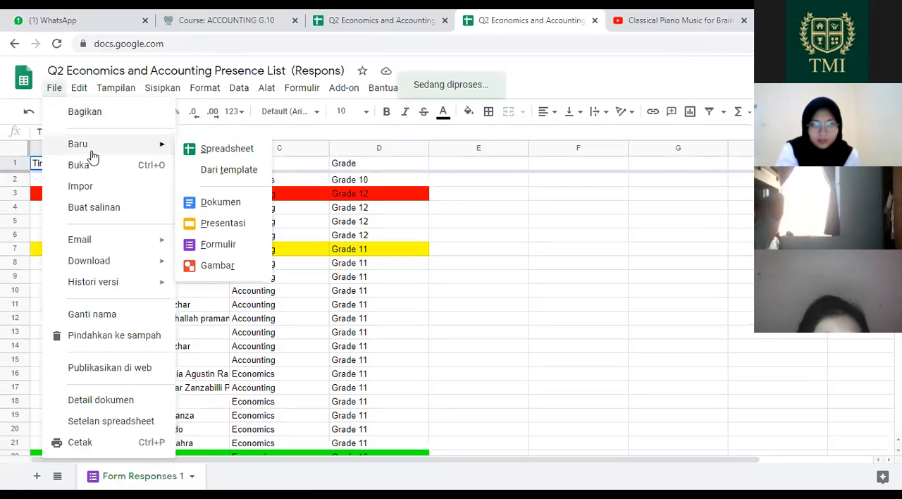
click(208, 151)
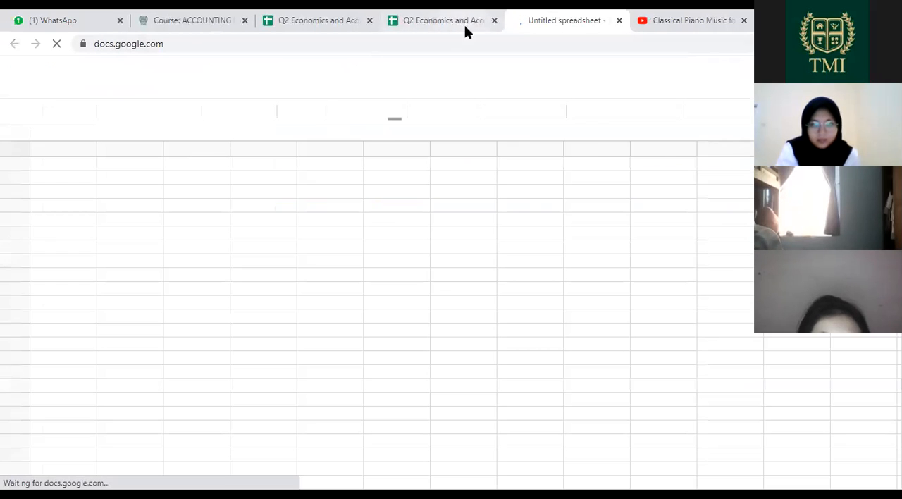
click(494, 21)
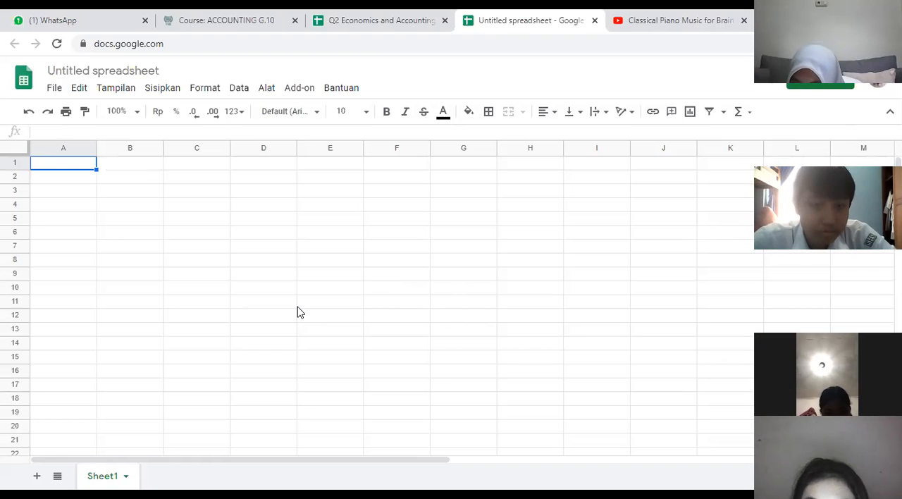
Step: Rename the untitled spreadsheet to the owner's first name followed by "_10a_PAS"
click(105, 71)
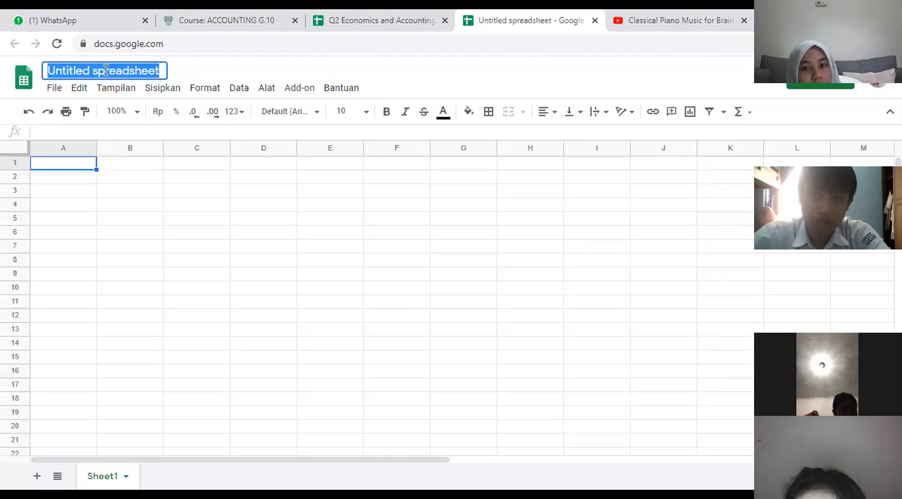
key(BackSpace)
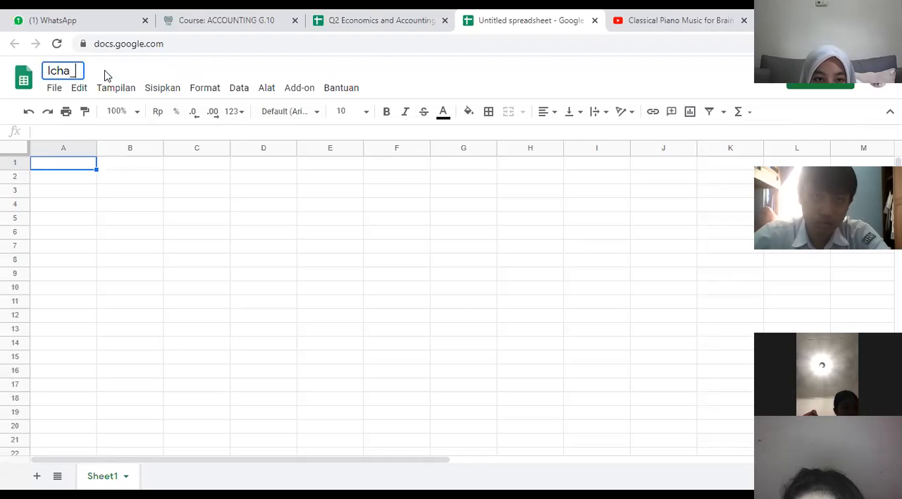
text(Icha_10a_PAS)
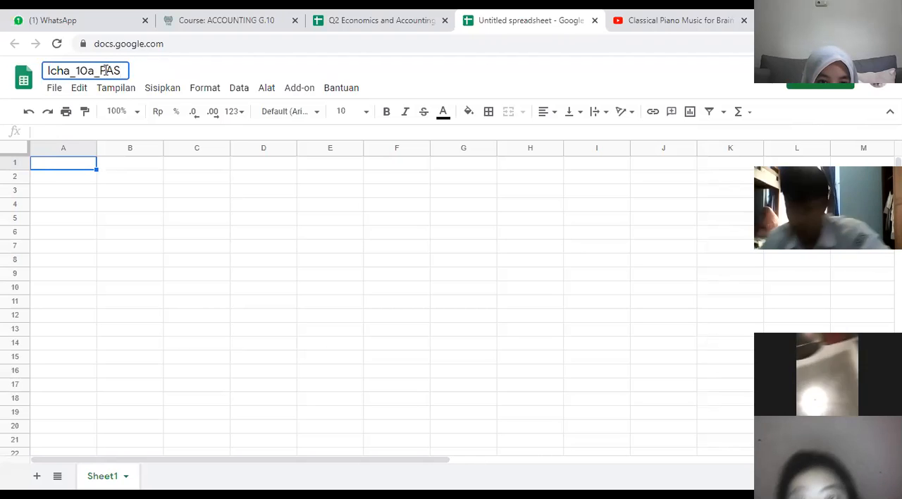
key(Return)
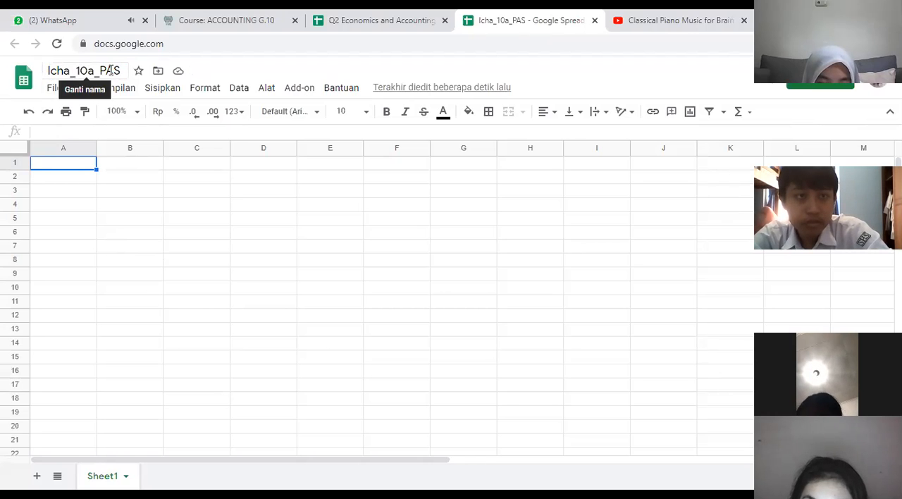
scroll(521, 282, down, 2)
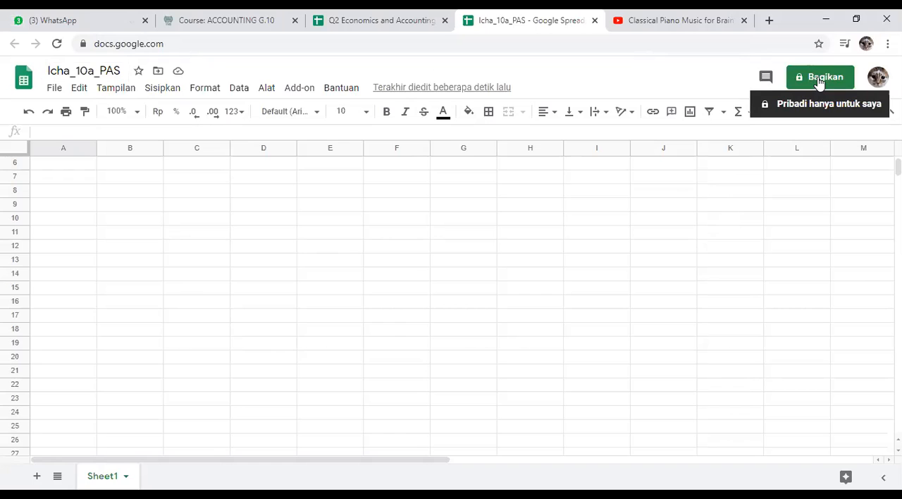
click(819, 81)
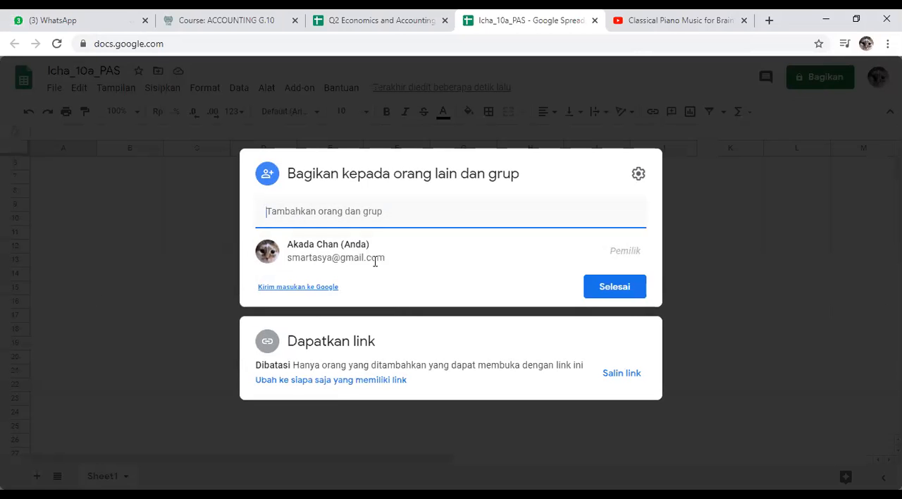
click(280, 212)
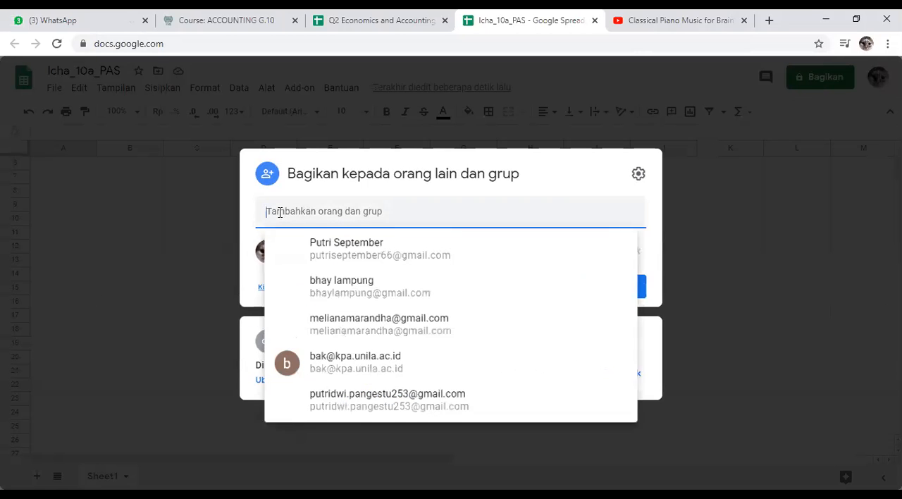
click(280, 212)
click(281, 212)
click(281, 212)
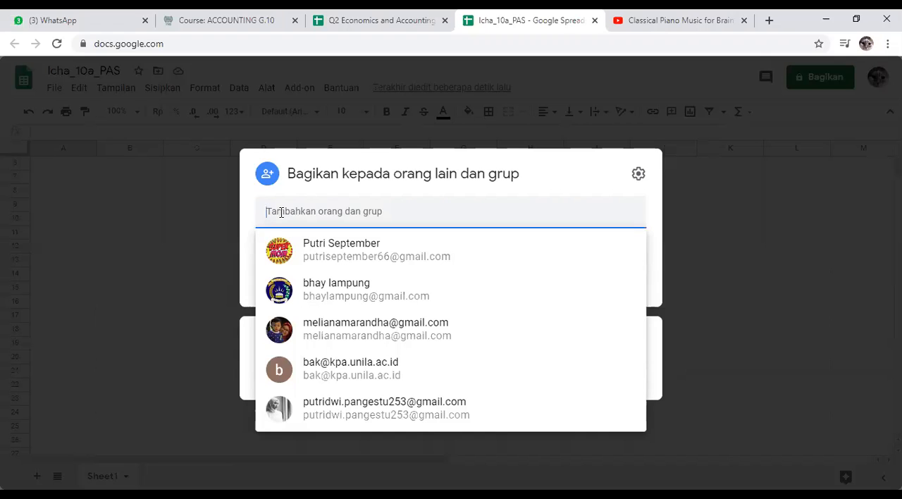
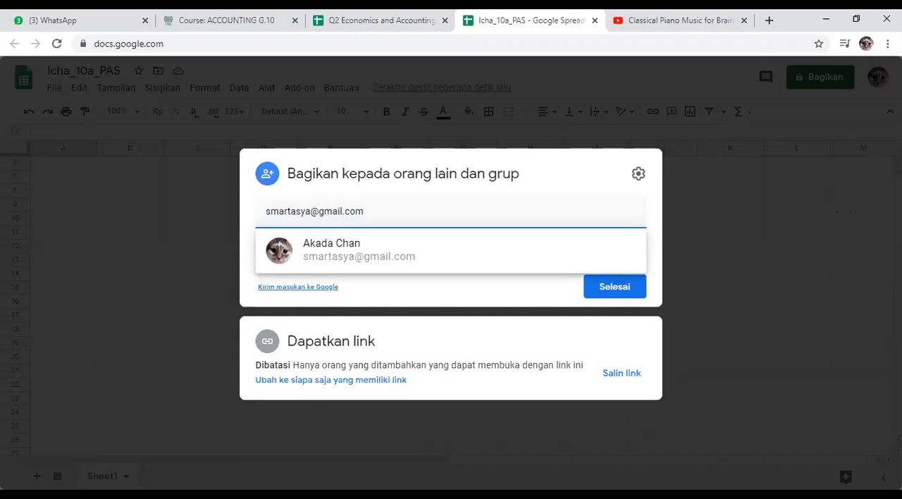
click(854, 212)
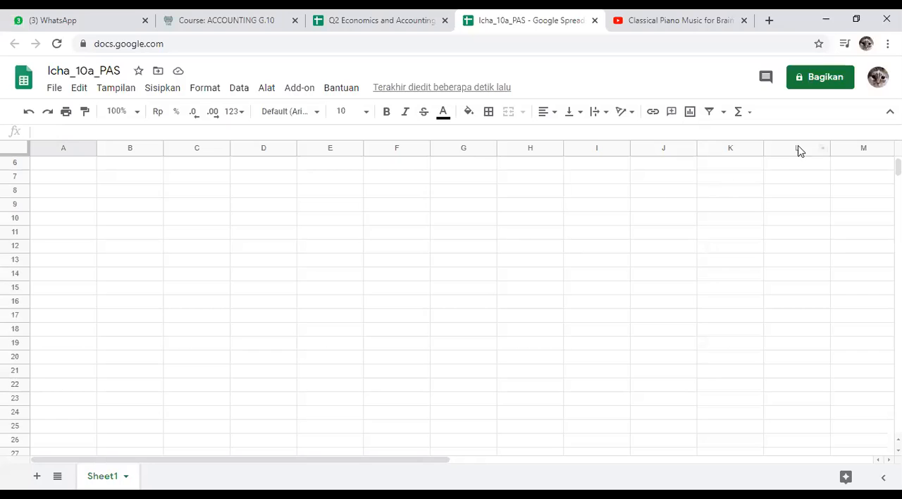
Step: Enter the teacher's e-mail address as a collaborator in the spreadsheet's sharing settings and finish
click(835, 79)
click(418, 208)
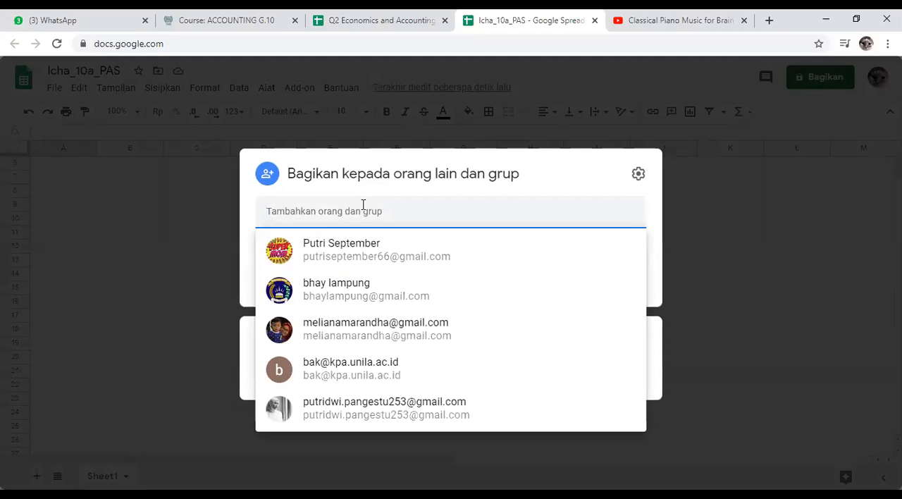
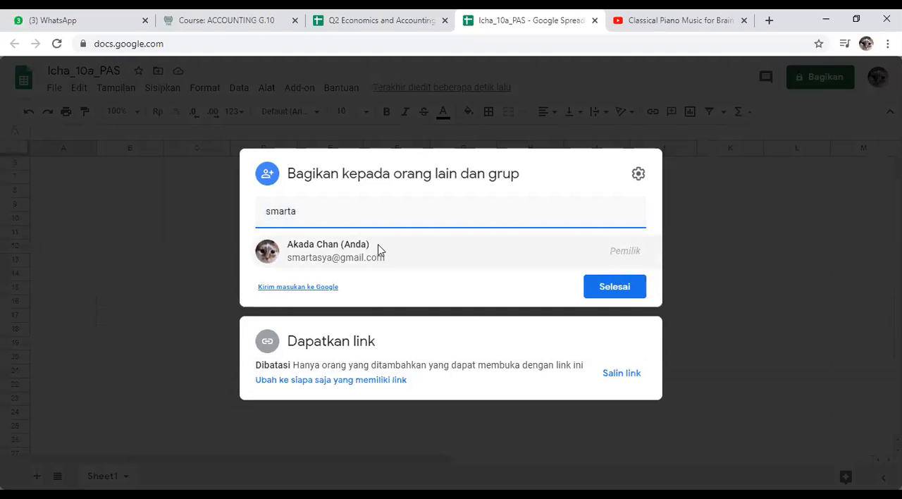
mouse_move(378, 250)
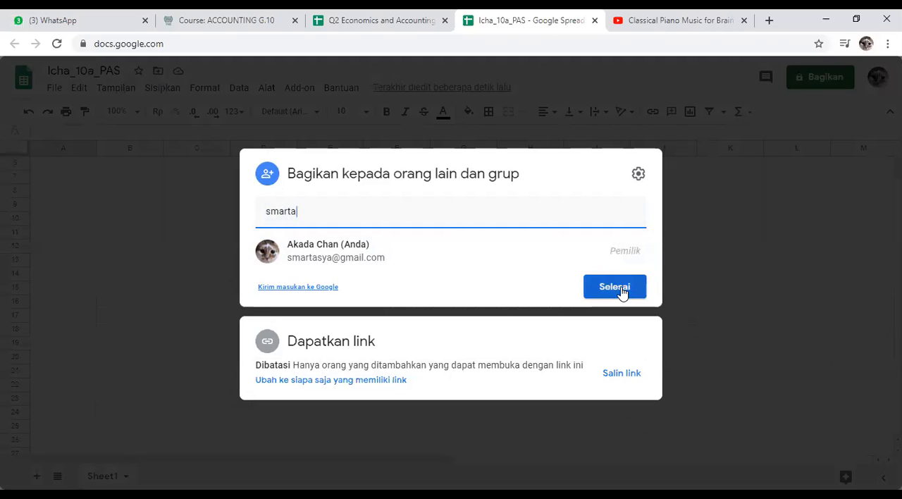
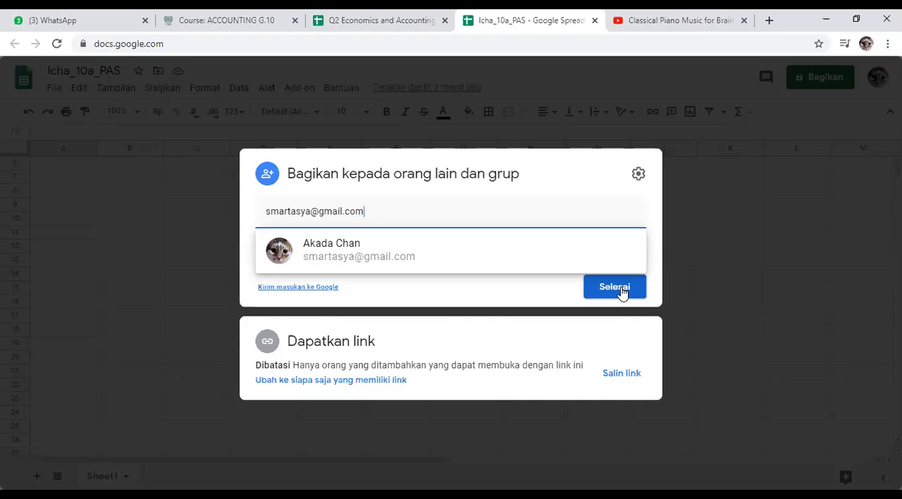
click(620, 289)
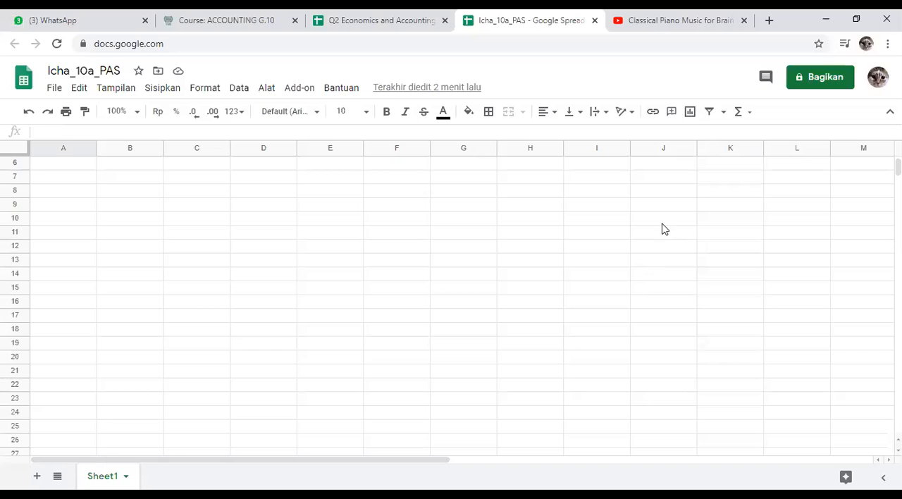
Step: Open Gmail in a new tab and view a student's invitation to edit their "_10a_PAS" spreadsheet
click(773, 19)
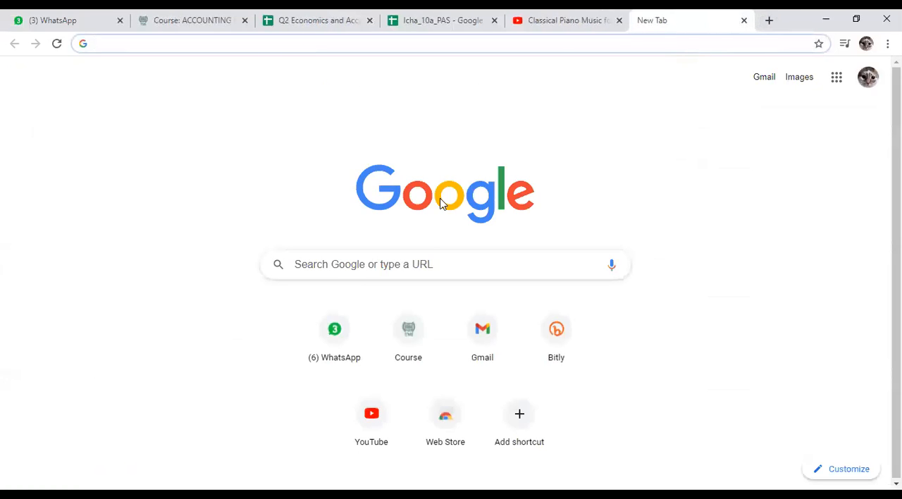
click(485, 350)
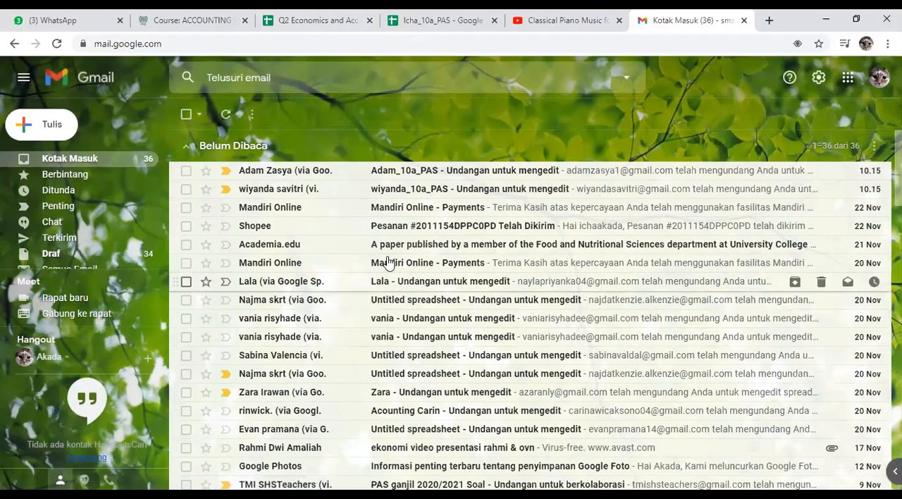
click(350, 195)
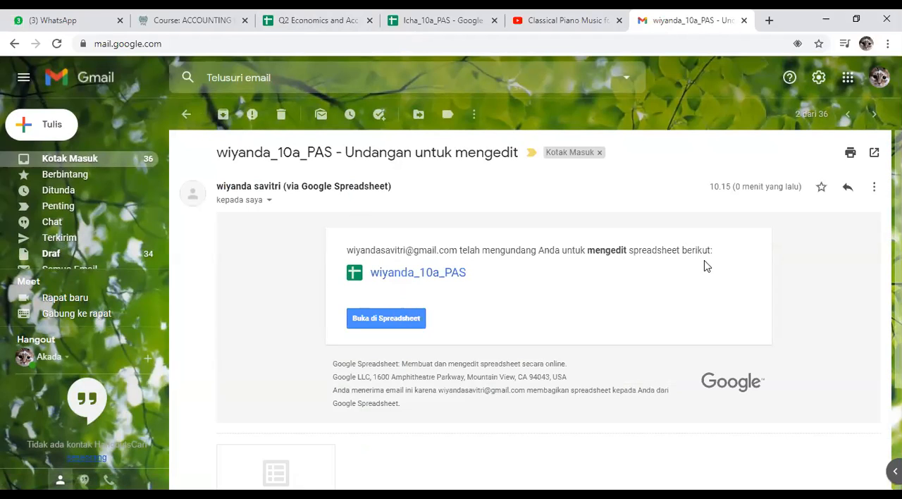
Step: Open the student's shared "_10a_PAS" spreadsheet from the invitation and select cell H3, where the collaborator's cursor is
click(376, 321)
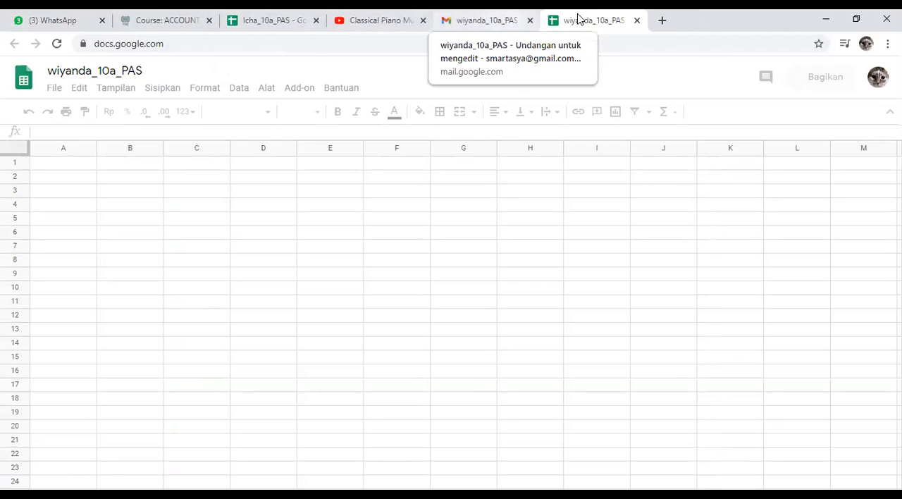
click(229, 205)
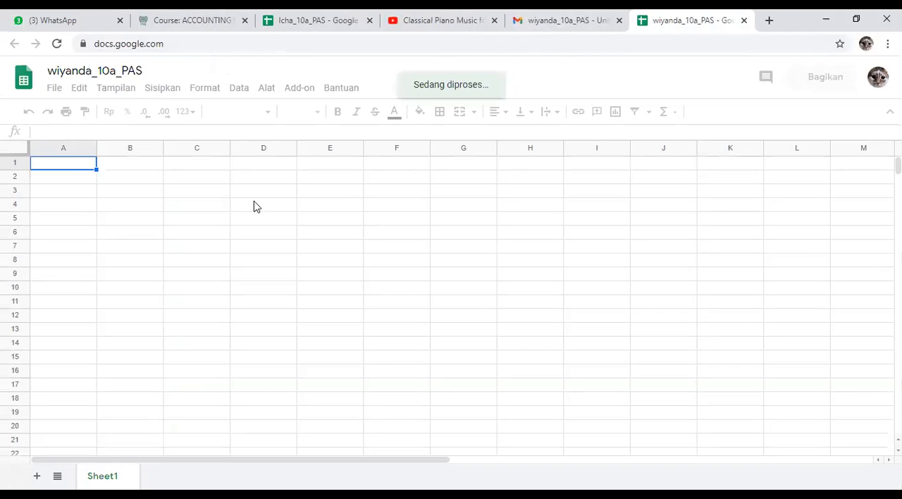
click(388, 212)
click(344, 273)
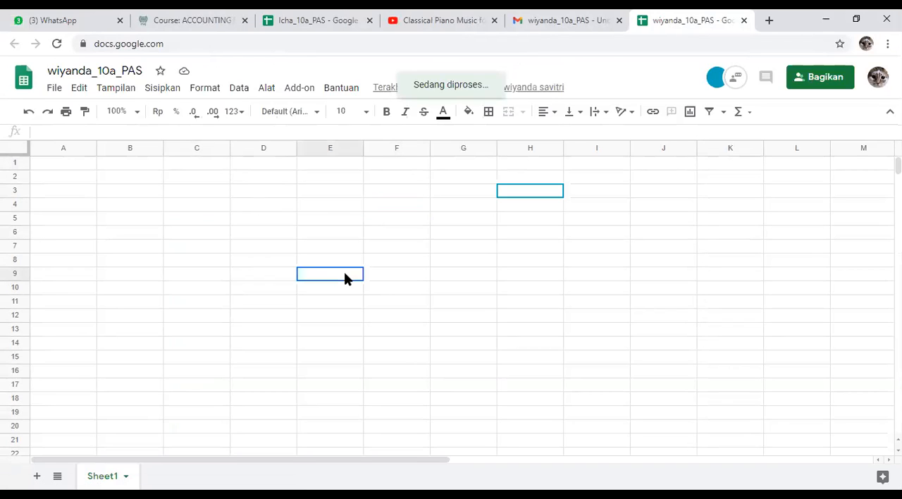
click(196, 205)
click(325, 193)
click(334, 221)
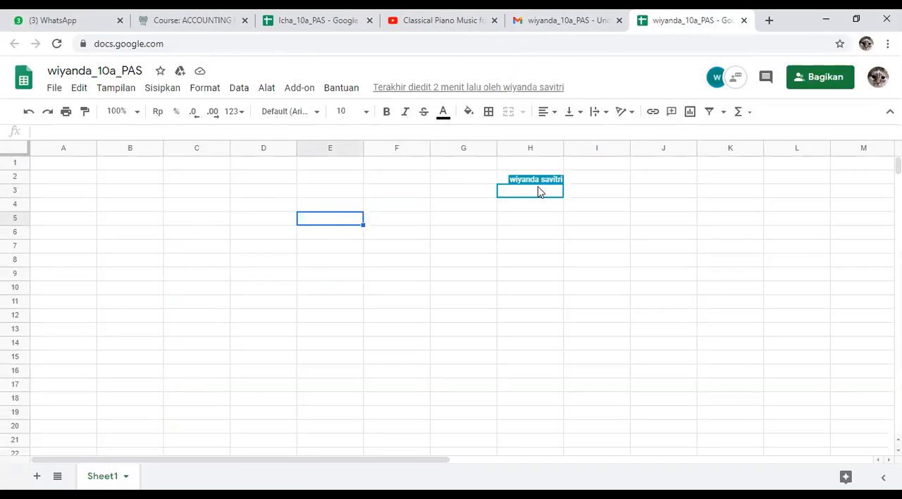
click(334, 206)
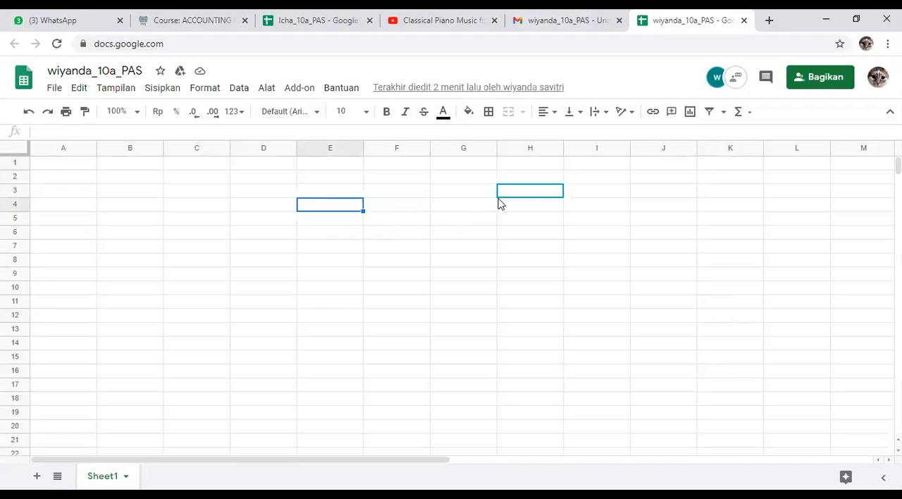
click(504, 194)
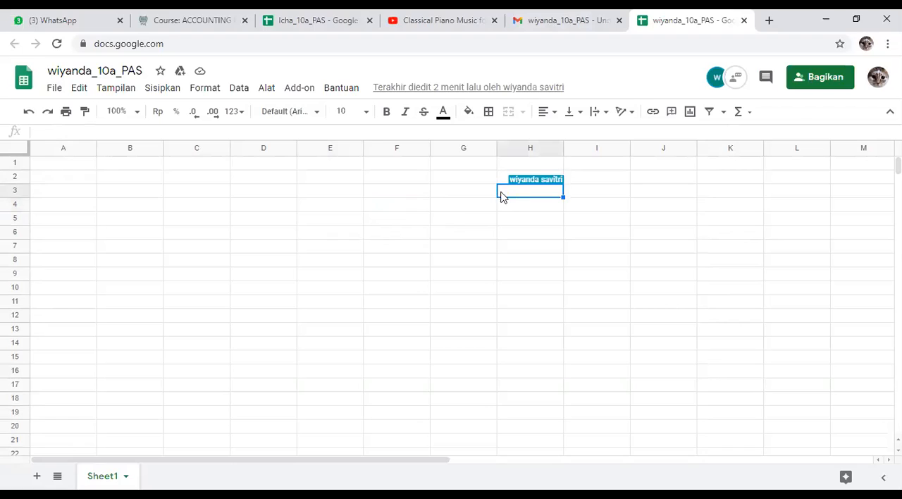
Step: Enter "hi" in cell F2 as a test edit, and delete it
click(403, 180)
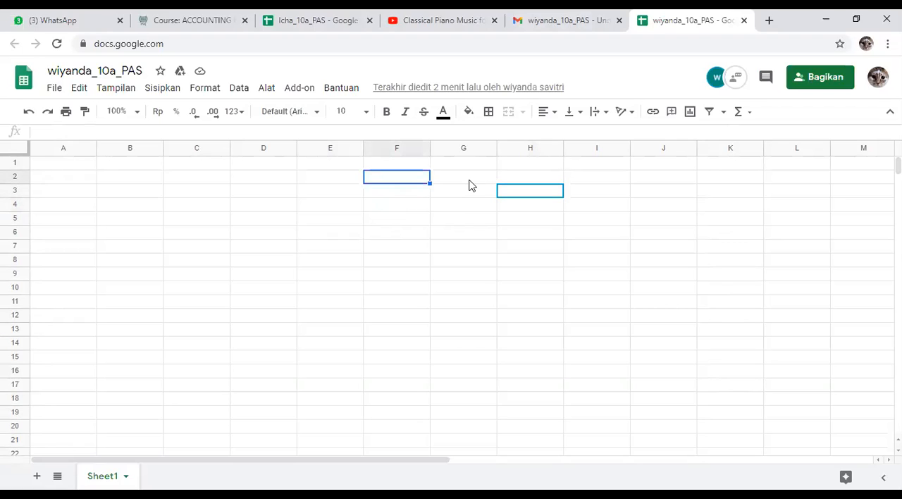
text(hi)
key(Return)
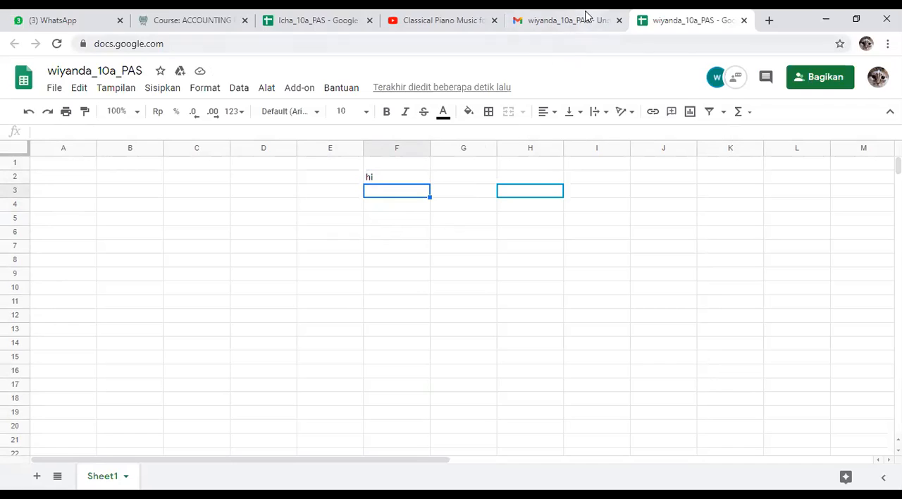
click(382, 181)
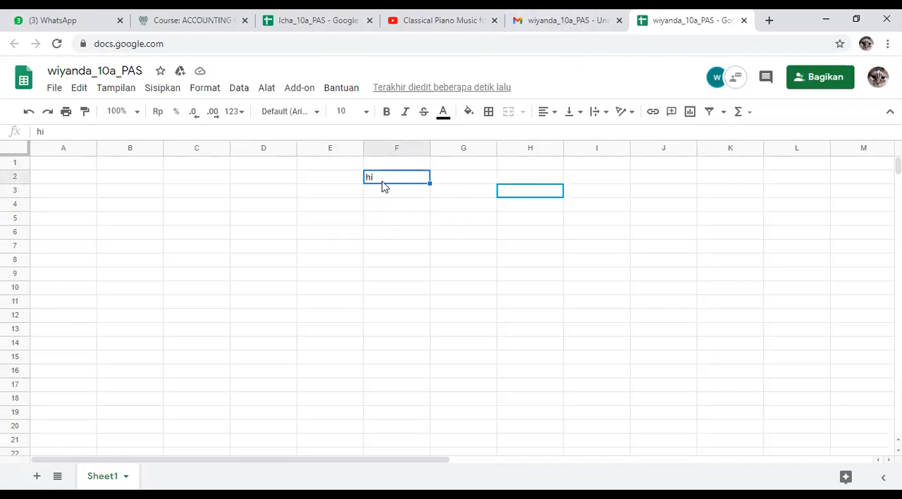
key(Delete)
drag(391, 192, 529, 259)
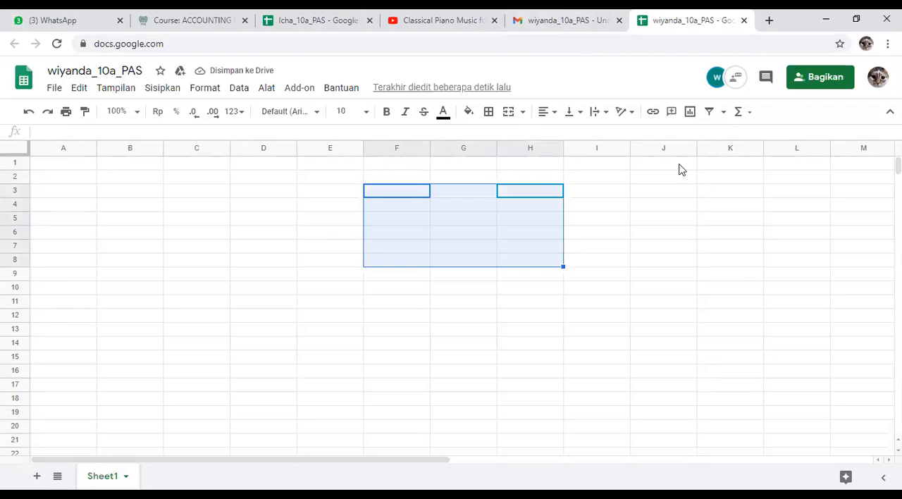
Step: Send the student the chat message "halo" followed by their first name within the spreadsheet, and close the chat
click(736, 83)
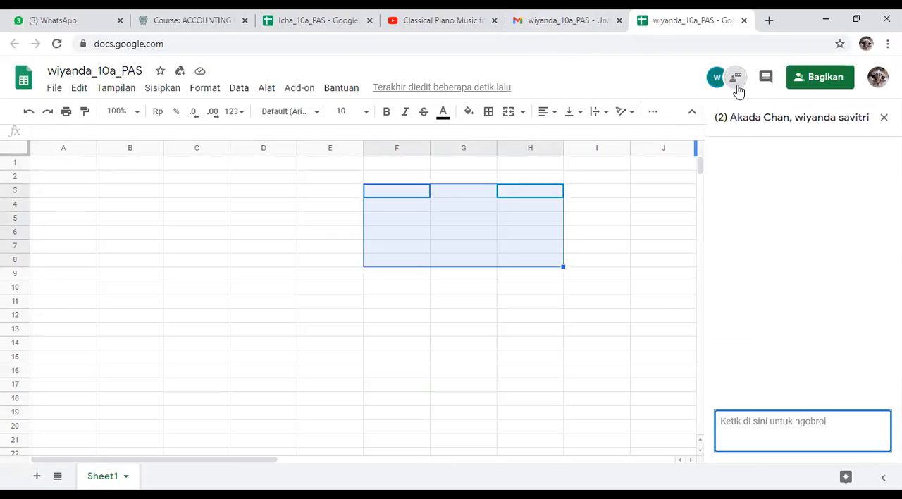
click(791, 422)
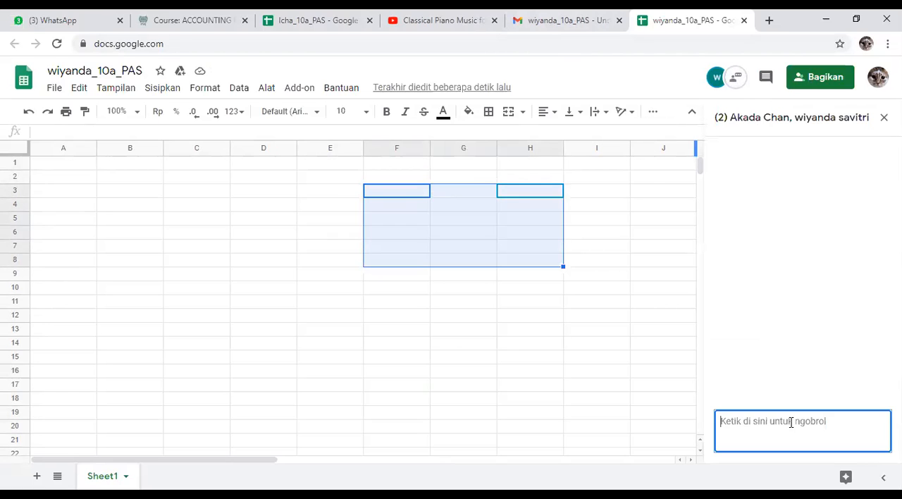
text(halo)
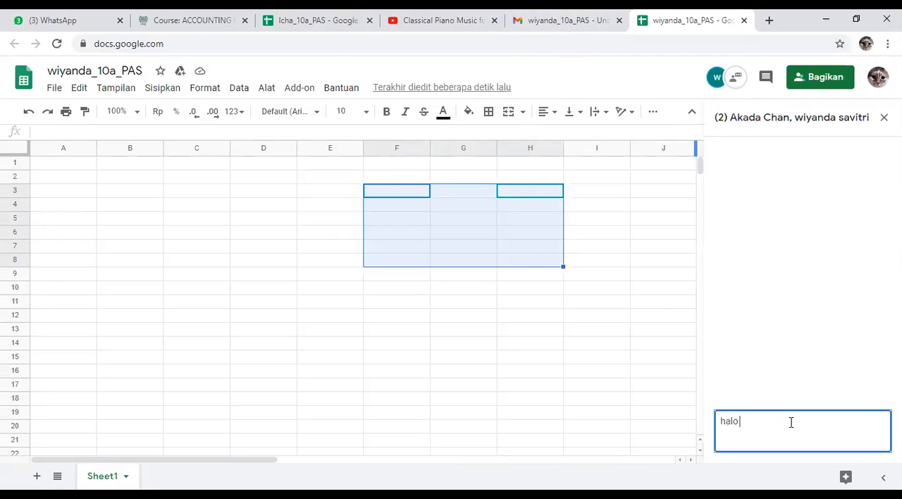
text( wiyanda)
key(Return)
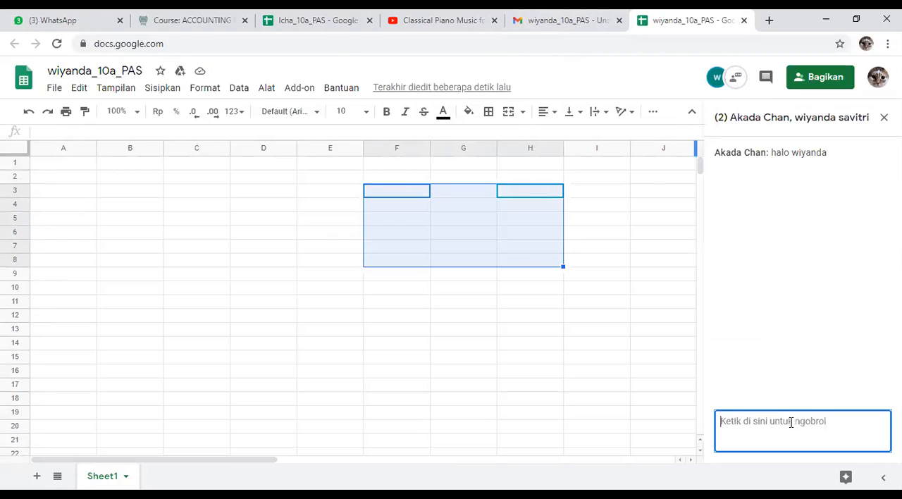
click(705, 374)
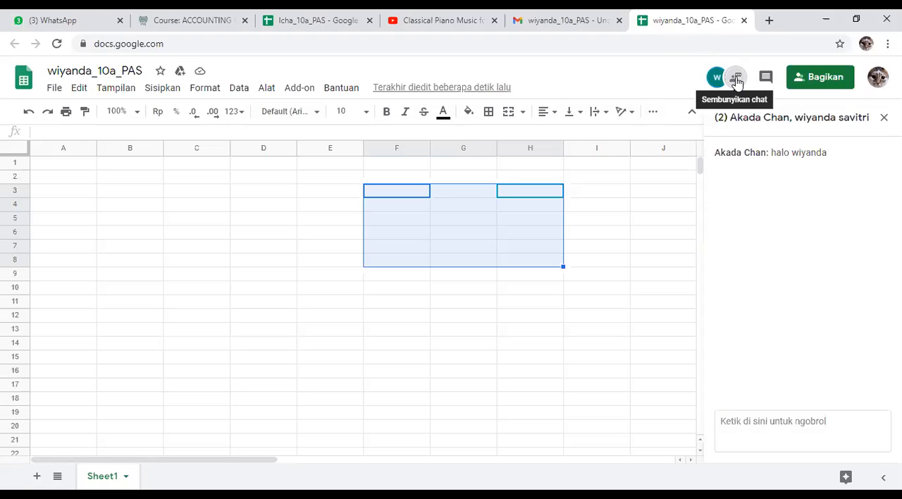
click(583, 304)
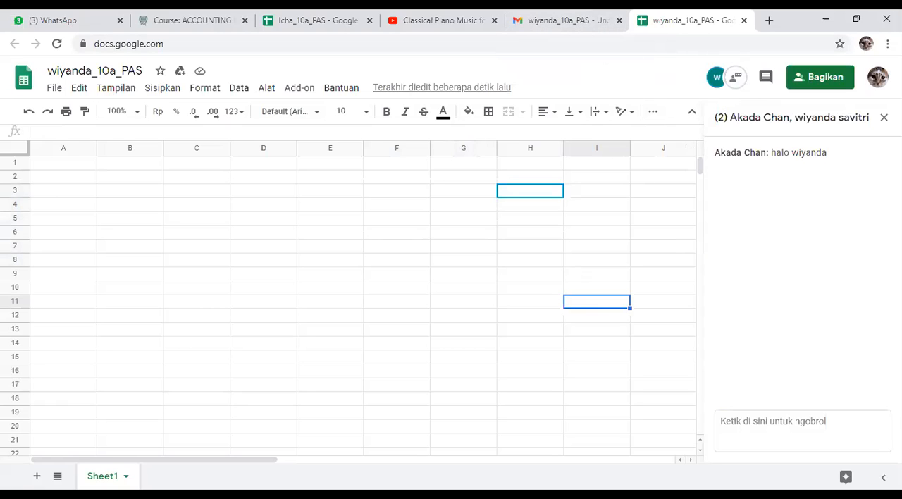
click(884, 117)
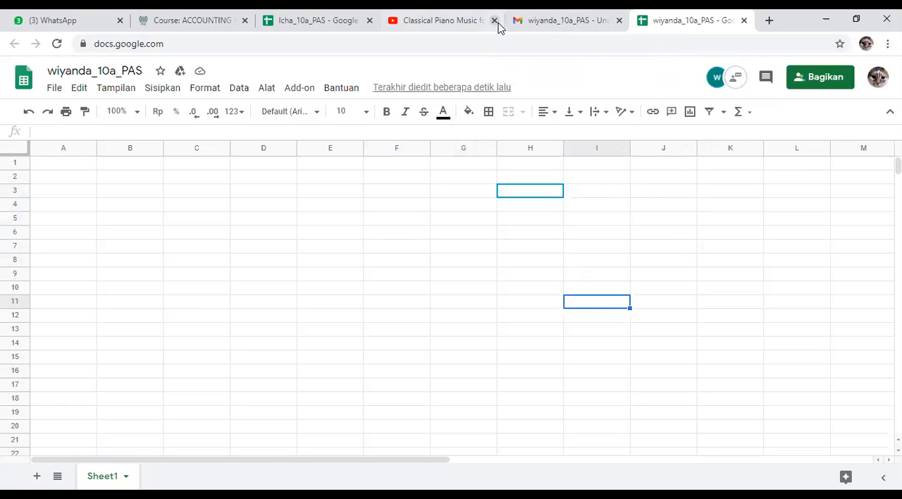
Step: Return to the Gmail inbox and open the spreadsheet shared in the unread "_10a_PAS" invitation received at 10.15
click(545, 15)
click(14, 43)
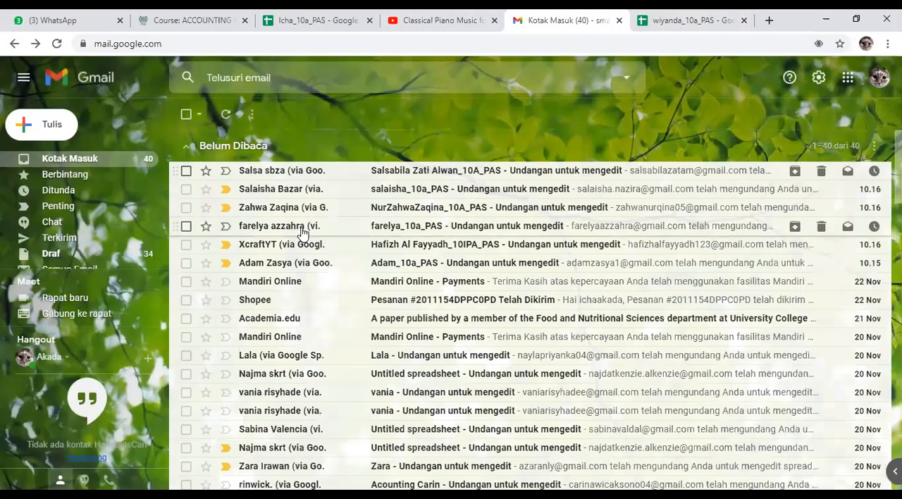
click(357, 274)
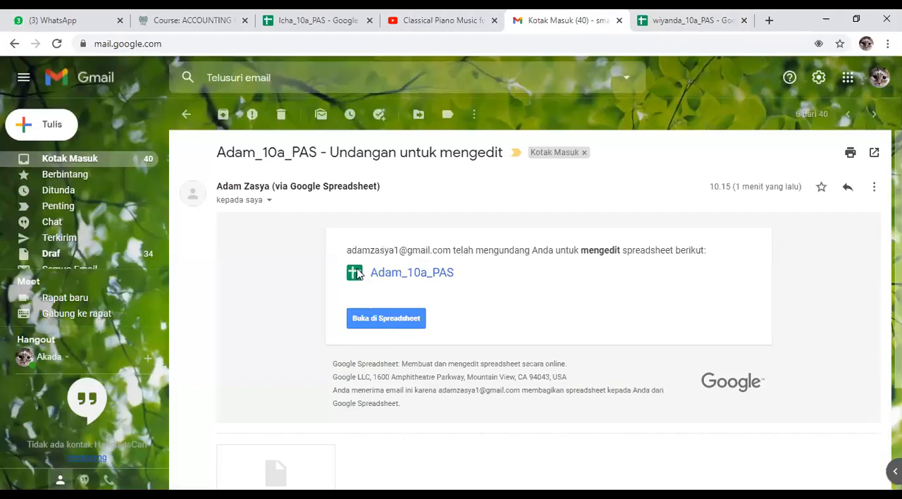
click(388, 323)
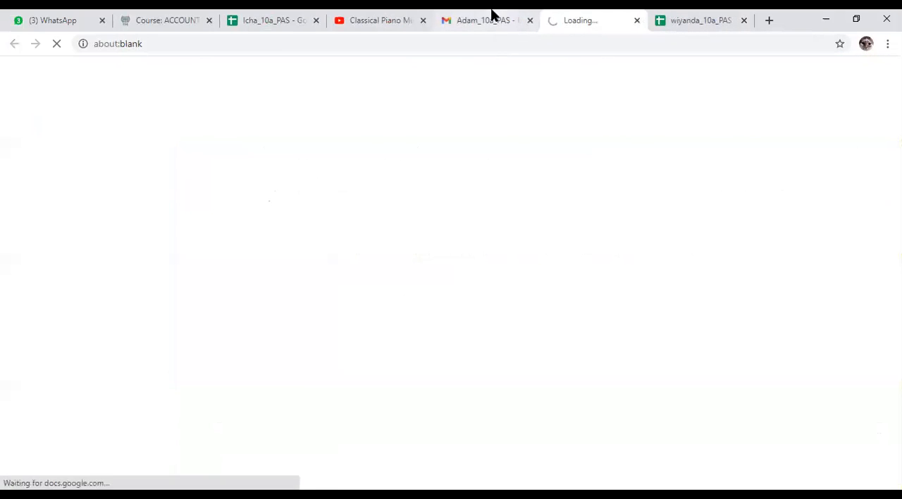
Step: Go back to the Gmail inbox and open the shared spreadsheet whose name ends in "_10IPA_PAS"
click(489, 20)
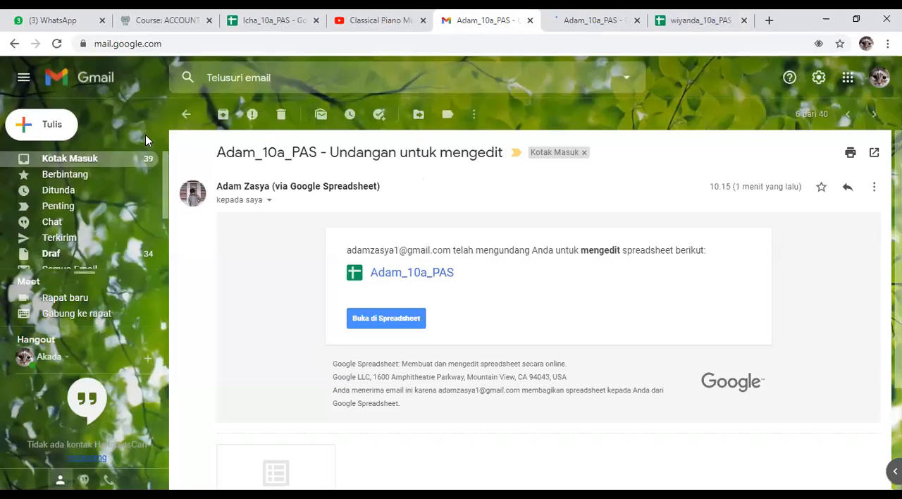
click(186, 114)
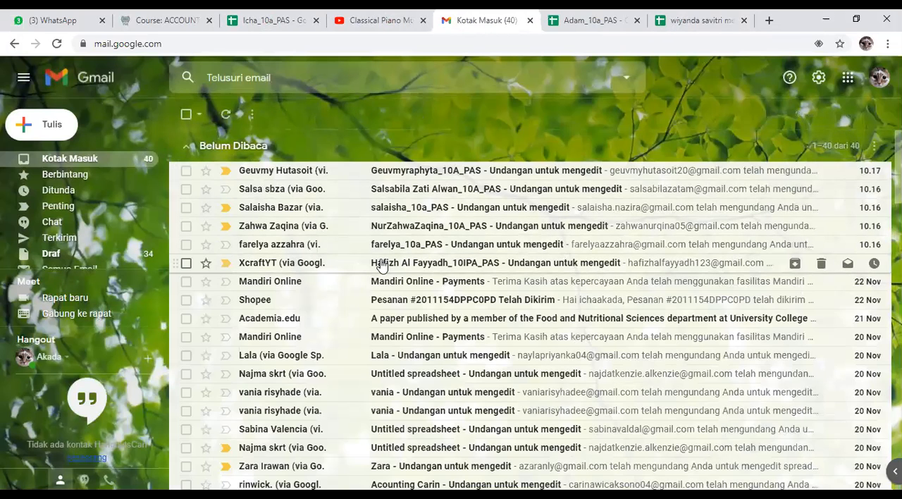
click(404, 263)
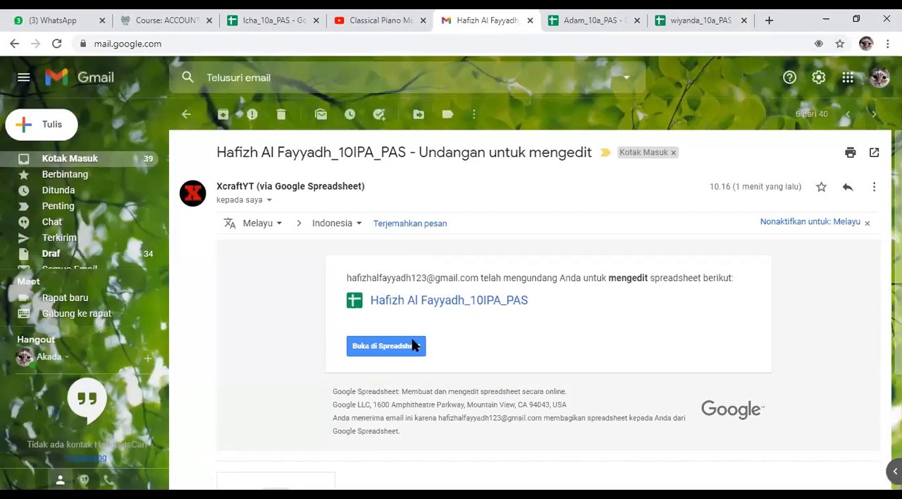
click(412, 341)
Step: Return to the Gmail inbox and open the spreadsheet from the oldest unread PAS invitation received at 10.16
click(400, 14)
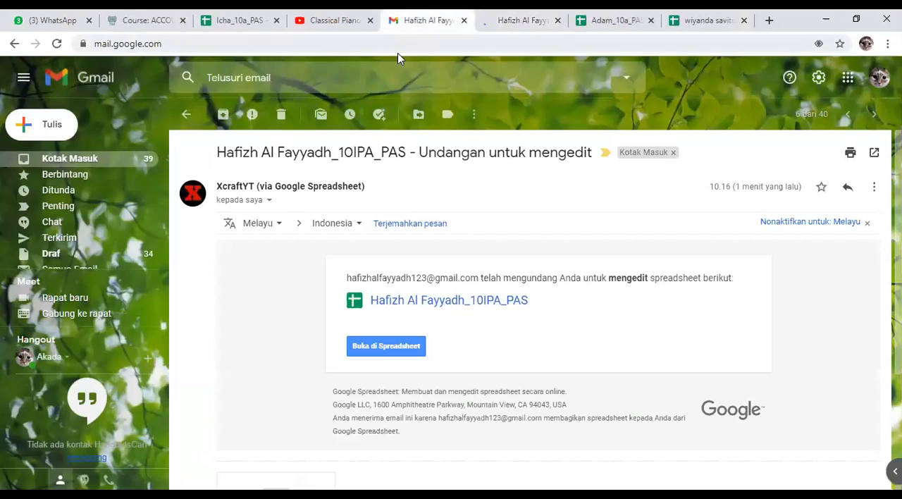
click(186, 114)
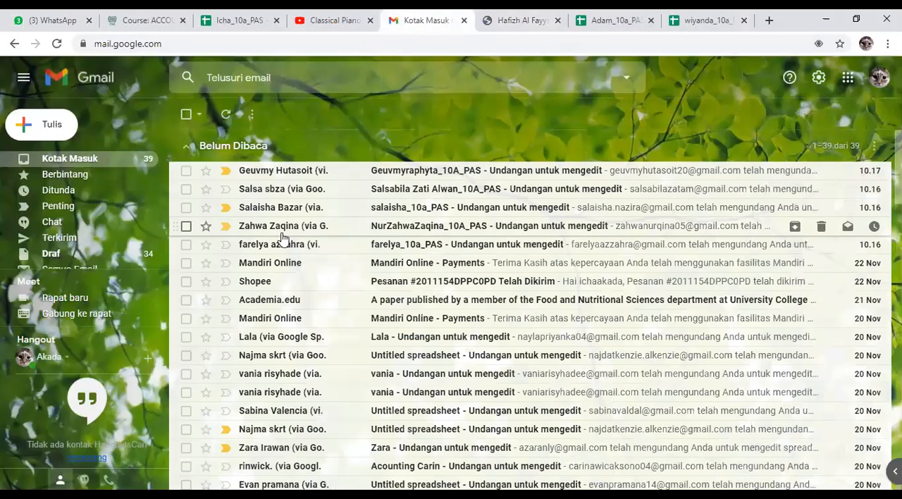
click(407, 255)
click(408, 344)
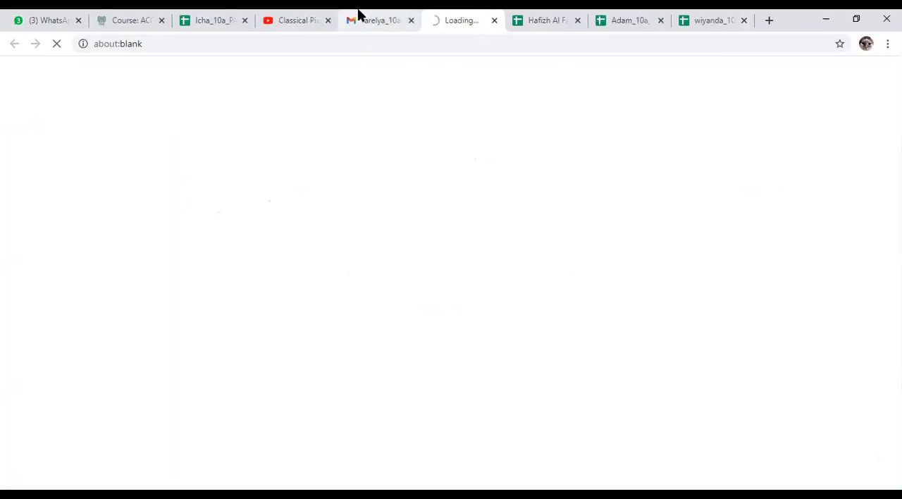
Step: Go back to the Gmail inbox and open the spreadsheet from the oldest unread invitation ending in "_10A_PAS"
click(359, 15)
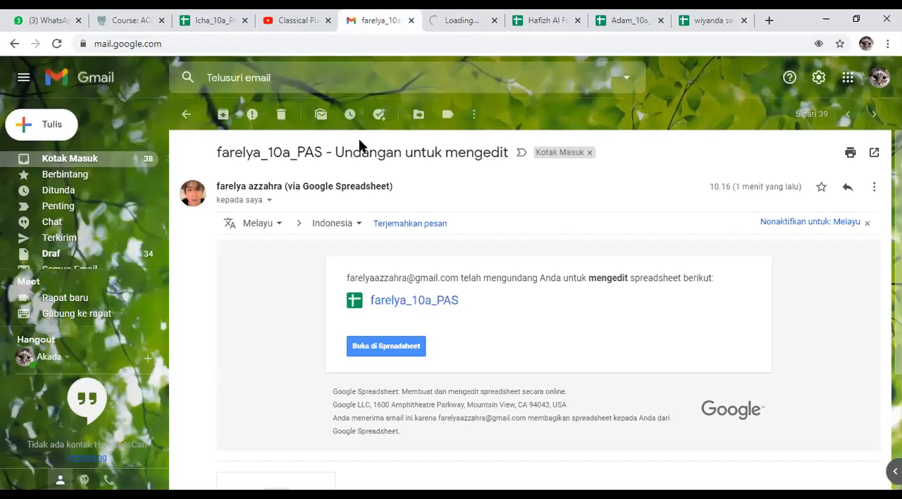
click(185, 115)
click(418, 231)
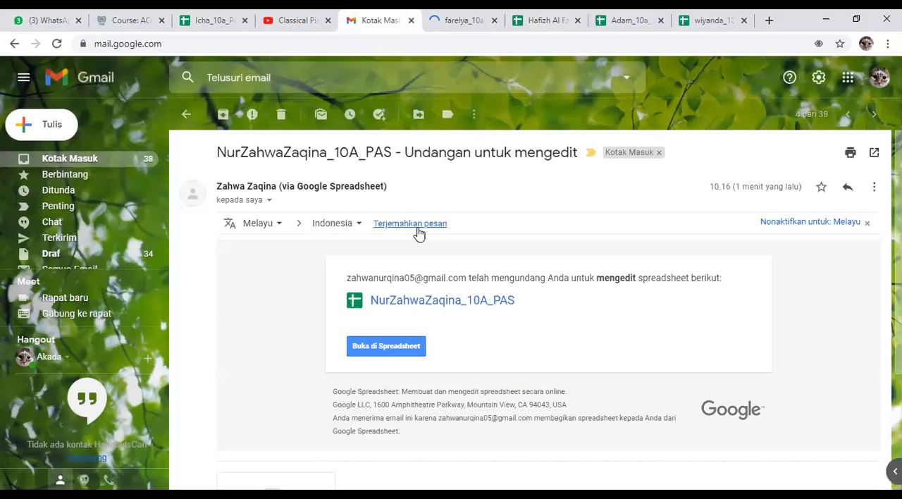
click(397, 350)
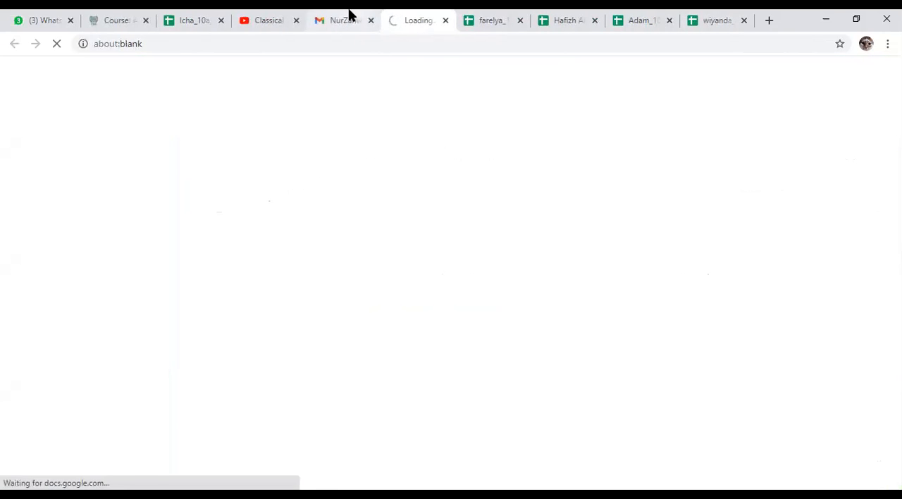
Step: Return to Gmail and open the spreadsheet from the remaining unread invitation ending in lowercase "_10a_PAS"
click(348, 15)
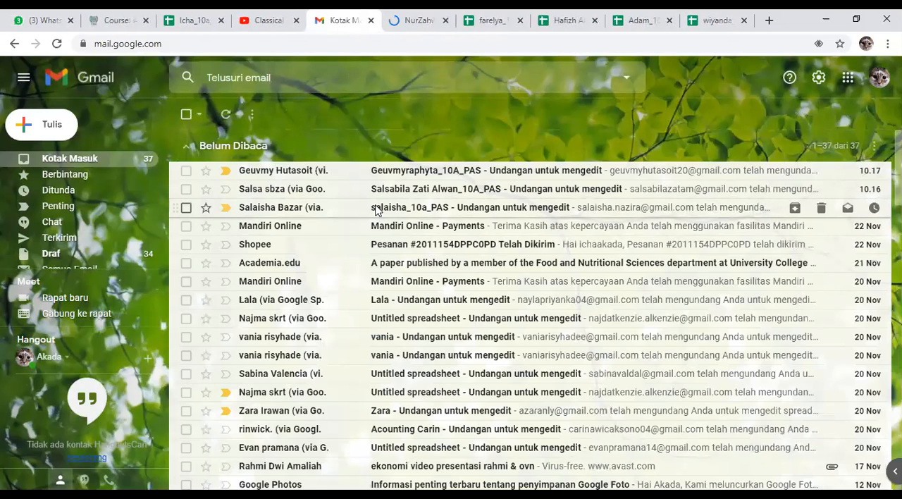
click(375, 206)
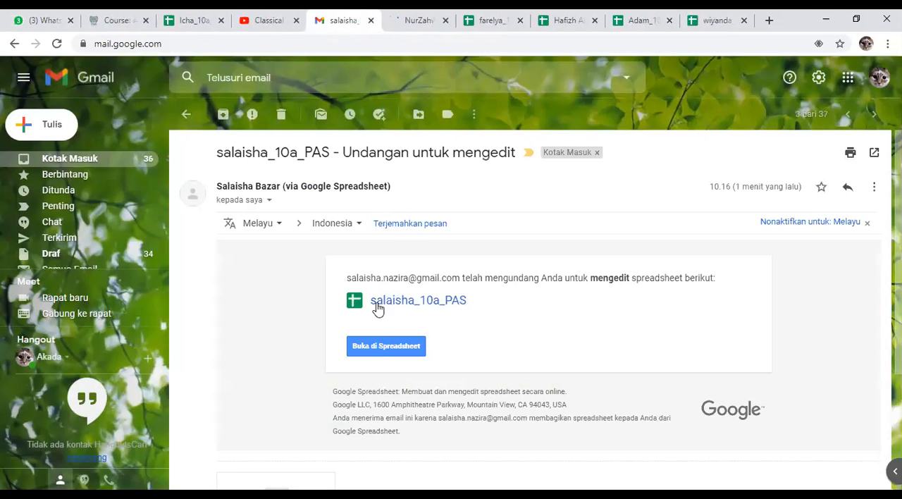
click(379, 346)
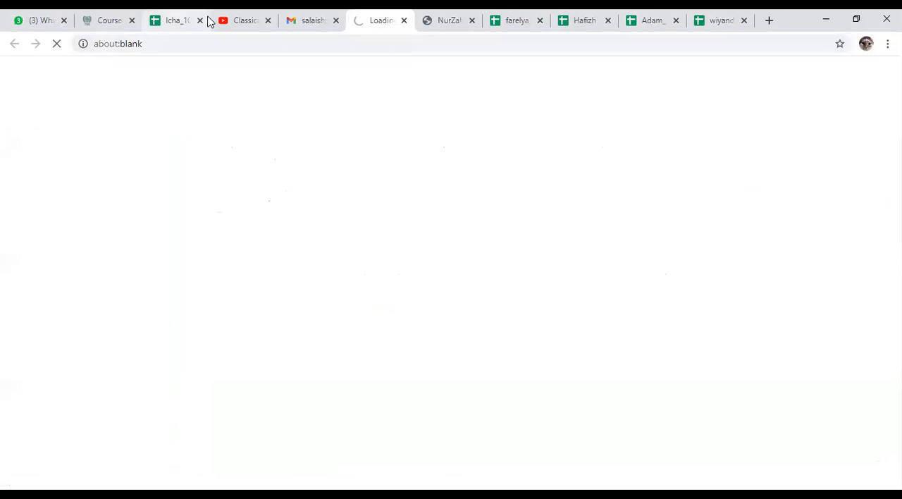
Step: Return to the Gmail inbox, open the spreadsheet from the newest unread PAS invitation received at 10.17, and switch back to Gmail
click(298, 23)
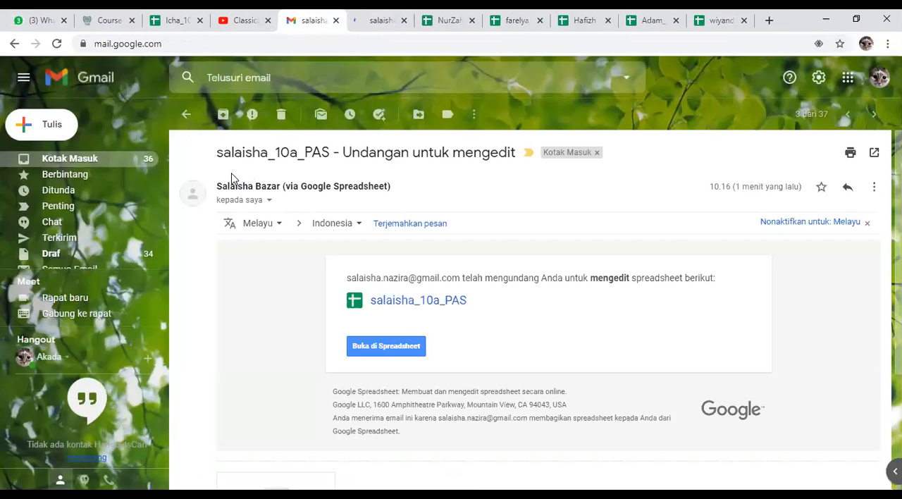
click(186, 114)
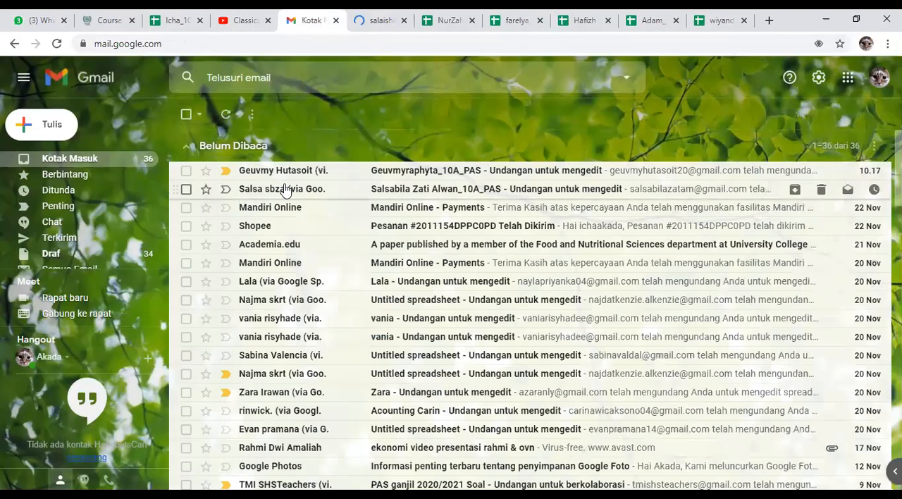
click(393, 175)
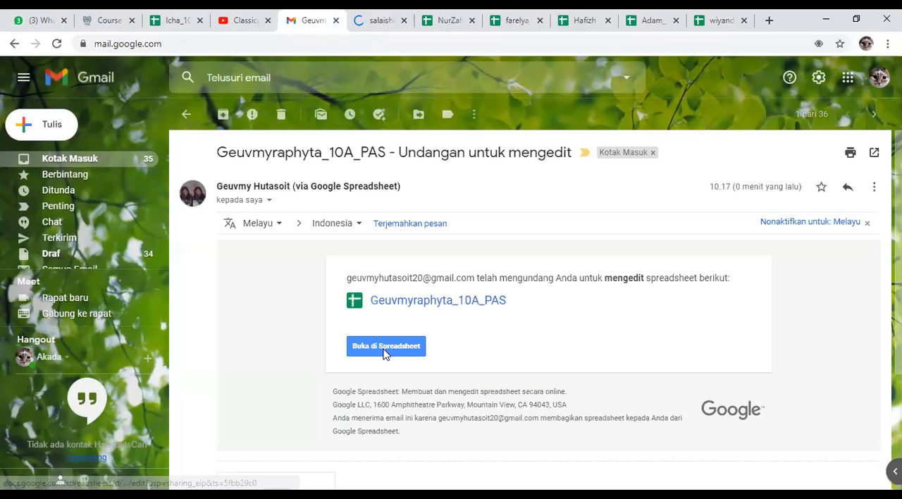
click(385, 346)
click(275, 11)
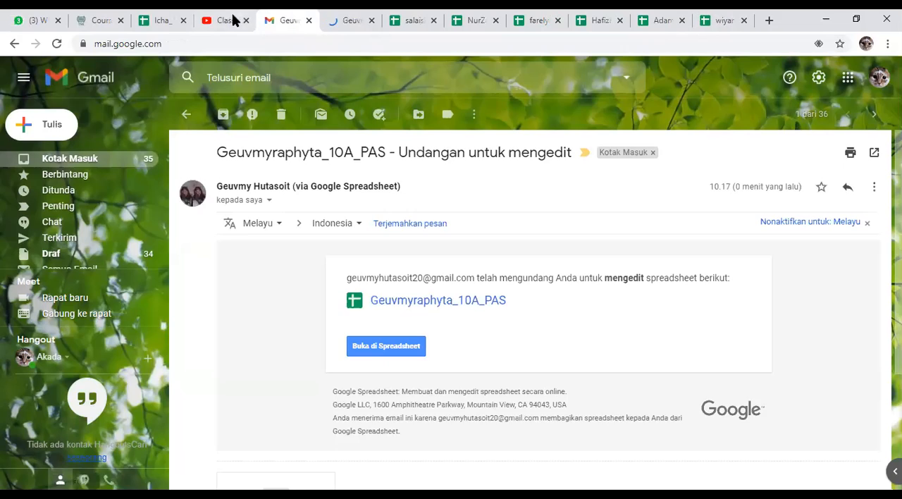
Step: Go past the video and sample spreadsheet pages to the school Learning Center course page
click(235, 19)
click(157, 18)
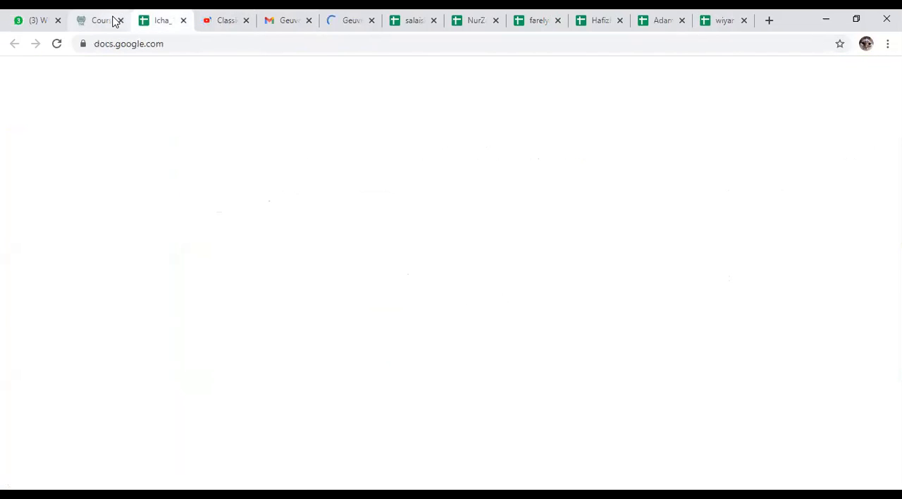
click(98, 22)
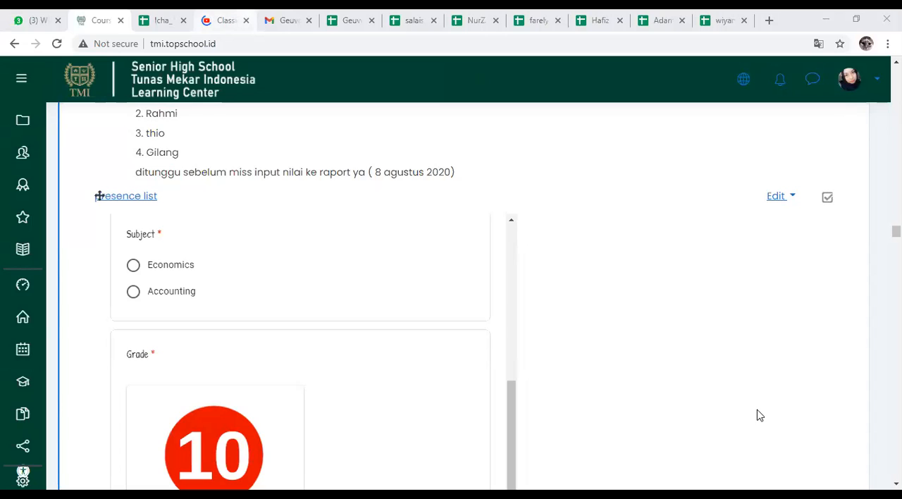
Step: View the most recently shared PAS spreadsheet, close the Gmail page, and select cell K8 in that spreadsheet
click(346, 20)
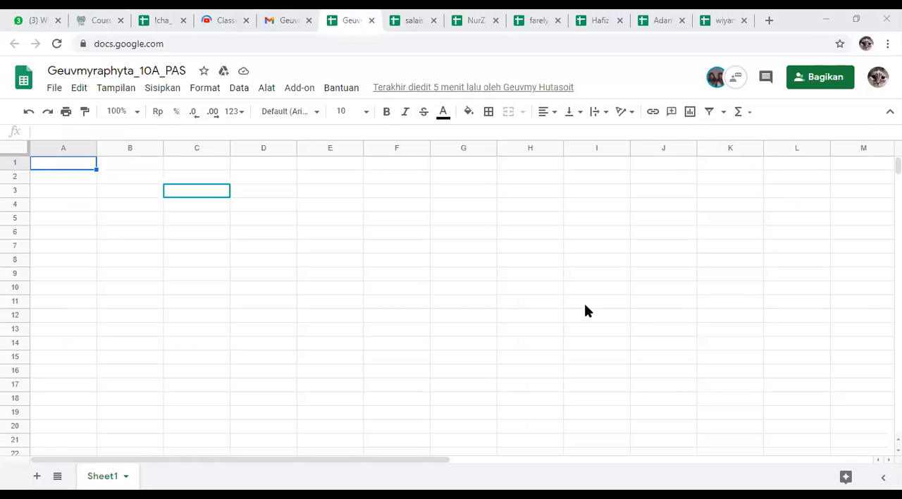
click(289, 20)
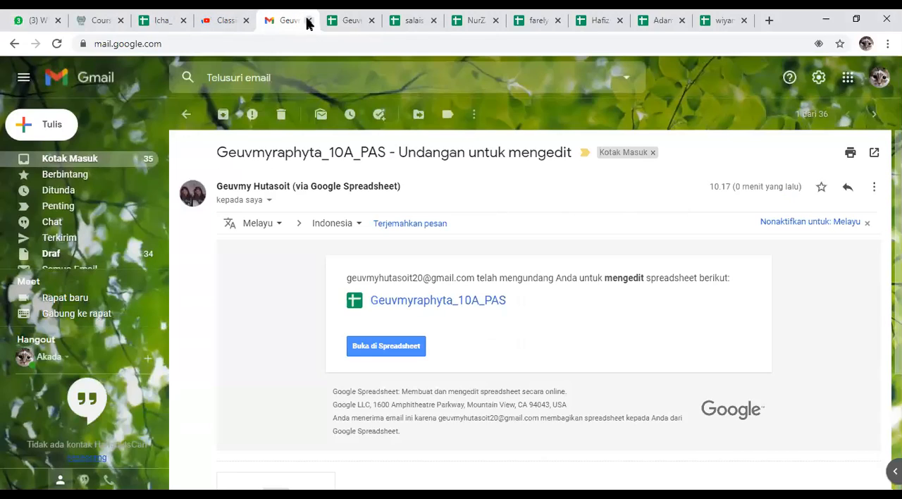
click(308, 21)
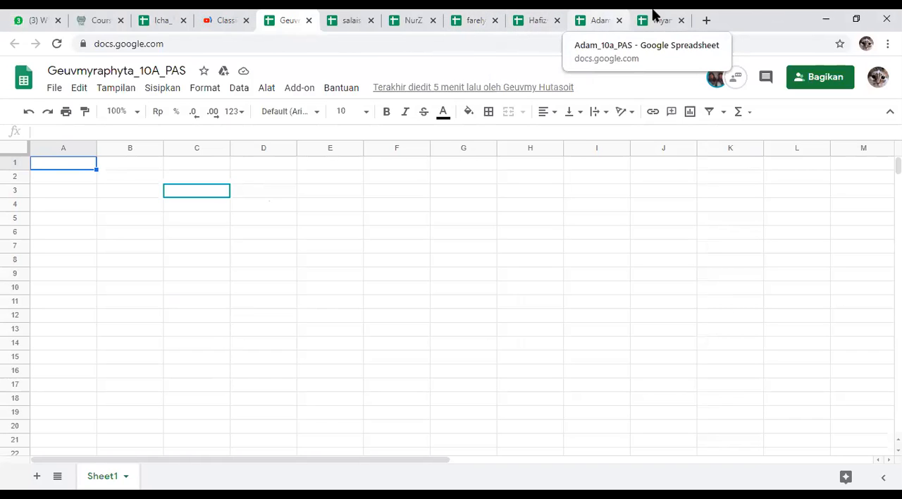
click(726, 255)
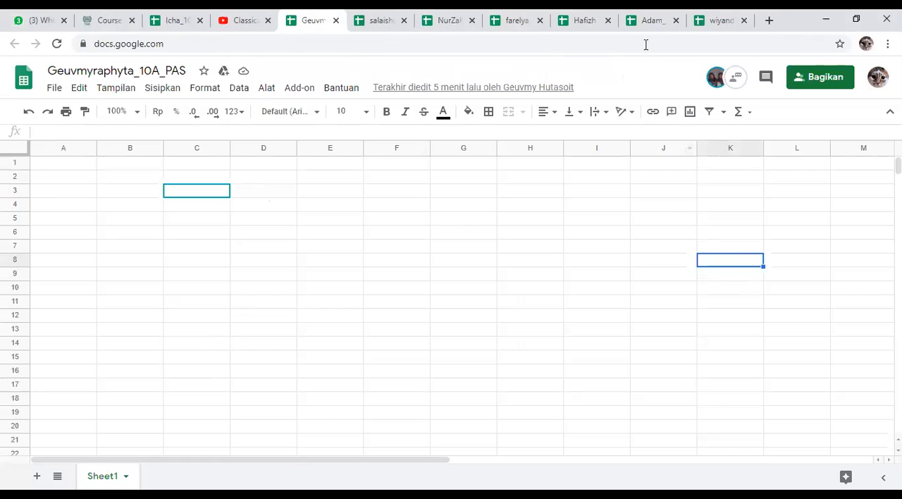
Step: Read the chat with the student in the last open PAS spreadsheet, then close the chat
click(714, 15)
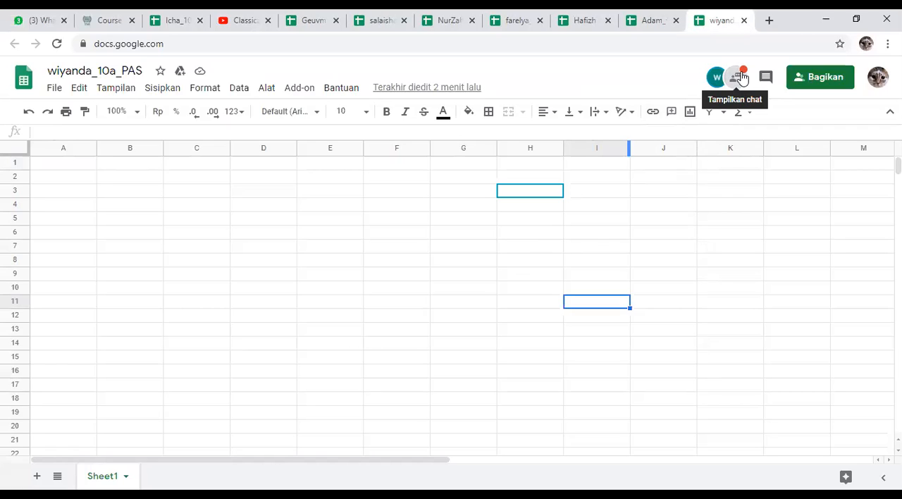
click(742, 77)
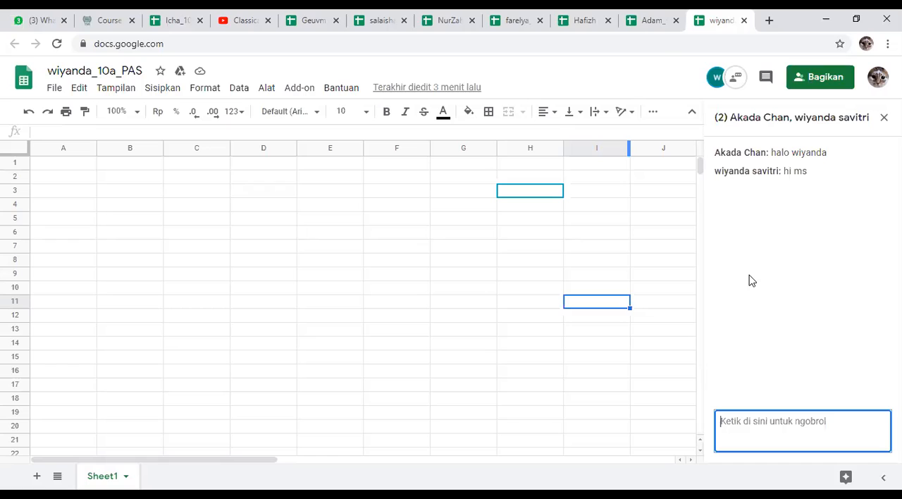
click(600, 251)
click(884, 117)
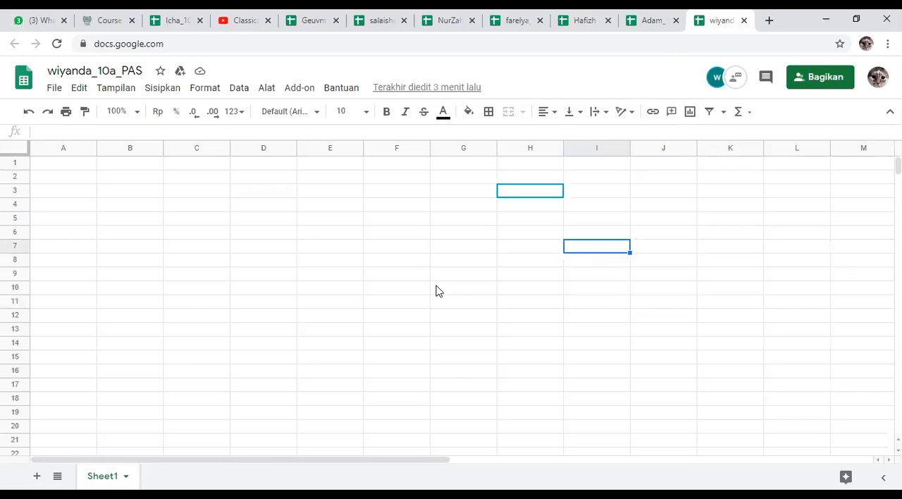
Step: Look at the first two open student PAS spreadsheets in turn
click(293, 17)
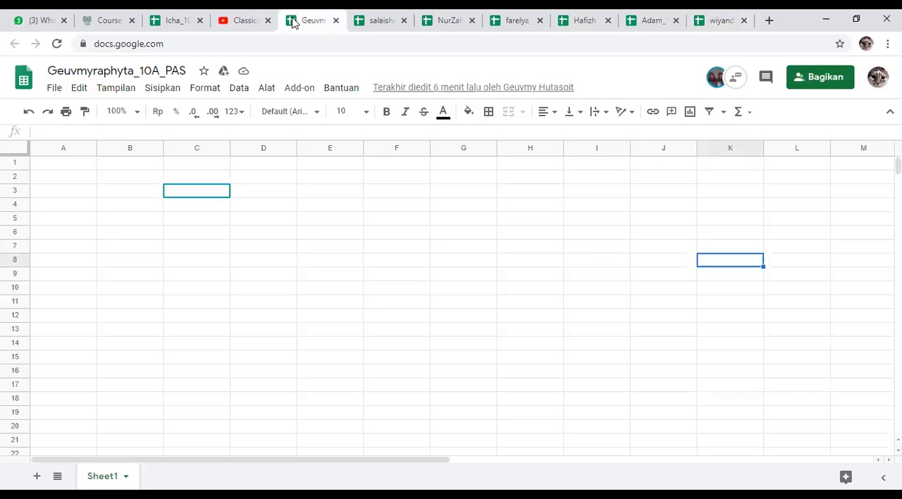
click(543, 169)
click(374, 13)
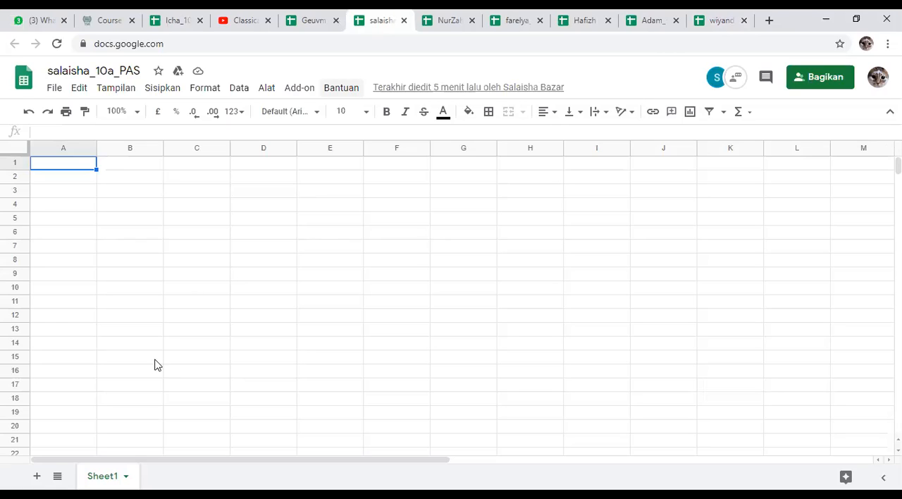
Step: Search Google for "spreadsheet" in a new browser tab and open the Google Sheets: Sign-in result
click(770, 20)
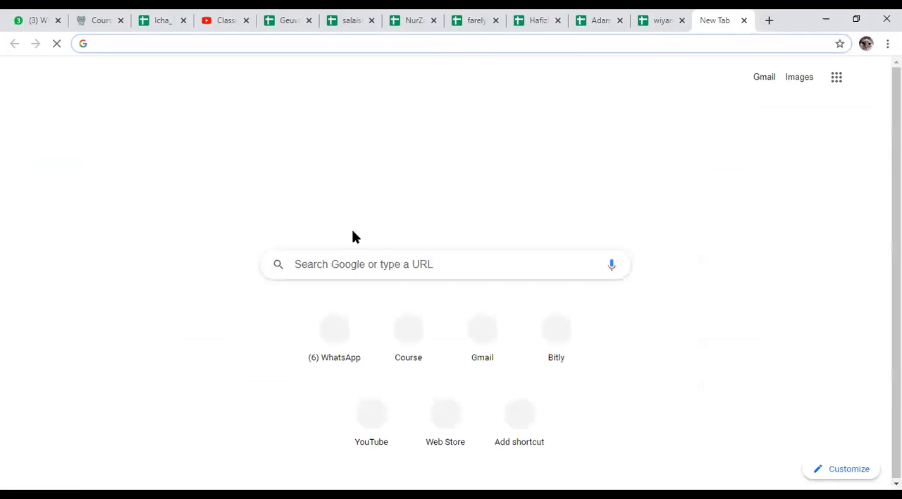
click(393, 262)
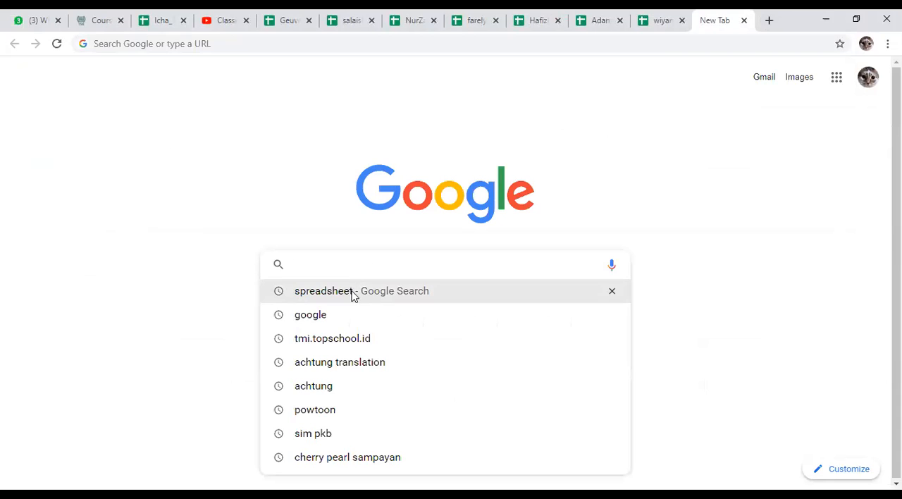
text(spreadsheet)
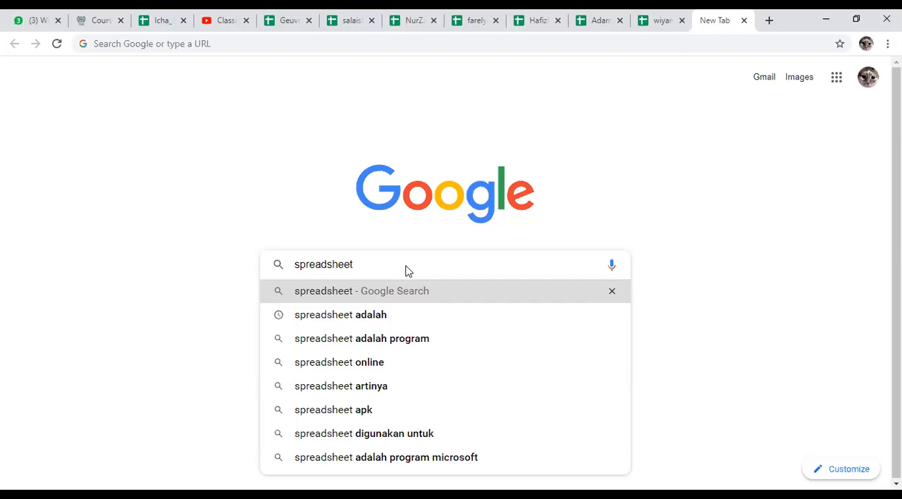
key(Return)
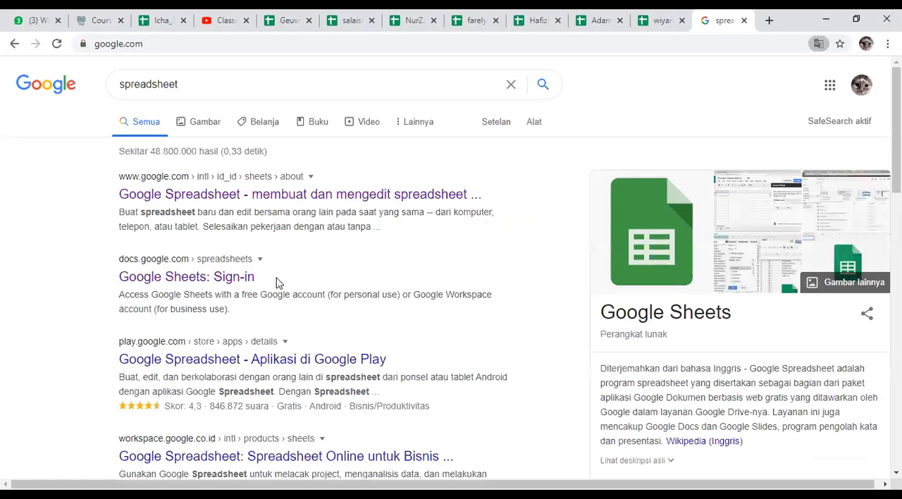
click(150, 280)
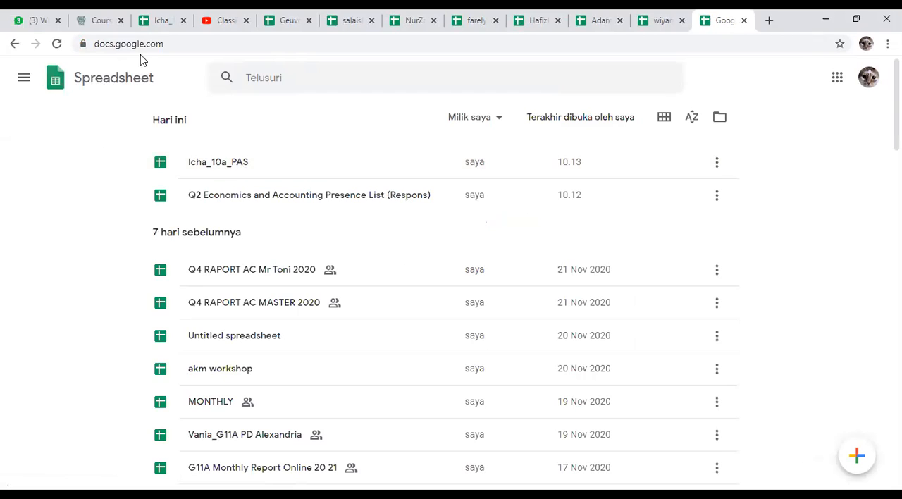
Step: Enter the company name "Icha Corporate" in cell A6 of the teacher's own sample PAS spreadsheet
click(156, 19)
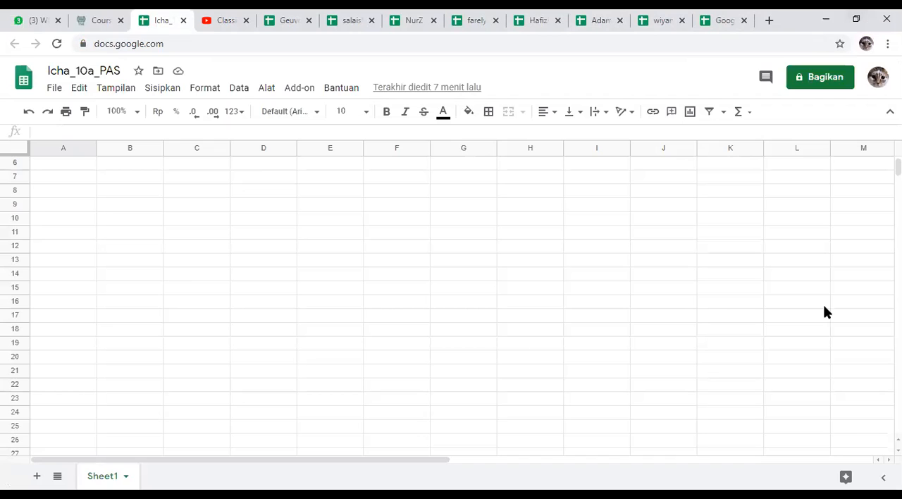
click(795, 185)
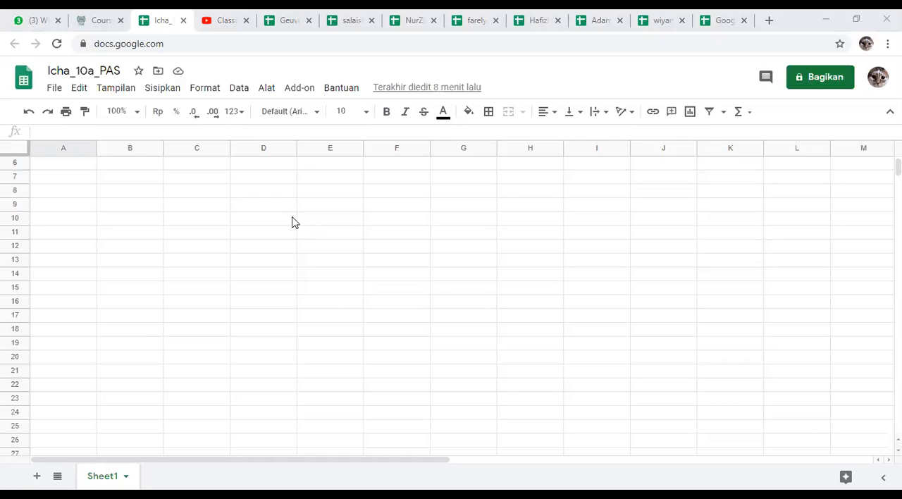
click(50, 191)
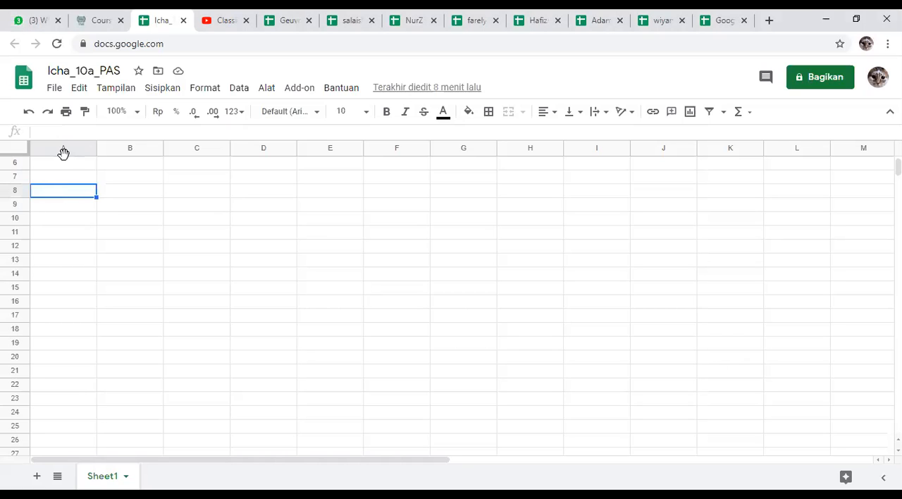
click(65, 160)
drag(78, 162, 211, 166)
click(56, 166)
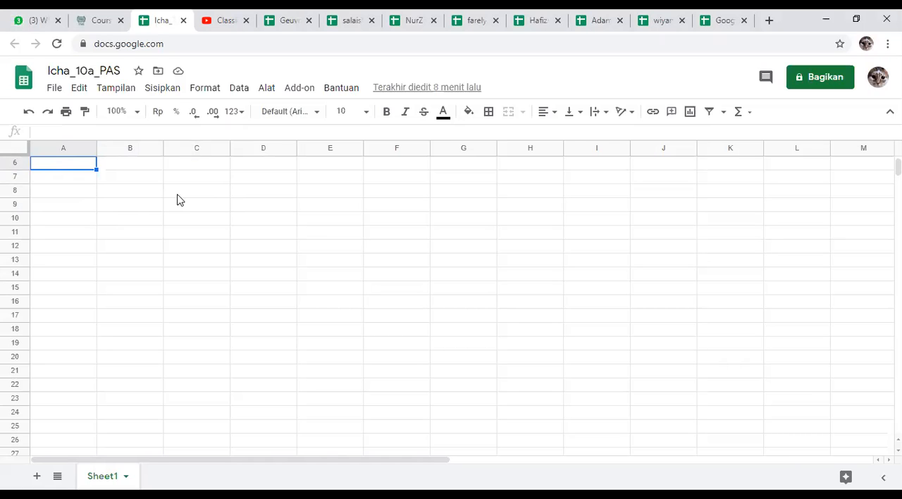
text(Icha )
text(Corpore)
text(te)
key(BackSpace)
key(BackSpace)
key(BackSpace)
text(ate)
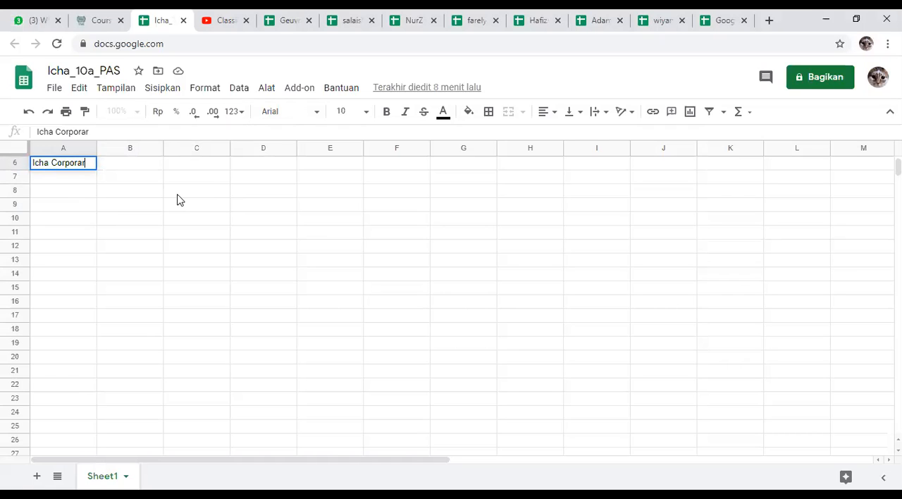
key(BackSpace)
key(BackSpace)
text(te)
key(Return)
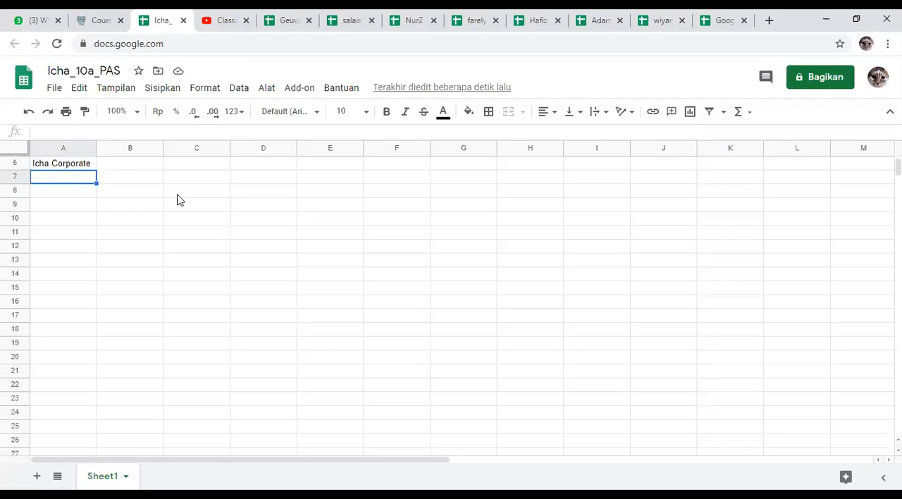
Step: Check each open student PAS spreadsheet in order for a company name, ending at the Google Sheets file list
click(302, 15)
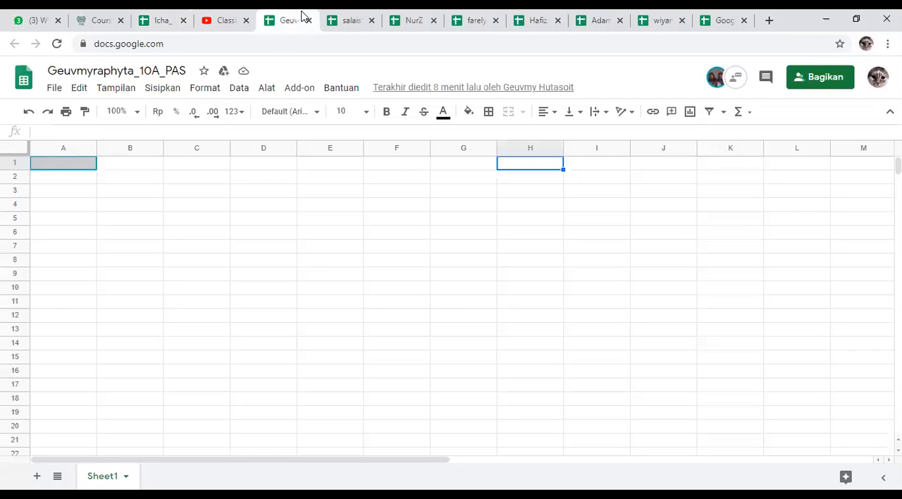
click(340, 21)
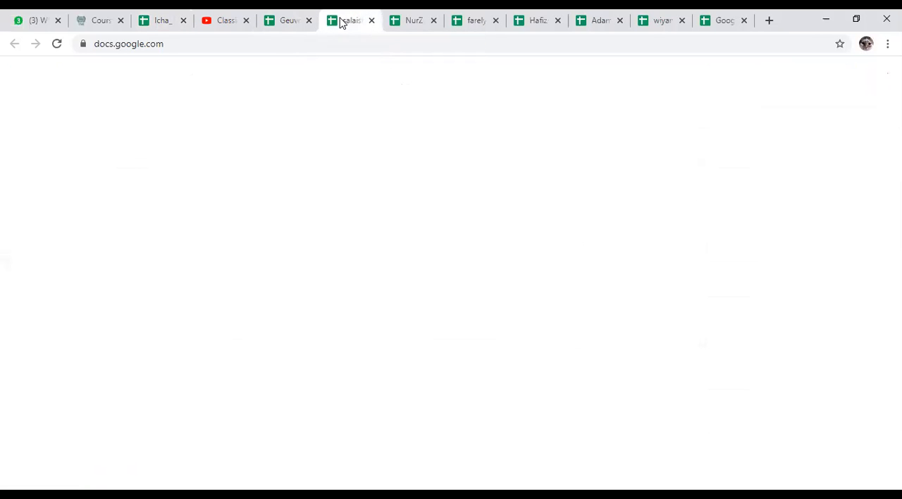
click(413, 20)
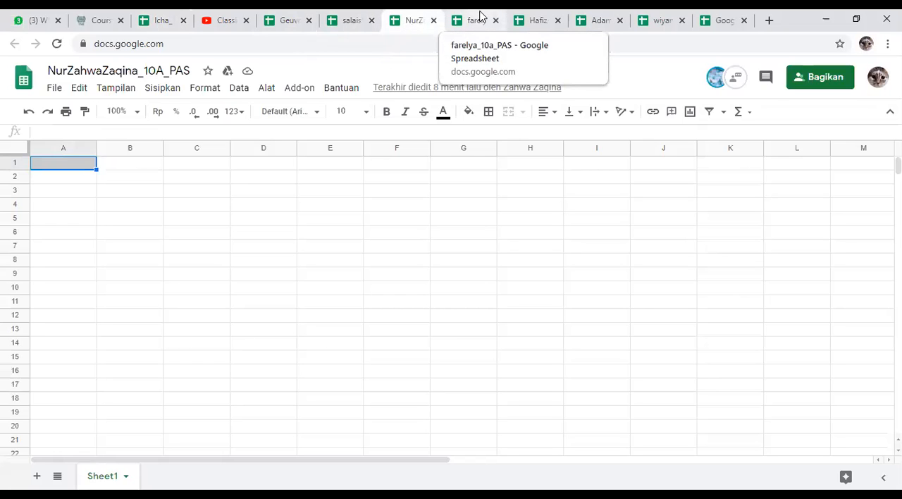
click(481, 14)
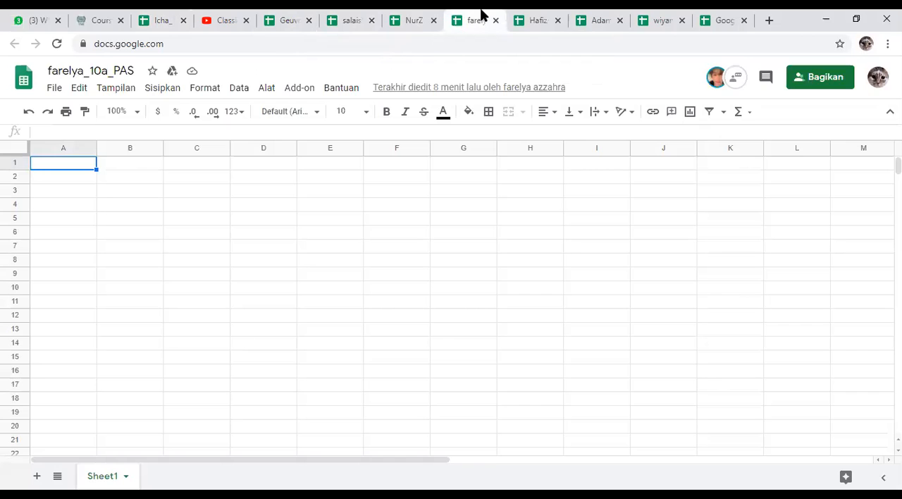
click(536, 19)
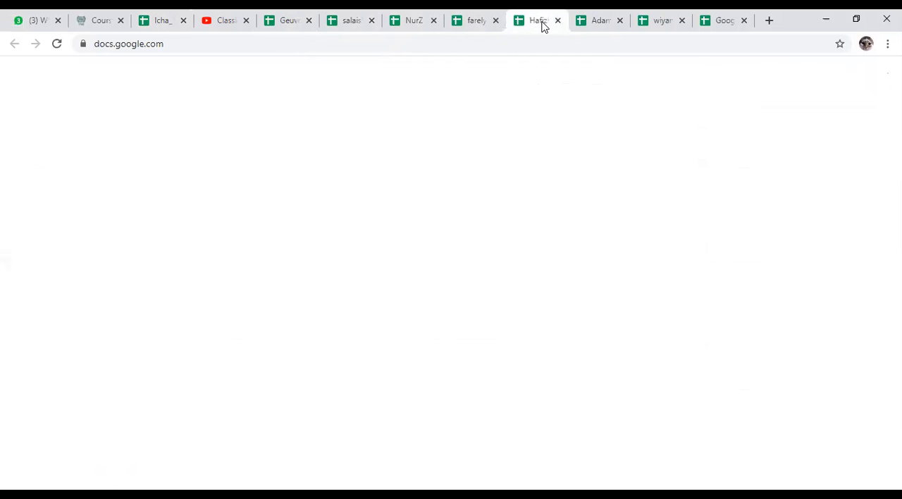
click(597, 23)
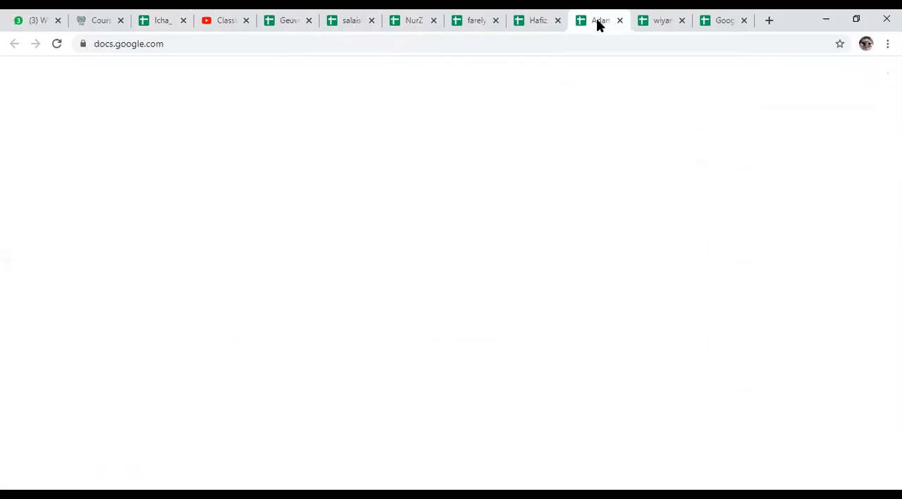
click(668, 22)
click(726, 21)
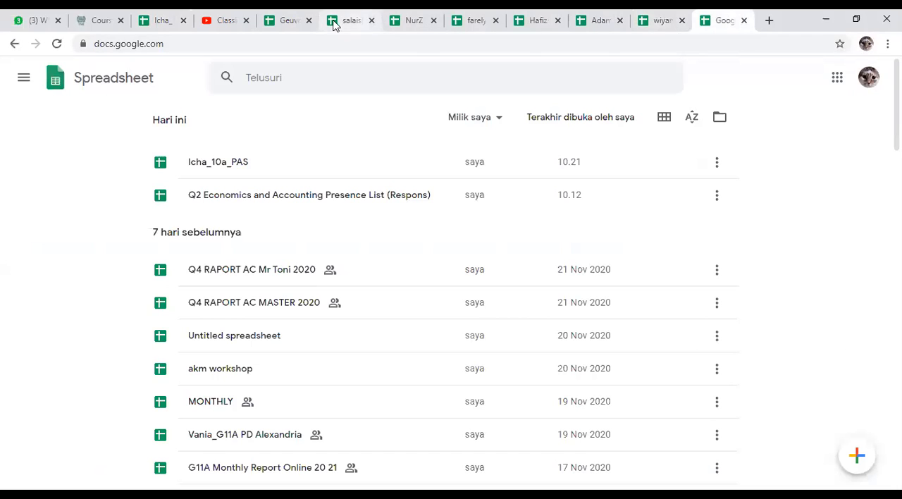
Step: Recheck the spreadsheet ending in "_10IPA_PAS" and the first two student spreadsheets for a company name
click(540, 15)
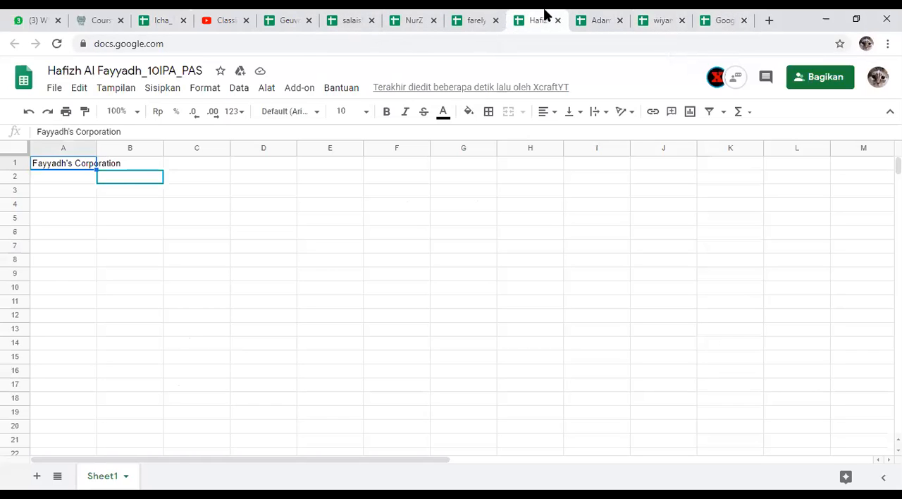
click(280, 15)
click(362, 15)
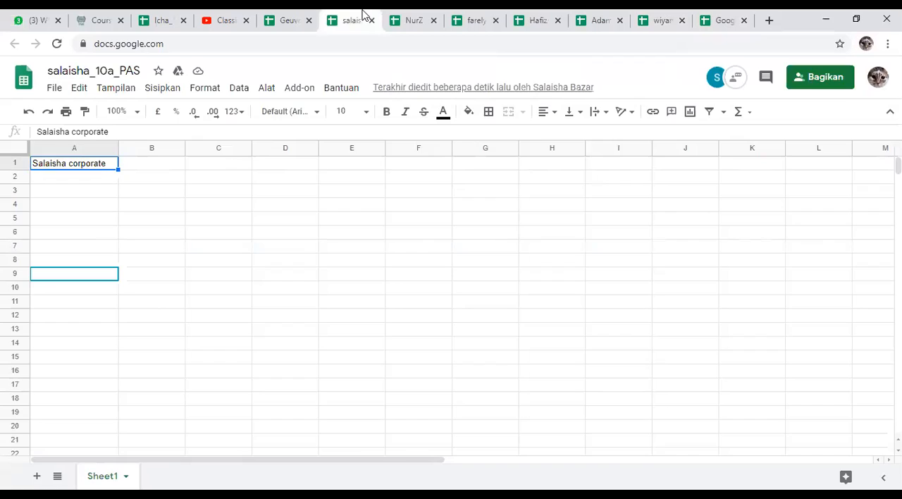
Step: Check the remaining student PAS spreadsheets for a company name, and recheck the first two student spreadsheets
click(411, 19)
click(487, 21)
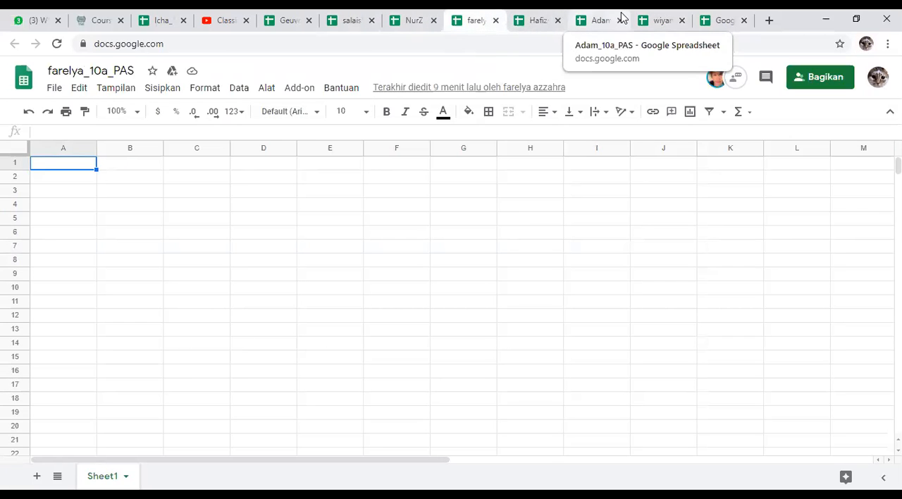
click(592, 26)
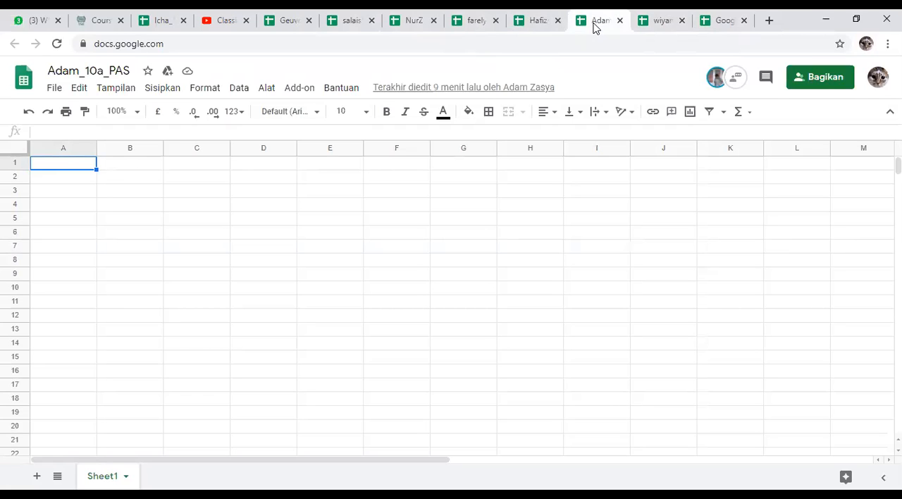
click(645, 21)
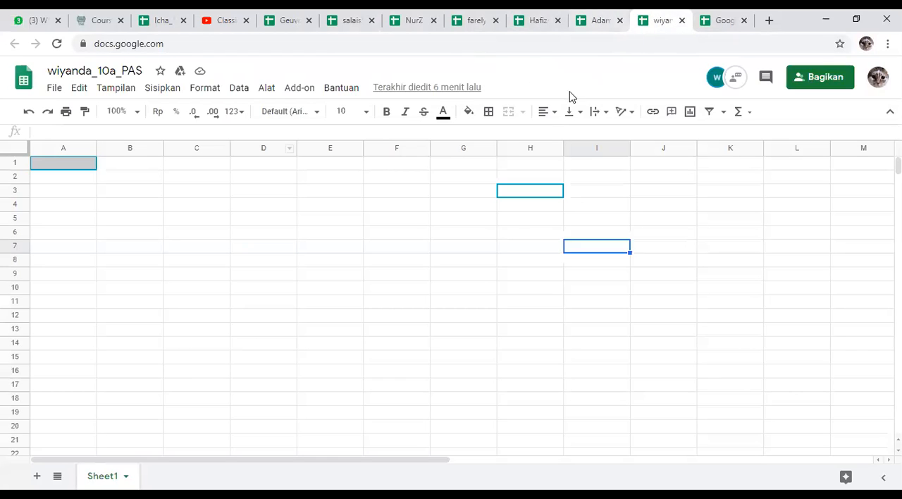
click(258, 181)
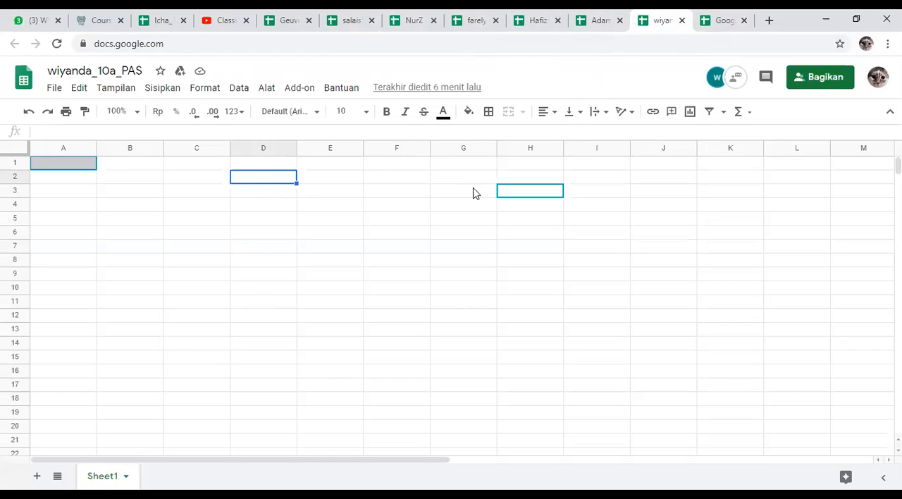
click(505, 192)
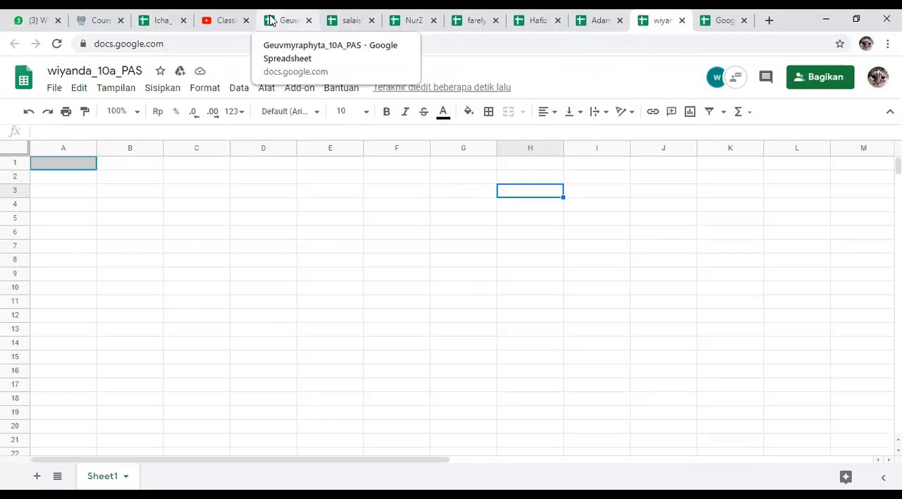
click(271, 20)
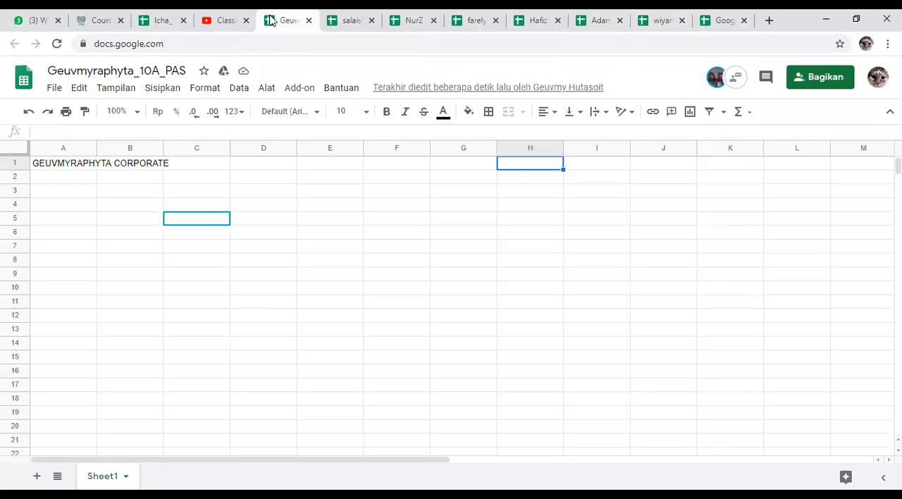
click(363, 19)
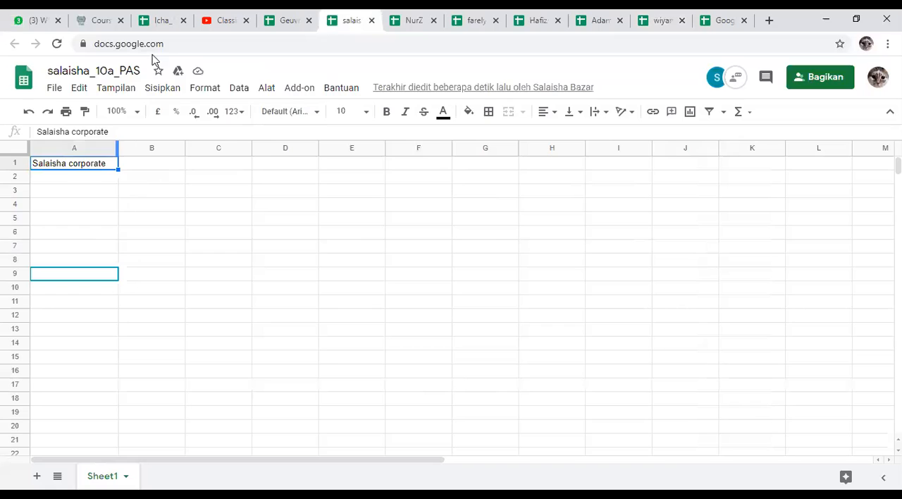
Step: Move the company name "Icha Corporate" from cell A6 to cell A1 in the teacher's sample PAS spreadsheet
click(163, 22)
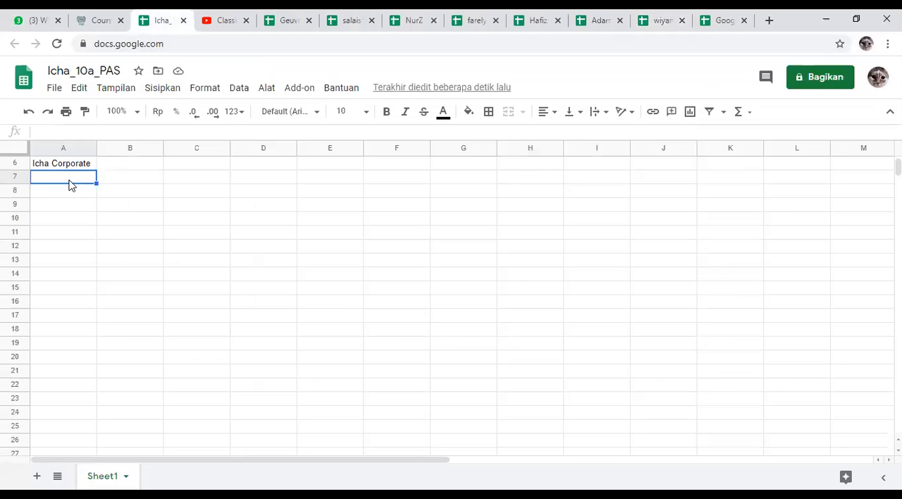
scroll(52, 184, up, 1)
scroll(54, 184, up, 1)
click(44, 235)
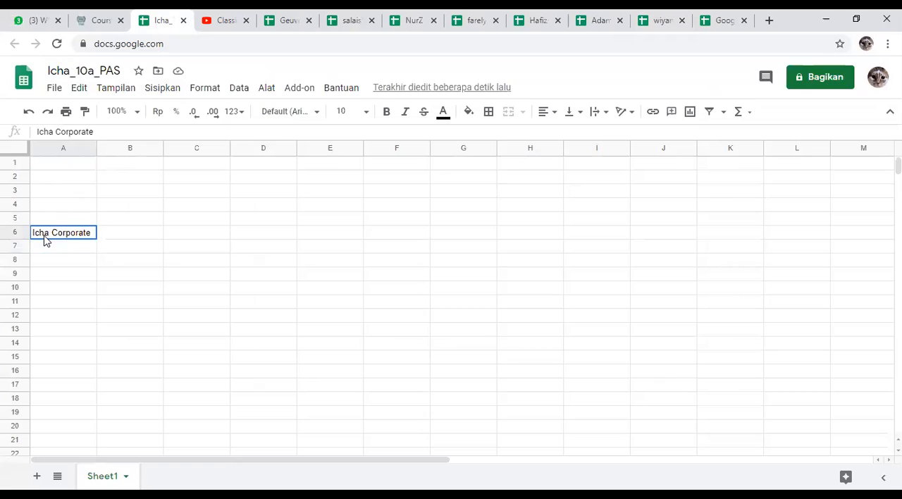
key(ctrl+c)
click(69, 167)
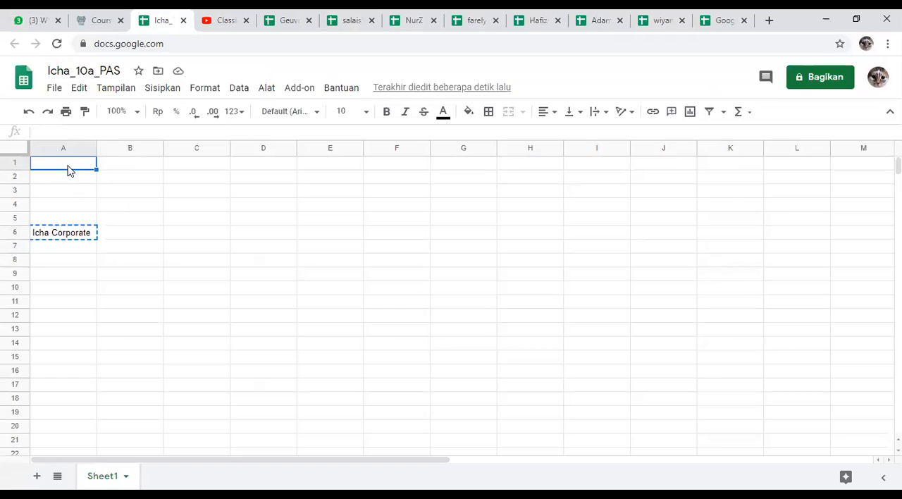
key(ctrl+v)
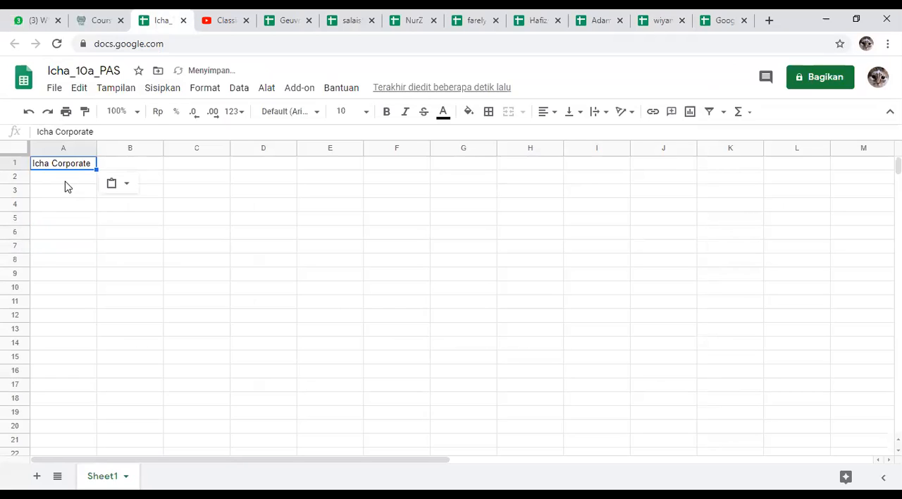
Step: Enter the heading "jurnal umum" in cell A2, below the company name
click(64, 186)
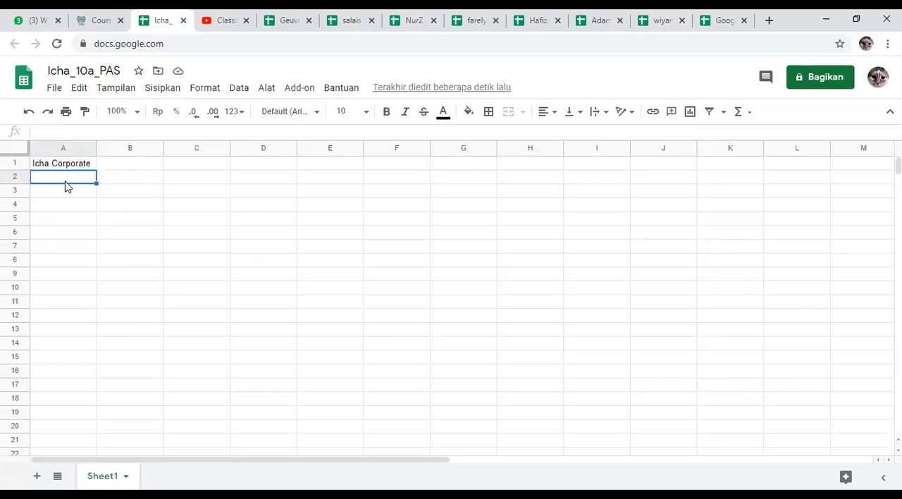
text(jurnal)
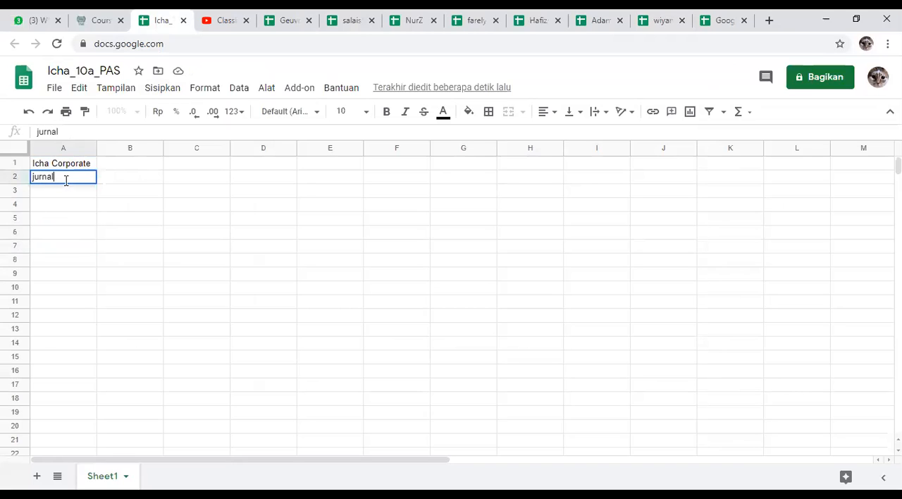
text( umum)
key(Return)
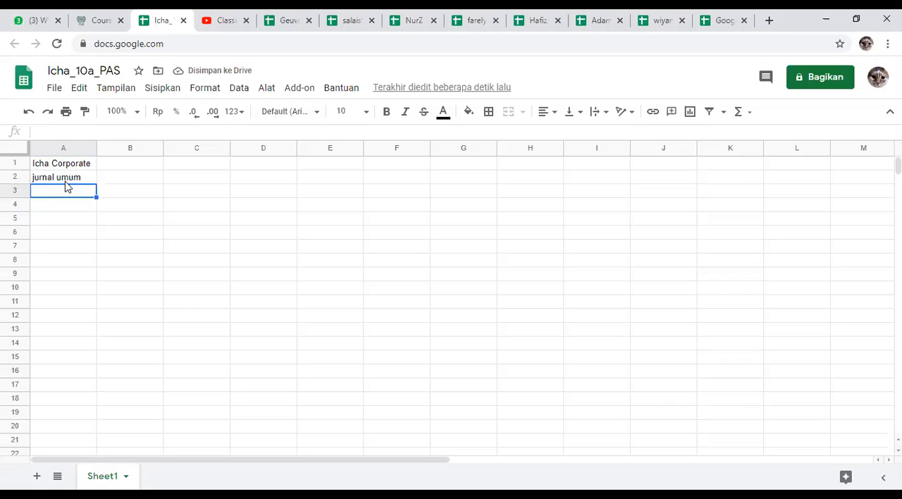
Step: Check each student PAS spreadsheet in order for the company name and journal heading, ending at the Google Sheets file list
click(296, 20)
click(354, 16)
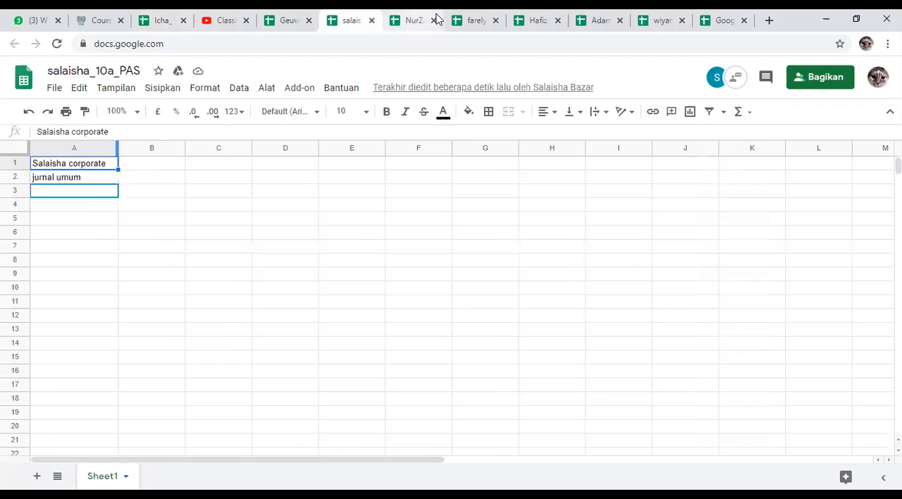
click(429, 18)
click(491, 15)
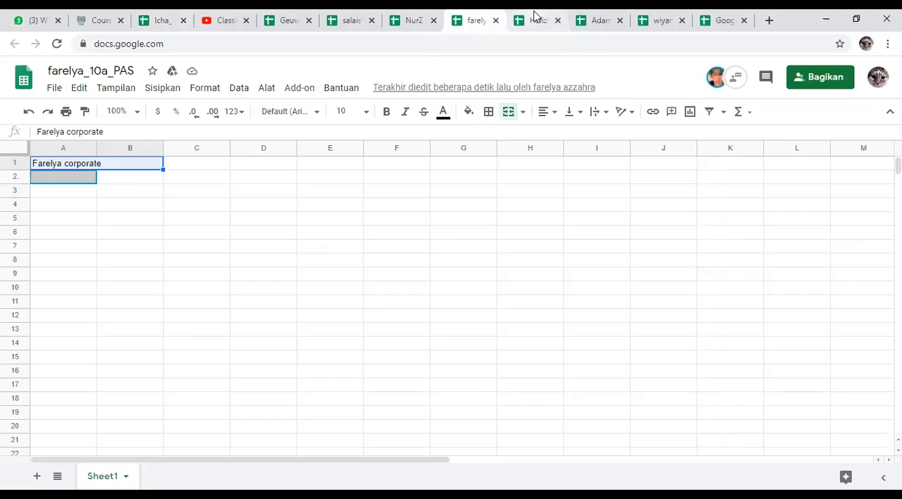
click(541, 15)
click(597, 19)
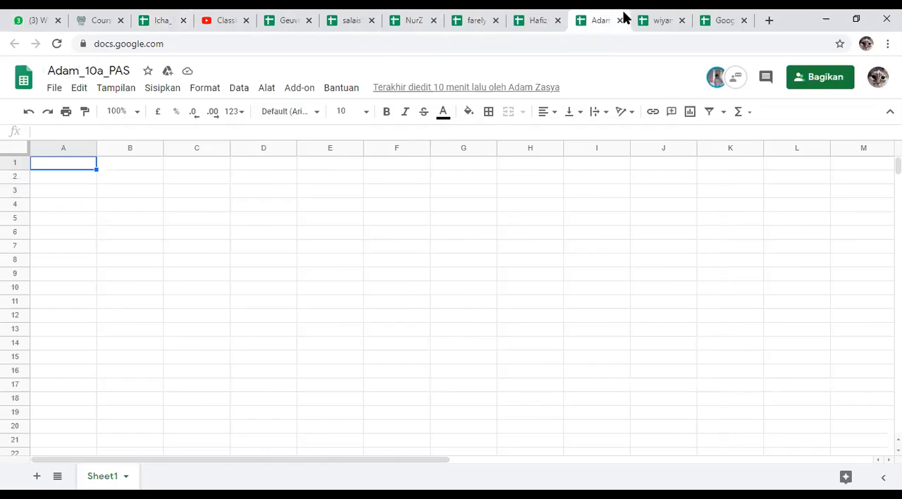
click(634, 17)
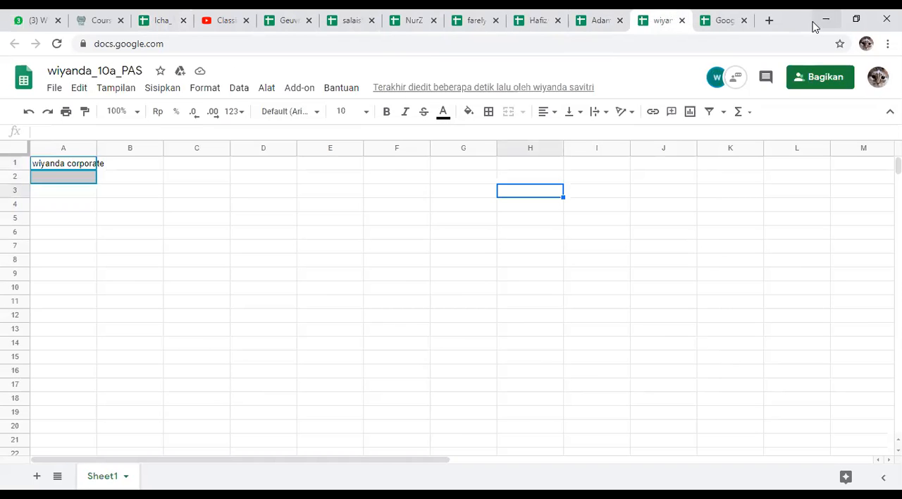
click(723, 27)
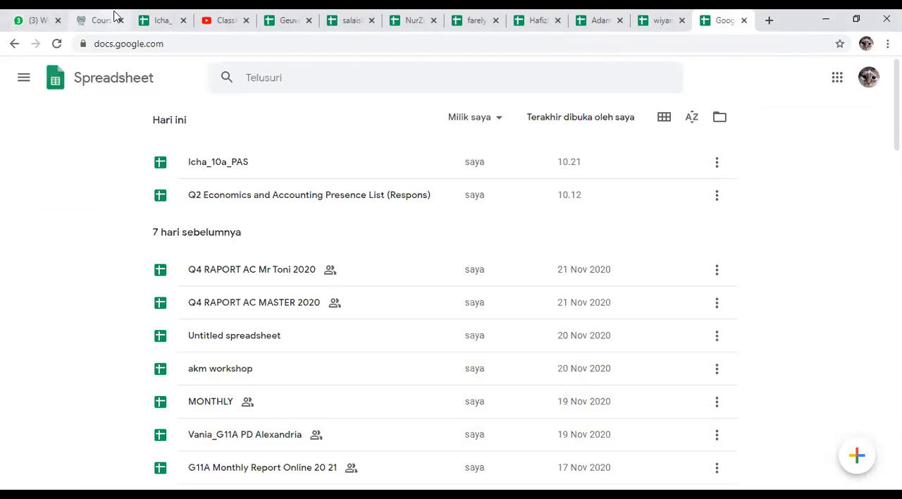
click(158, 14)
click(149, 49)
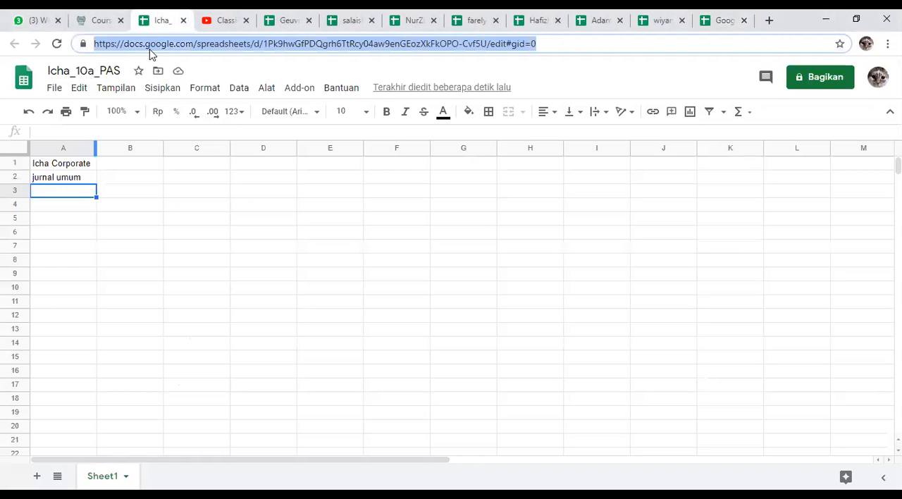
click(101, 14)
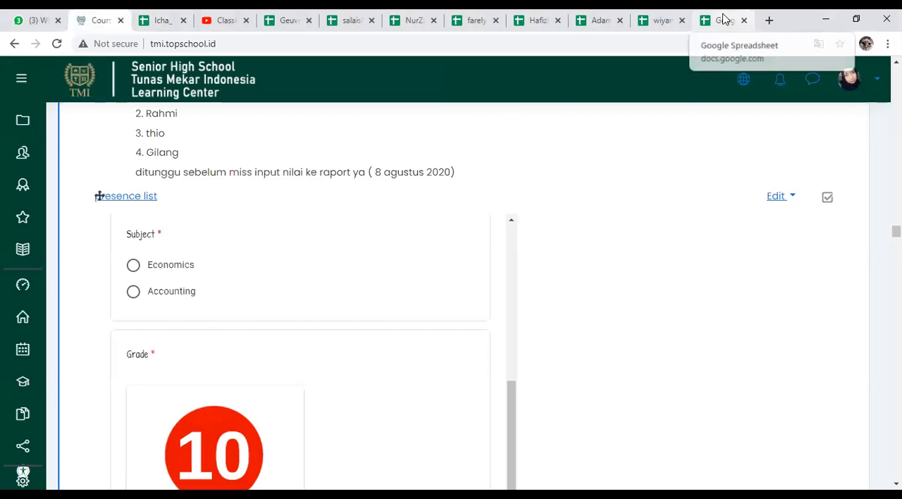
Step: Search for "gmail" in place of the Sheets file list, open Gmail, and open the student's shared 10A PAS spreadsheet from the unread edit invitation
click(725, 20)
click(244, 47)
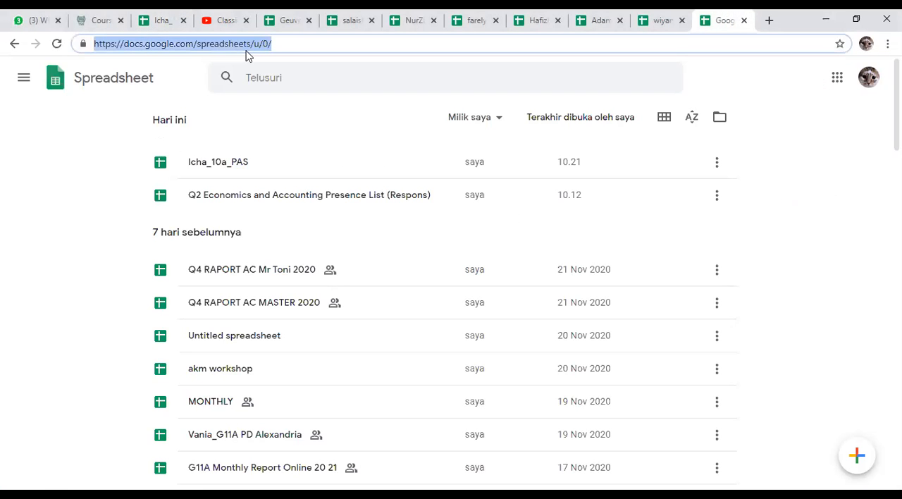
text(gmail)
key(Return)
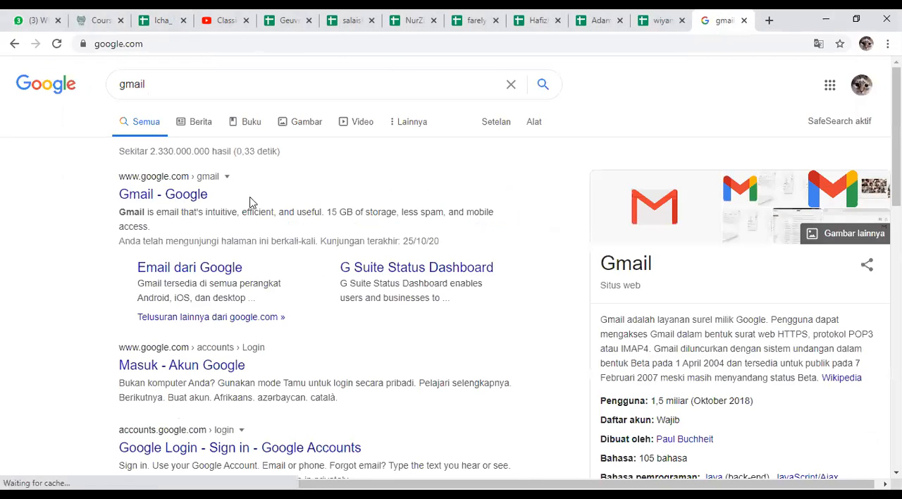
click(144, 199)
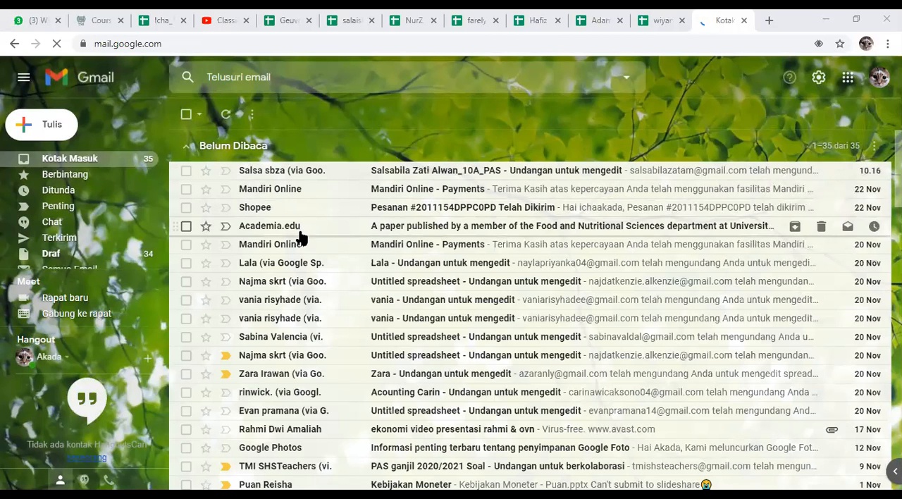
click(428, 176)
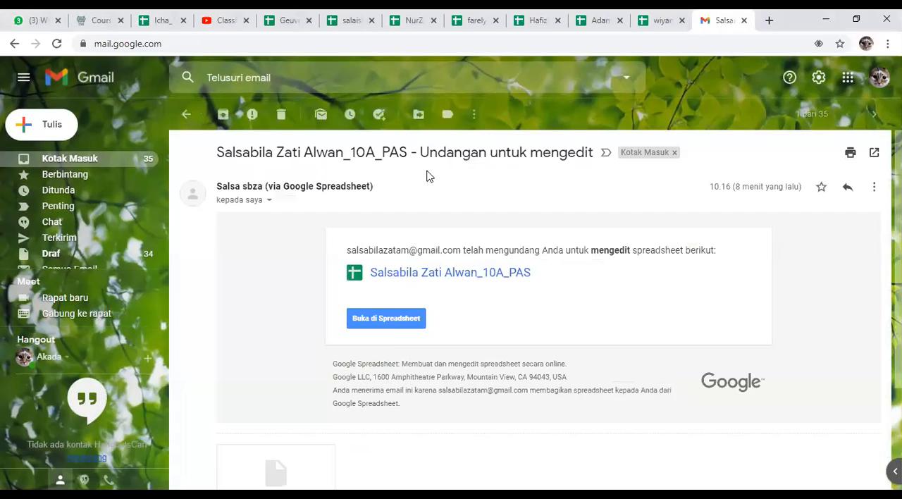
click(391, 321)
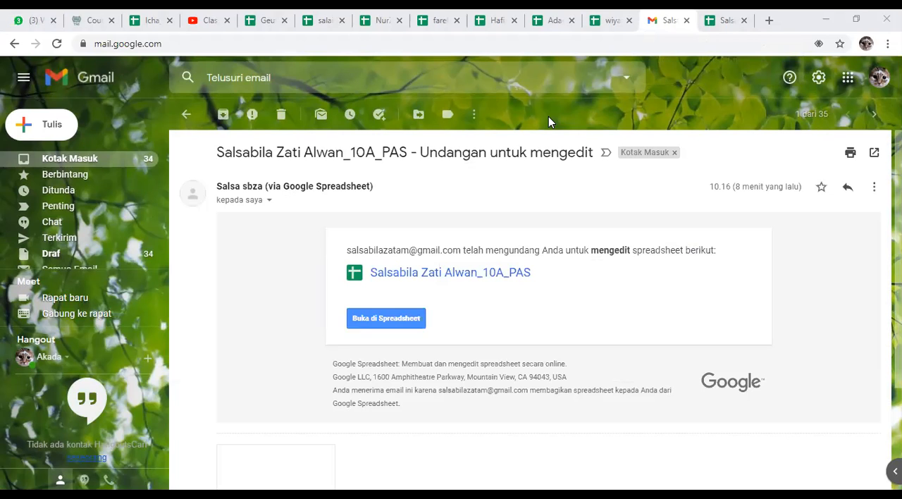
Step: Close the YouTube and Gmail browser tabs, leaving the newly shared student spreadsheet open
click(146, 14)
click(215, 21)
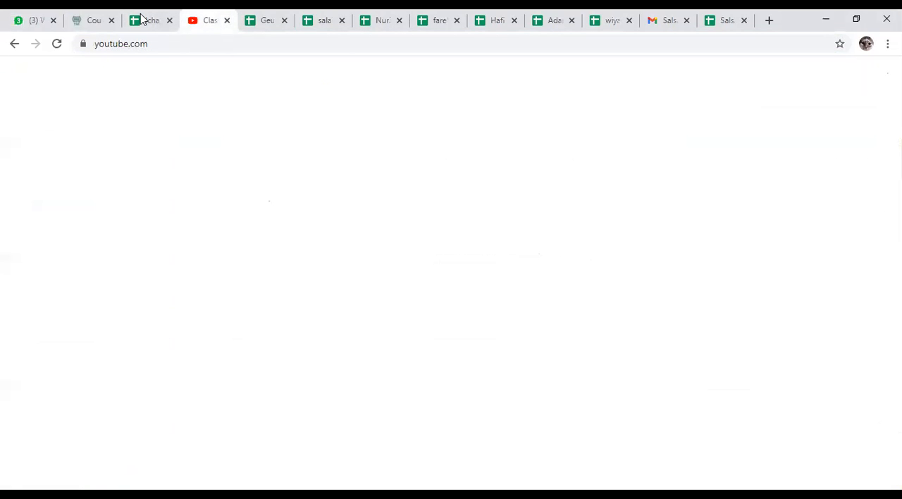
key(ctrl+w)
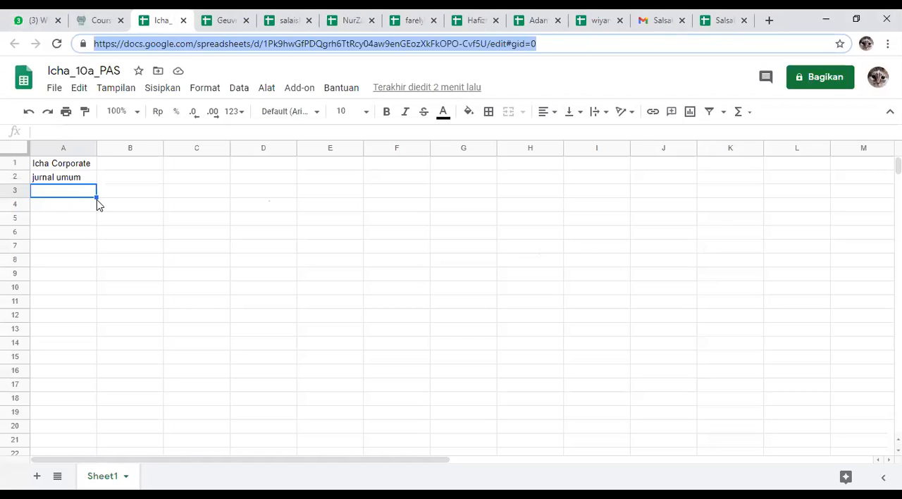
click(666, 19)
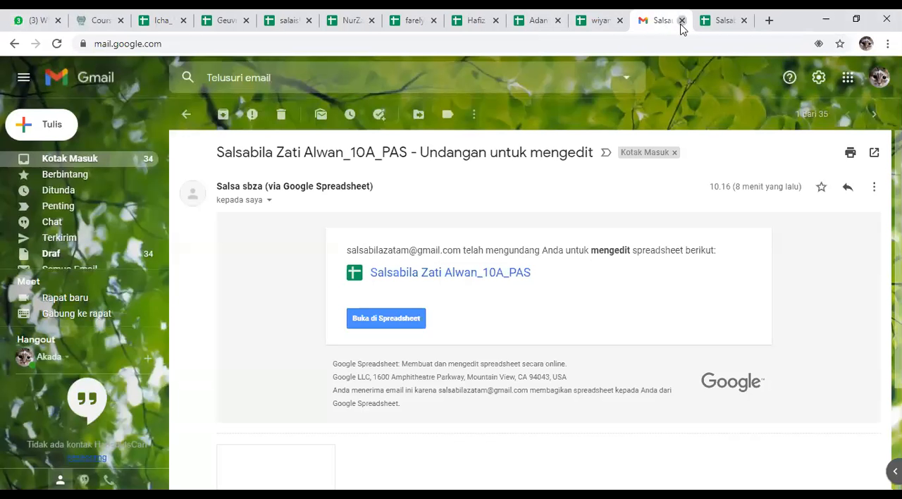
click(681, 22)
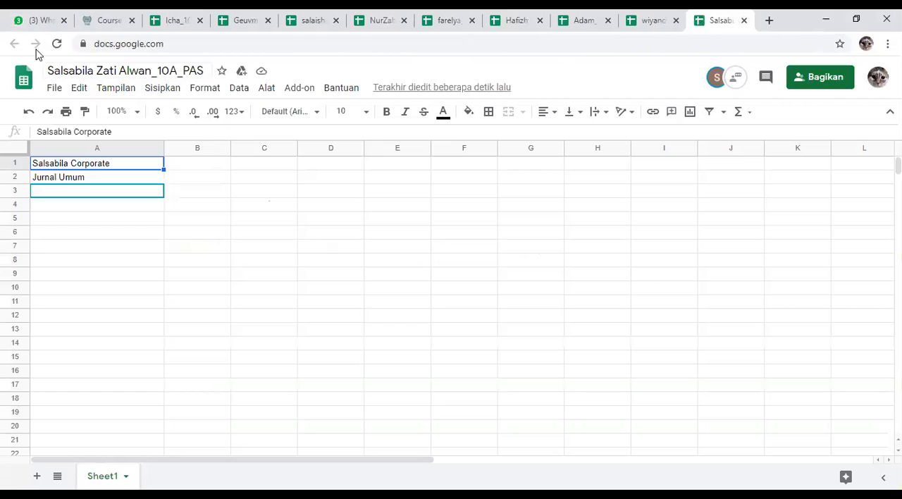
Step: Return to the example 10a PAS spreadsheet that holds the company name and journal heading
click(102, 18)
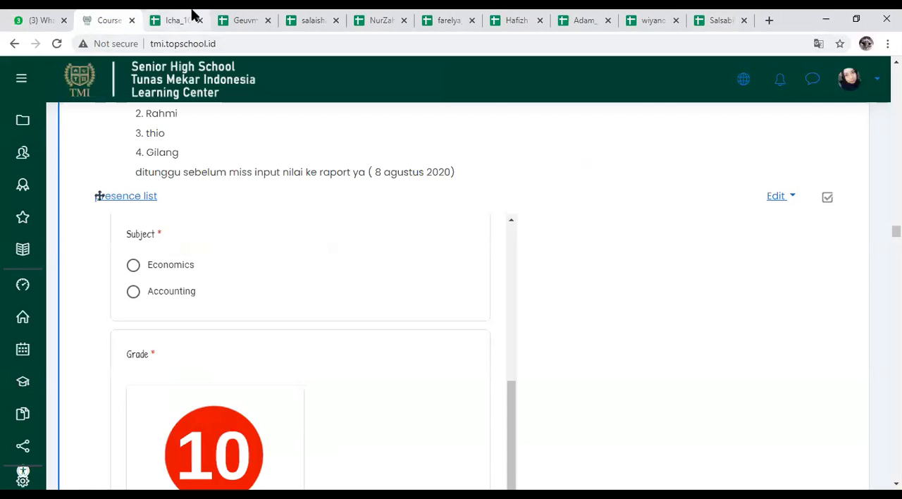
click(184, 19)
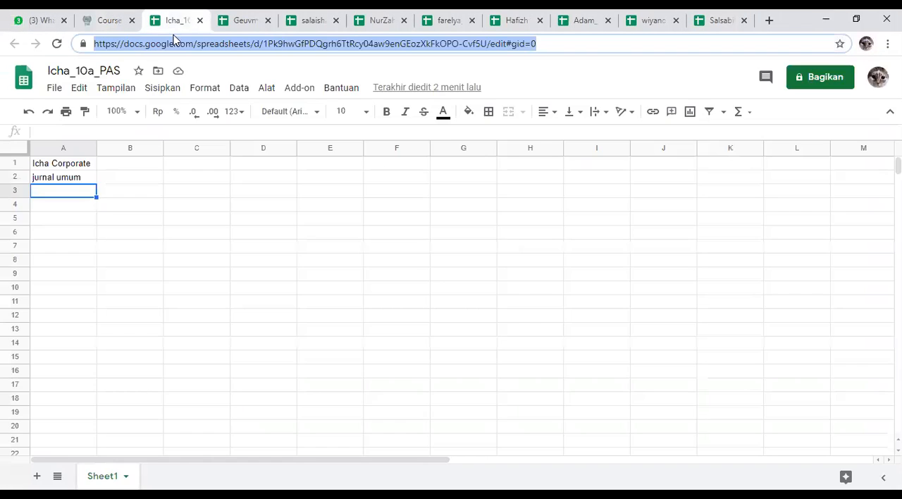
click(47, 168)
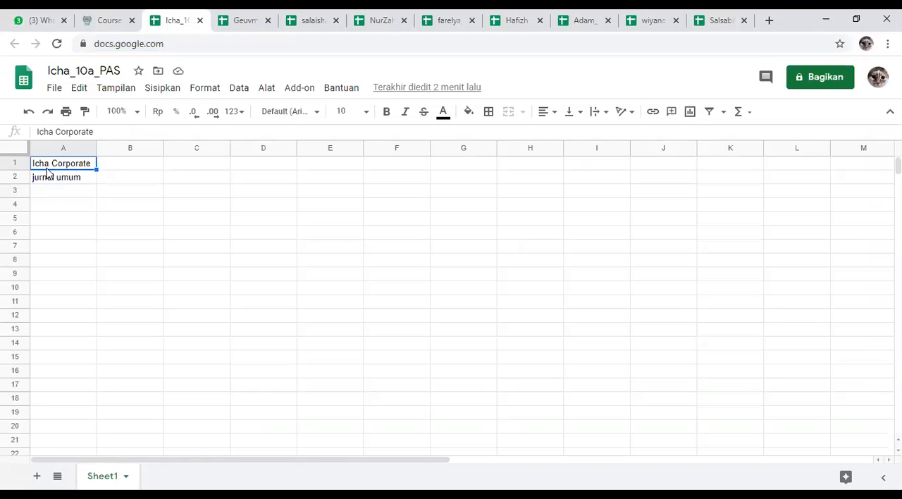
Step: Enter the period heading "Periode Oktober 2020" in cell A3, below the journal heading
click(49, 191)
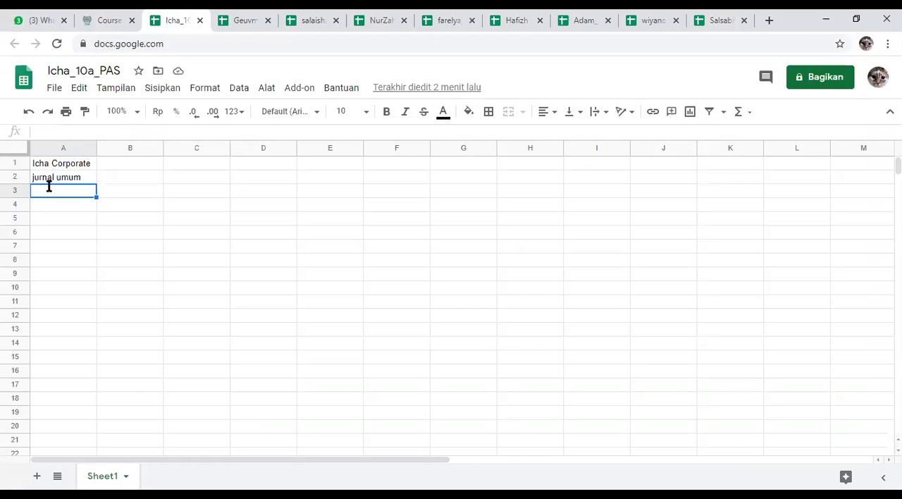
text(periode)
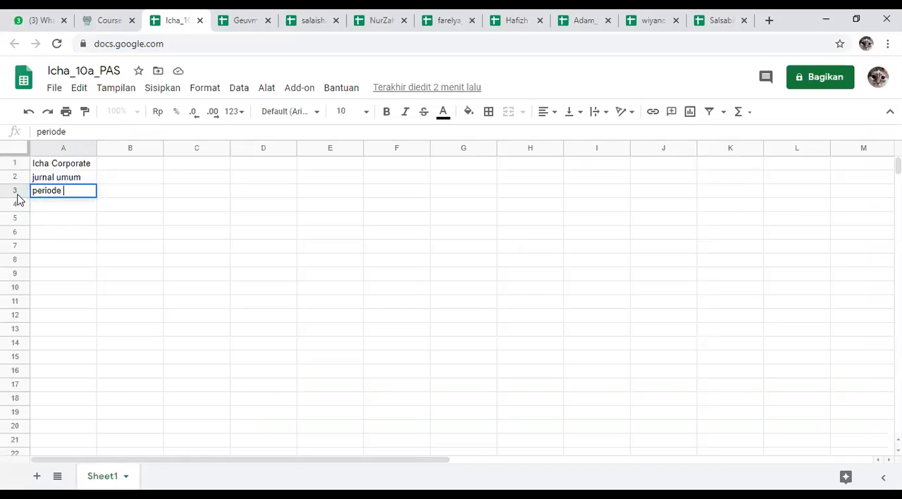
click(31, 195)
click(34, 191)
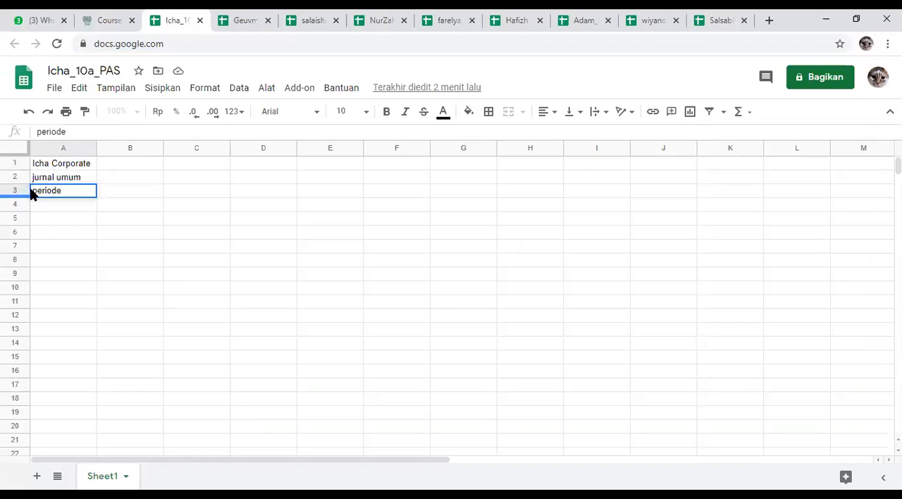
drag(39, 190, 33, 190)
text(P)
click(80, 190)
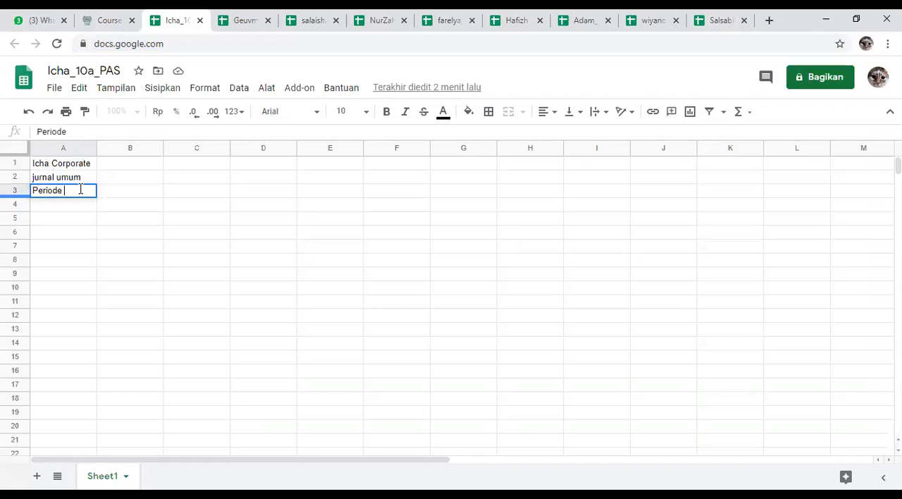
text(oktober 20)
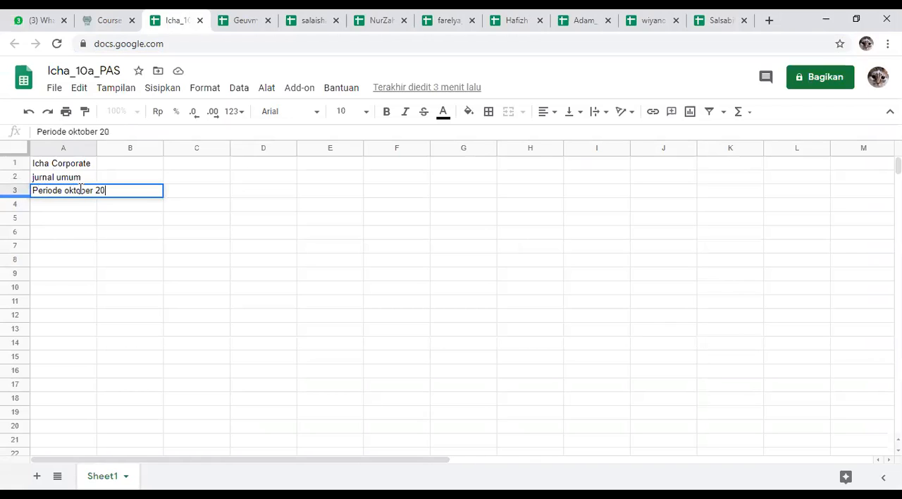
text(20)
click(66, 191)
key(Delete)
text(O)
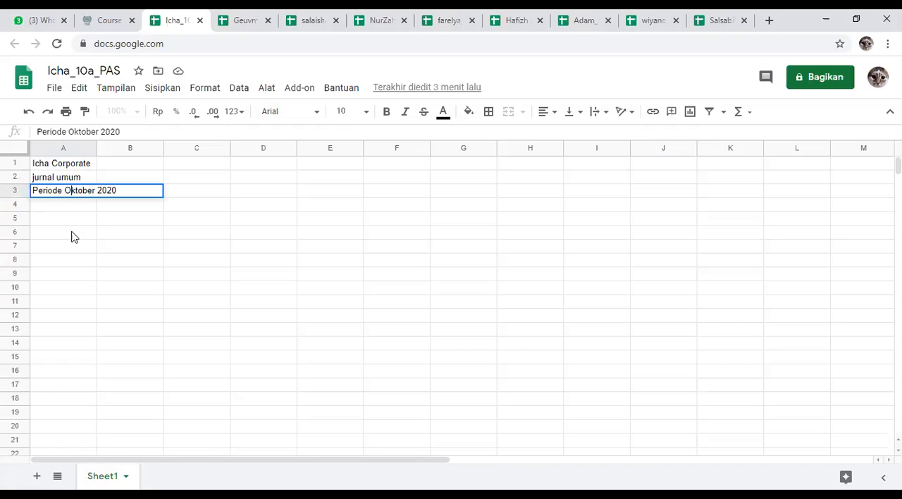
click(71, 237)
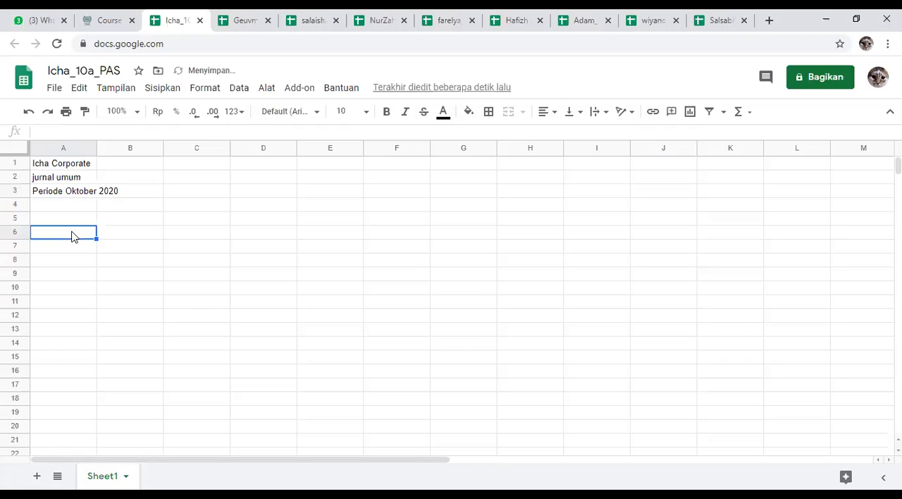
Step: Capitalize the first letter of the journal heading in cell A2 so it reads "Jurnal umum"
double_click(69, 179)
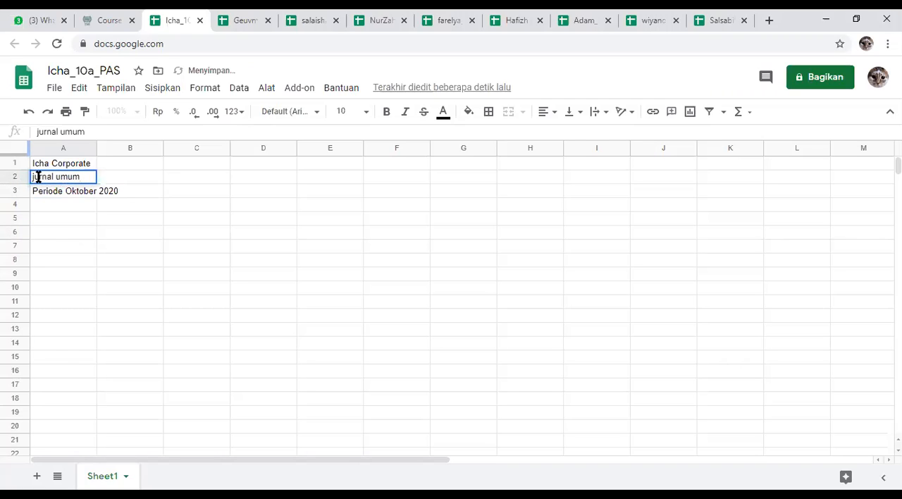
click(38, 177)
key(BackSpace)
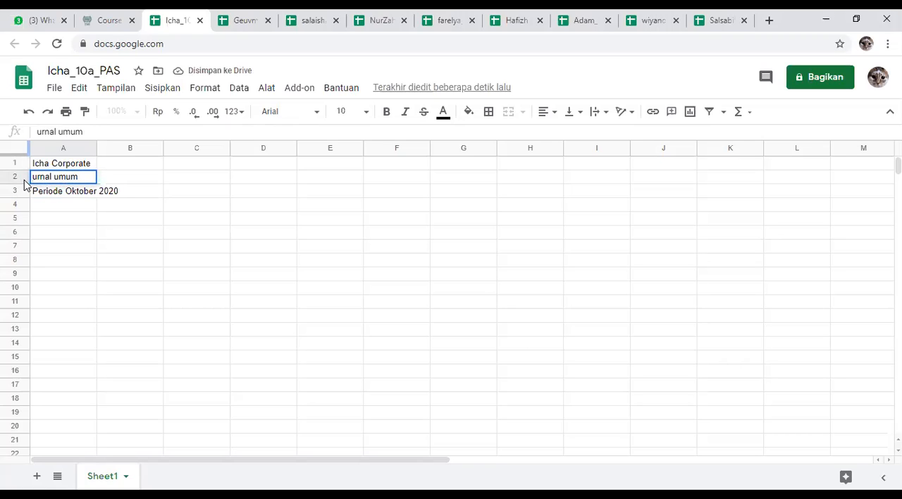
text(J)
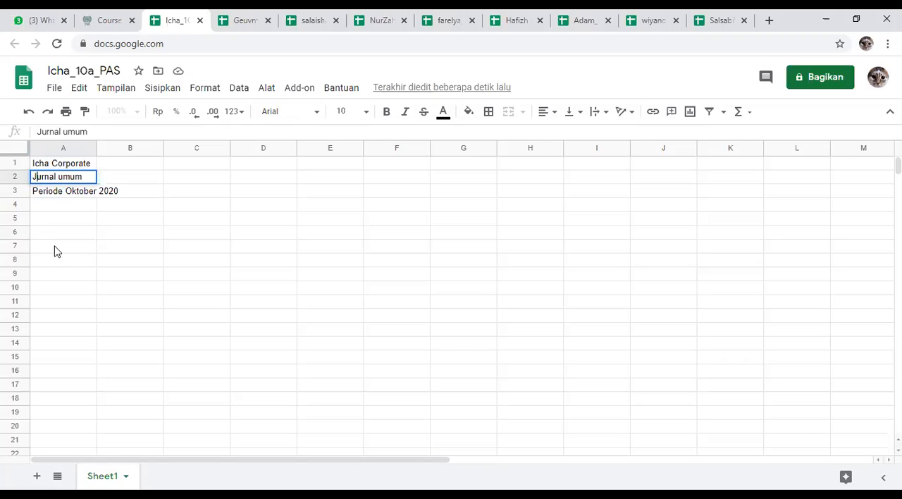
click(59, 254)
click(61, 234)
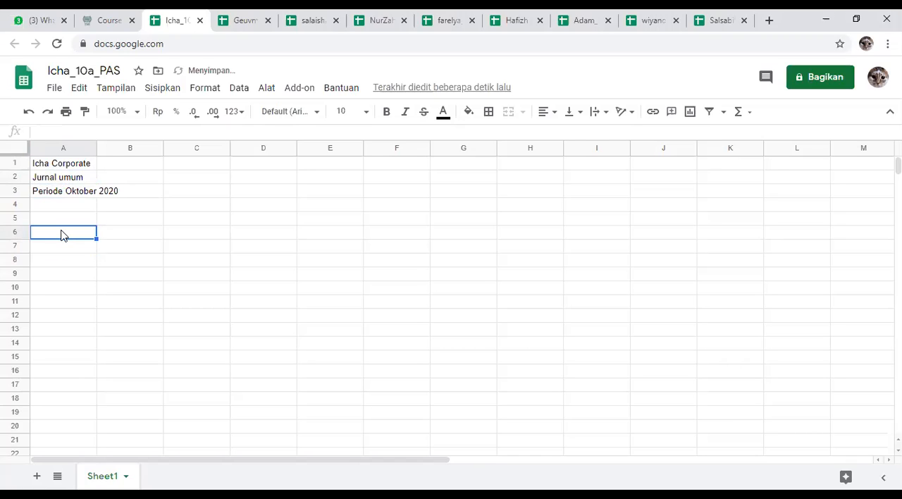
click(52, 250)
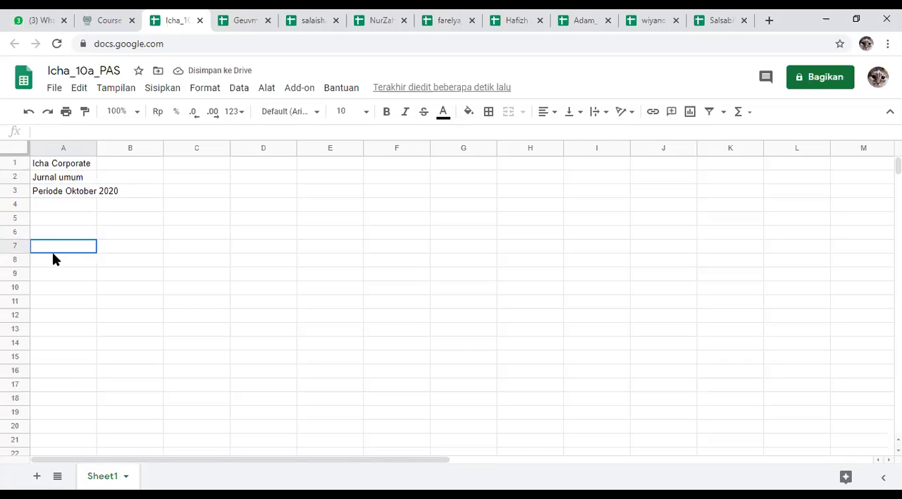
Step: Enter the column heading "tanggal" in cell A5, leaving row 4 empty below the title lines
click(57, 222)
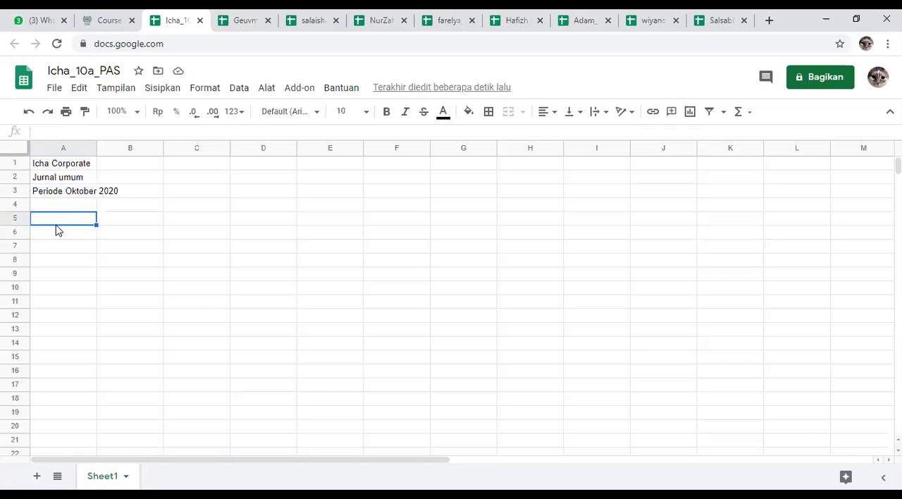
text(tang)
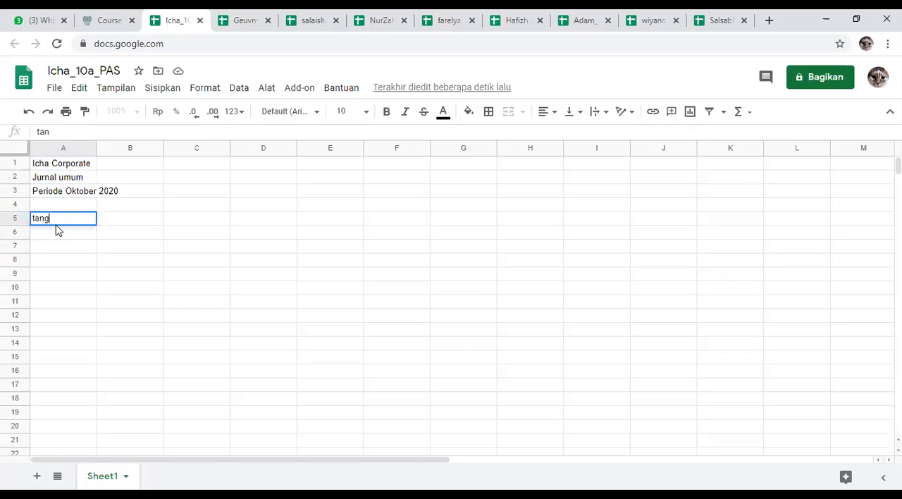
text(gal)
click(143, 236)
Step: Narrow column B to a thin strip beside the date column
click(135, 221)
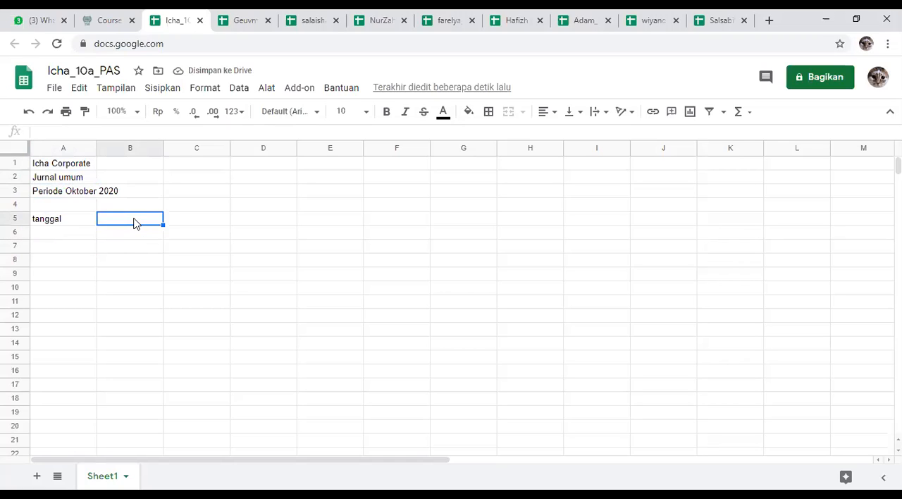
drag(161, 143, 110, 152)
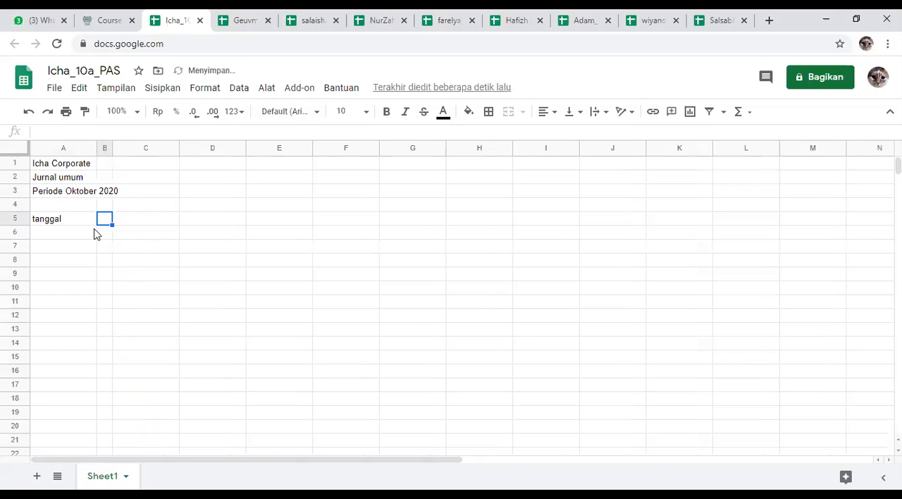
drag(105, 237, 103, 320)
mouse_move(57, 233)
mouse_down()
mouse_move(57, 272)
mouse_move(56, 218)
mouse_move(59, 235)
mouse_up()
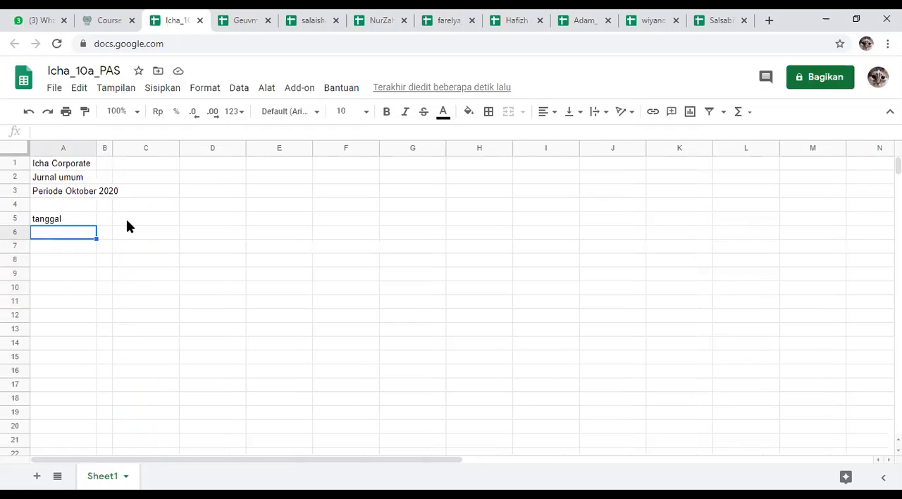
Step: Merge cells A5 and B5 so the "tanggal" heading spans both columns
click(73, 221)
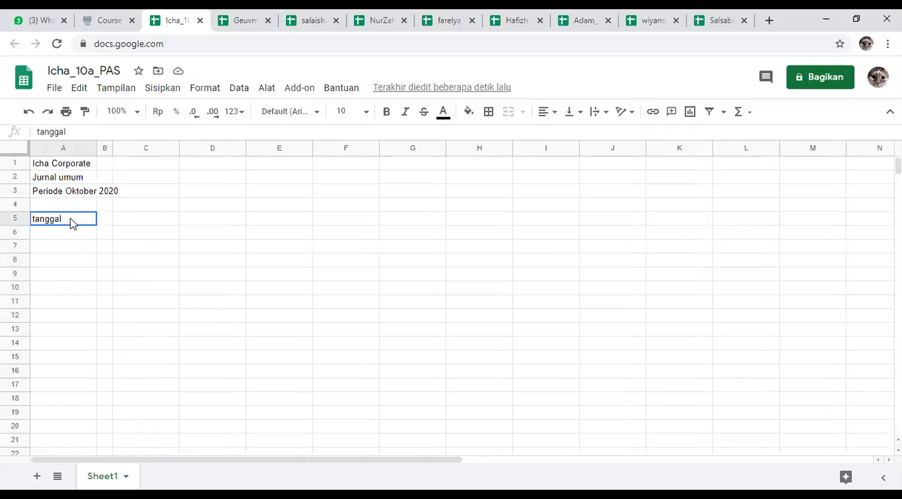
shift+click(105, 221)
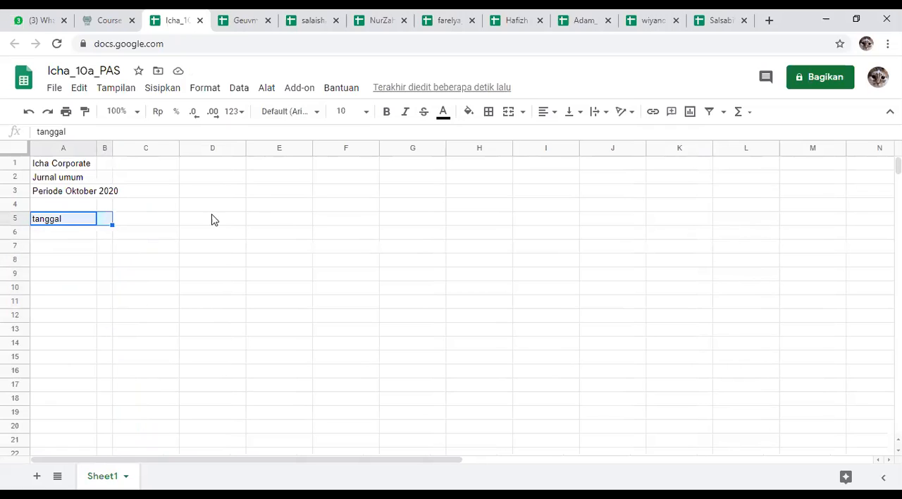
click(510, 117)
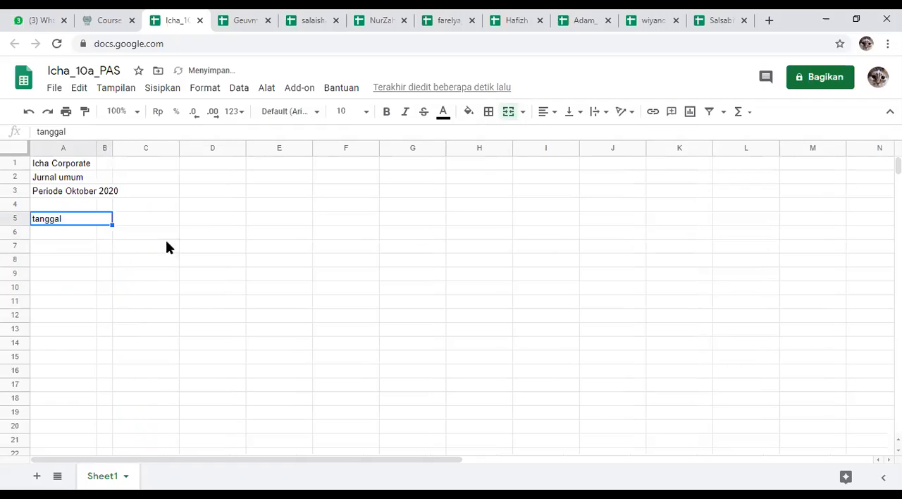
click(117, 258)
click(78, 222)
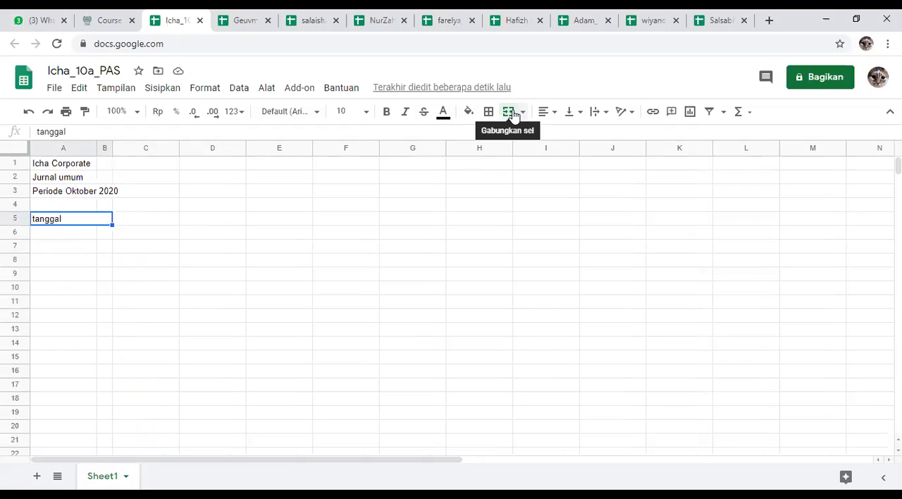
click(74, 235)
click(79, 223)
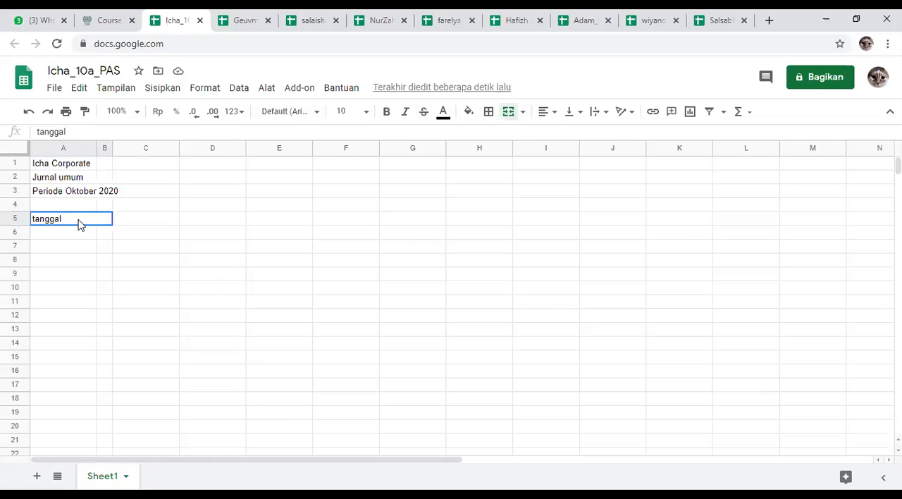
Step: Enter the heading "Keterangan" in cell C5 and widen column C to nearly double its width
click(148, 221)
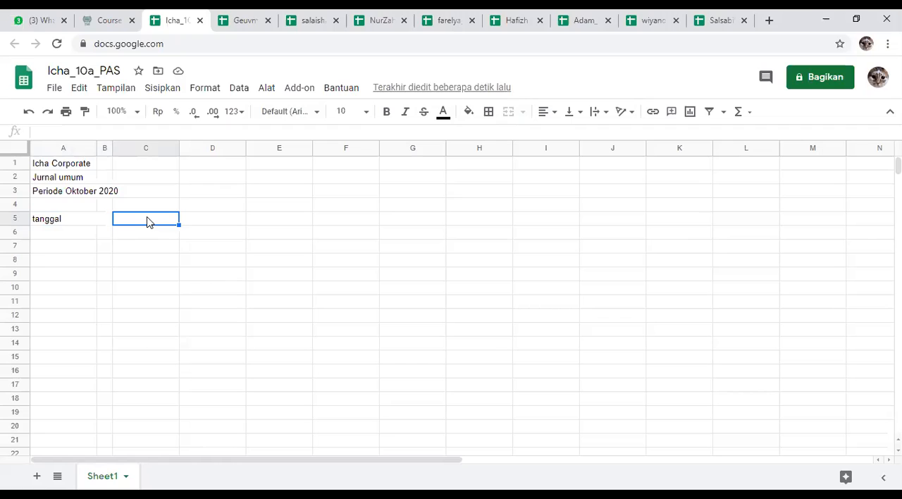
text(Keterangan)
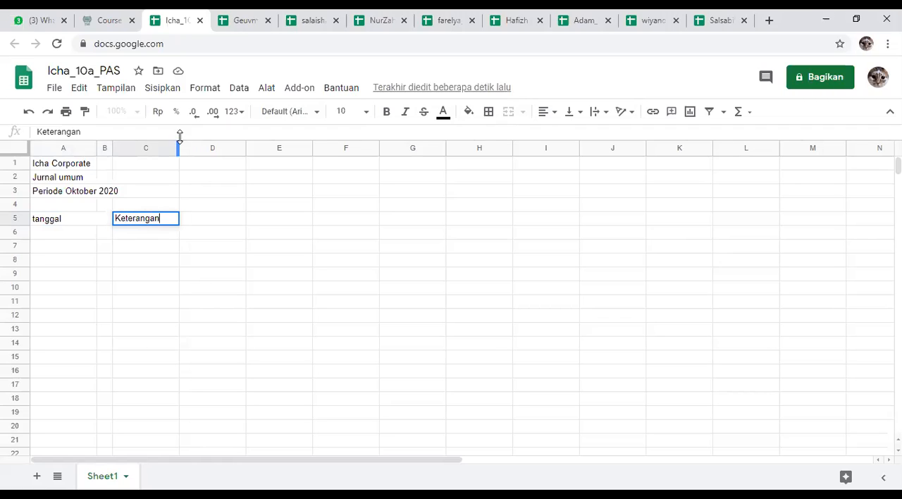
drag(179, 148, 238, 148)
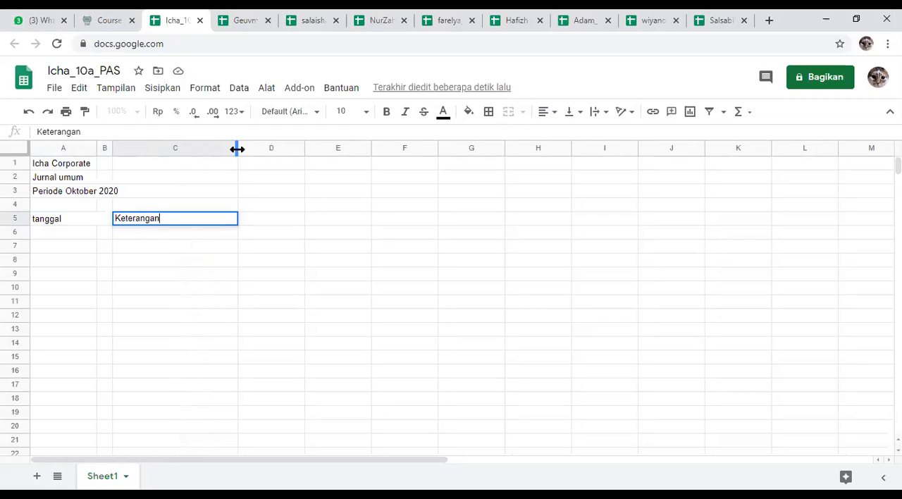
click(249, 265)
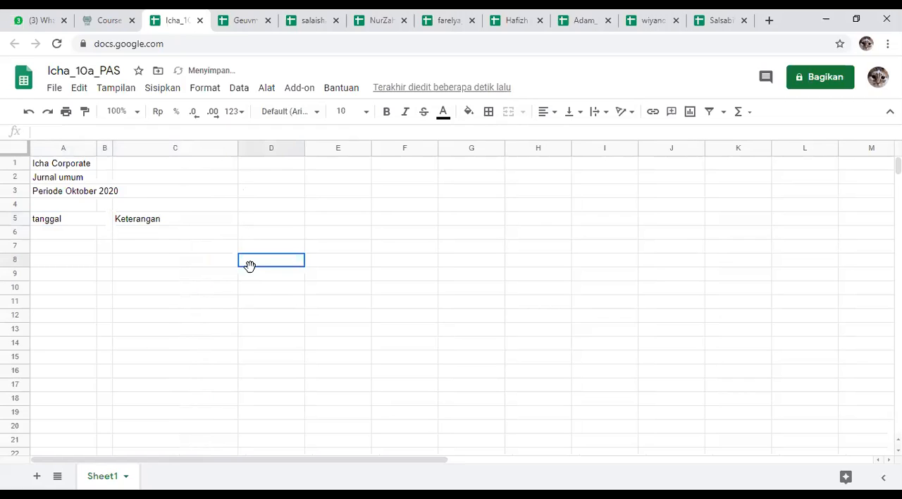
click(68, 220)
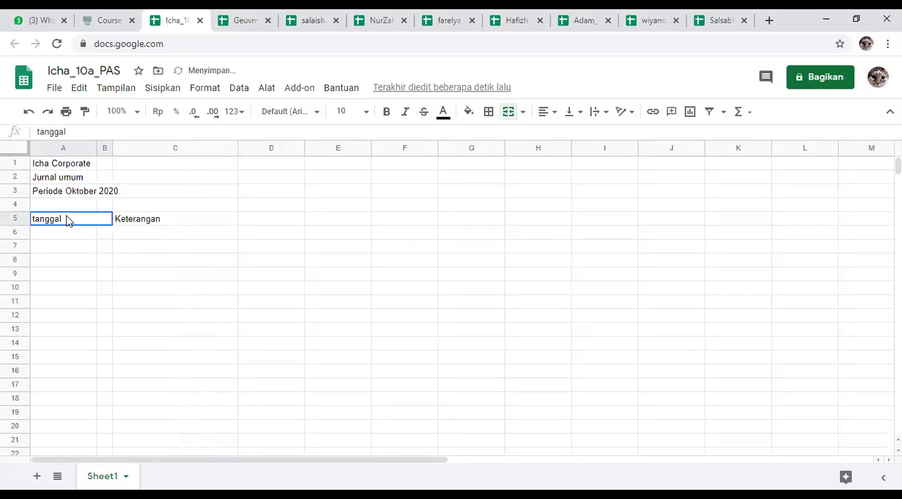
click(163, 224)
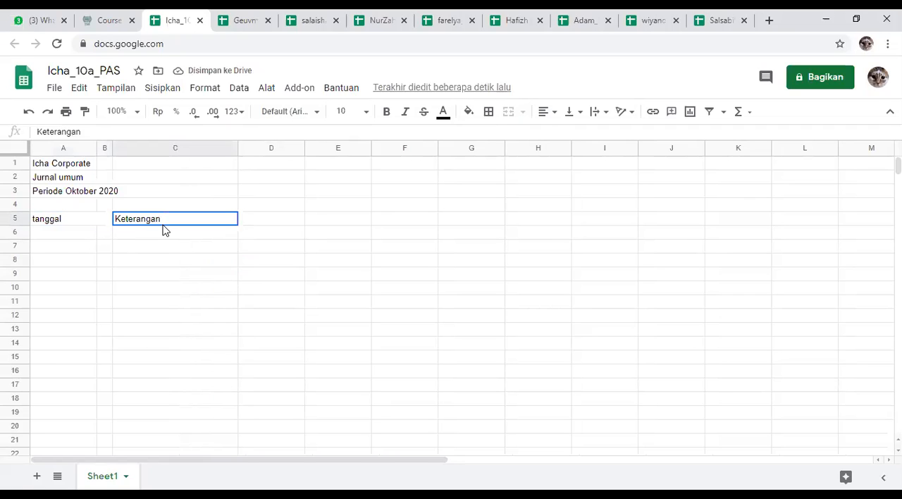
Step: Enter the headings "Debit" in cell E5 and "Kredit" in cell F5, leaving D5 empty
click(259, 224)
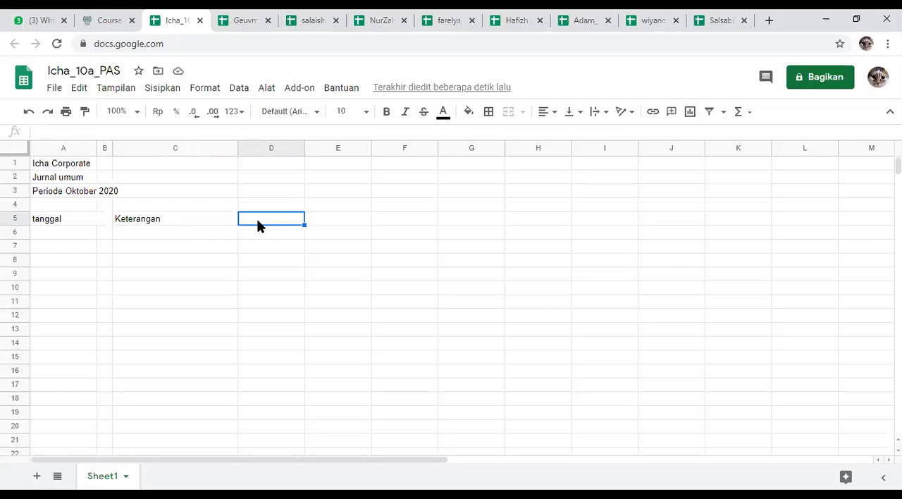
click(322, 223)
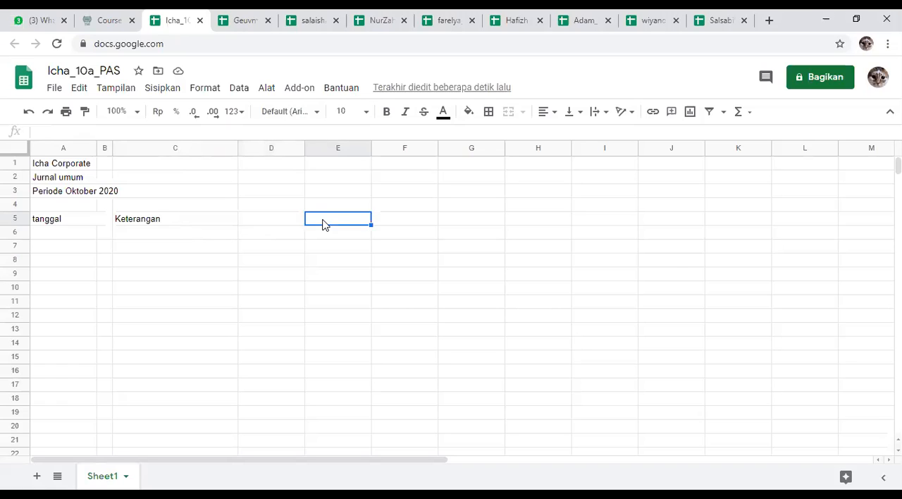
text(Debit)
key(Tab)
text(Kredit)
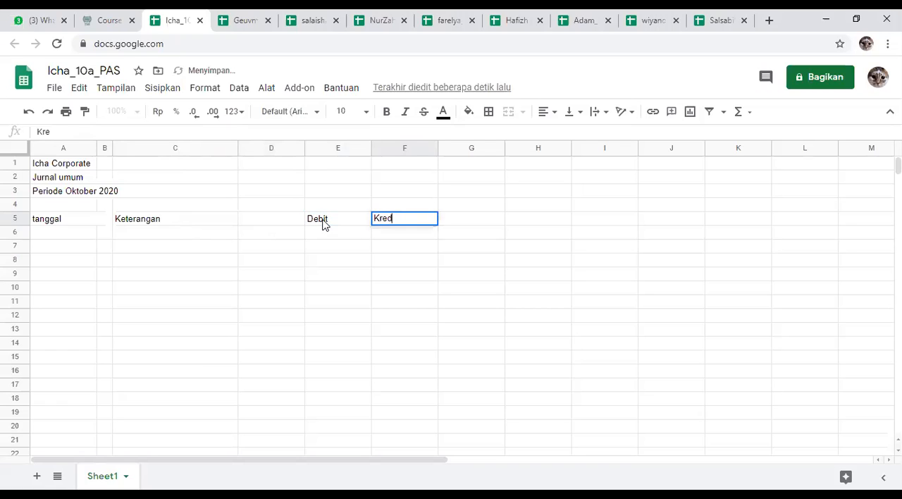
click(327, 248)
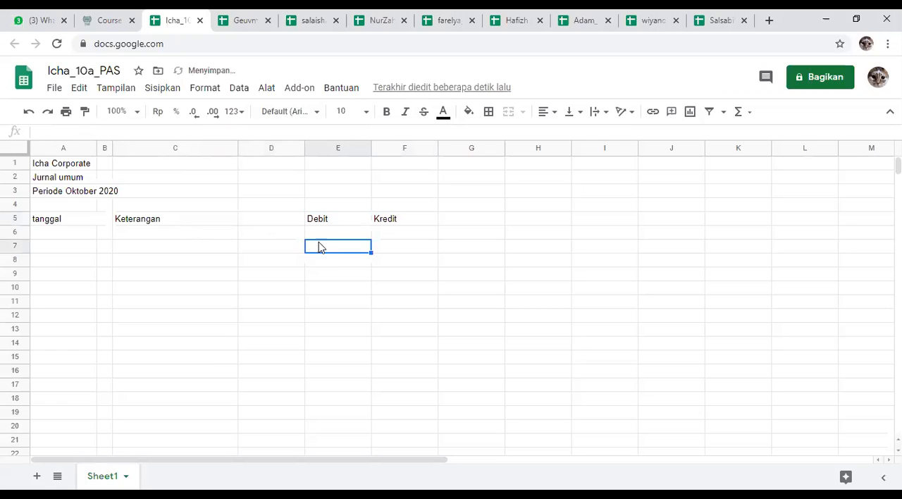
Step: Enter the heading "Ref" in cell D5 and narrow column D to just fit it
click(281, 224)
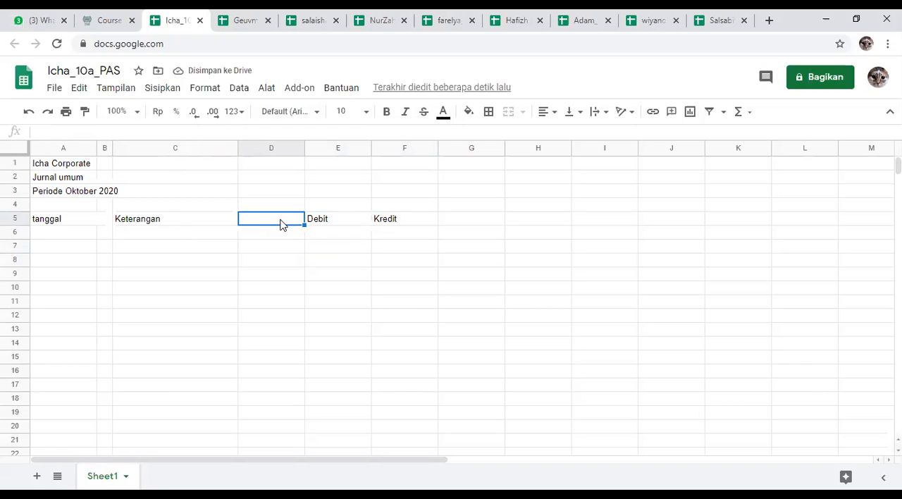
text(F)
key(BackSpace)
text(Ref)
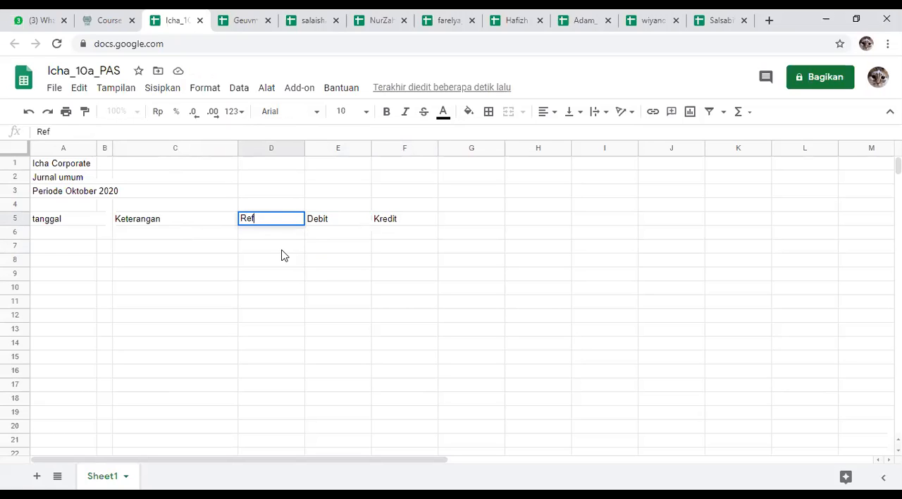
click(281, 249)
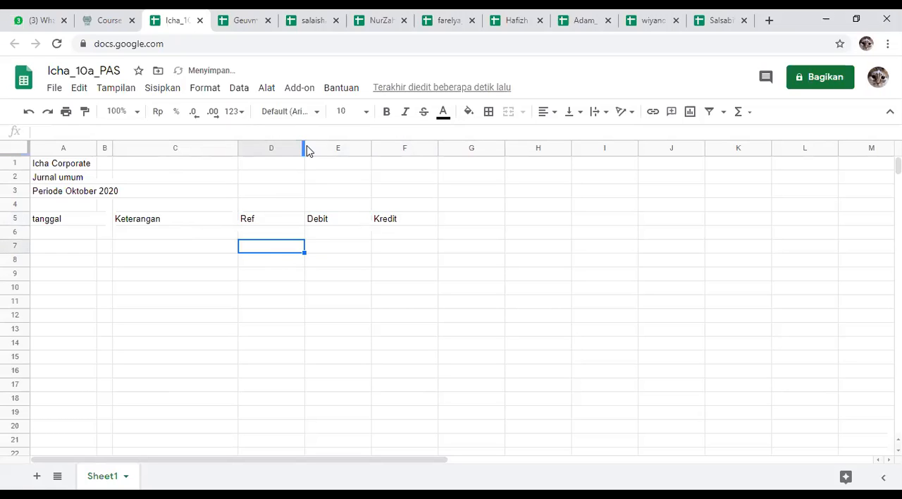
drag(302, 149, 262, 149)
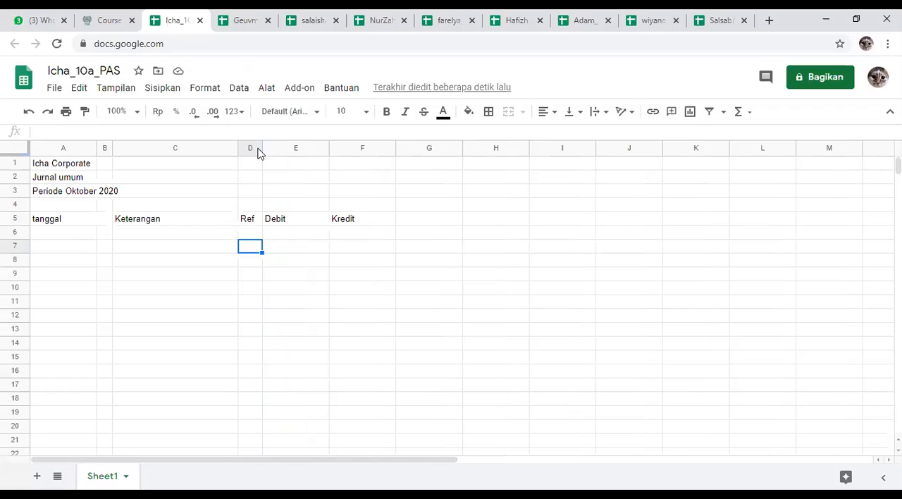
click(307, 276)
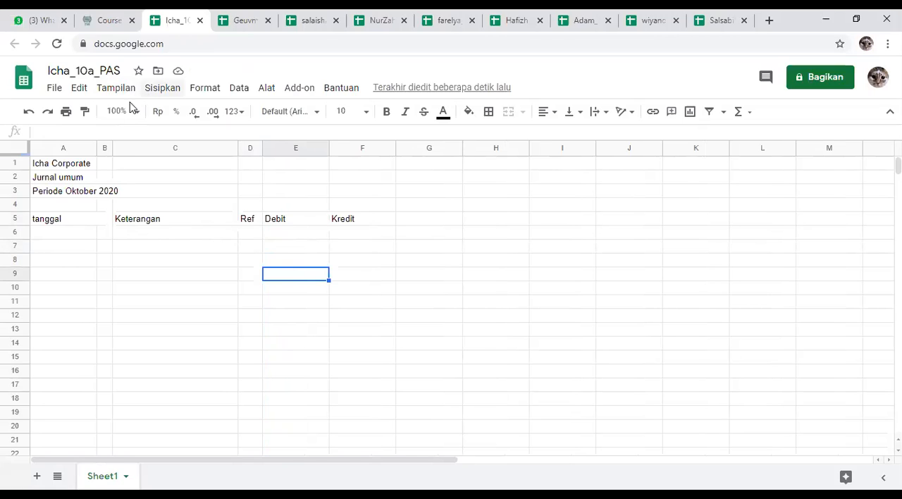
Step: Merge cells A1 to F1 and center the title "Icha Corporate" horizontally
click(46, 167)
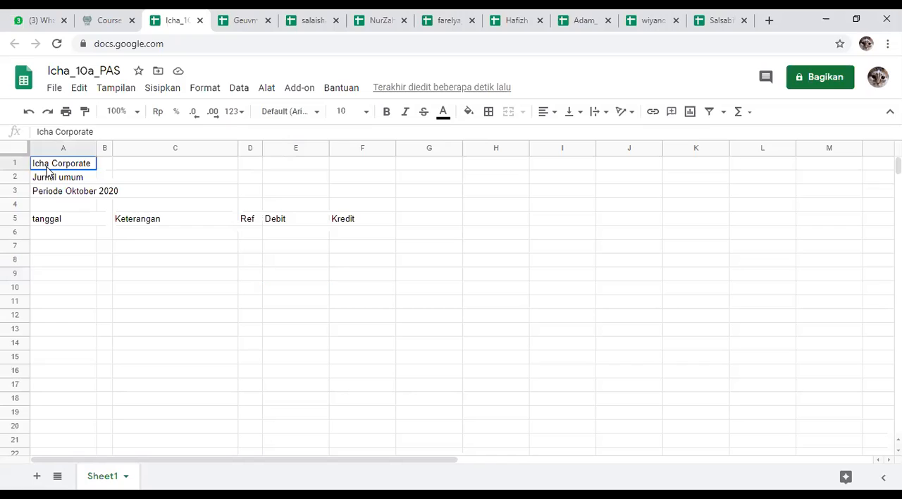
drag(46, 169, 365, 170)
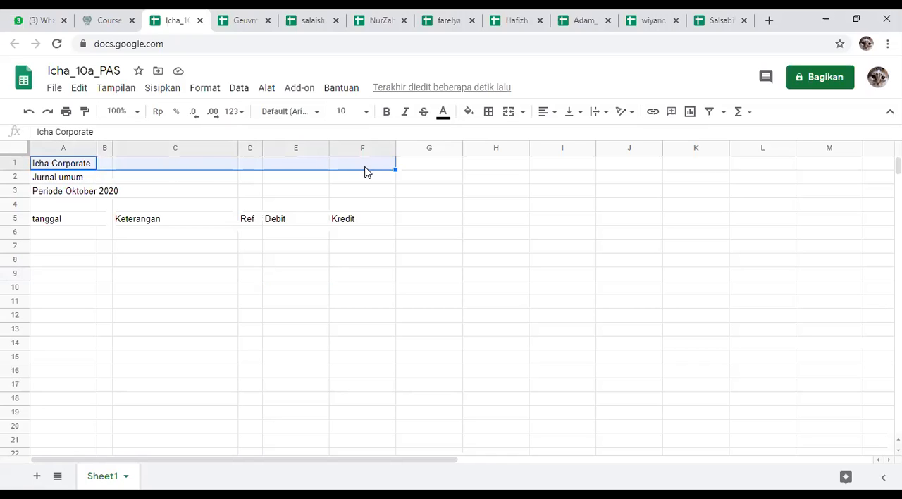
click(368, 191)
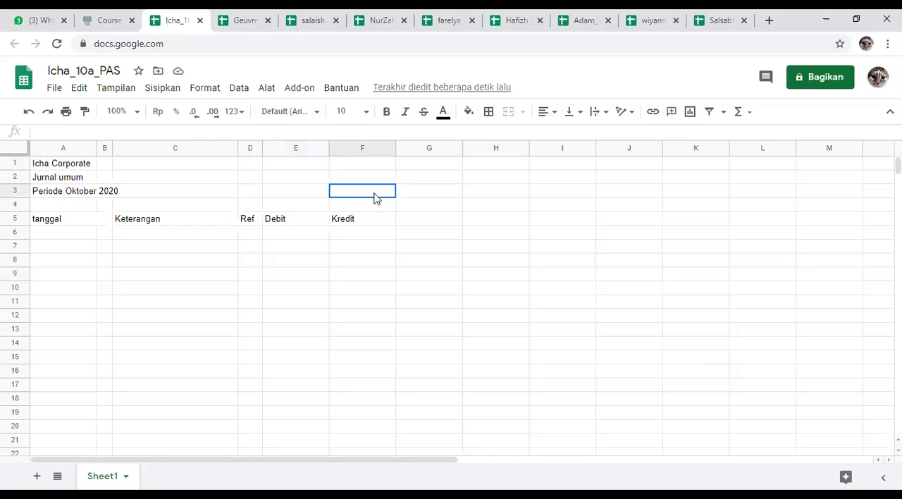
click(93, 164)
drag(93, 165, 355, 169)
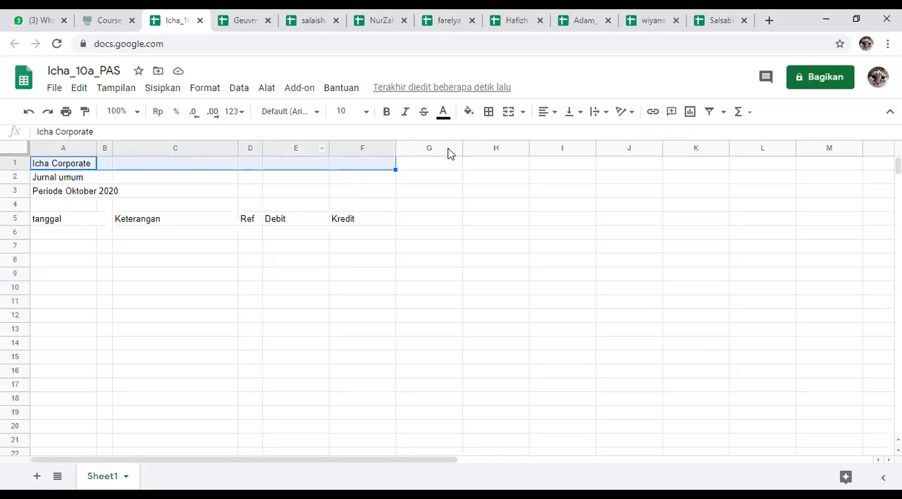
click(515, 117)
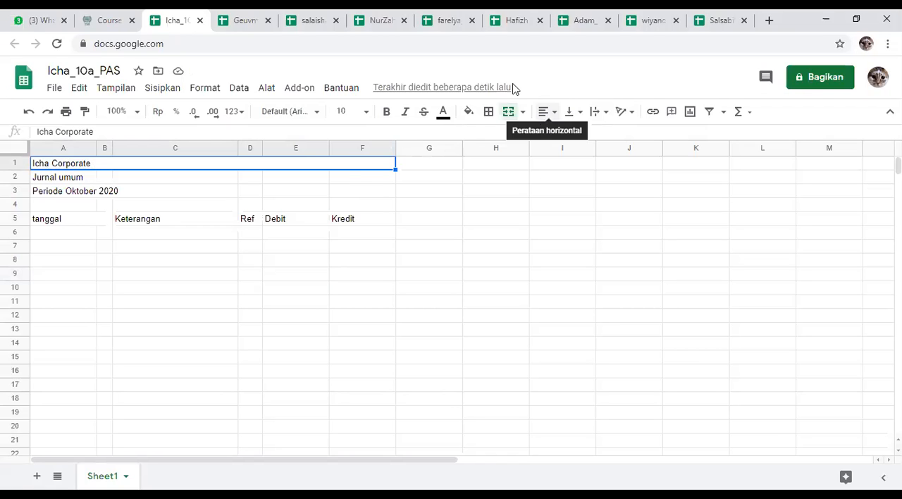
click(554, 115)
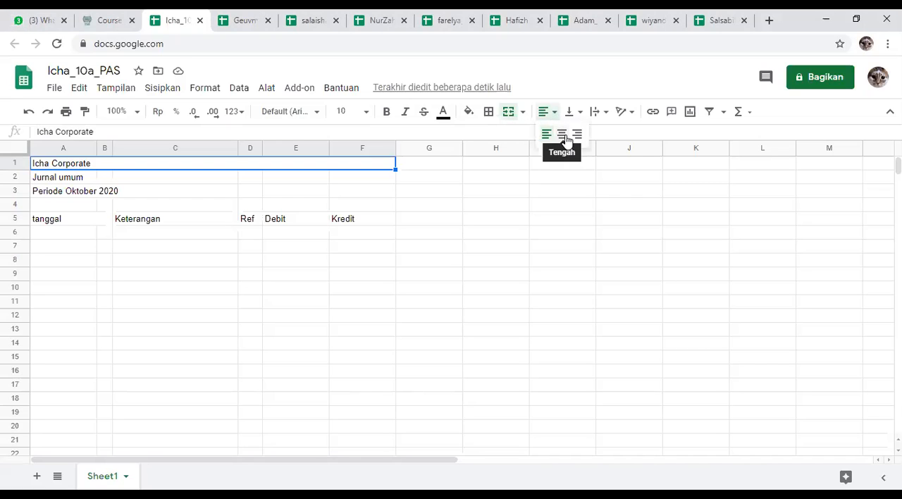
click(566, 138)
click(227, 280)
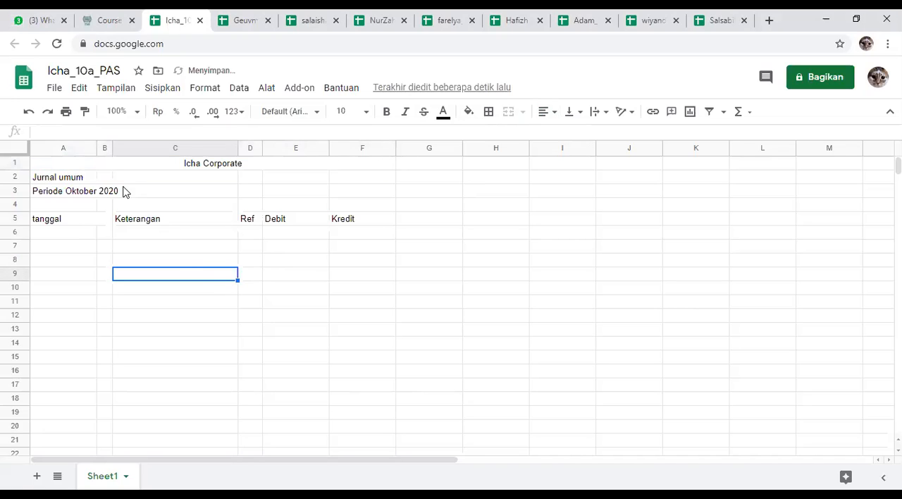
Step: Merge cells A2 to F2 and center the title "Jurnal umum" horizontally
drag(78, 179, 377, 180)
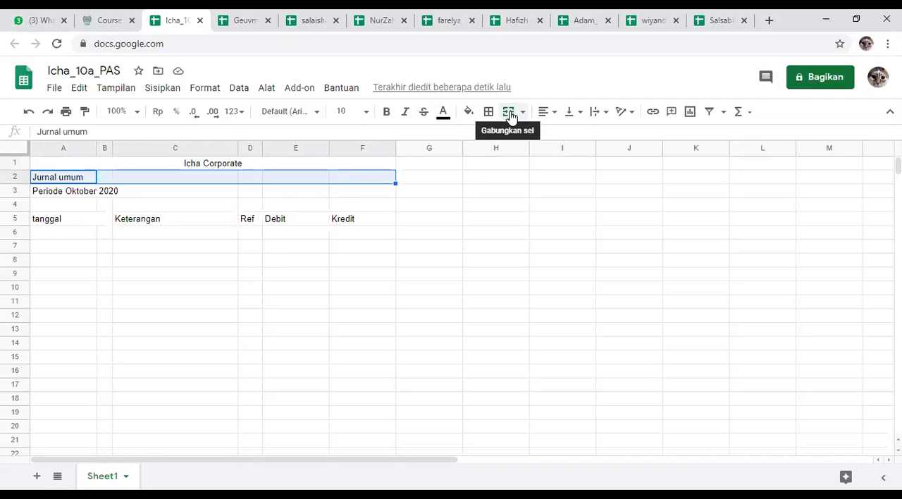
click(508, 113)
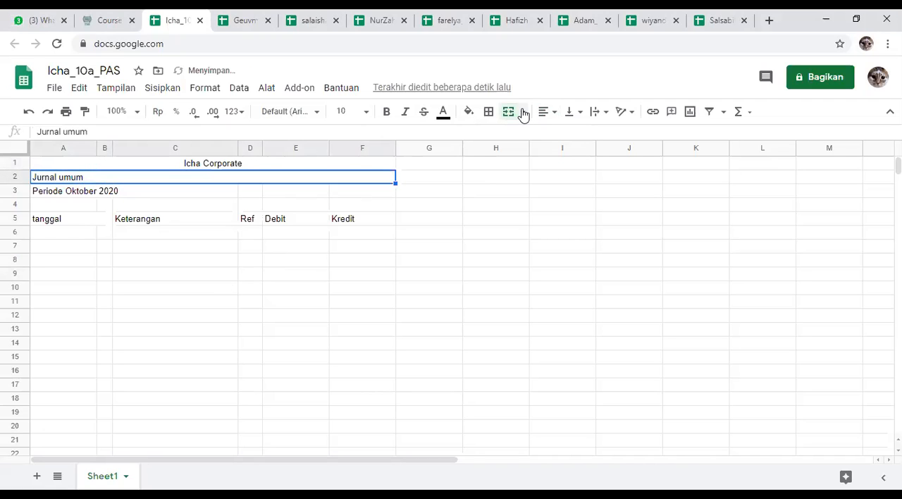
click(551, 112)
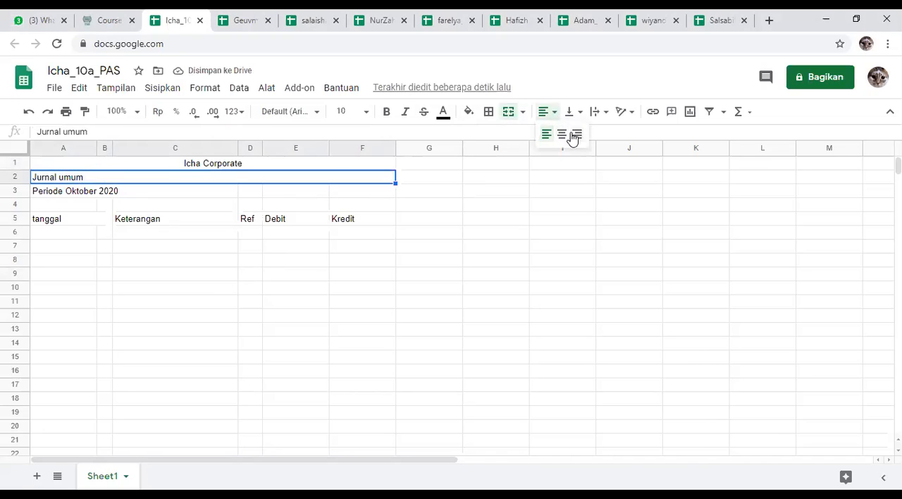
click(562, 134)
Step: Merge cells A3 to F3 and center the line "Periode Oktober 2020" horizontally
drag(56, 195, 371, 184)
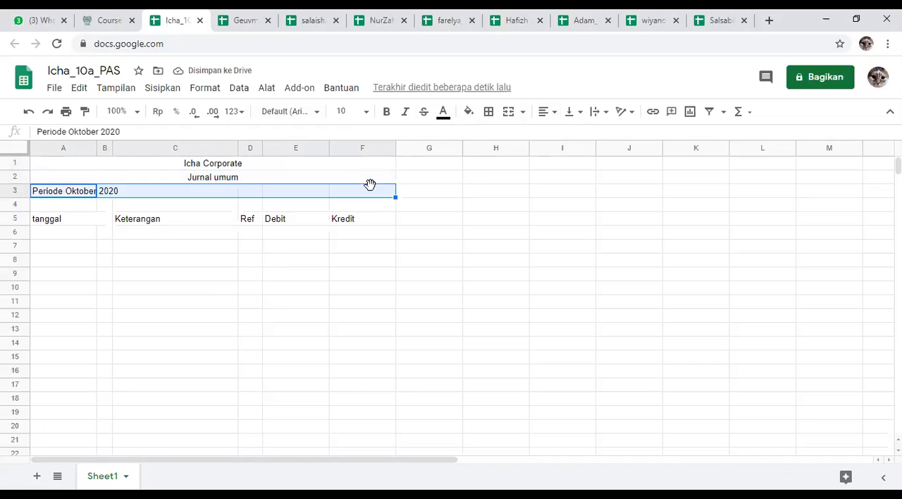
click(508, 111)
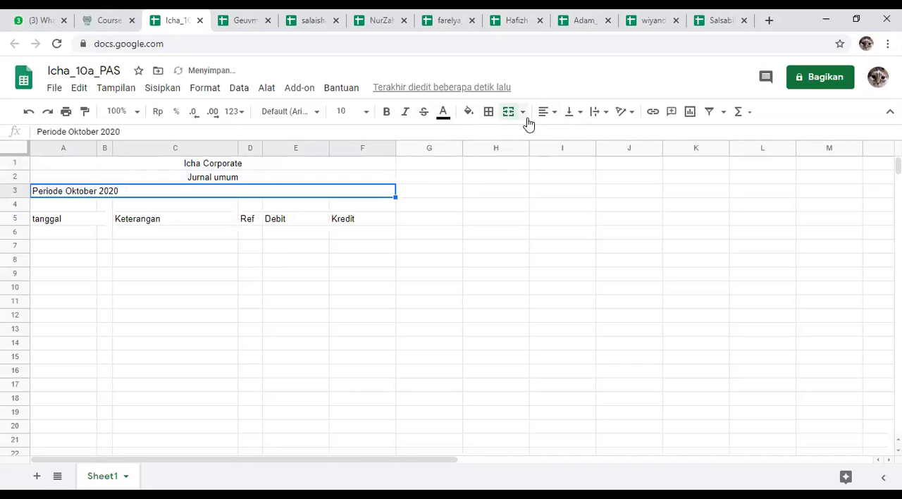
click(522, 112)
click(554, 113)
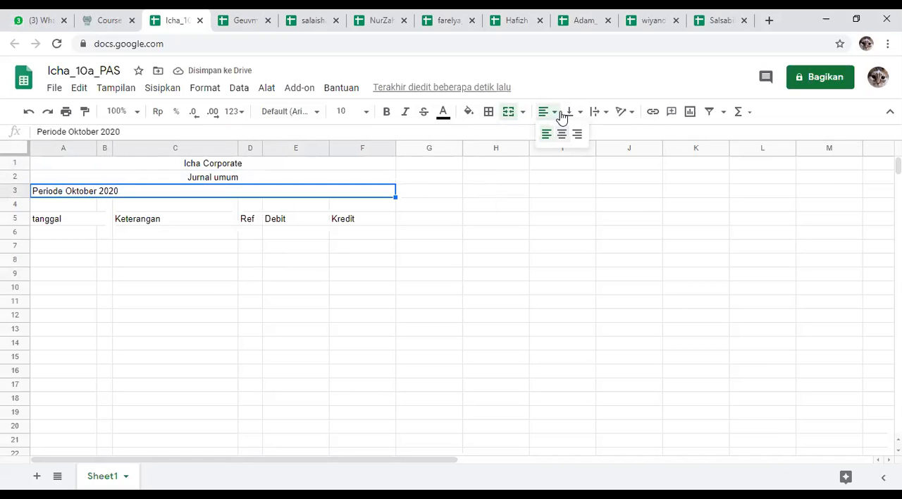
click(561, 134)
click(504, 245)
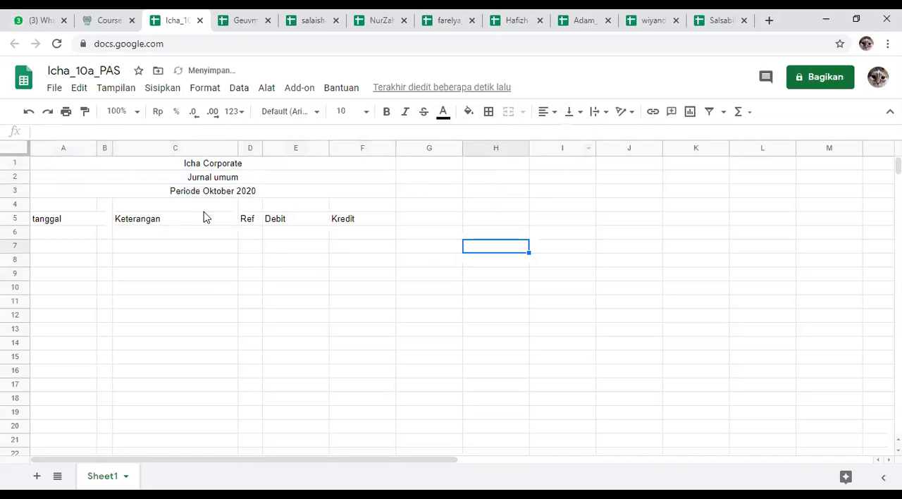
Step: Make the three title lines in rows 1 to 3 bold
click(155, 166)
drag(155, 182, 152, 187)
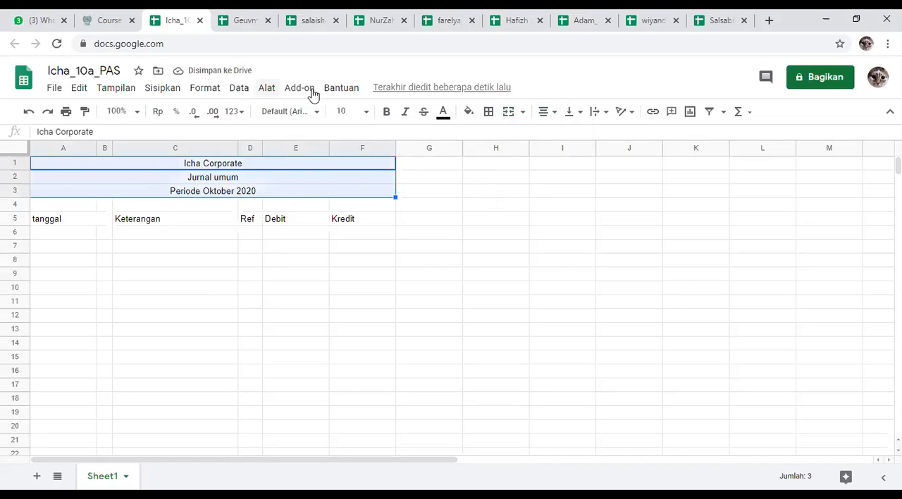
click(385, 112)
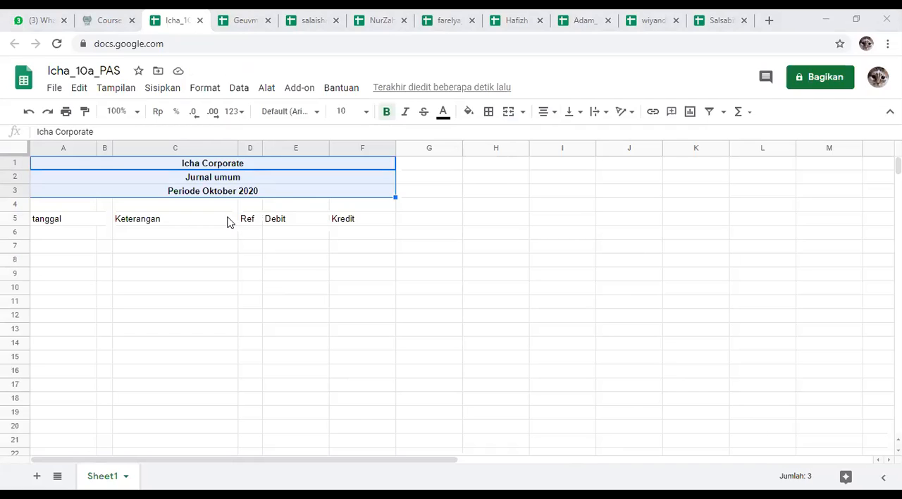
Step: Center the column headings in row 5 horizontally, from "tanggal" to "Kredit"
click(153, 222)
drag(49, 224, 355, 229)
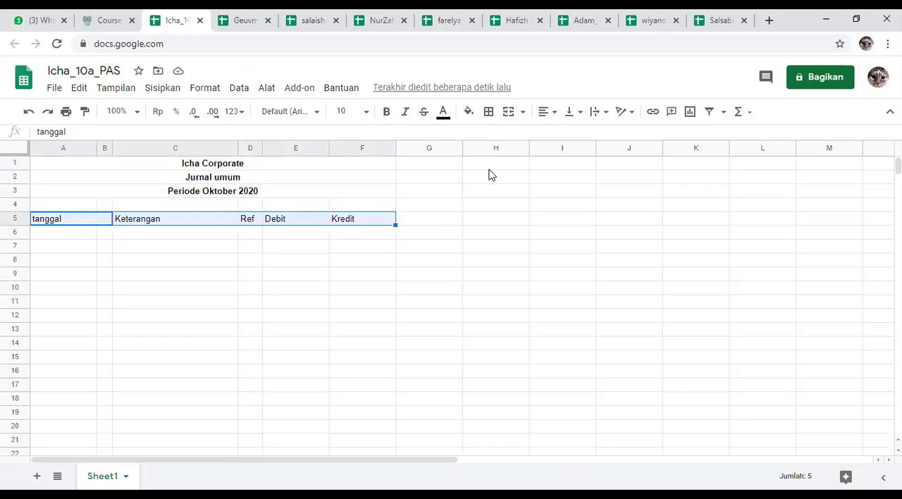
click(554, 115)
click(562, 133)
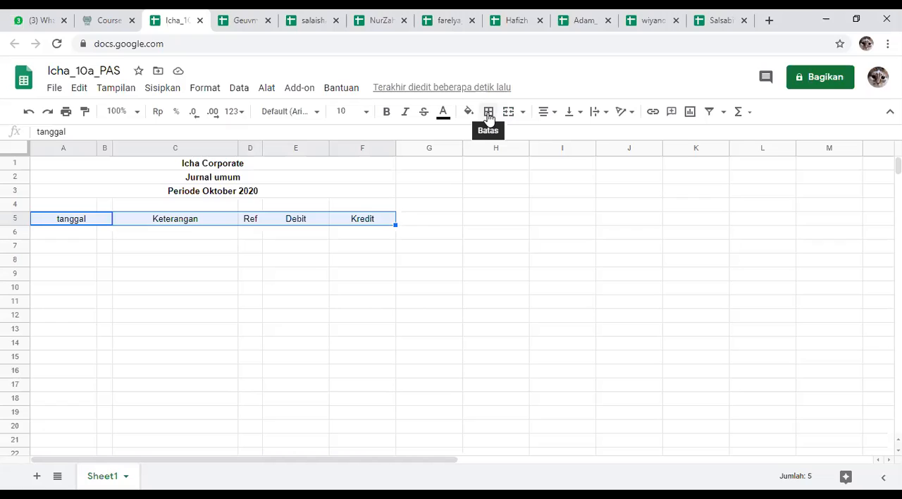
Step: Apply all borders to the heading row and extend them over the whole journal table, A5 to F17
click(489, 114)
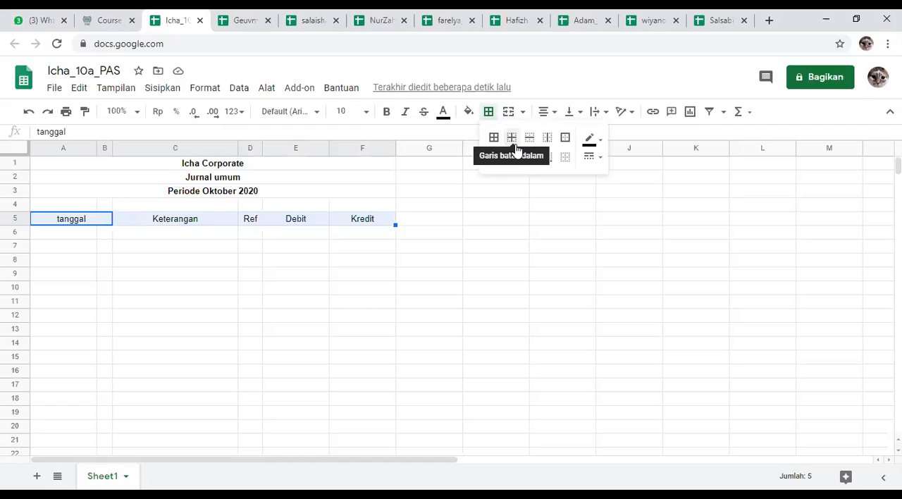
click(493, 139)
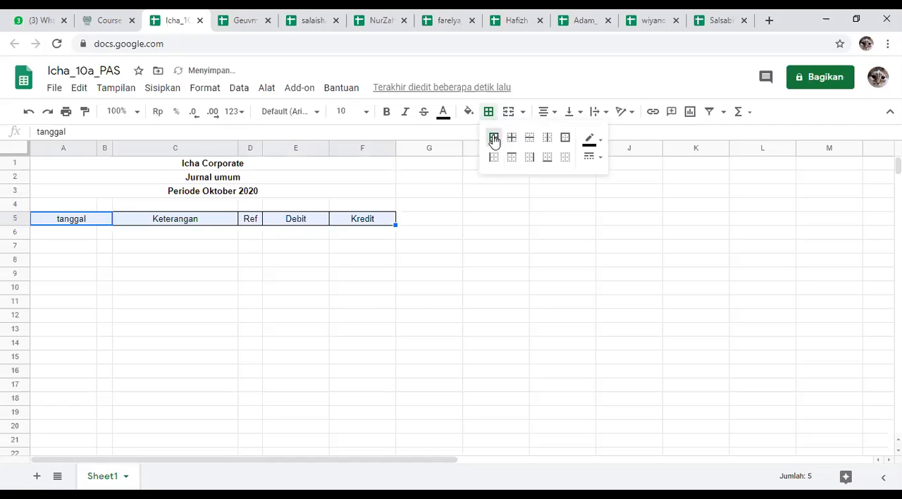
click(316, 291)
drag(54, 221, 360, 381)
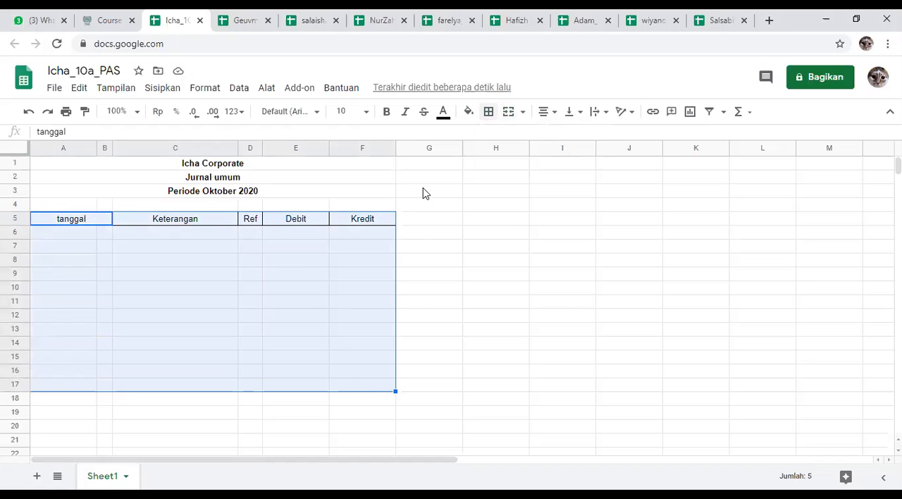
click(488, 112)
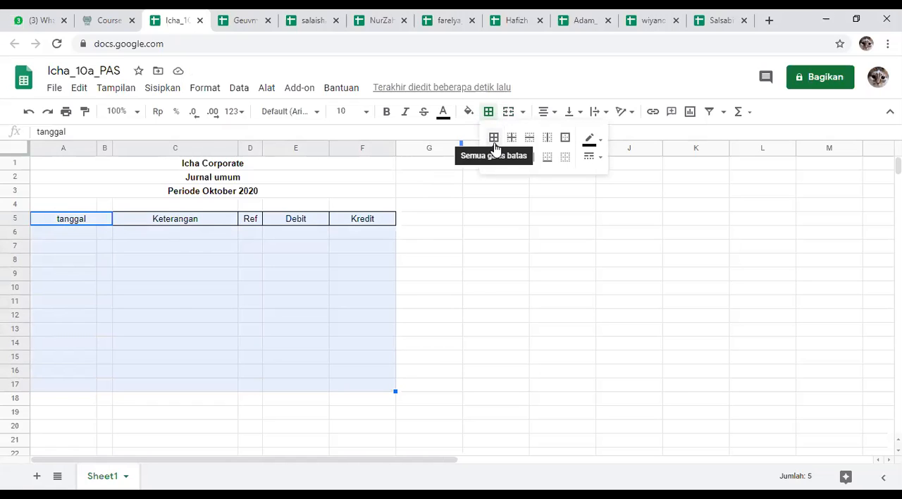
click(495, 148)
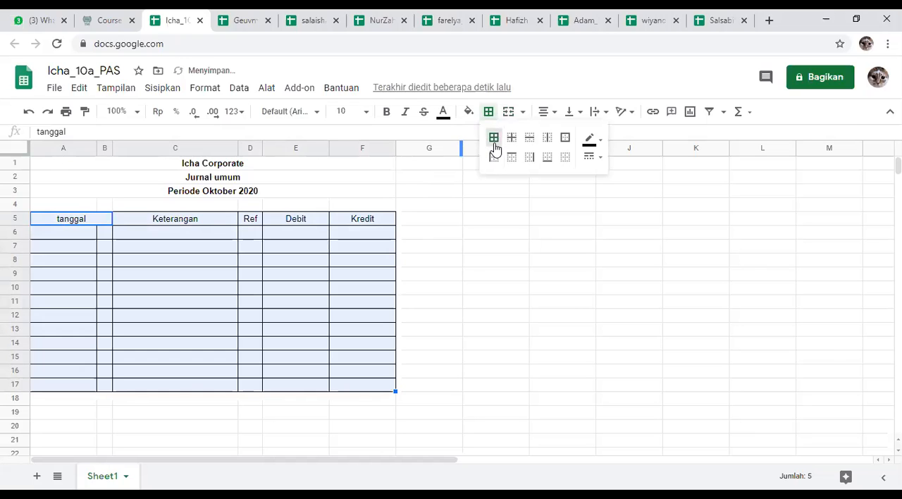
click(470, 262)
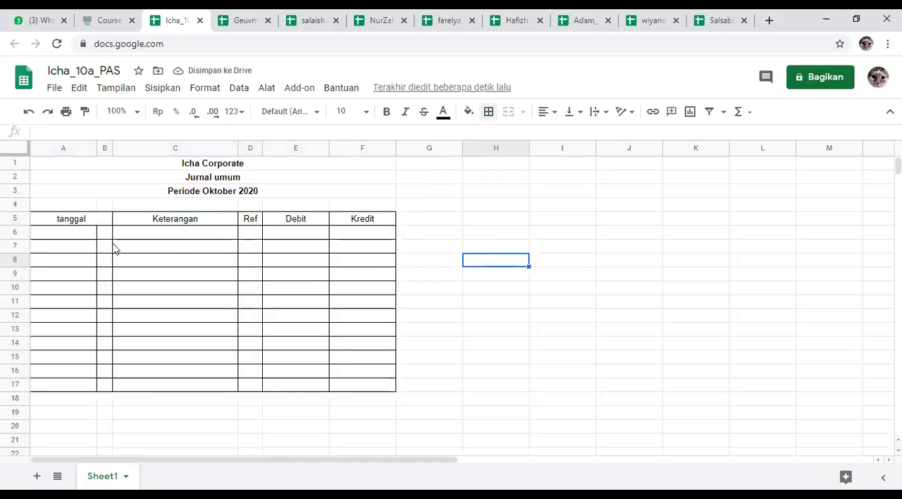
Step: Widen the Debit and Kredit columns by over a third each and make heading row 5 about twice as tall
drag(329, 147, 353, 146)
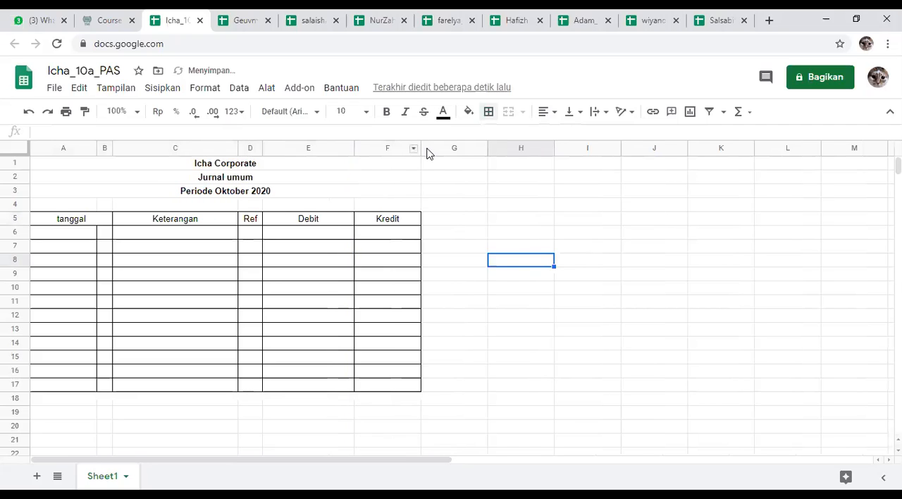
drag(421, 148, 448, 147)
drag(14, 225, 11, 239)
Step: Fill the heading cells A5 to F5 with bright green
drag(73, 238, 390, 233)
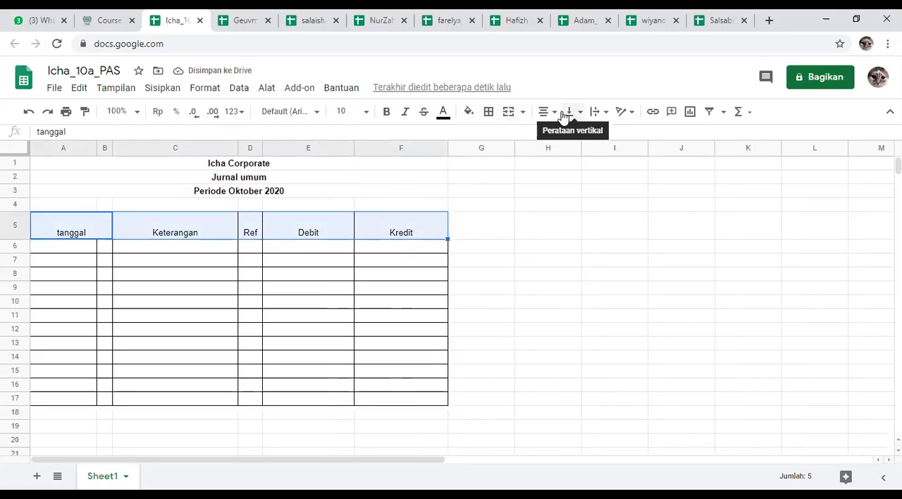
click(470, 113)
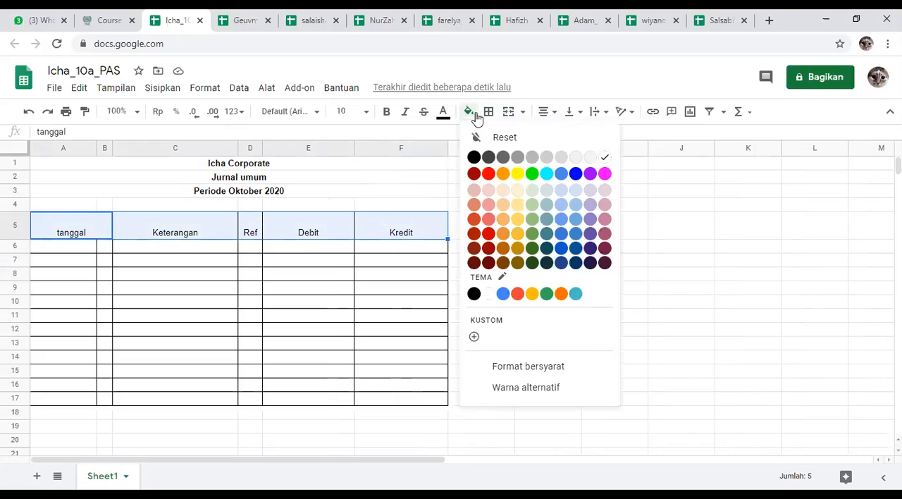
click(530, 176)
click(551, 248)
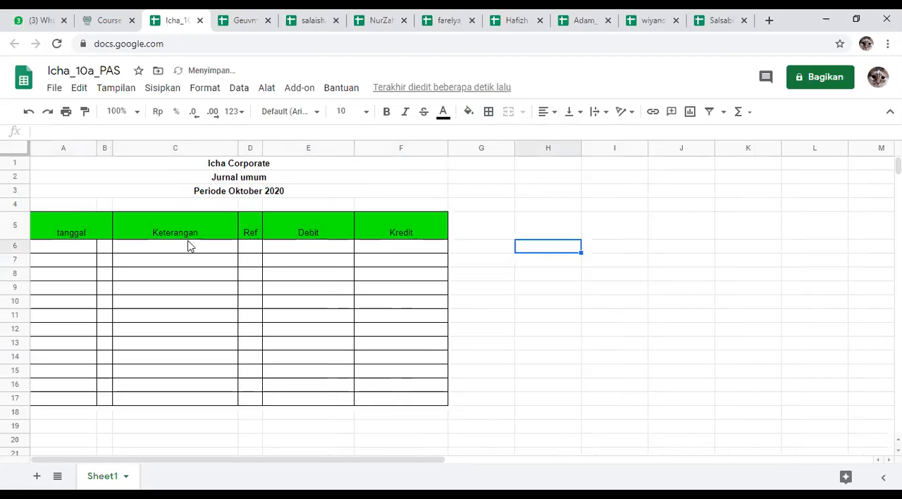
Step: Align the heading cells A5 to F5 vertically to the middle and make their text bold
drag(91, 228, 419, 237)
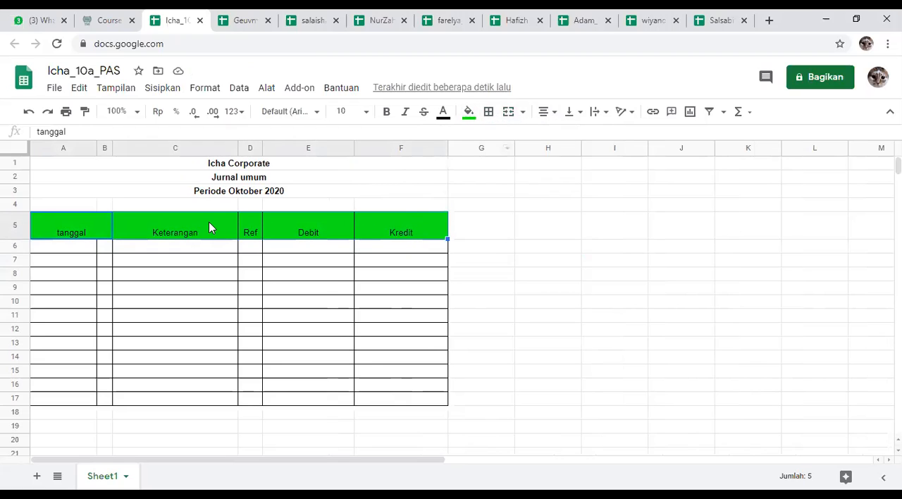
click(476, 229)
drag(76, 229, 384, 244)
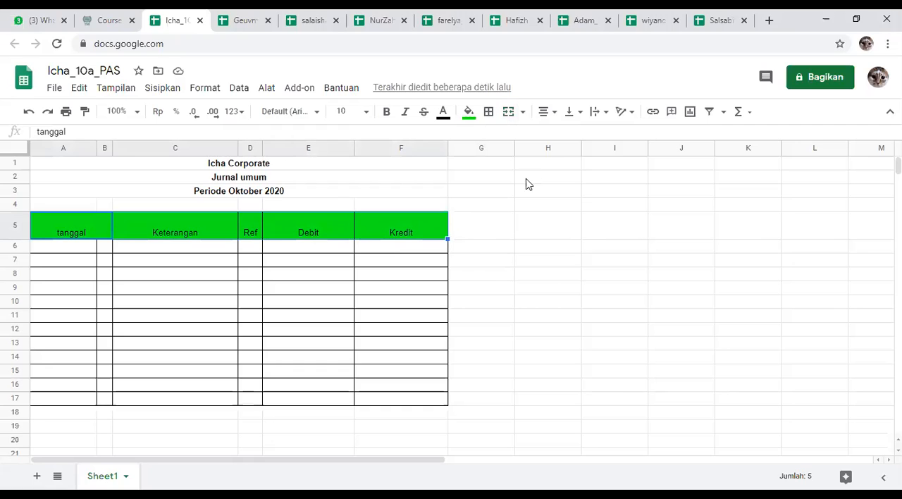
click(581, 120)
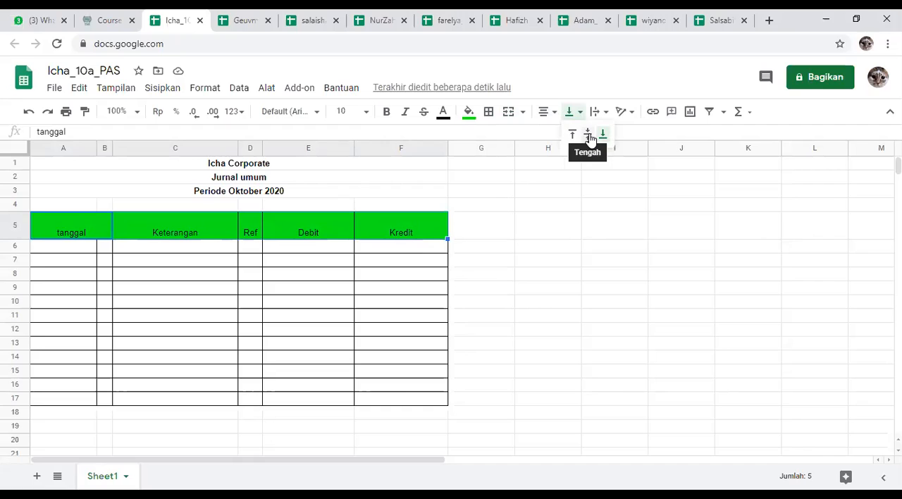
click(589, 135)
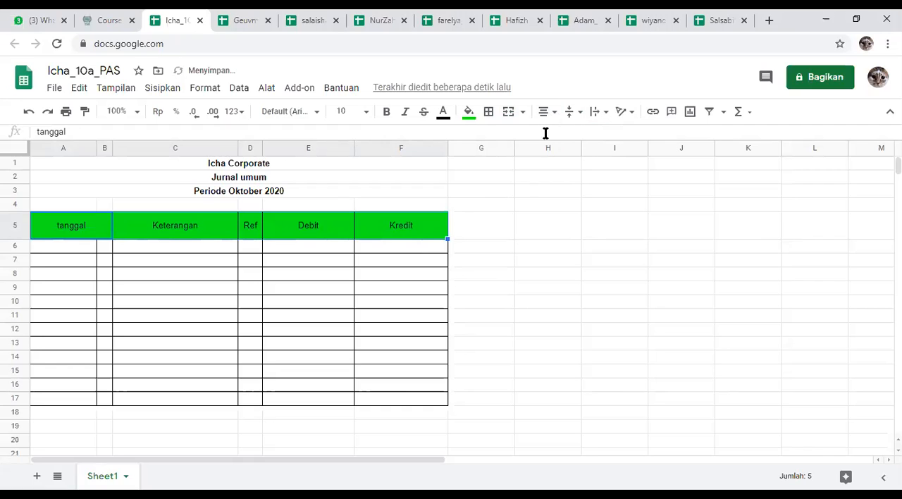
click(386, 111)
click(513, 205)
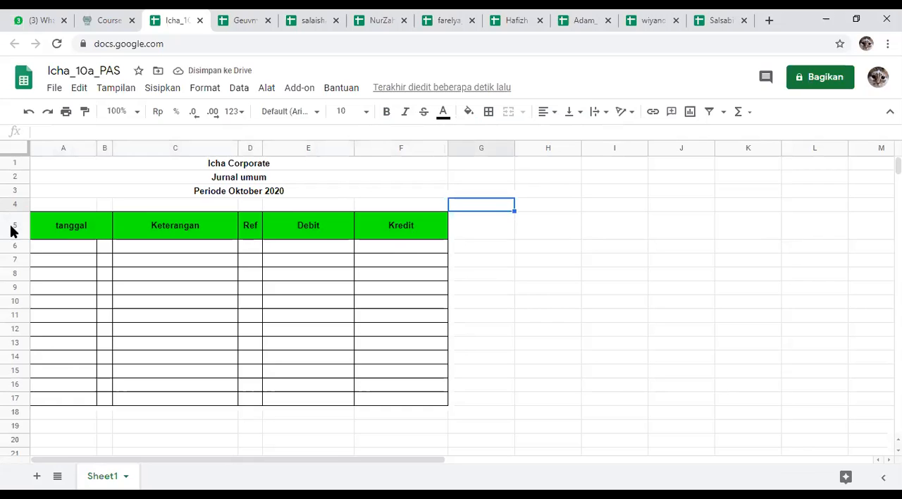
Step: Review the students' shared PAS spreadsheets one after another, checking the formatting of each general journal table
click(228, 14)
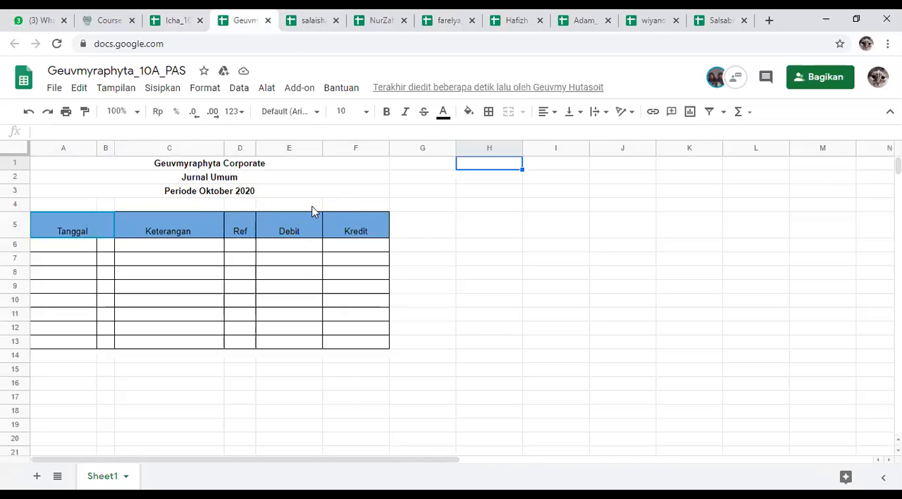
click(317, 20)
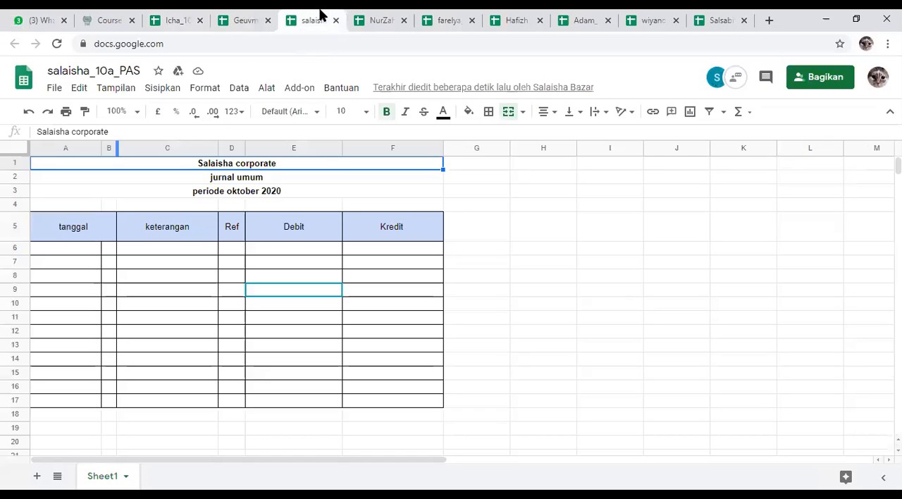
click(390, 27)
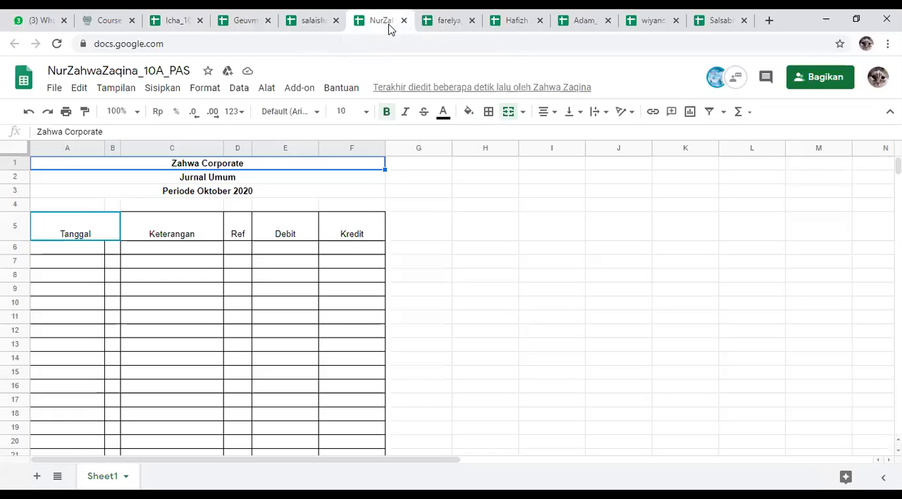
click(443, 26)
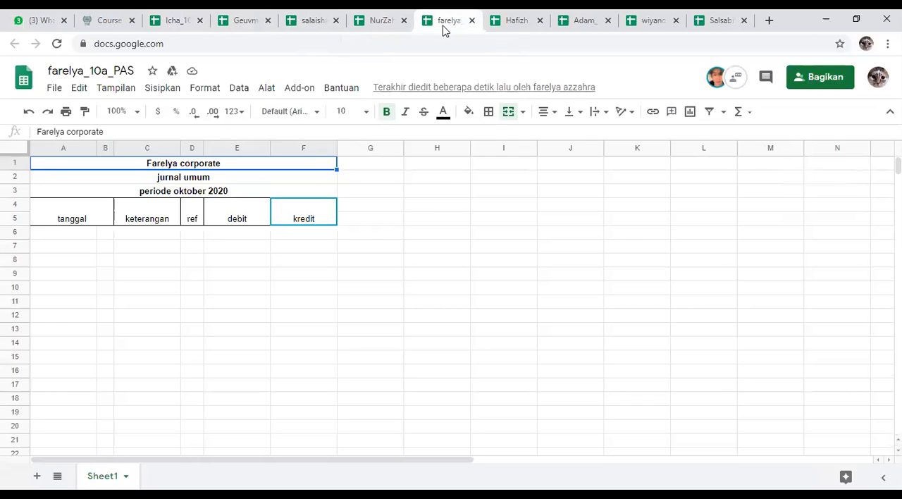
click(507, 19)
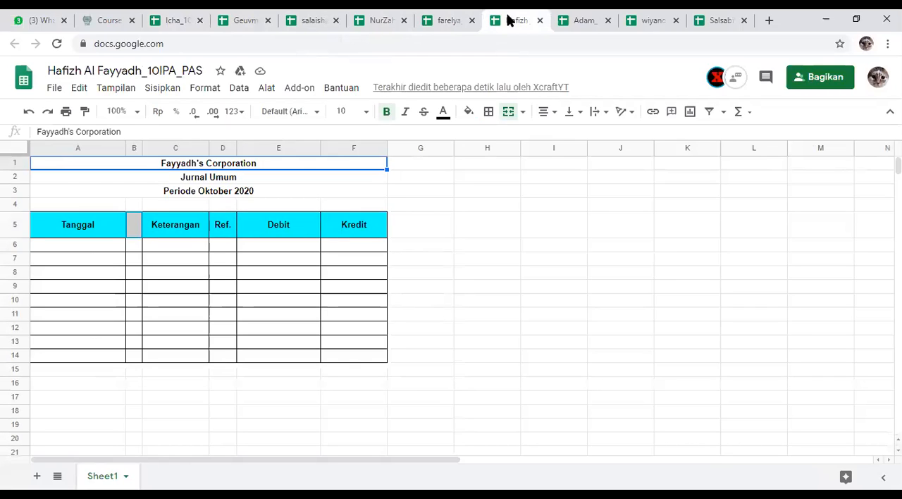
click(584, 19)
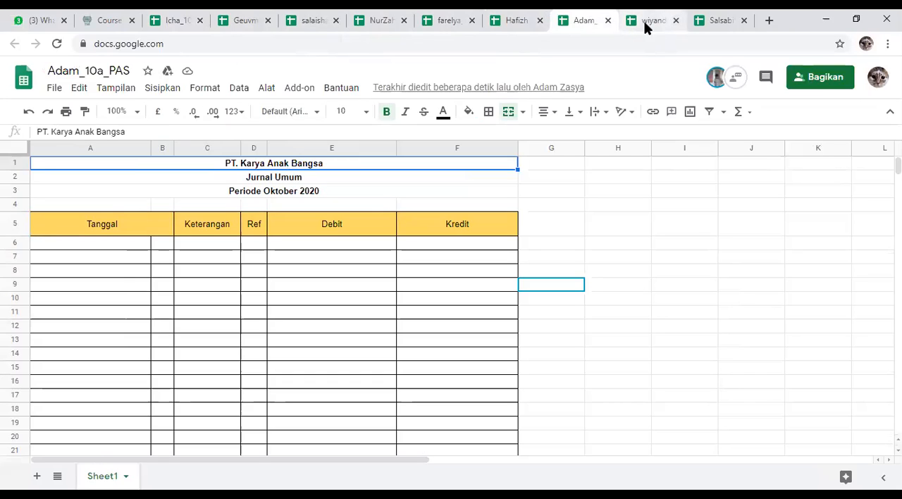
middle_click(644, 24)
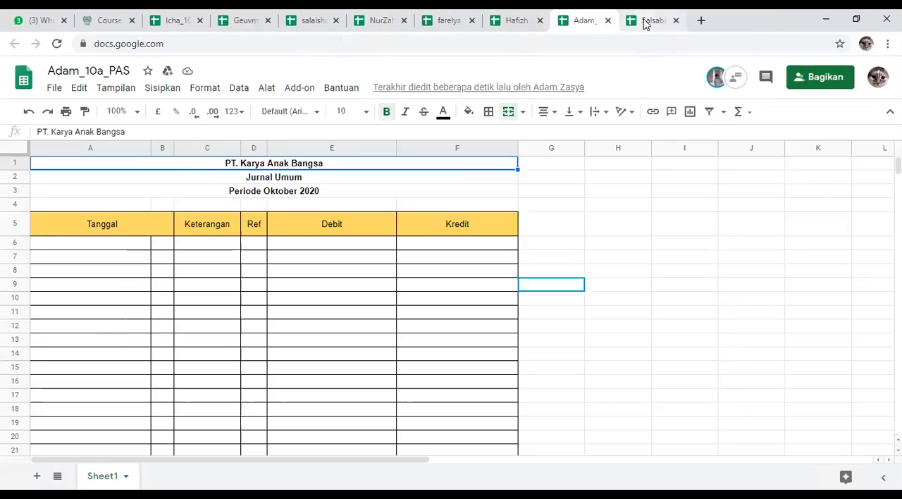
Step: Switch to Gmail in a new tab and find the invitations to edit the students' PAS spreadsheets in the inbox's "Lainnya" section
click(701, 24)
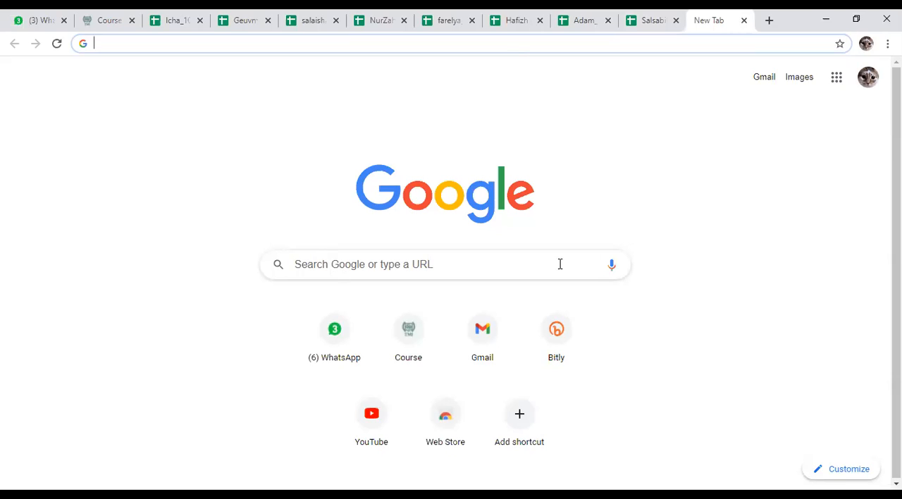
click(501, 341)
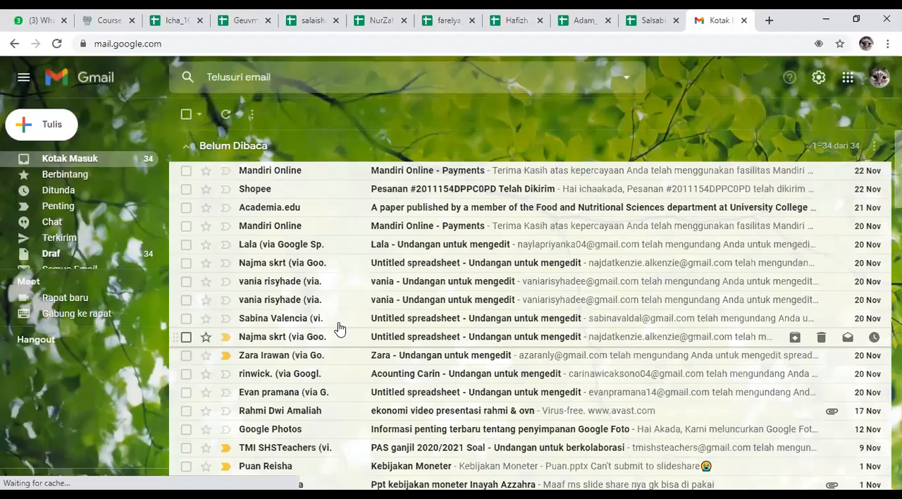
scroll(338, 328, down, 1)
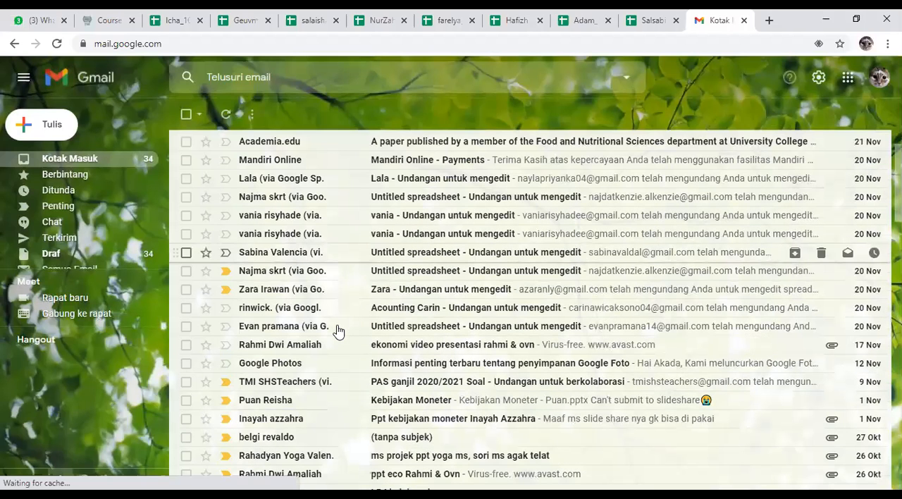
scroll(876, 205, down, 2)
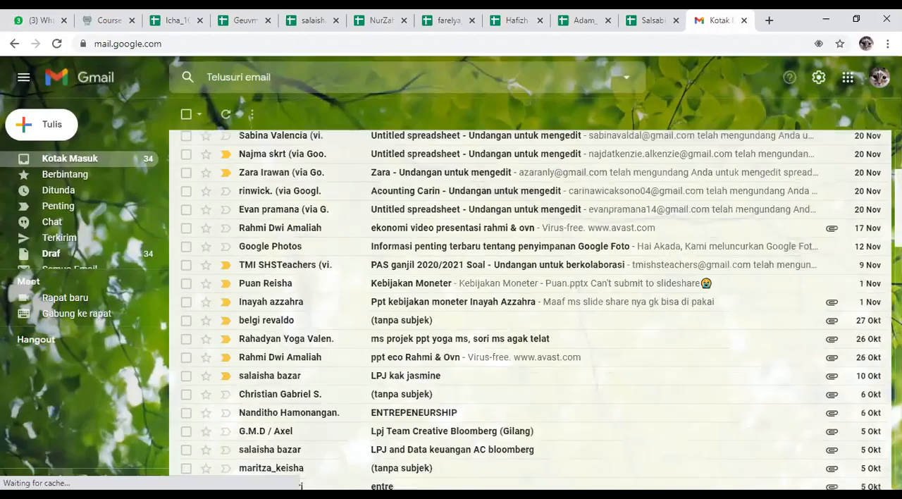
scroll(530, 310, down, 10)
scroll(530, 310, up, 2)
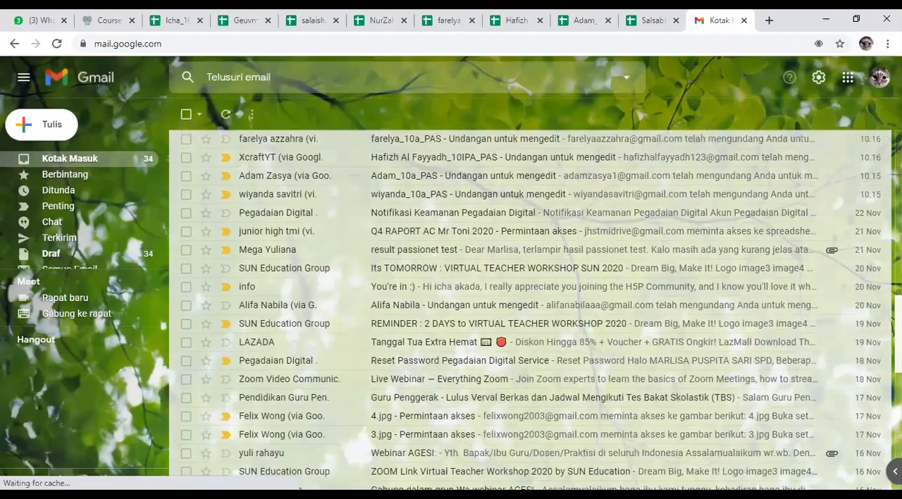
scroll(339, 210, up, 5)
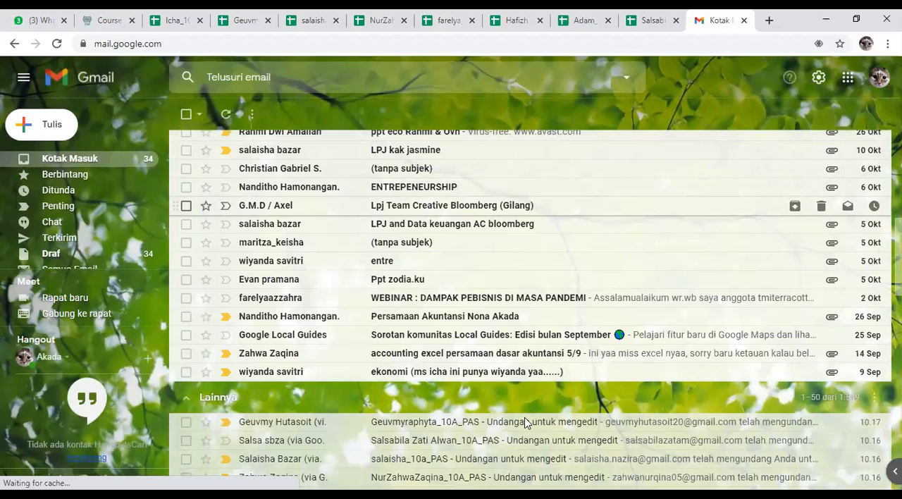
click(528, 206)
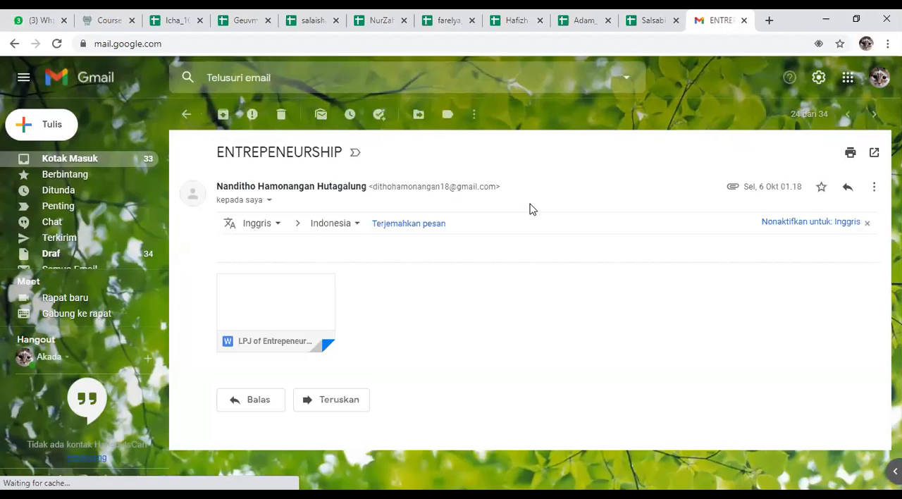
click(186, 114)
scroll(364, 292, down, 4)
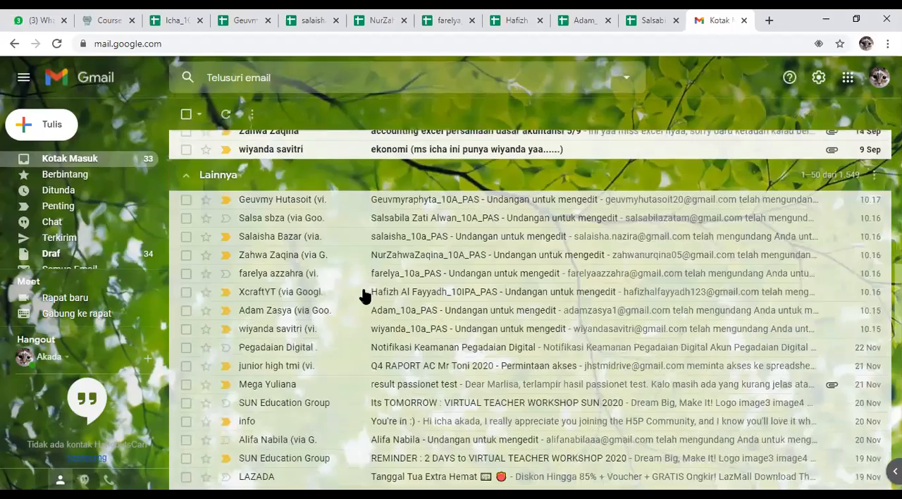
scroll(364, 296, up, 2)
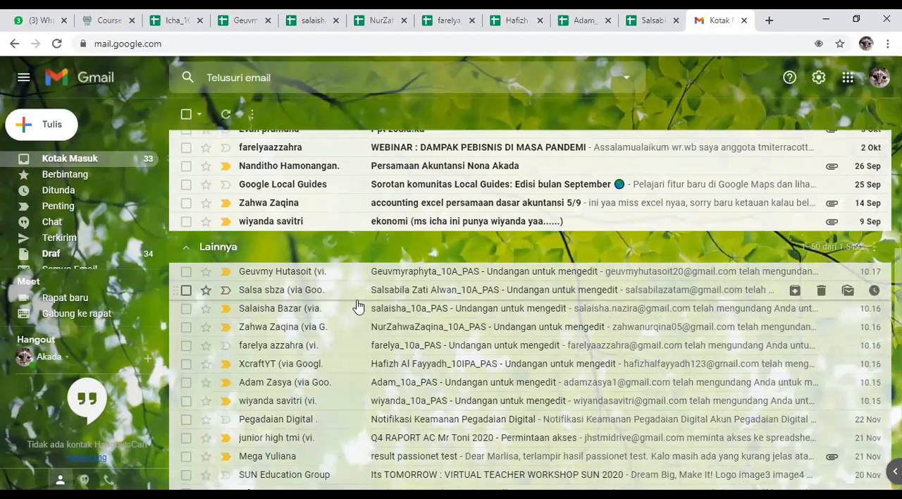
scroll(361, 331, down, 1)
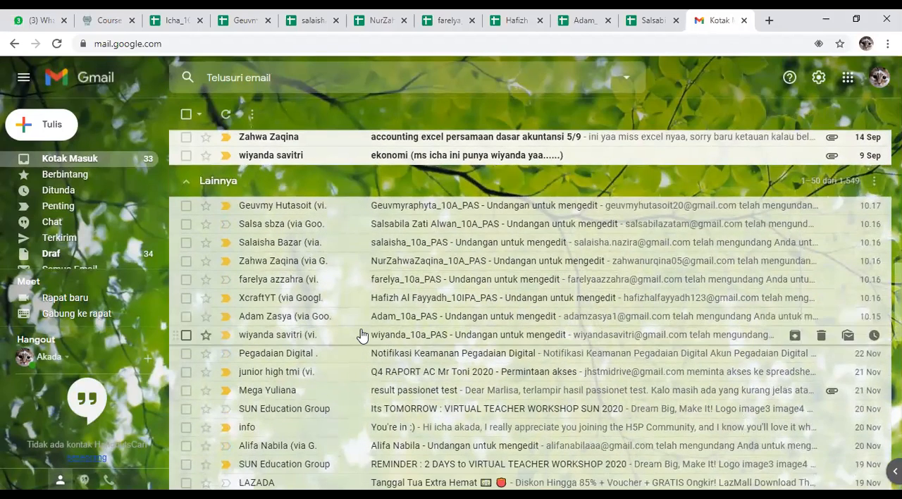
scroll(361, 334, down, 1)
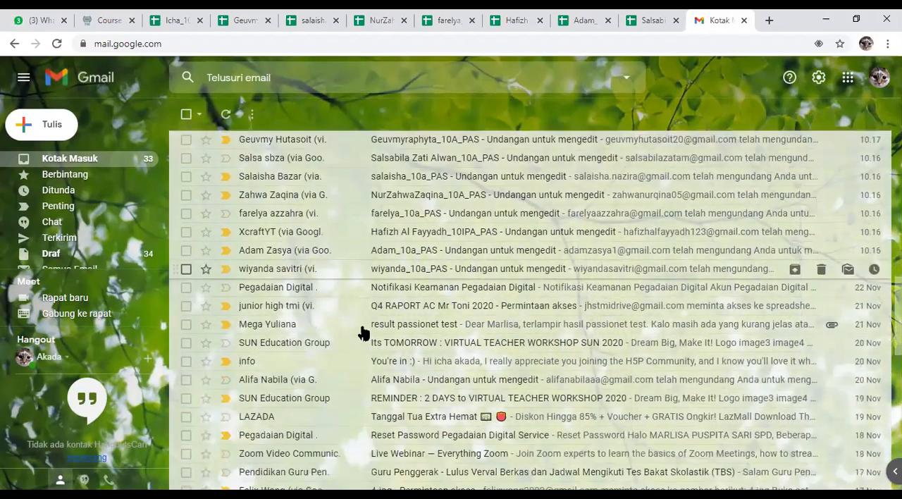
Step: Open the invitation for the closed student's 10a PAS spreadsheet, received at 10.15, and reopen that spreadsheet from it
click(397, 273)
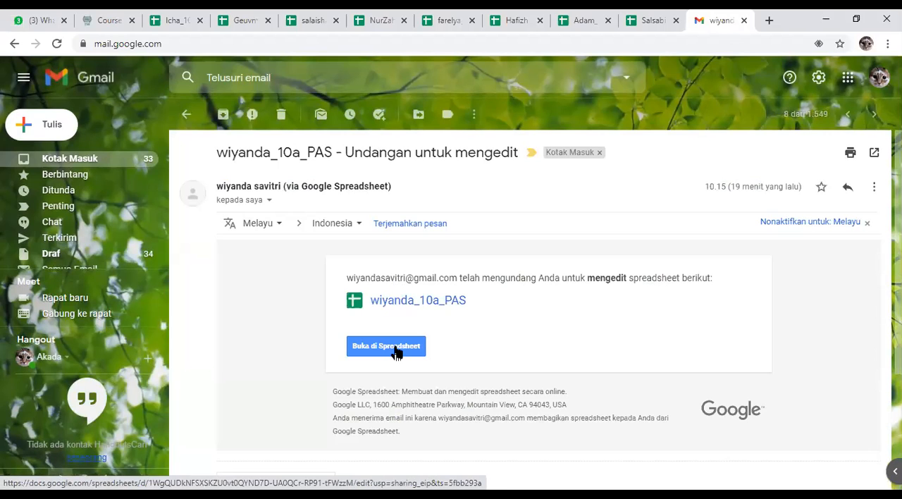
click(396, 347)
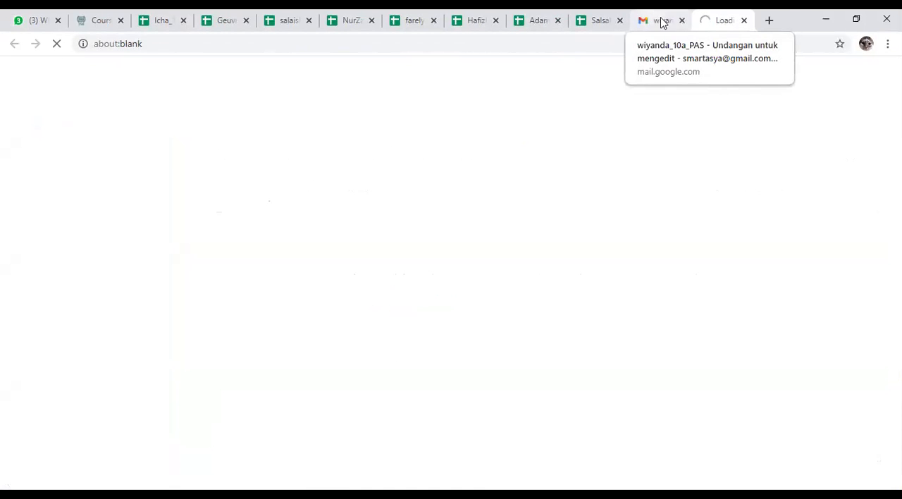
click(659, 20)
click(726, 22)
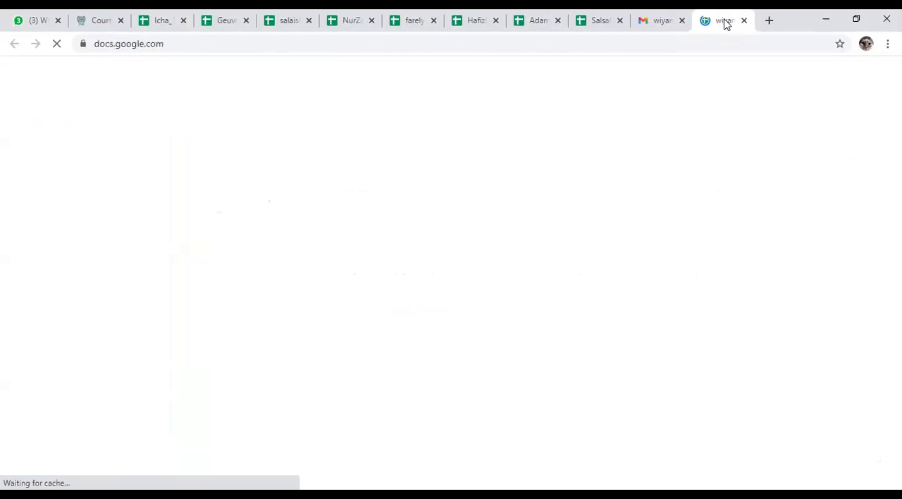
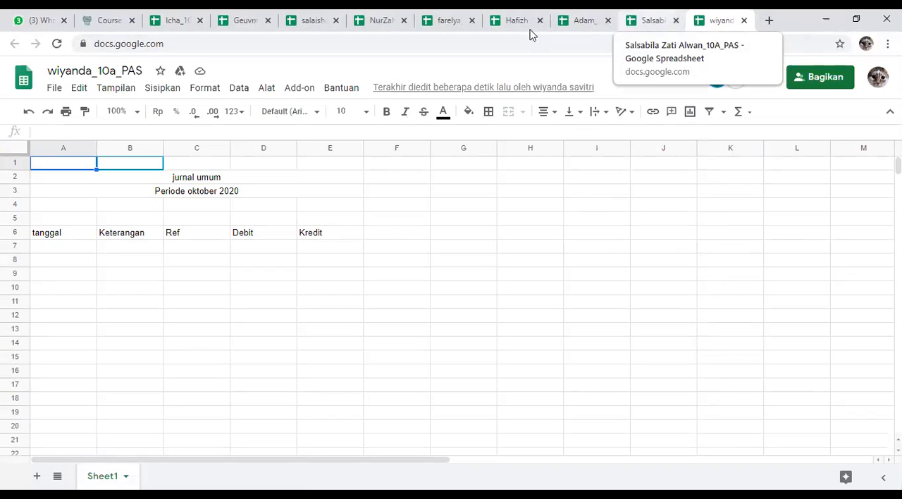
Step: Switch to the teacher's formatted 10a PAS spreadsheet and capitalize the date heading in cell A5 as "Tanggal"
click(181, 15)
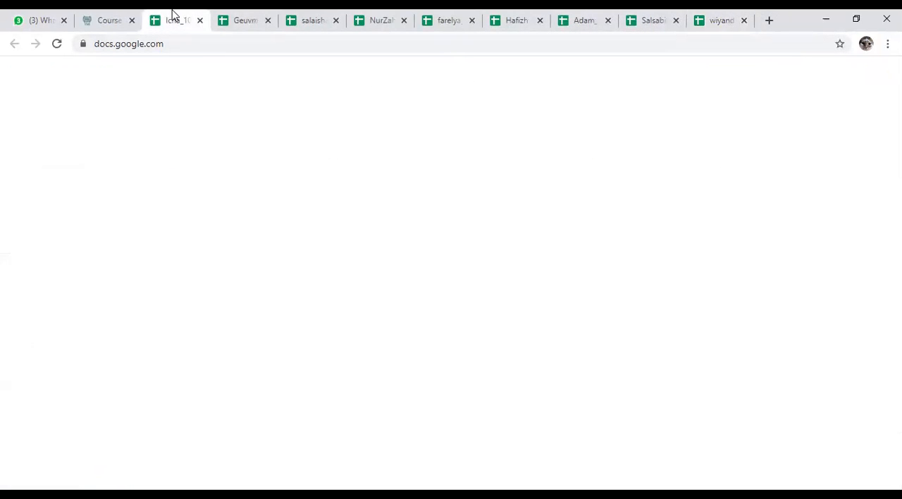
click(317, 205)
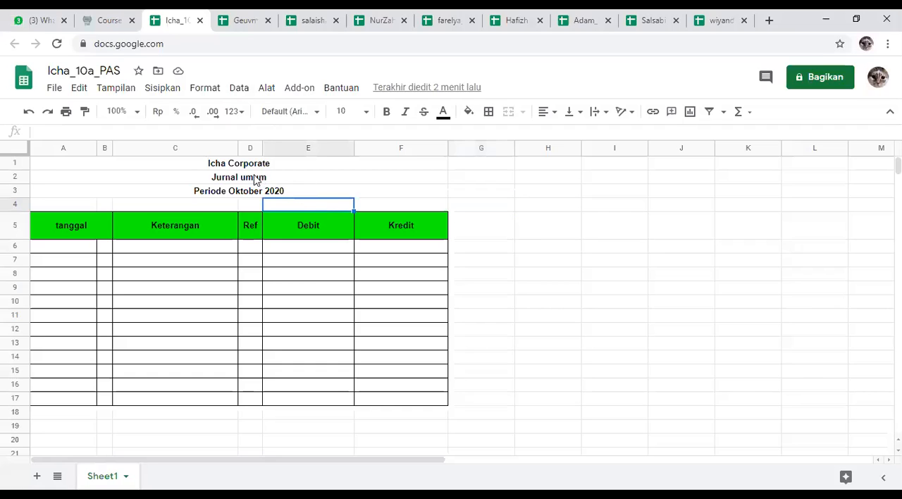
click(180, 164)
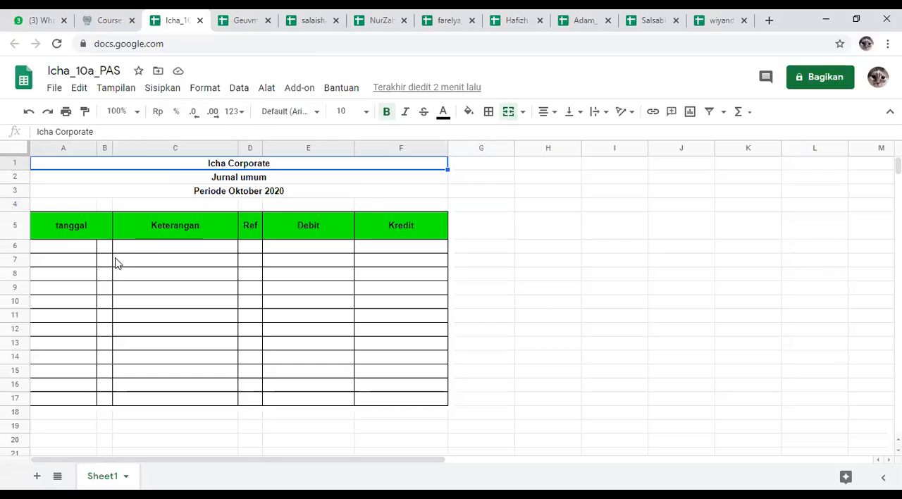
click(58, 237)
double_click(57, 238)
double_click(60, 219)
click(62, 219)
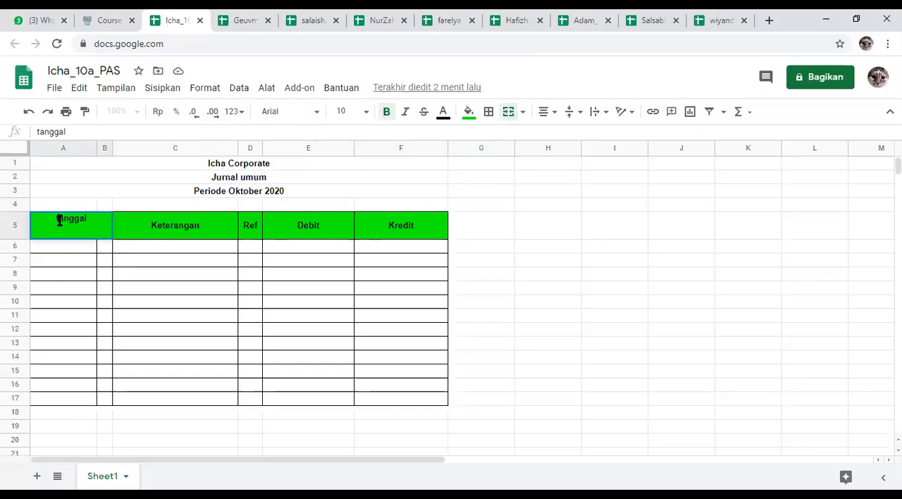
text(T)
click(130, 196)
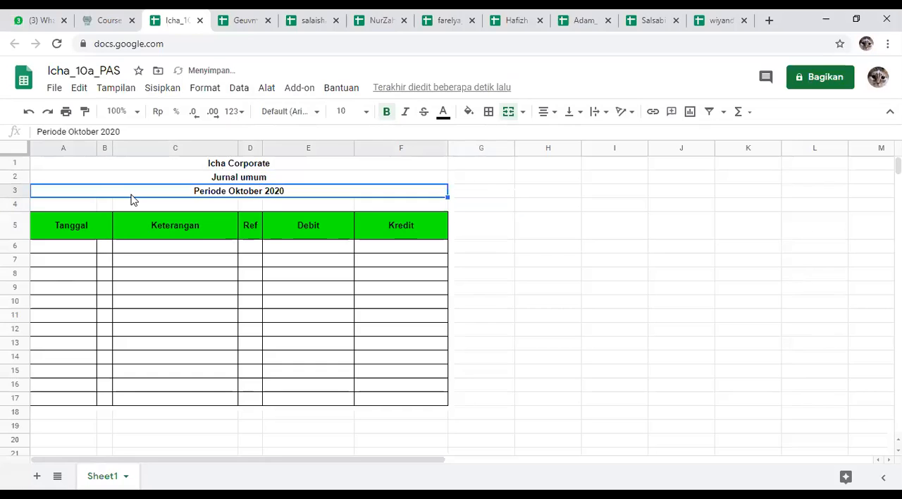
click(277, 166)
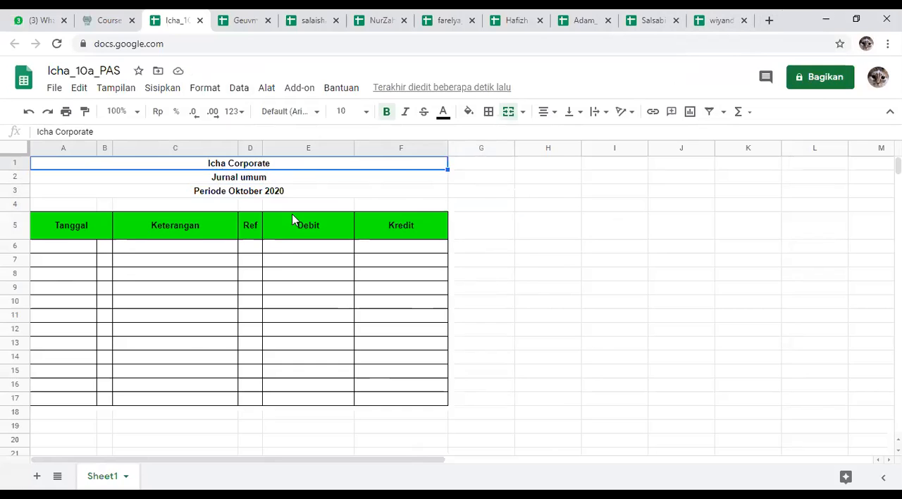
click(659, 290)
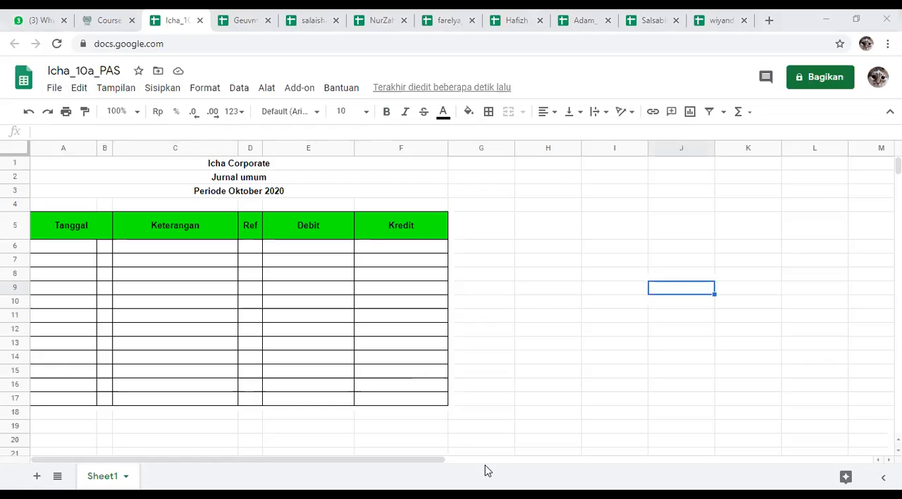
click(513, 376)
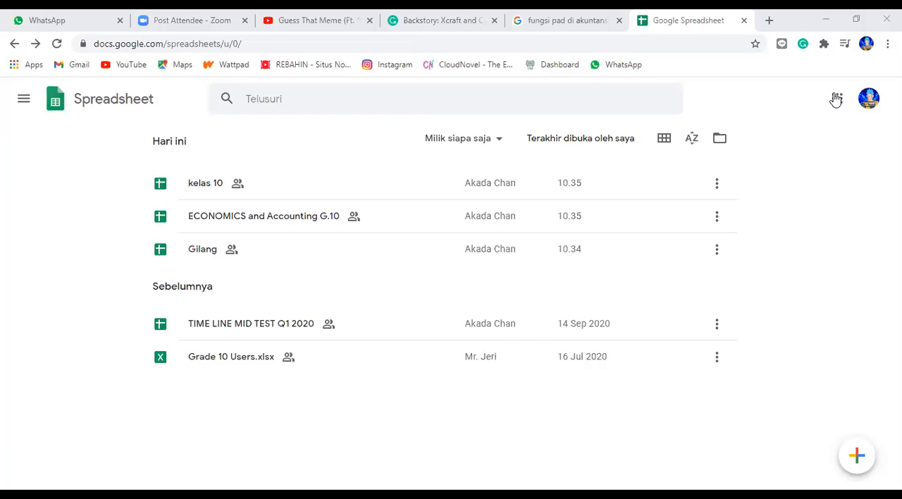
Step: Open the student's existing spreadsheet listed at 10.34 and create a new blank spreadsheet from it
click(284, 253)
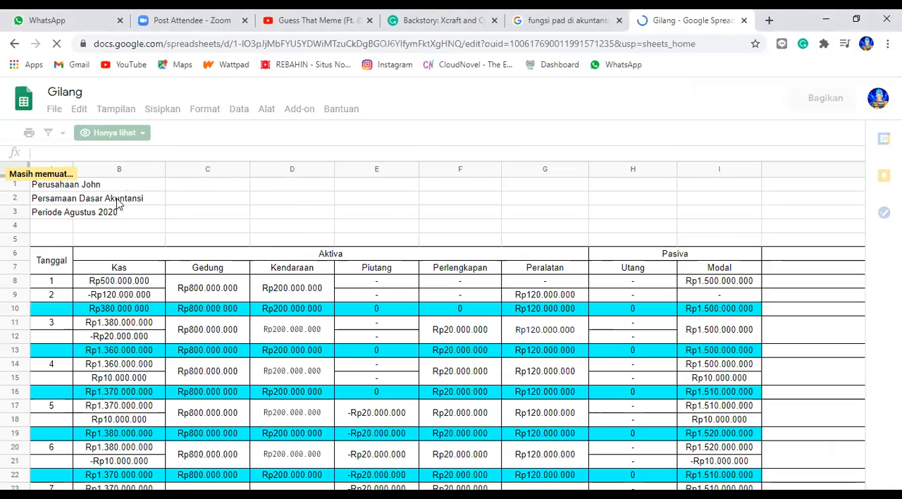
double_click(57, 110)
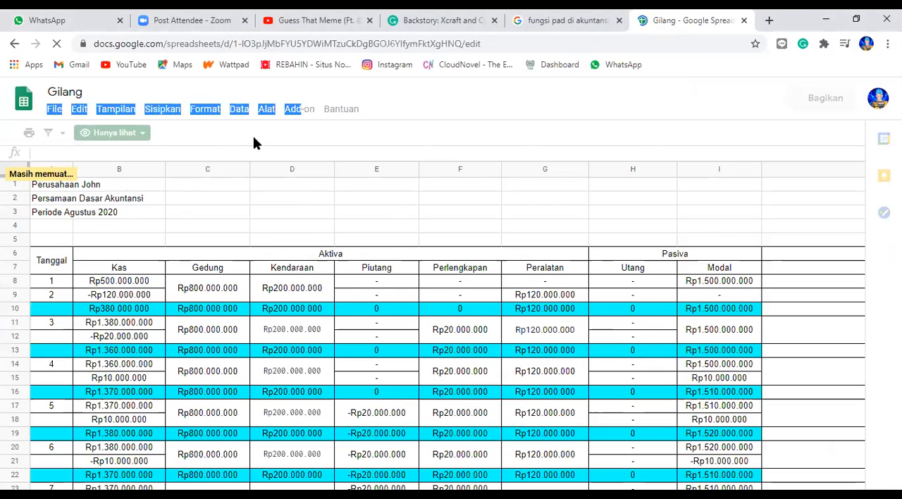
click(54, 114)
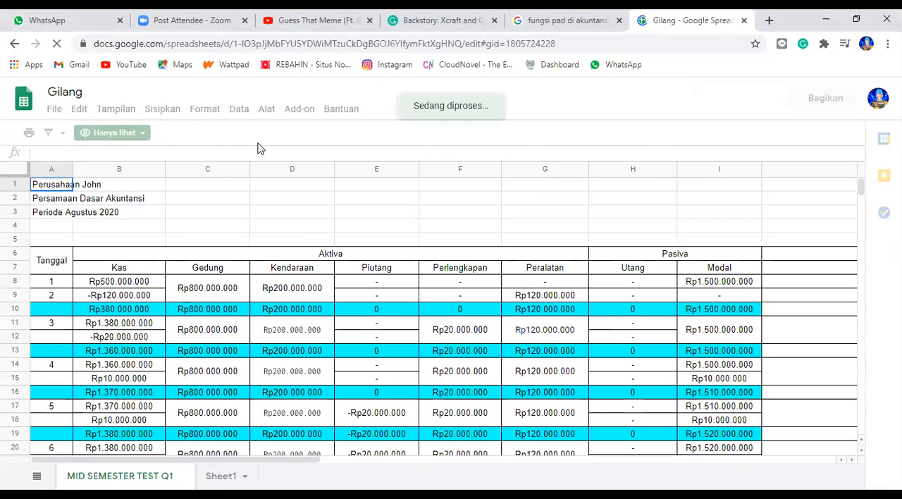
click(53, 109)
click(53, 109)
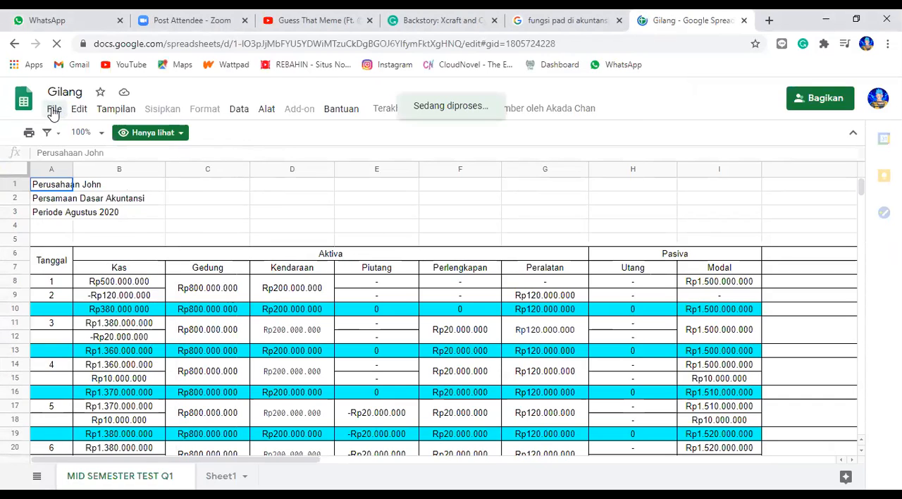
click(54, 112)
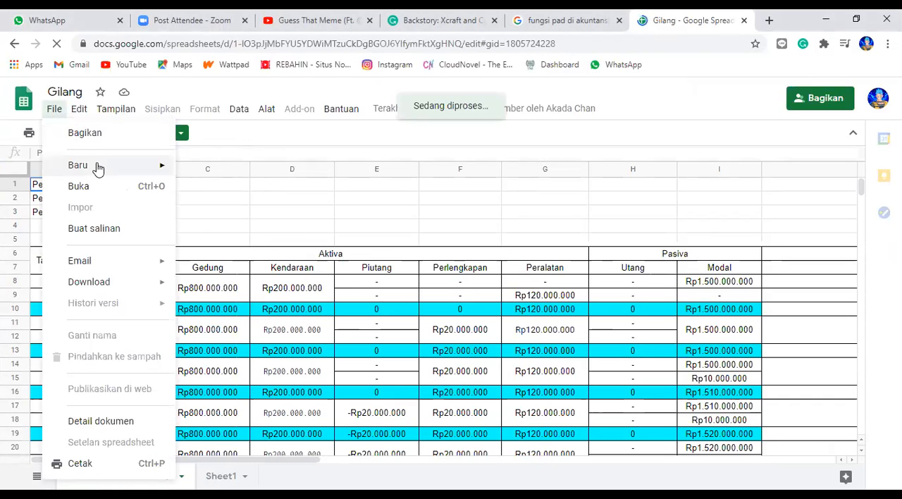
mouse_move(148, 168)
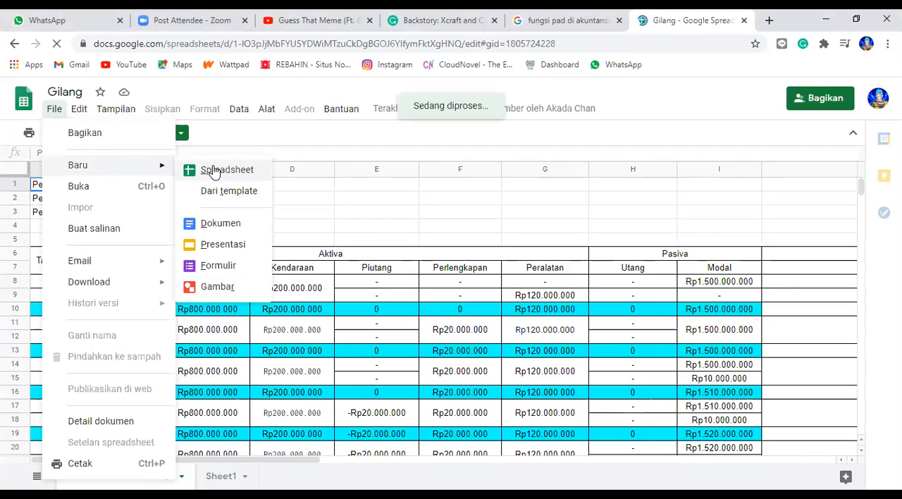
click(215, 172)
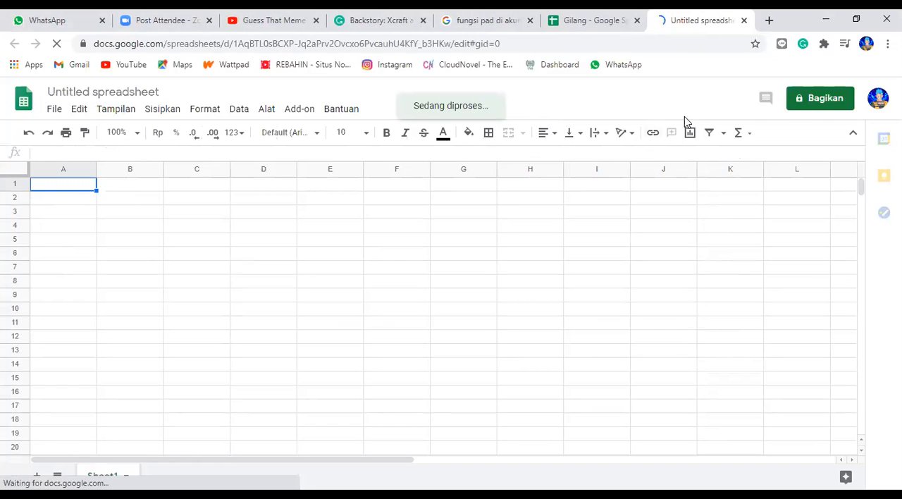
Step: Start sharing the untitled spreadsheet and save it under the student's name followed by "_10A_PAS"
click(832, 100)
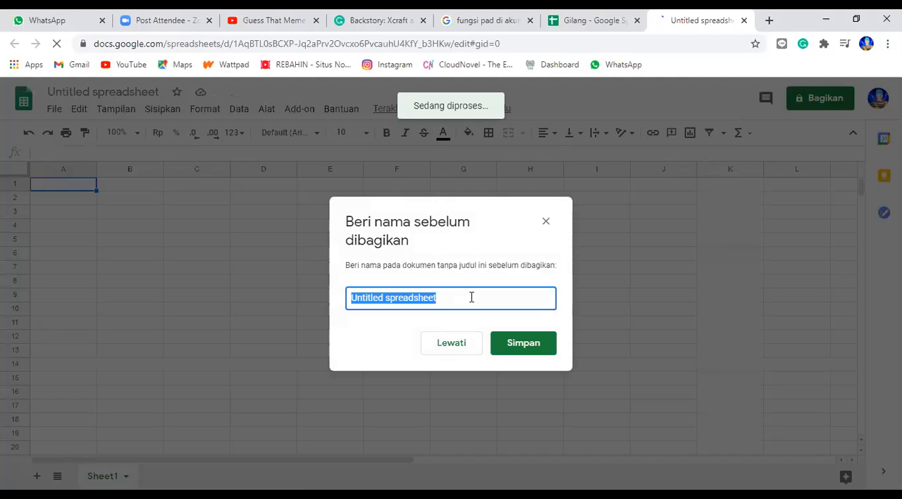
key(BackSpace)
text(Gi)
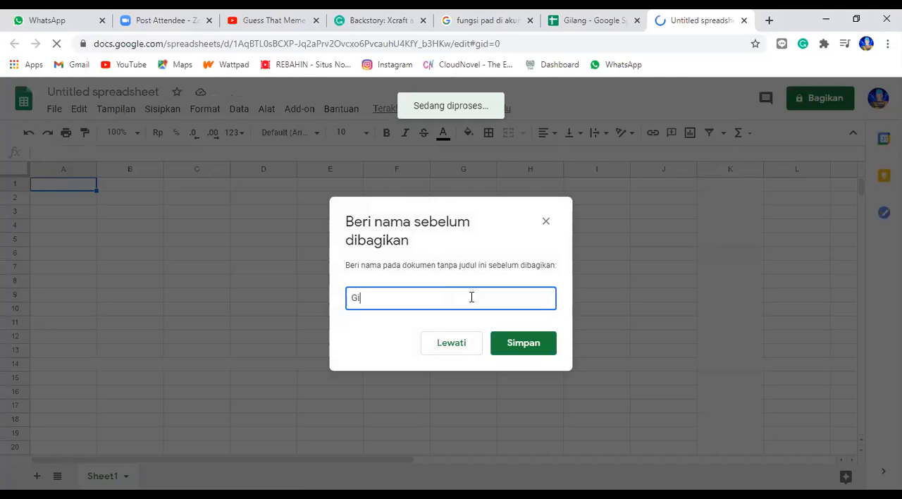
text(lang_2)
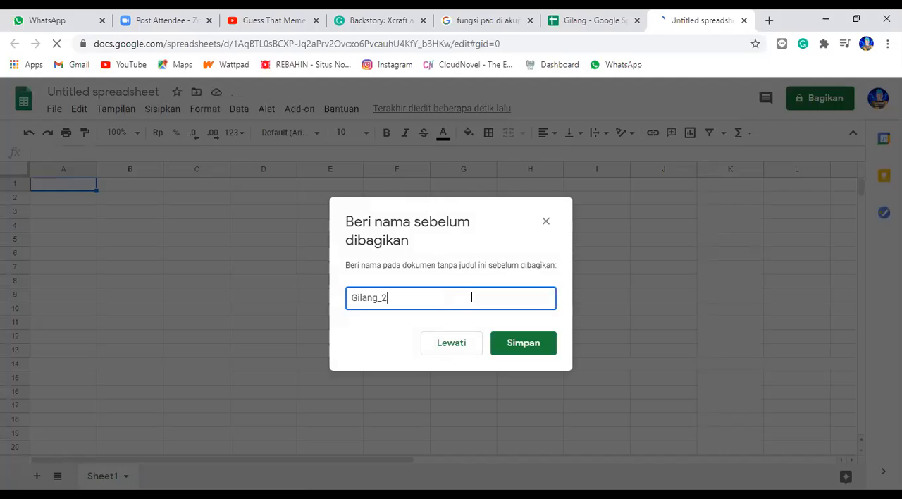
key(BackSpace)
text(10A_P)
text(AS)
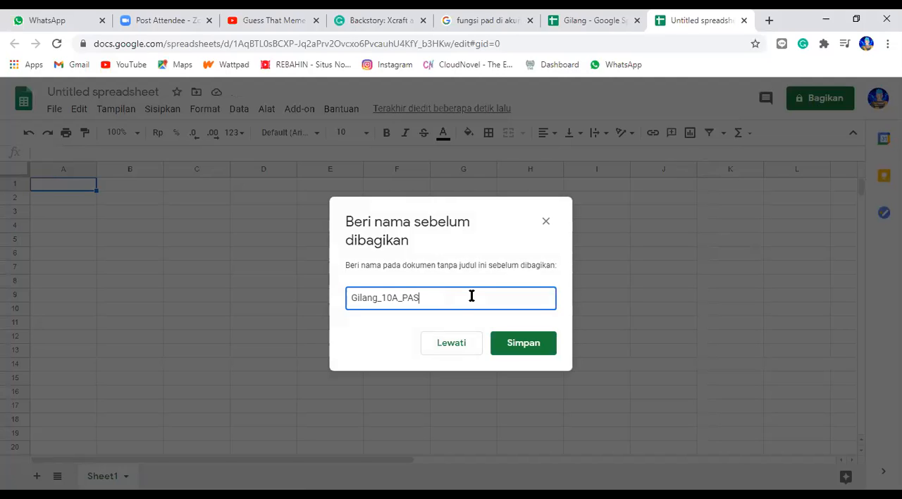
click(534, 348)
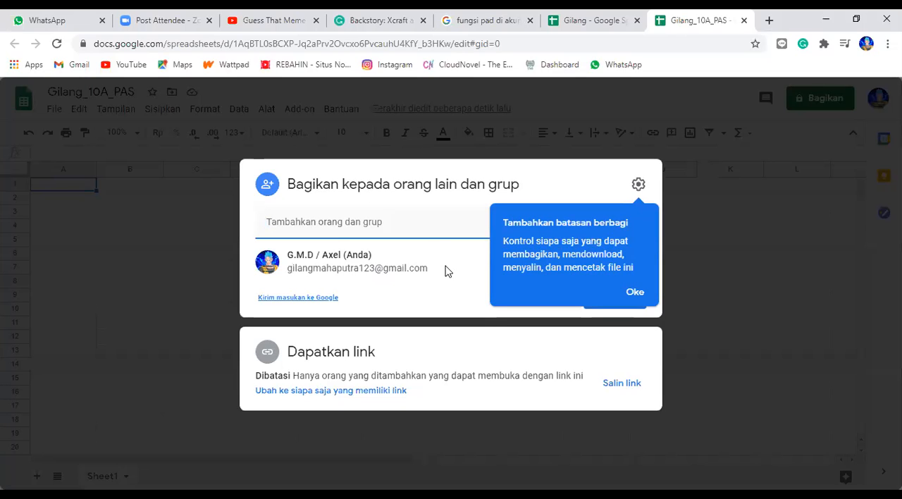
Step: Add the teacher's e-mail from the suggested contacts and send the sharing invitation with notification enabled
click(426, 216)
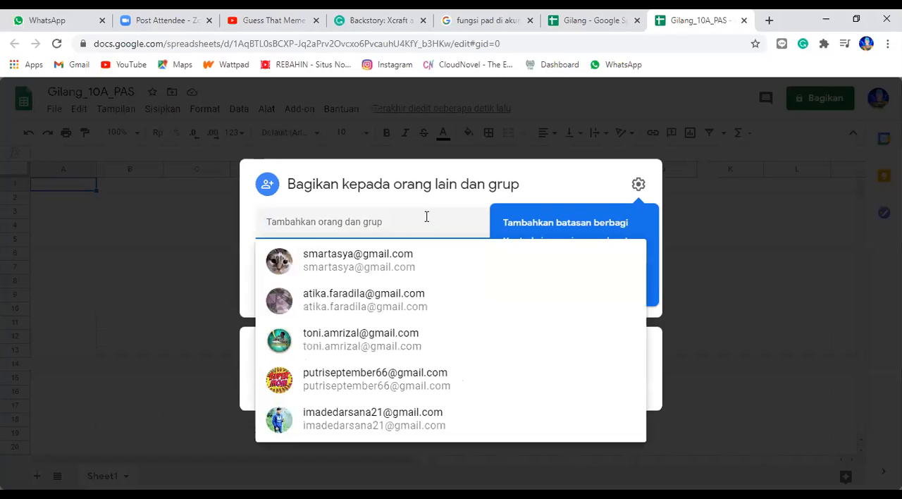
click(415, 255)
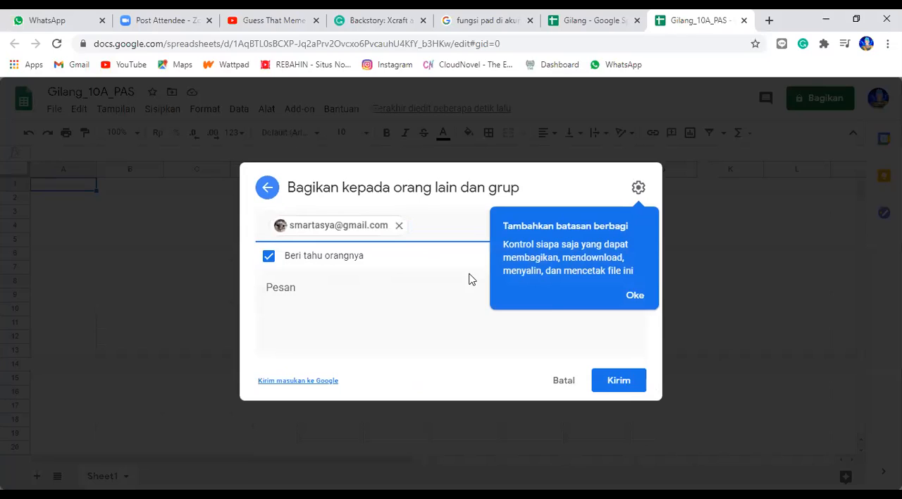
click(629, 382)
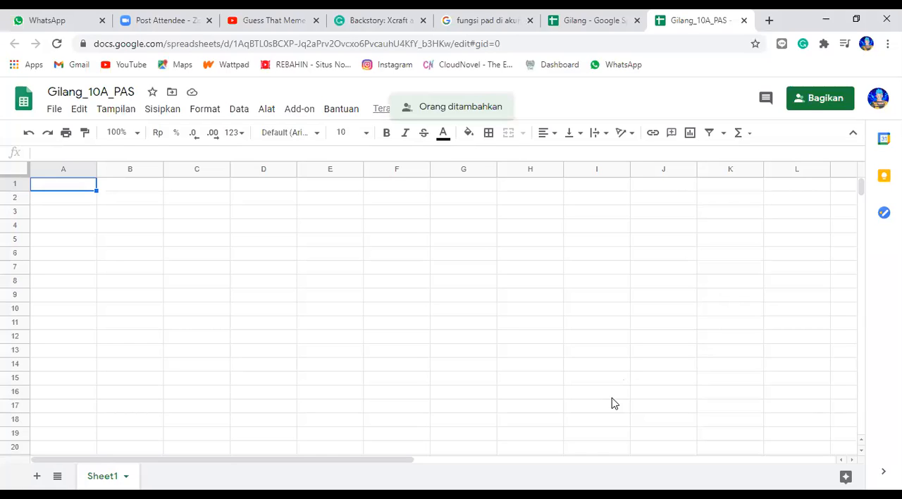
Step: In the teacher's general journal, enter 2020 in cell A6 and "Oktober" in cell A7 under Tanggal
click(74, 215)
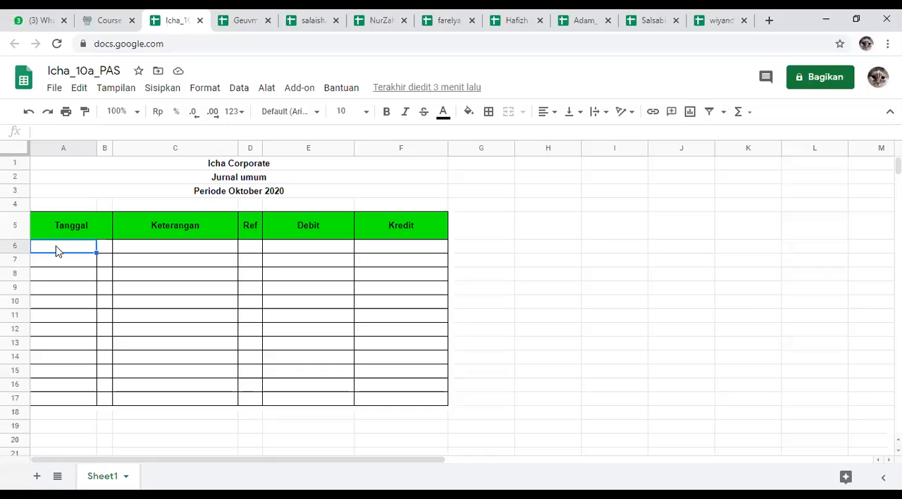
text(2020)
key(Return)
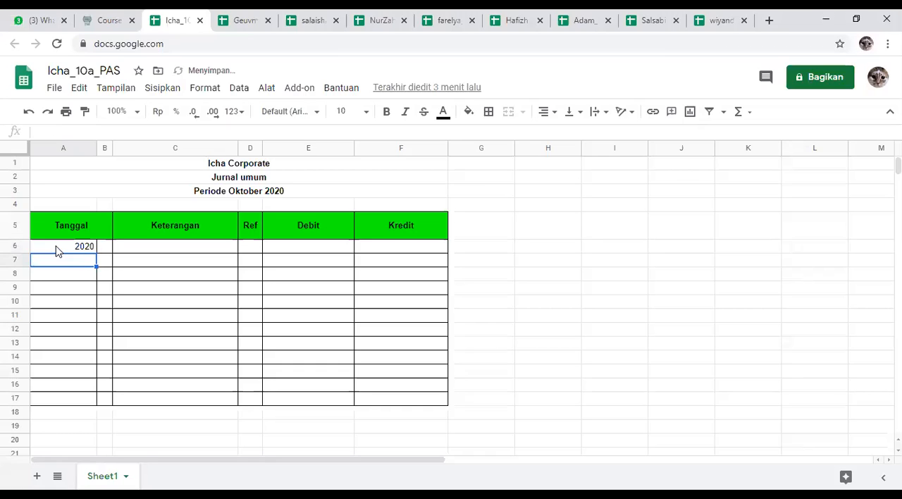
text(Oktober)
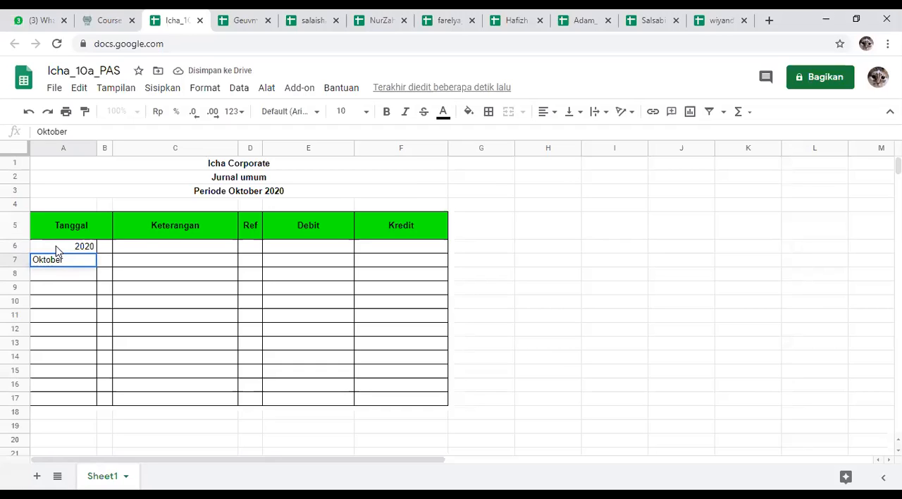
key(Return)
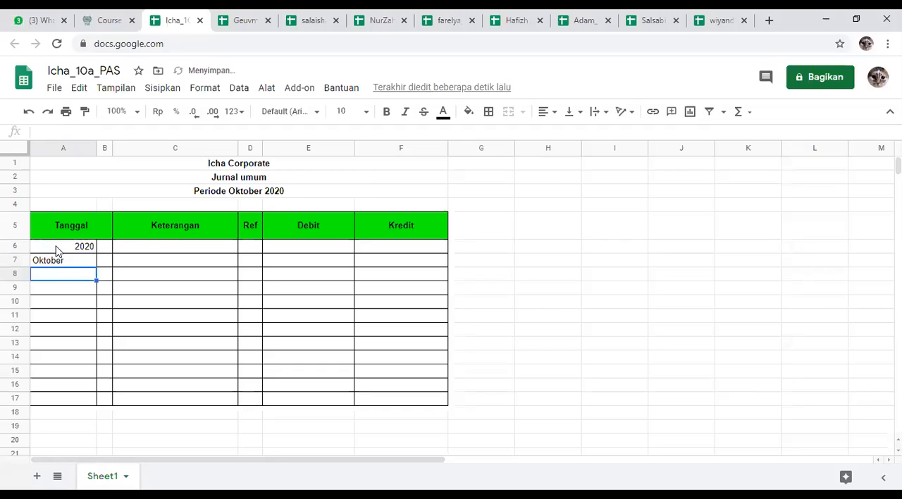
Step: Align the year 2020 in cell A6 to the left
click(74, 265)
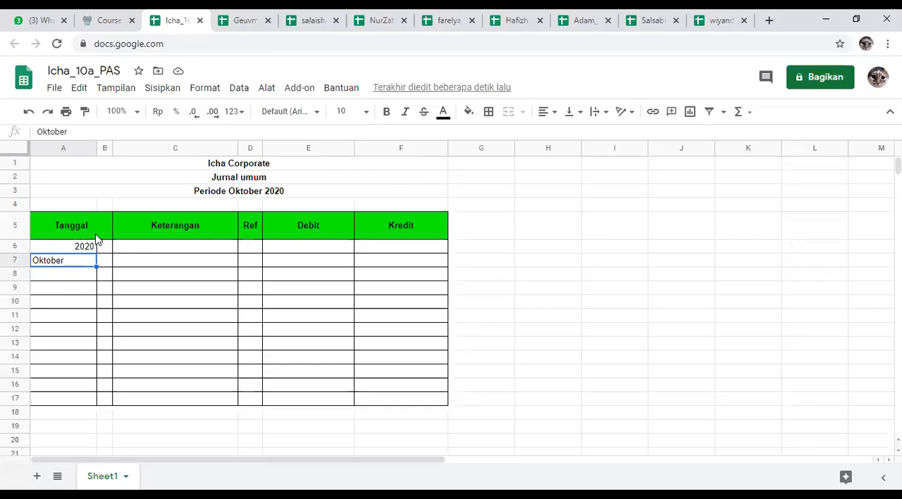
click(81, 247)
click(78, 265)
click(110, 247)
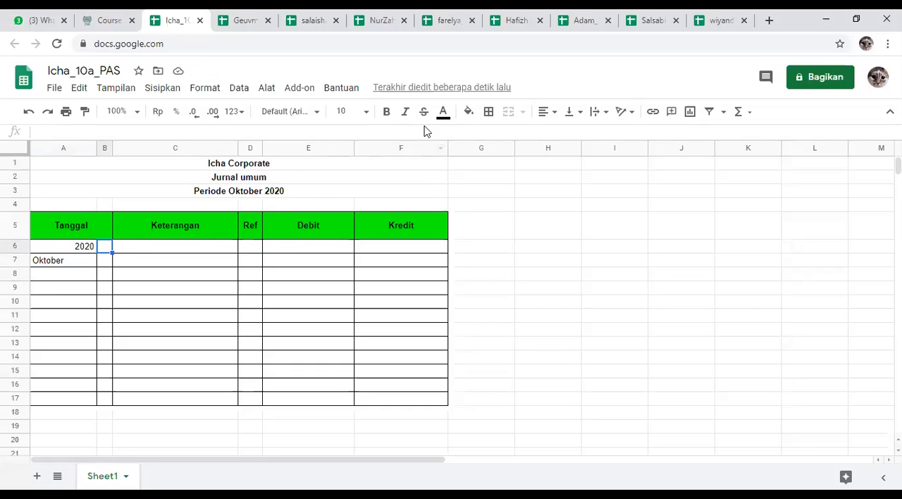
click(47, 247)
click(542, 111)
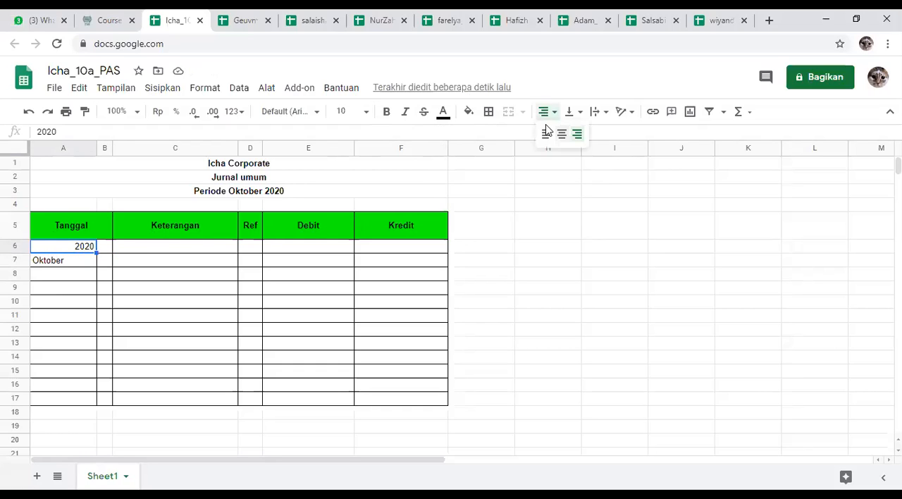
click(545, 138)
click(45, 279)
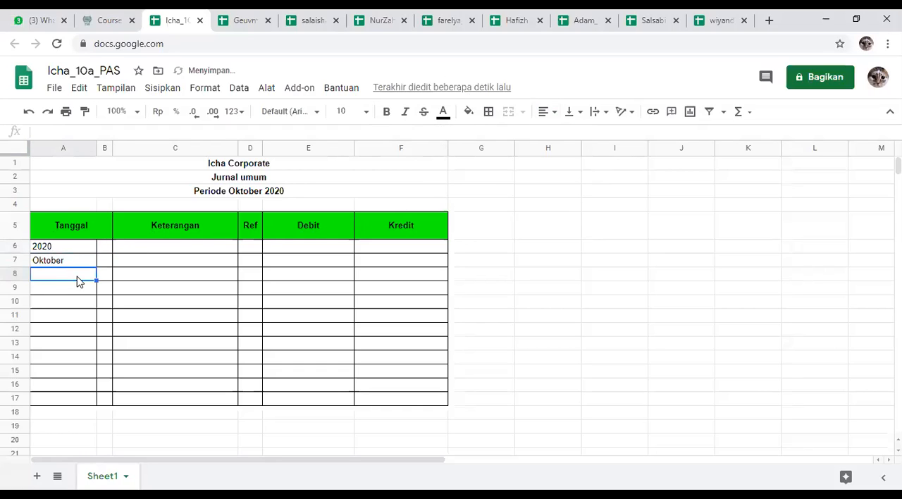
Step: In cell H6, enter "tgl 1 pemilik perusahaan menginvestasikan modal berupa uang tunai Rp 100 juta dan gedung senilai 150 juta"
click(104, 248)
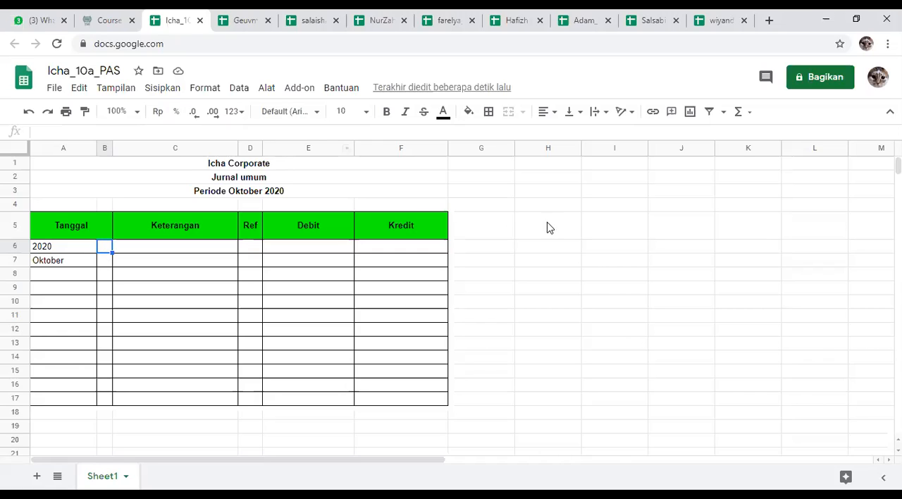
click(554, 248)
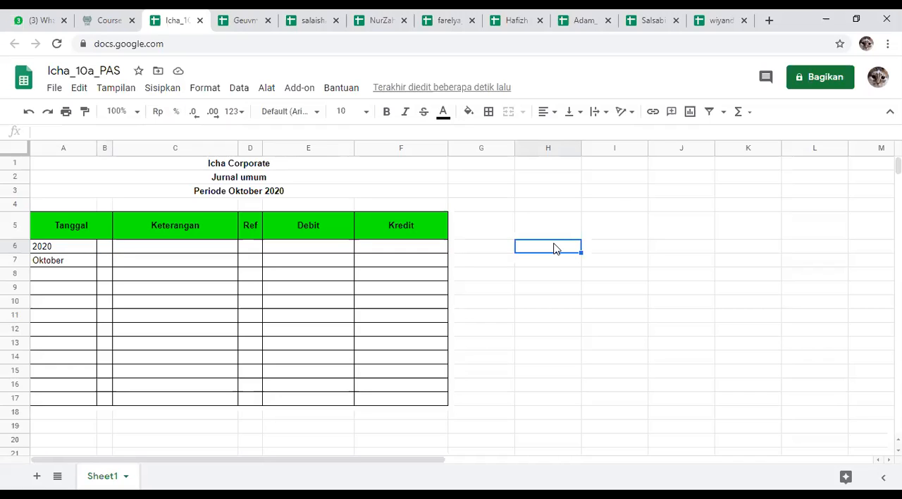
text(1)
key(BackSpace)
text(tgl)
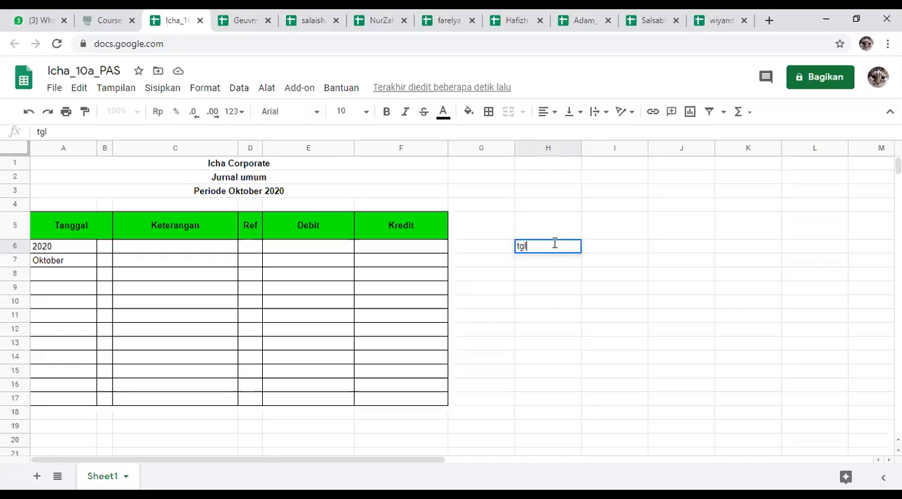
text( 1 pemilik perusahaan)
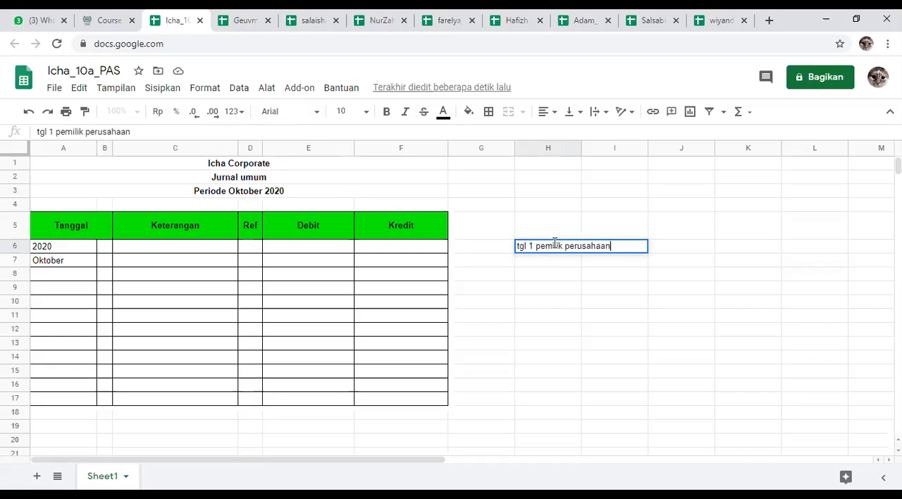
text( menginvestasik)
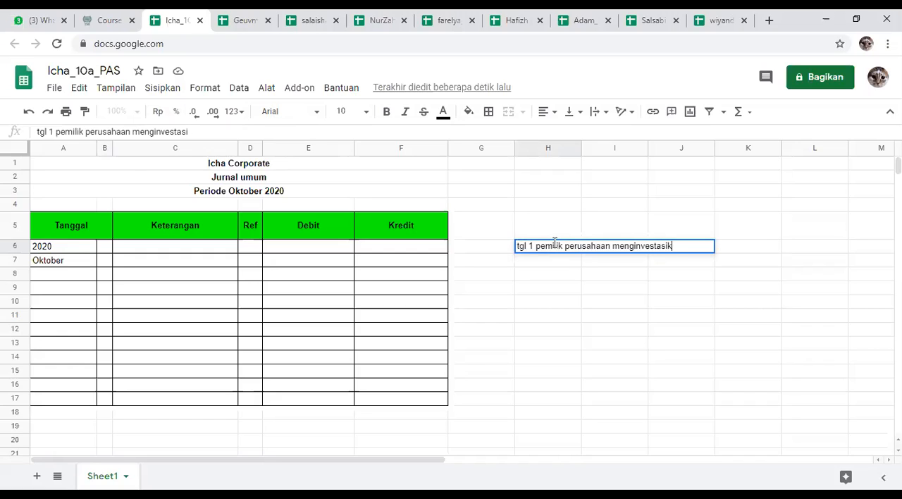
text(an modal beru)
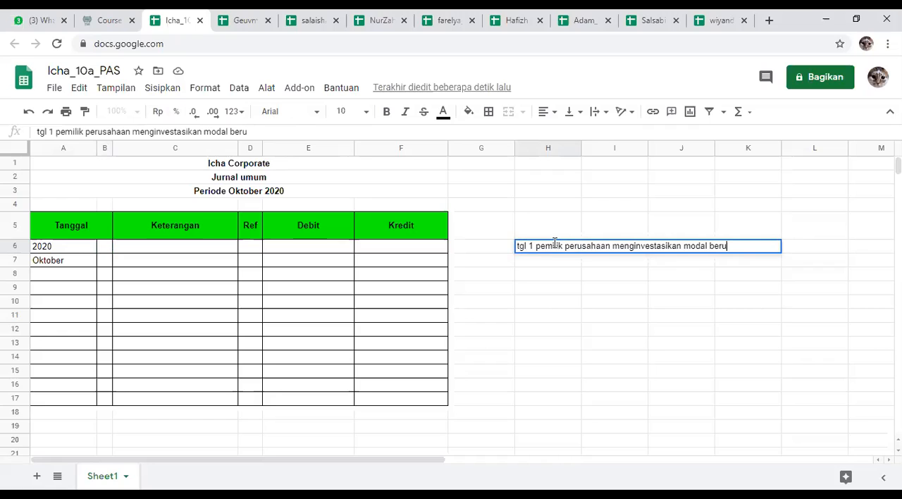
text(pa uang tu)
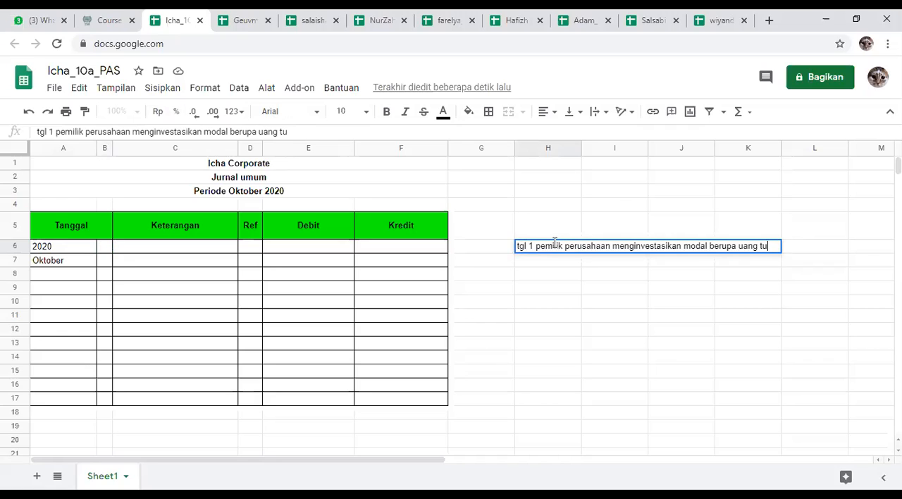
text(nai Rp )
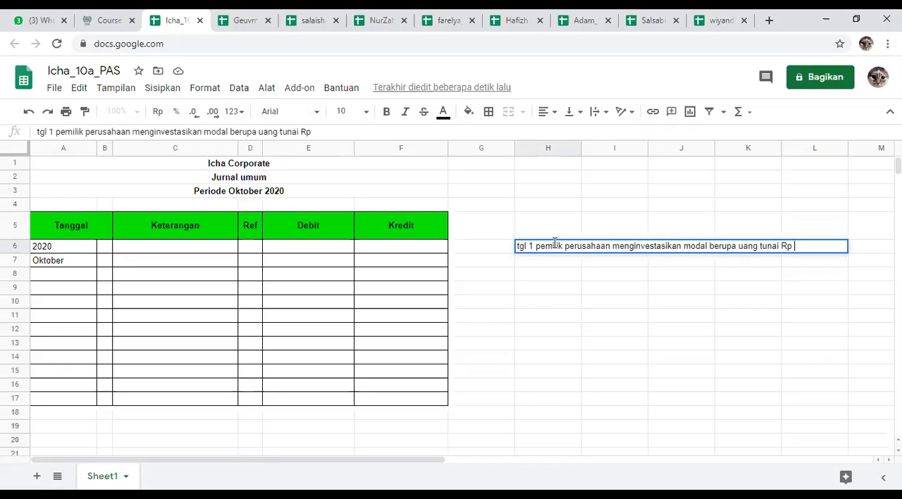
text(100 juta dan gedung senilai )
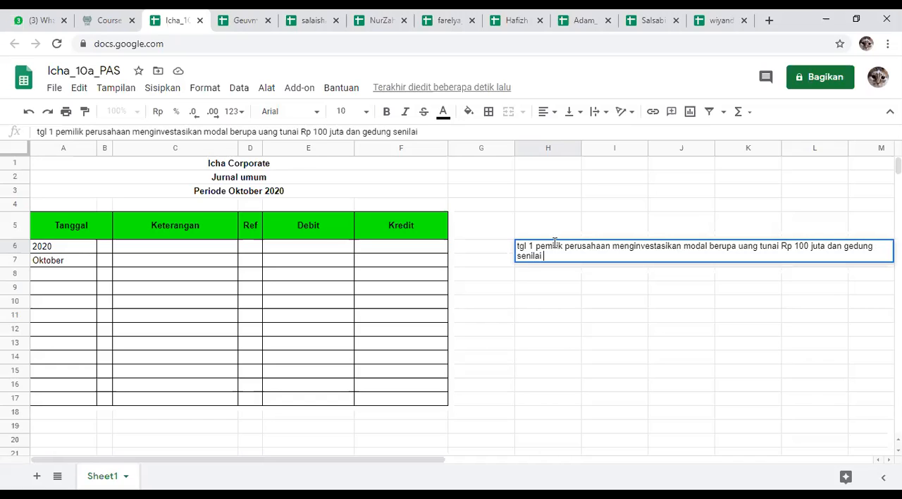
text(150 juta)
key(Return)
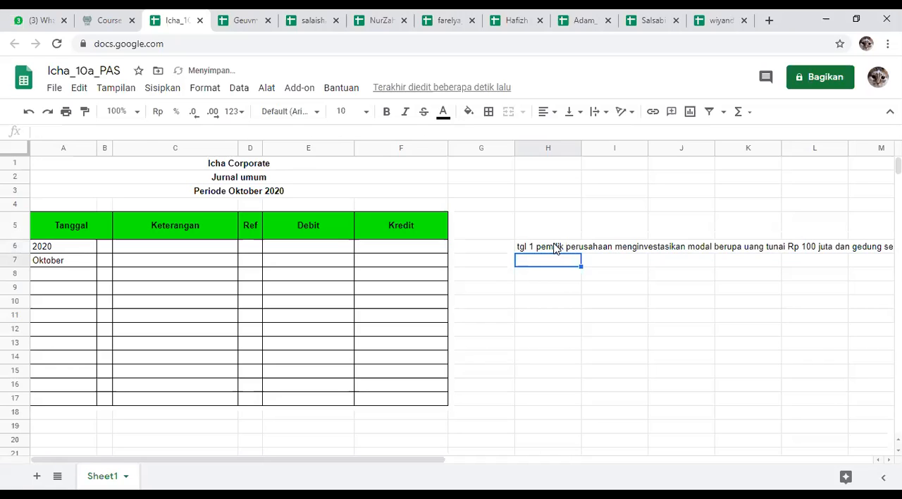
Step: Narrow the empty column G so the full transaction text in H6 fits on screen
click(556, 248)
drag(514, 147, 462, 147)
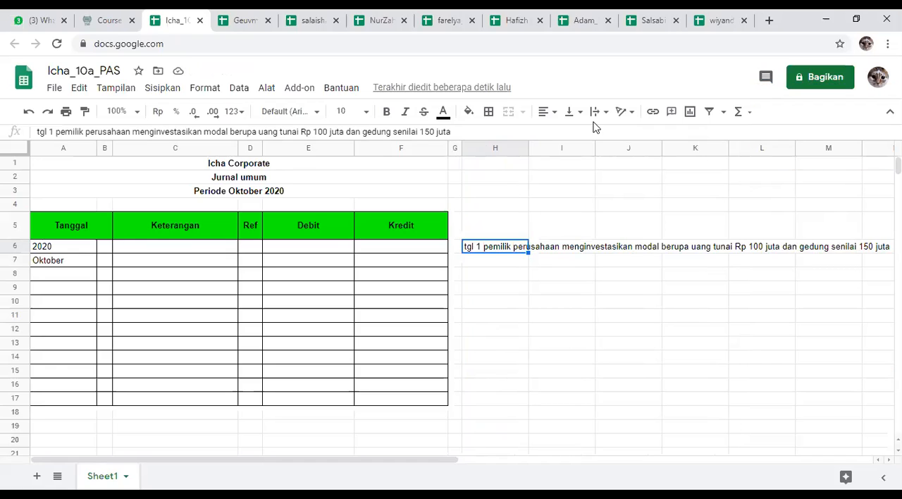
click(605, 305)
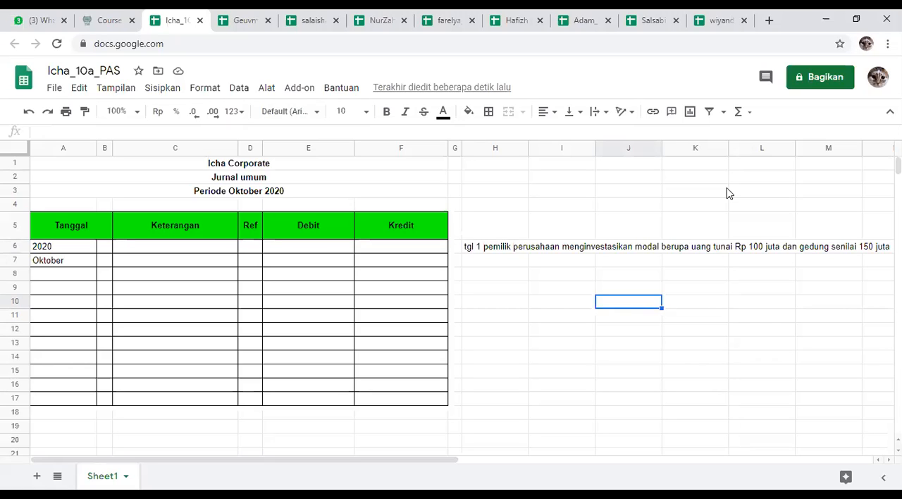
Step: Below the transaction text, enter the heading "analisis" in H8 and the account "modal" in H9
click(495, 278)
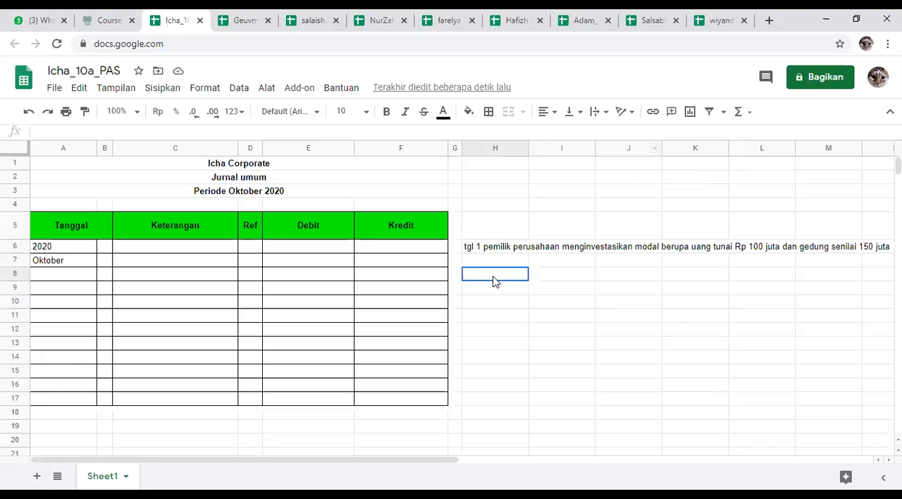
text(ana)
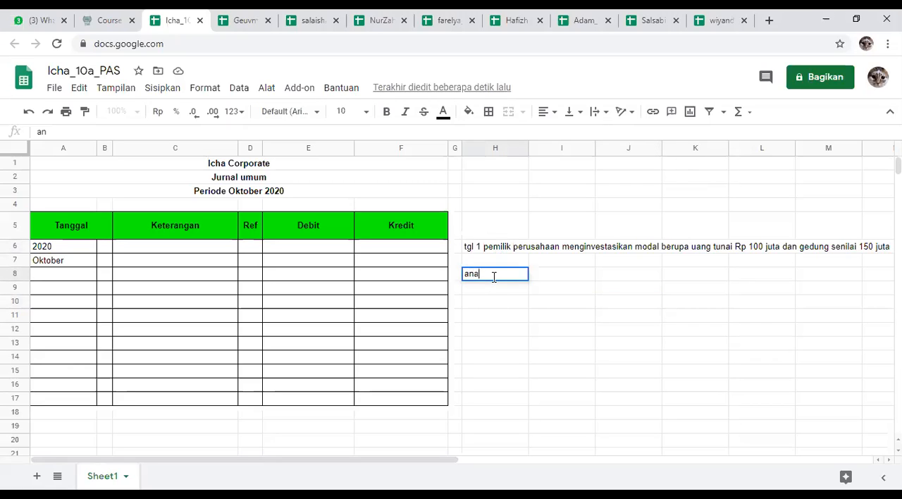
text(lisis)
key(Return)
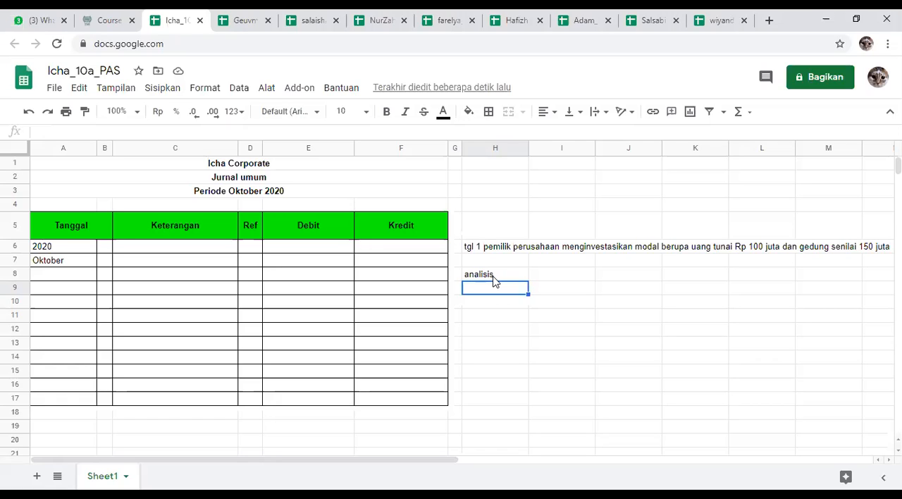
text(m)
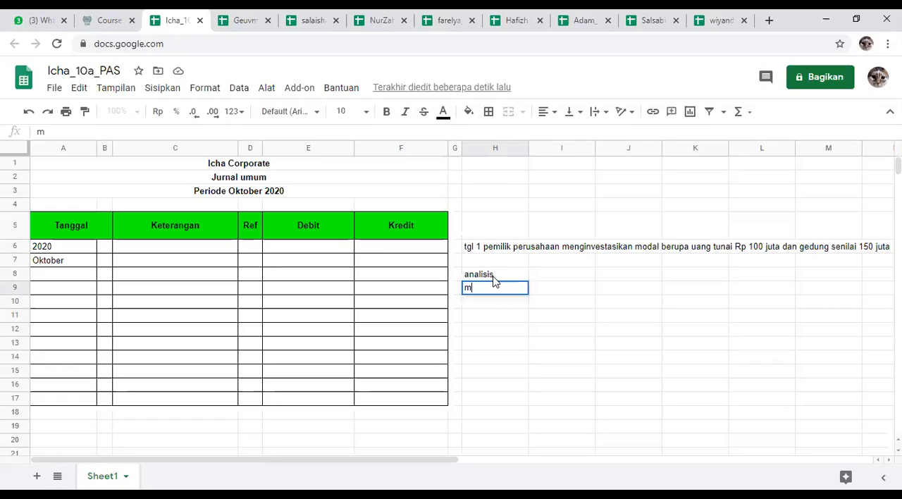
text(odal)
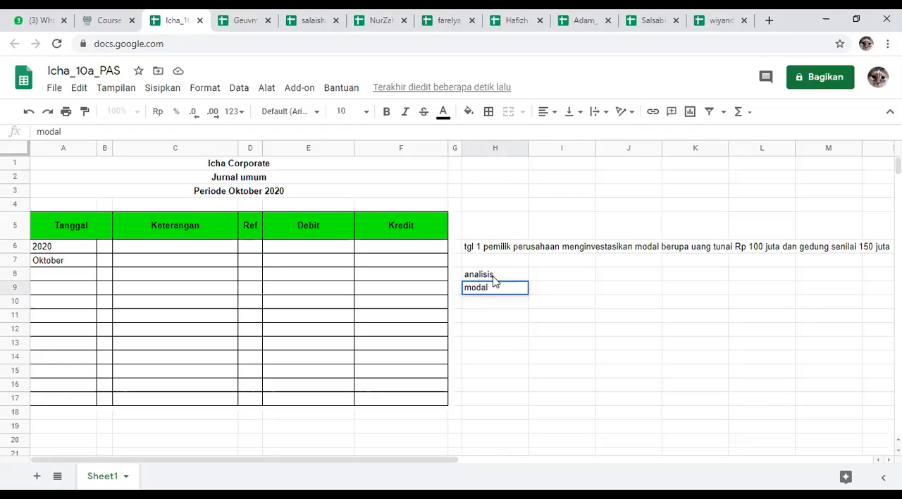
key(Tab)
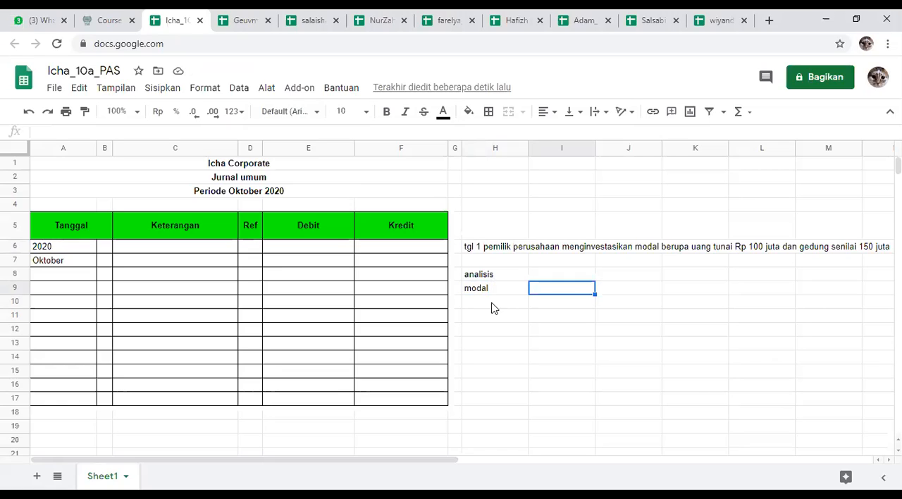
Step: Continue the account list under modal with "Kas" in H10 and "gedung" in H11
click(497, 293)
click(497, 306)
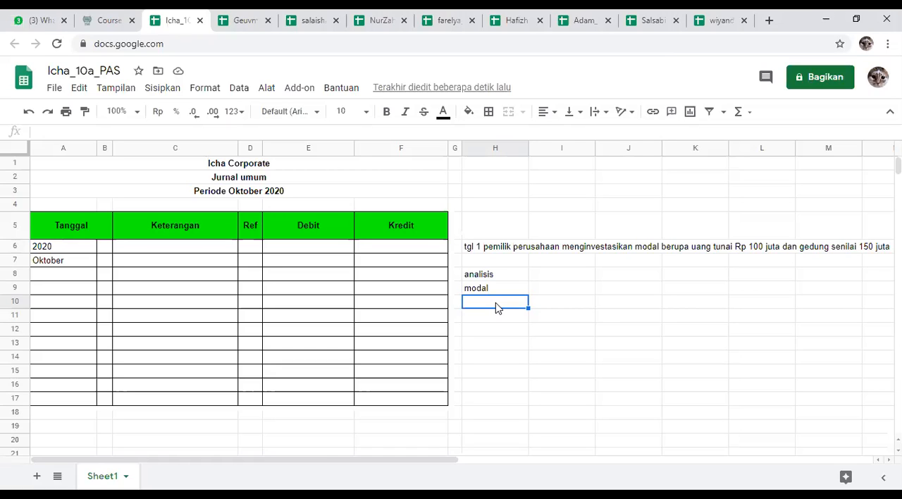
text(Kas)
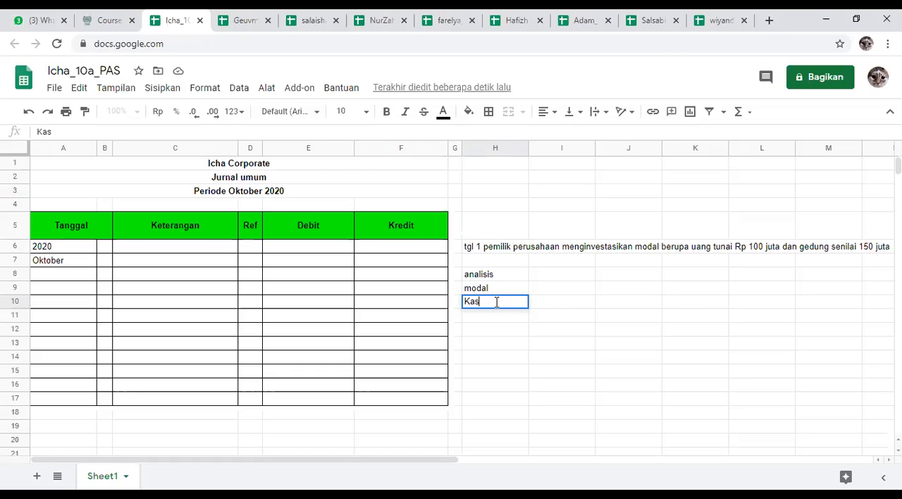
key(Return)
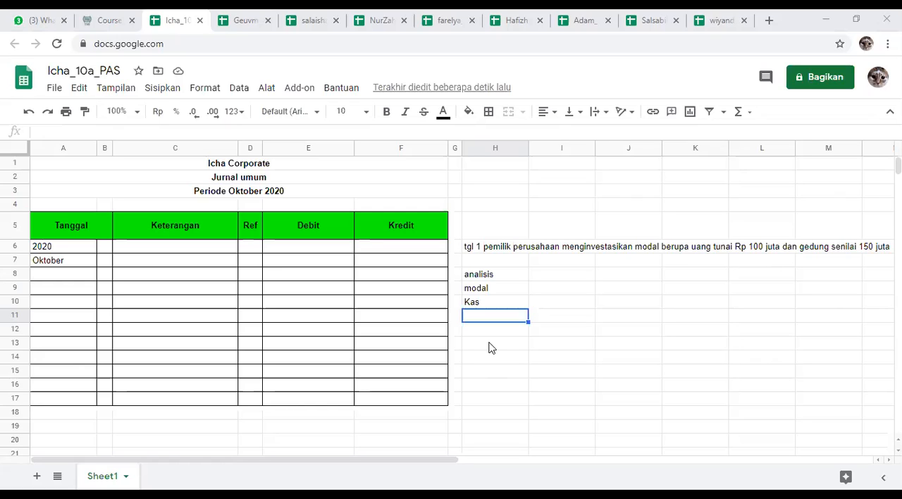
click(495, 318)
text(gedung)
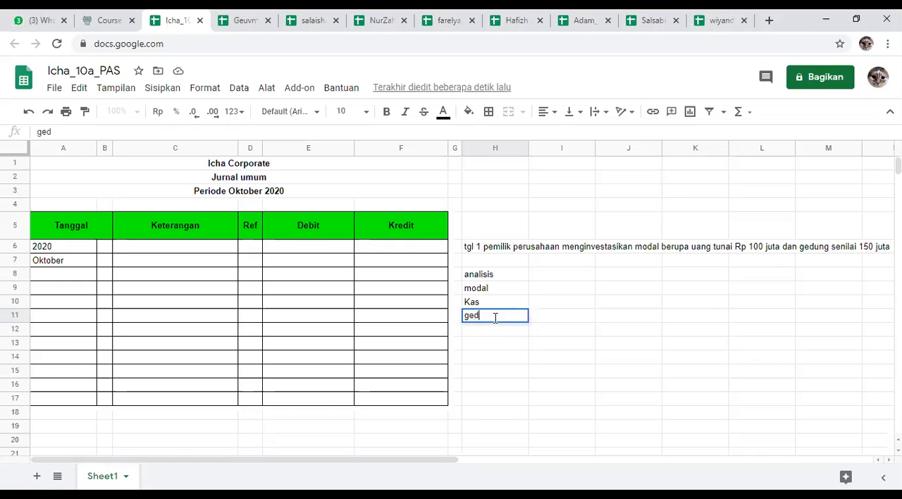
click(631, 332)
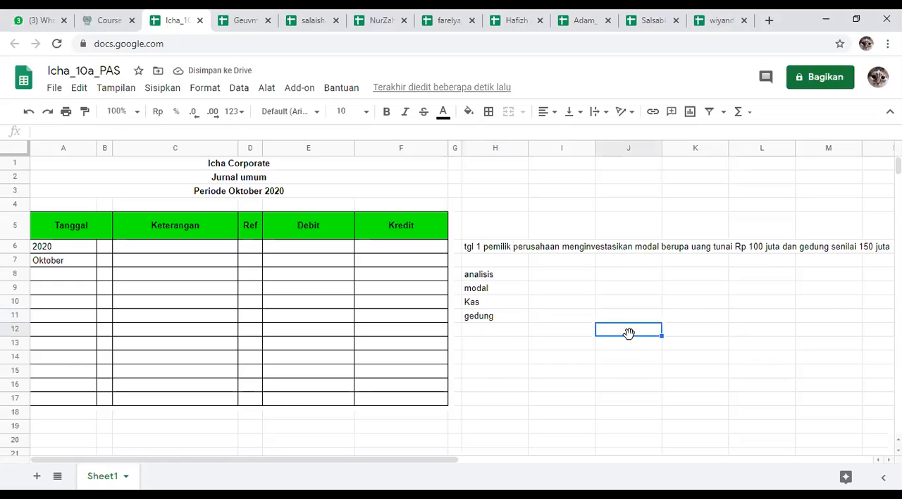
Step: Enter the amount 250000000 in cell I9 beside modal
click(509, 287)
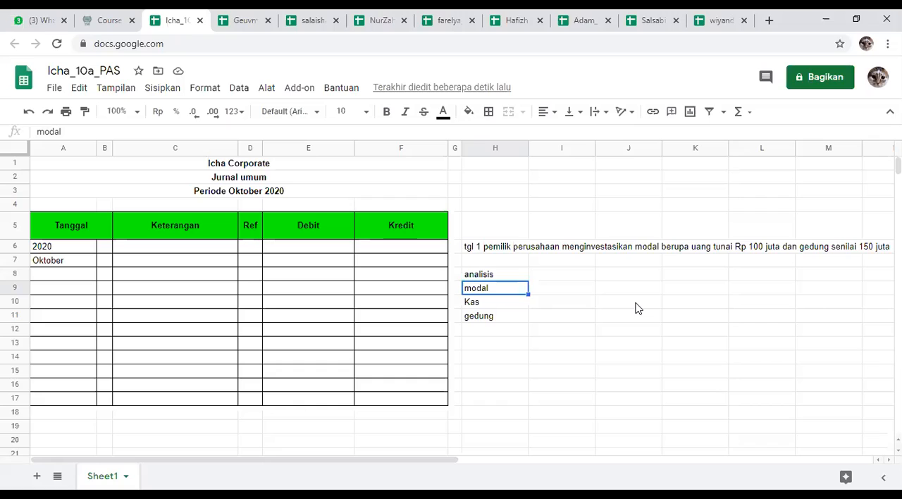
click(570, 295)
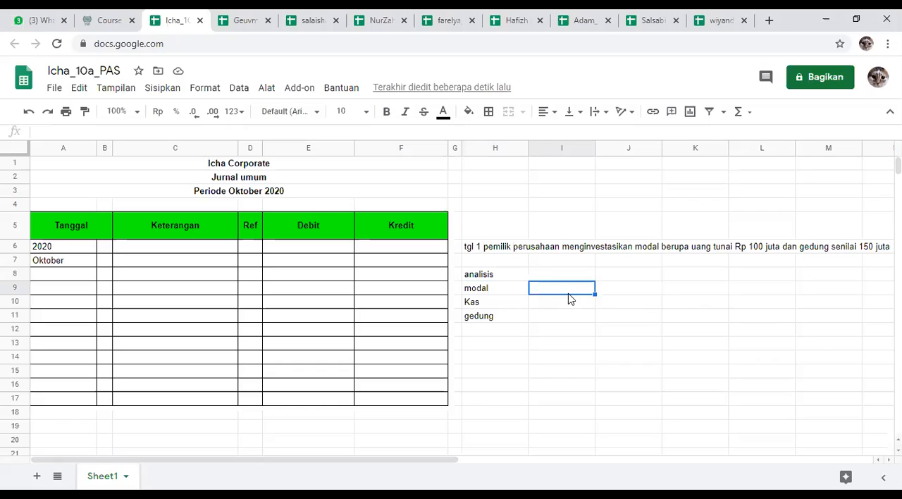
text(250)
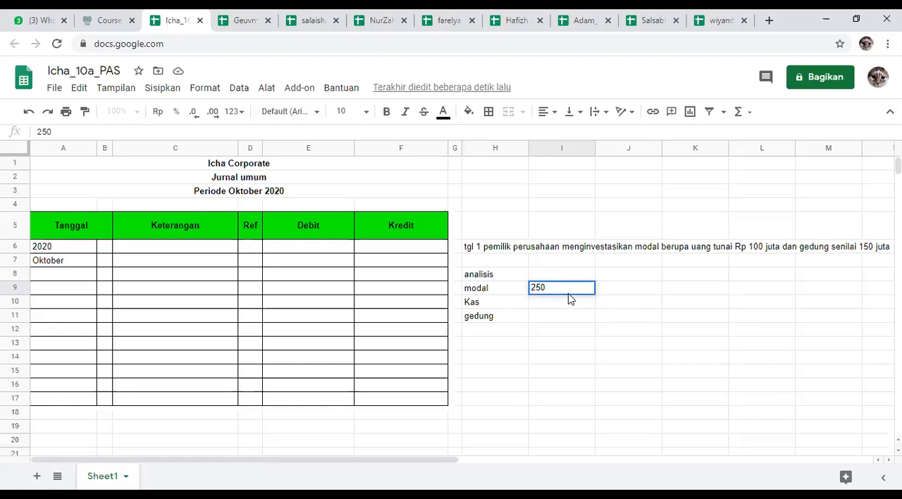
text(000000)
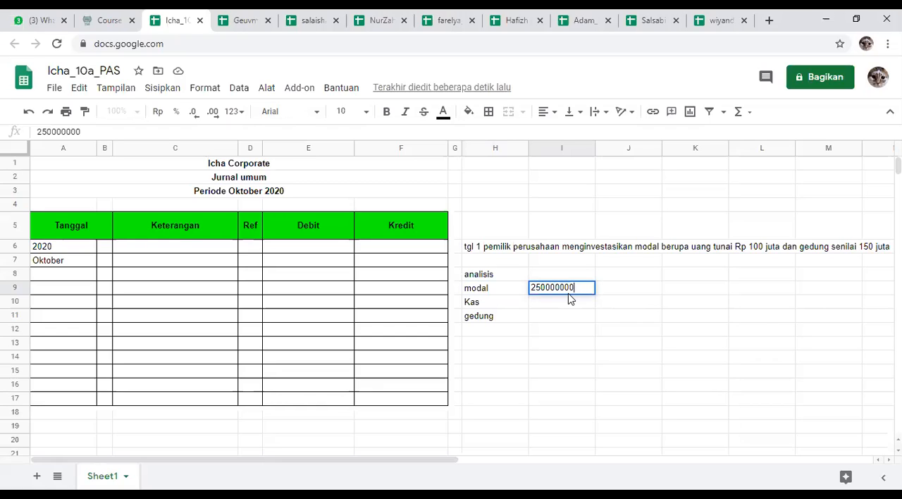
key(Return)
click(597, 293)
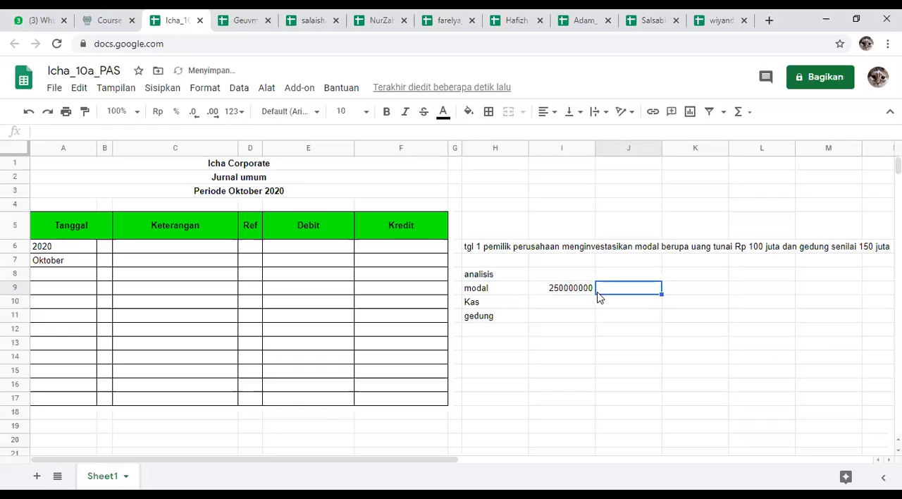
click(585, 292)
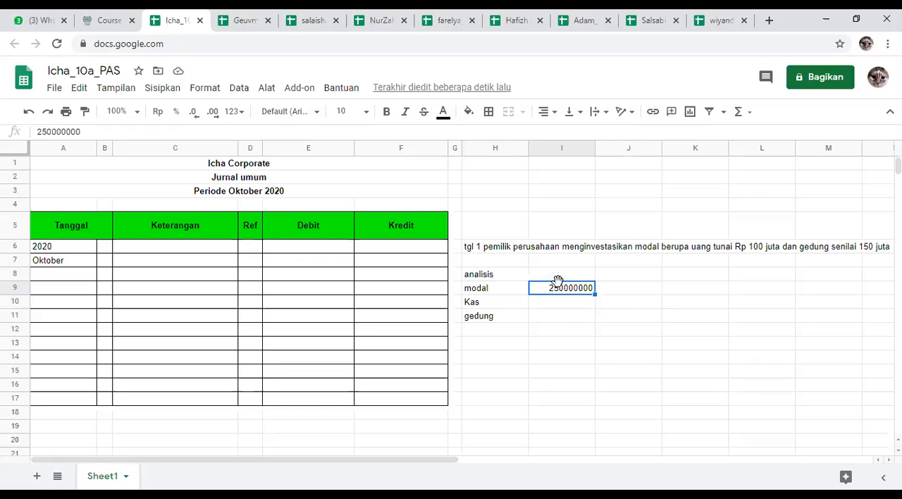
Step: Enter the same amount with dot thousands separators, 250.000.000, in cell J9 for comparison
click(617, 294)
text(250.000.000)
key(Return)
click(618, 293)
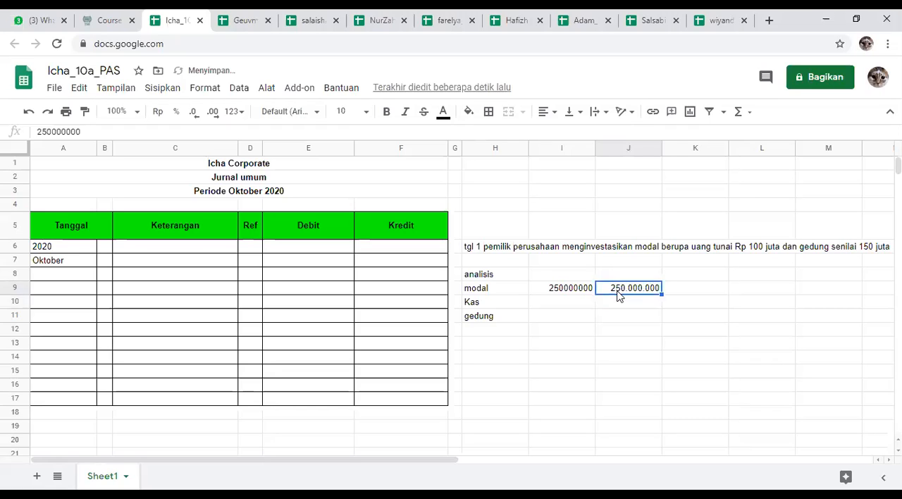
click(612, 316)
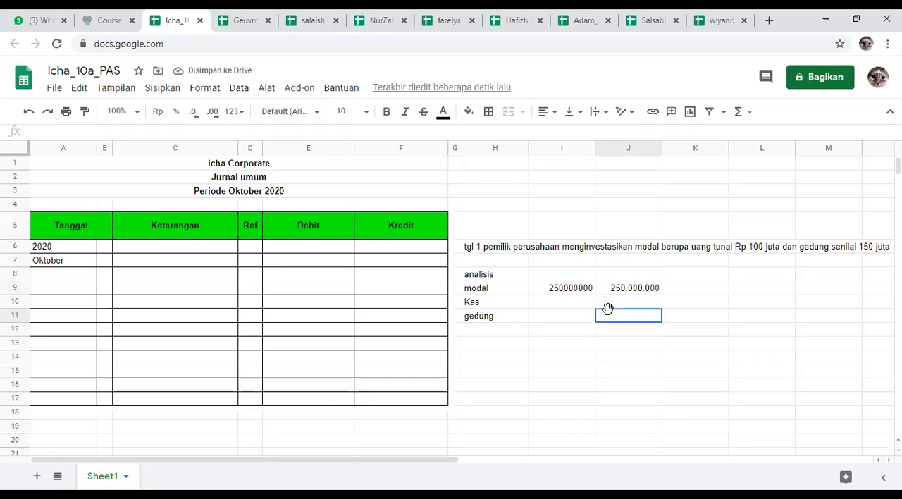
Step: Format the modal amount in I9 as rupiah currency and clear the comparison amount from J9
click(584, 289)
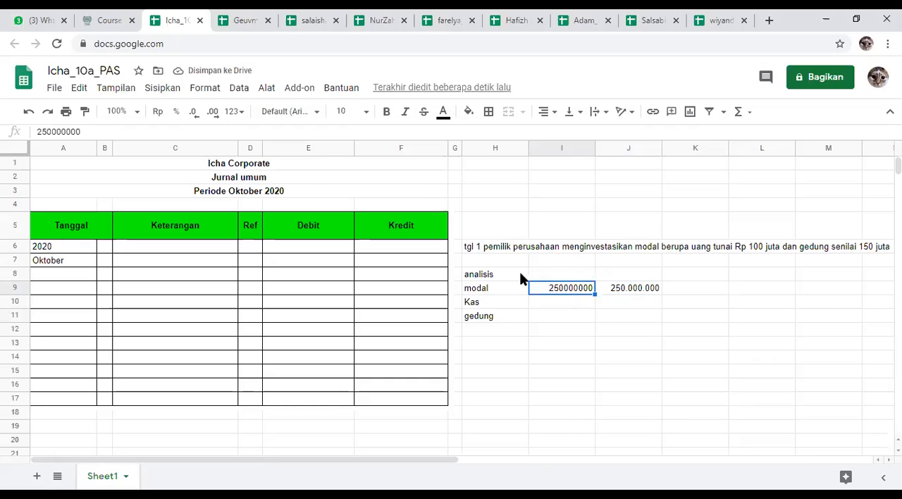
click(159, 113)
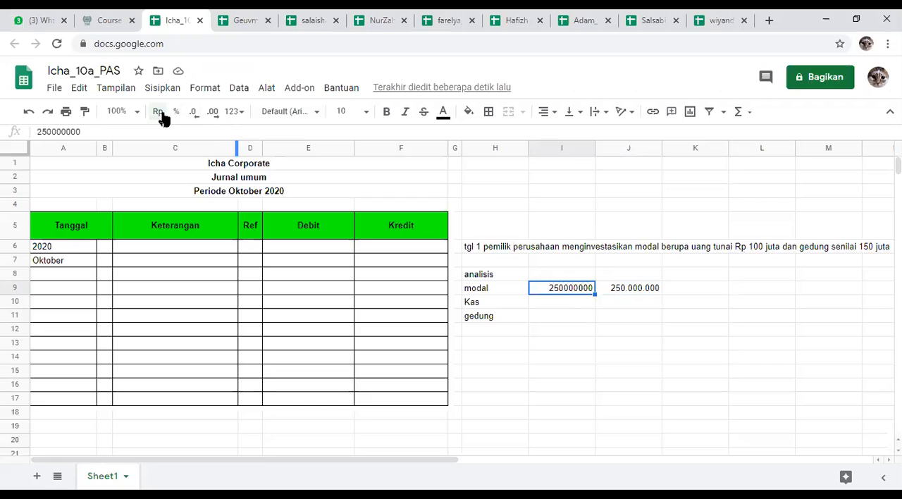
click(624, 295)
key(Delete)
click(624, 333)
Step: Widen column I so the whole rupiah amount in I9 fits in its cell
click(585, 296)
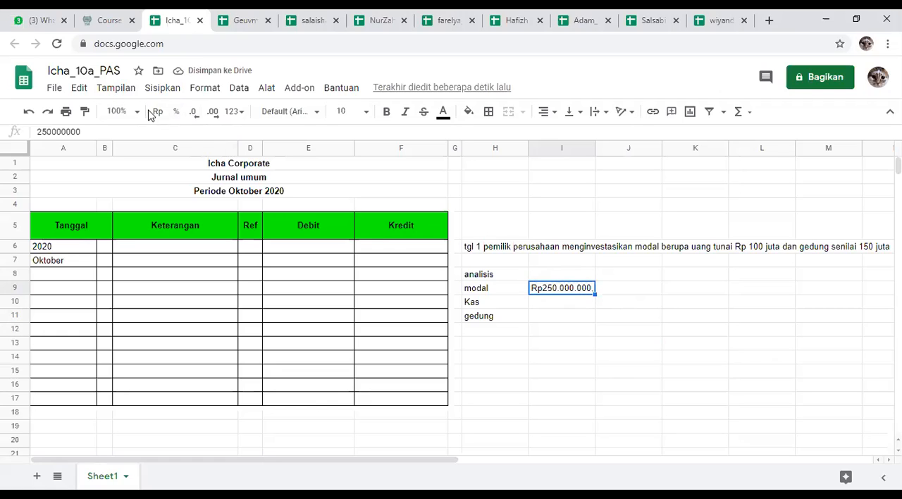
drag(595, 144, 613, 146)
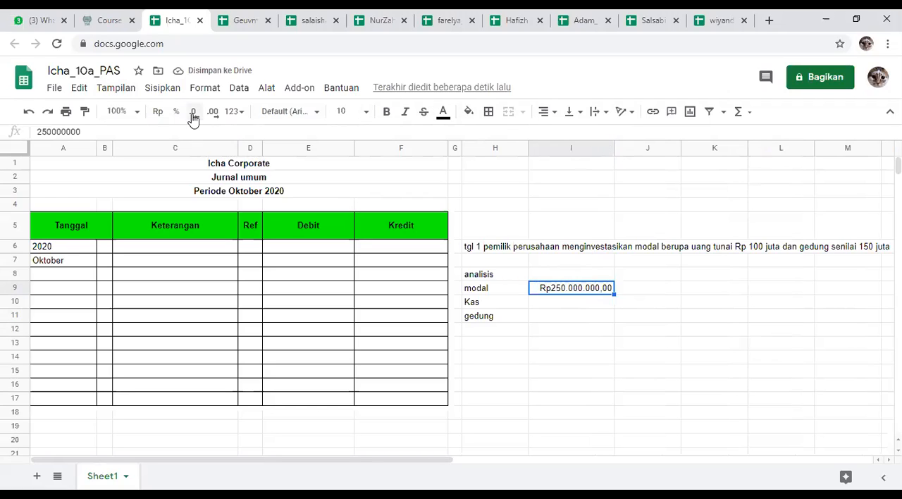
Step: Remove both decimal places from the modal amount in I9
click(558, 299)
click(560, 289)
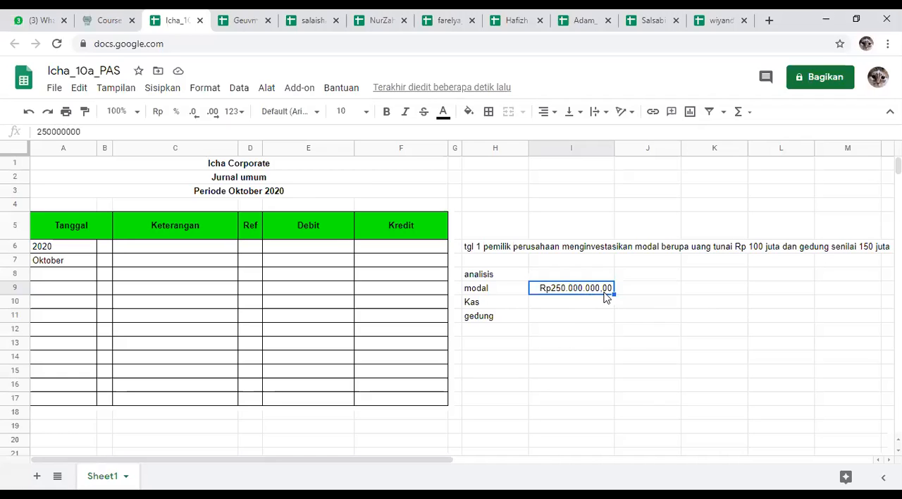
click(195, 116)
click(194, 117)
click(622, 351)
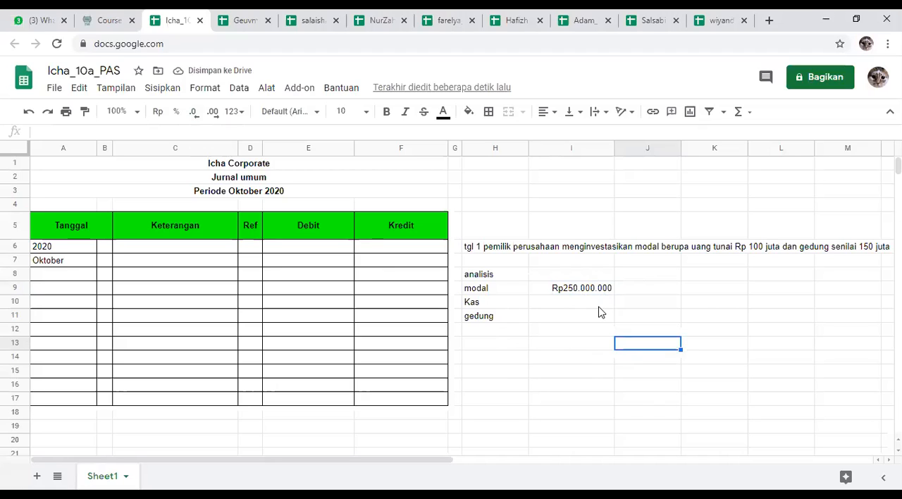
Step: Enter the amount 100000000 in cell I10 beside Kas
click(601, 311)
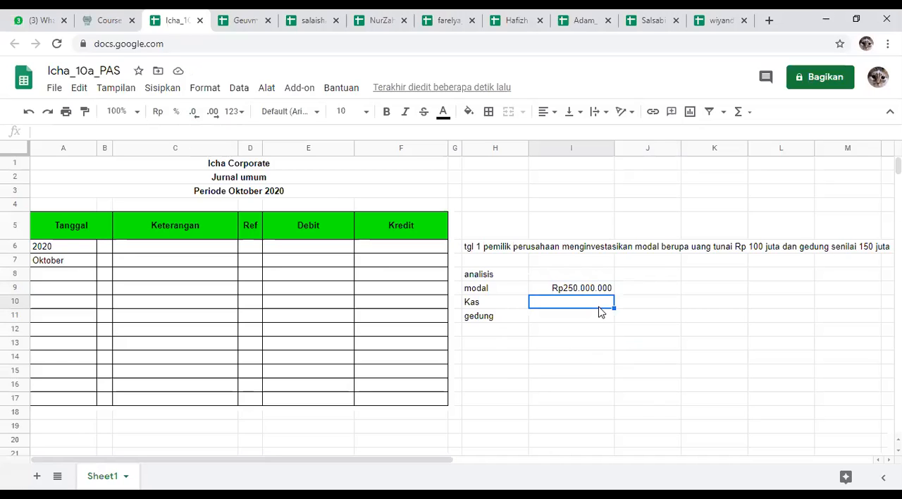
text(1000)
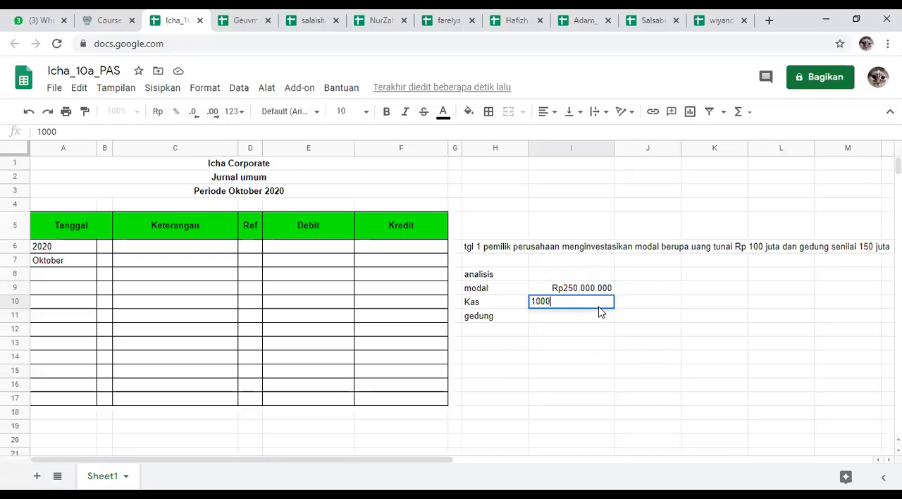
text(0000)
key(Return)
key(Up)
key(Up)
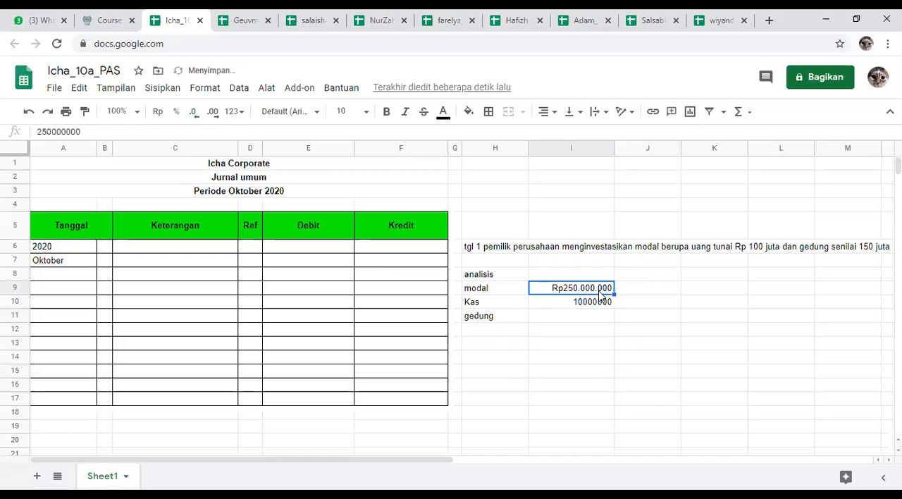
click(596, 303)
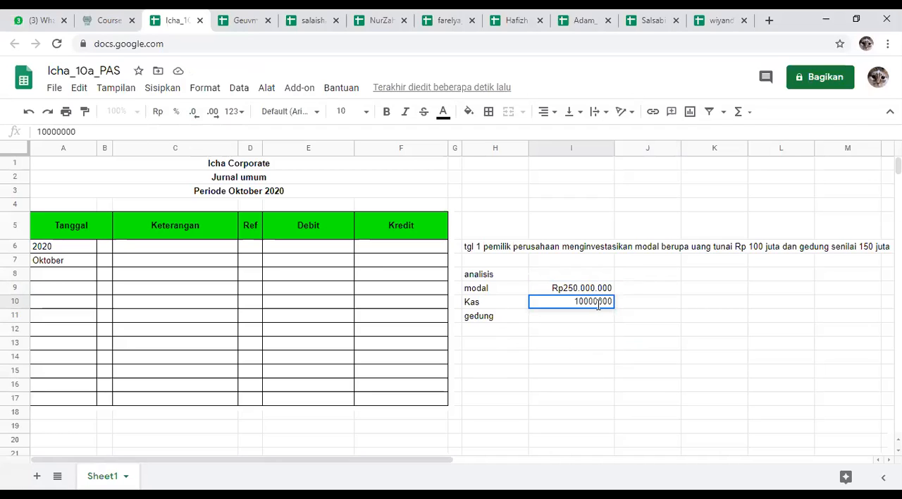
text(0)
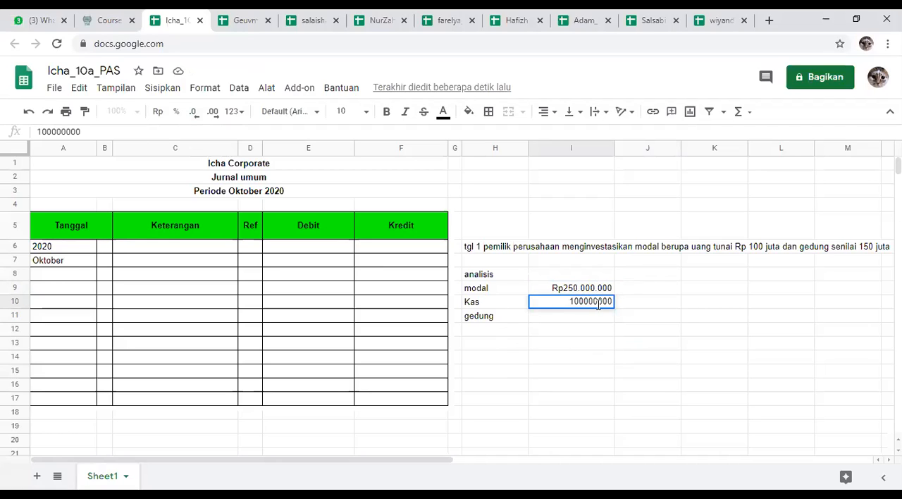
key(Return)
Step: Enter the amount 150000000 in cell I11 beside gedung
click(513, 320)
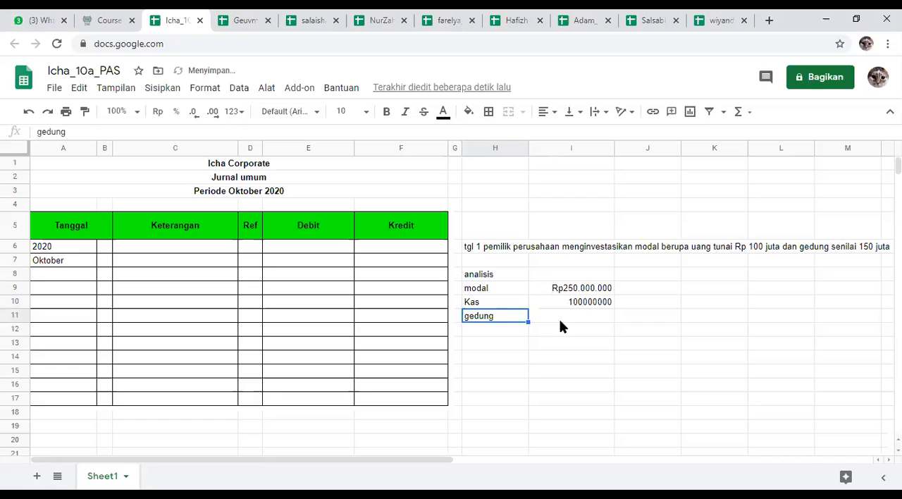
click(559, 319)
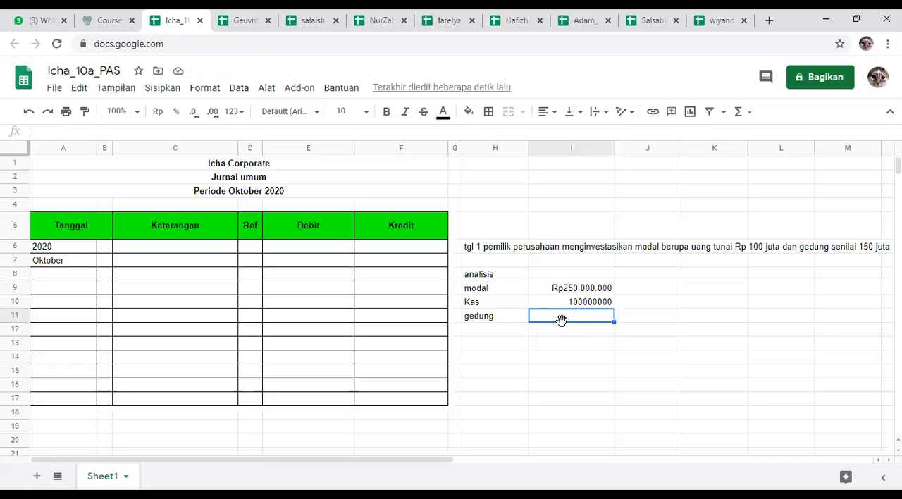
text(150000000)
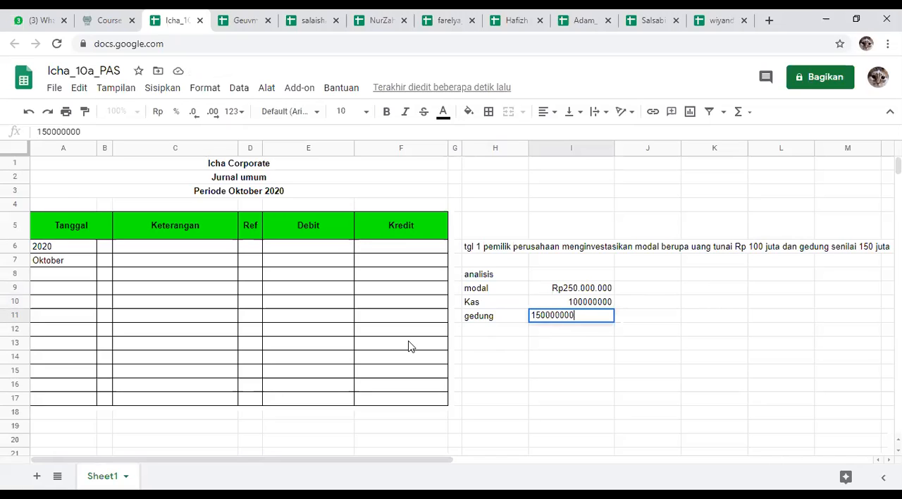
key(Return)
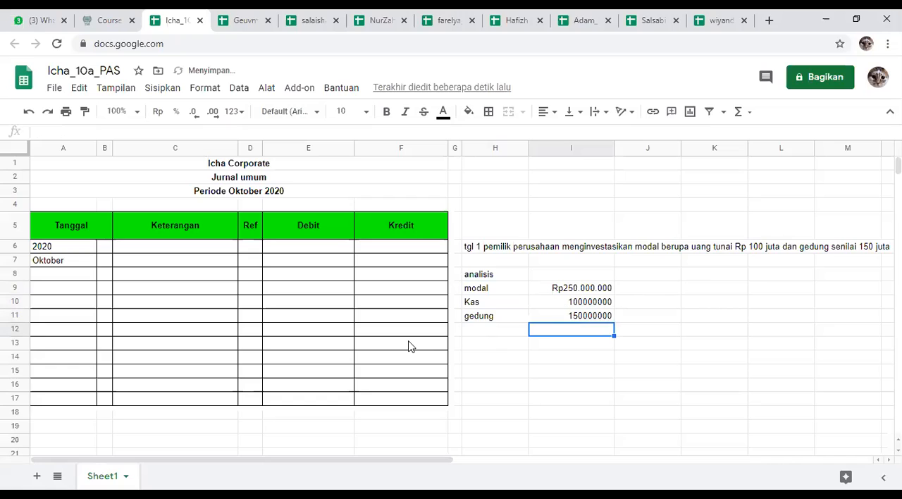
Step: Format the Kas and gedung amounts in I10:I11 as rupiah currency without decimal places
drag(572, 303, 574, 316)
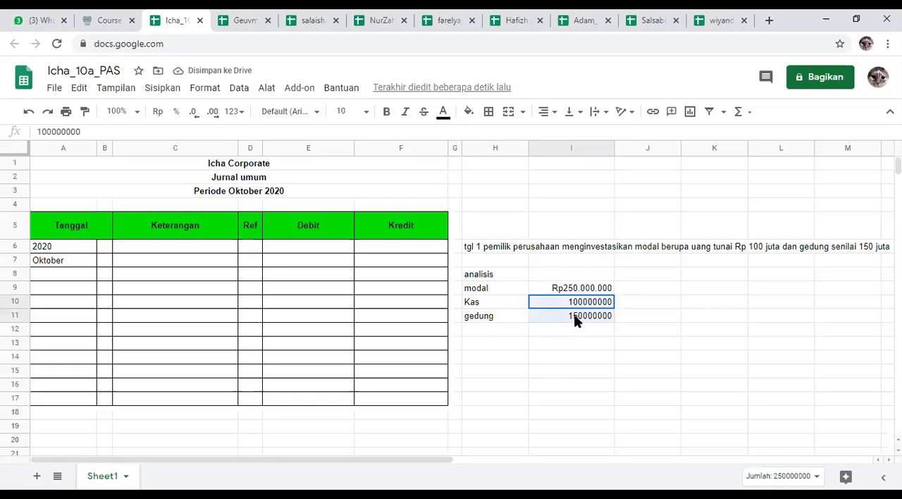
click(159, 112)
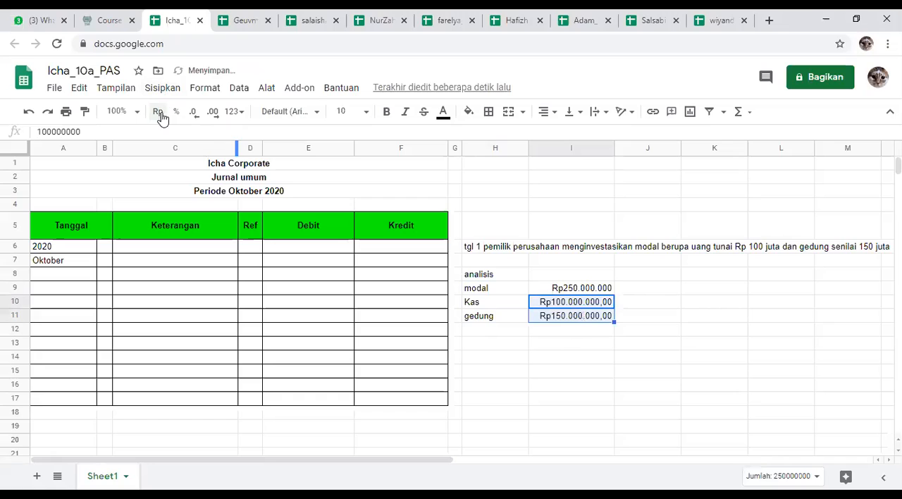
click(198, 117)
click(198, 117)
click(536, 345)
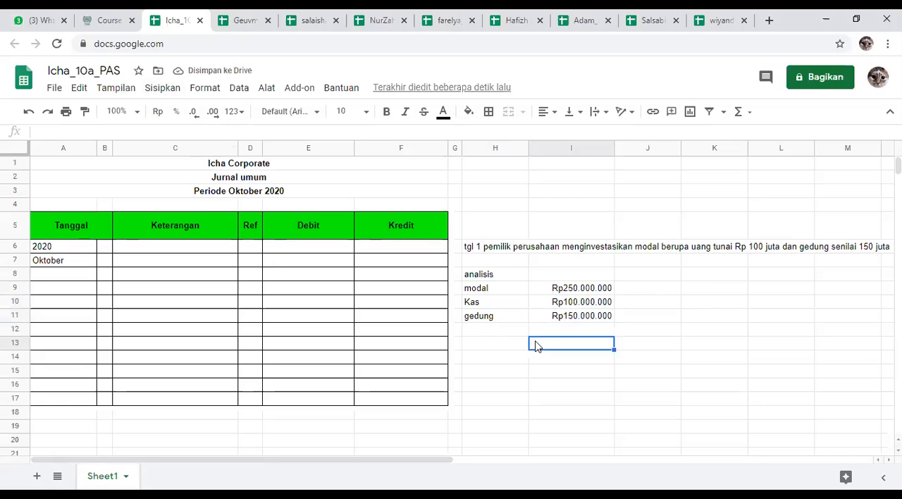
drag(470, 291, 604, 327)
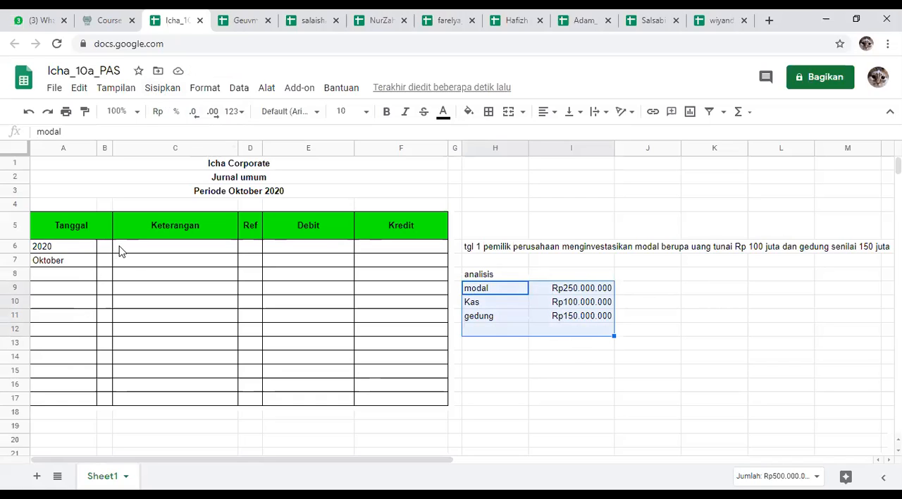
click(683, 356)
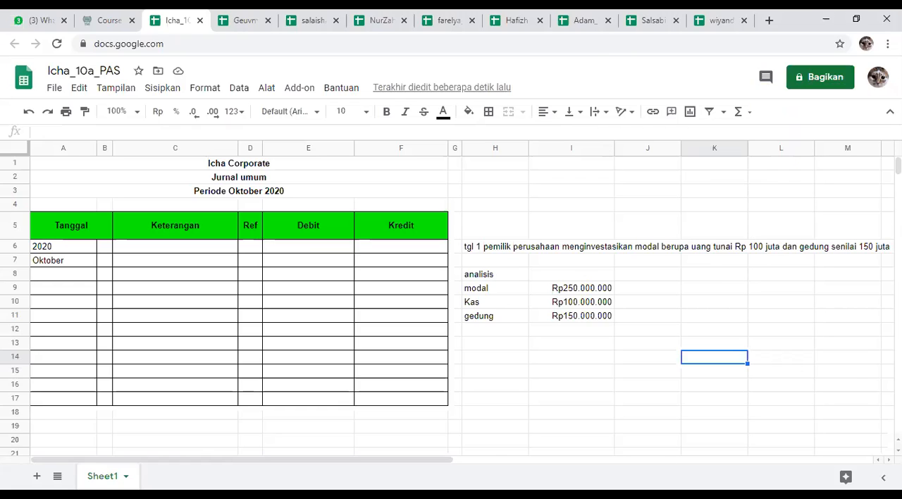
click(662, 291)
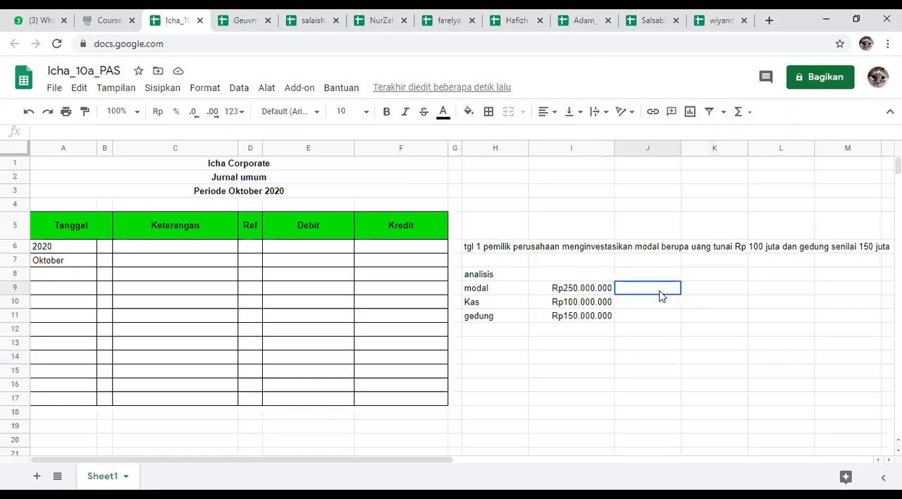
Step: Enter the letters H, U, M and D down cells I1 to I4, leaving I5 empty
click(557, 167)
text(H)
key(Return)
text(U)
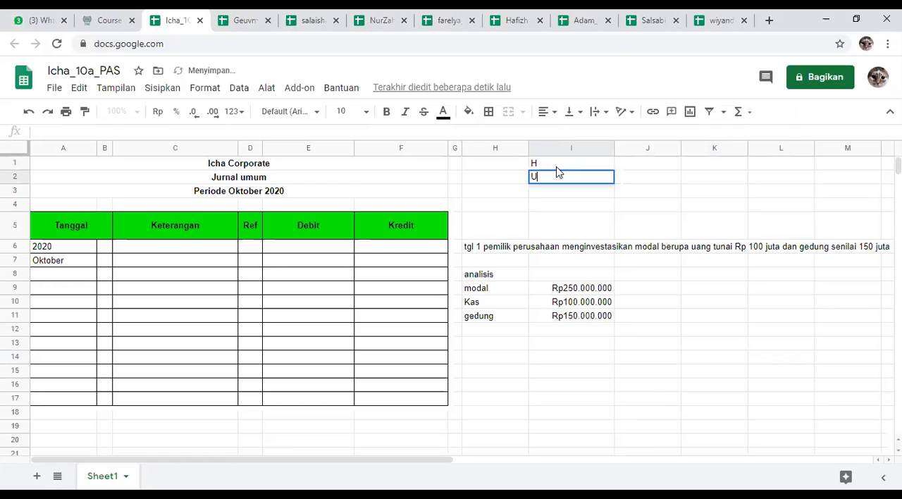
key(Return)
text(M)
key(Return)
text(D)
key(Return)
text(\)
key(BackSpace)
key(BackSpace)
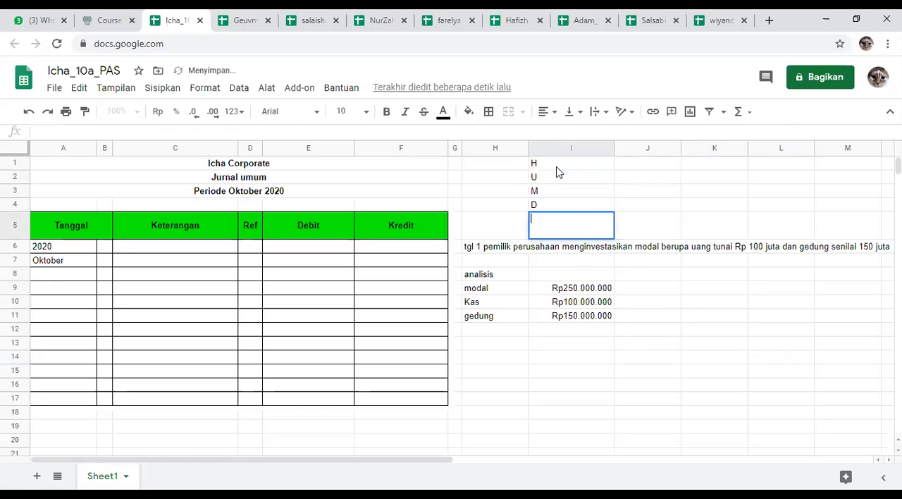
Step: Replace the letter in I4 with P and enter B in I5
click(575, 206)
key(Delete)
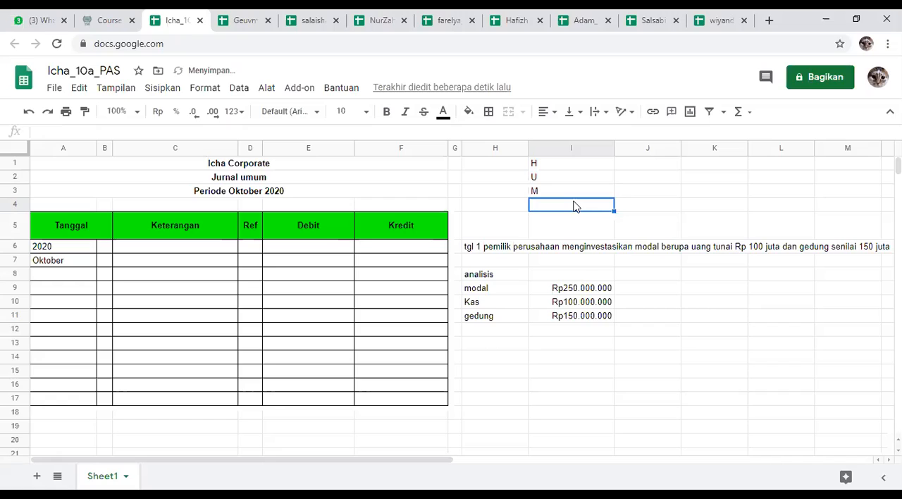
text(P)
key(Return)
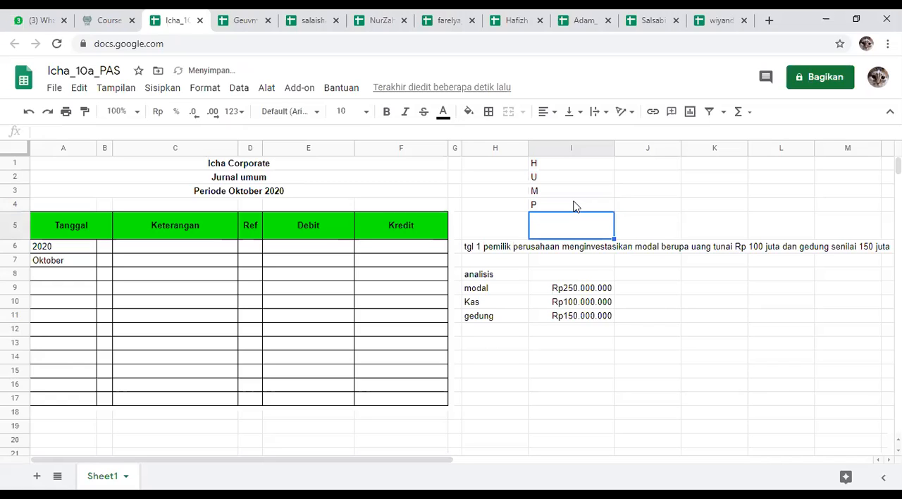
text(B)
click(596, 188)
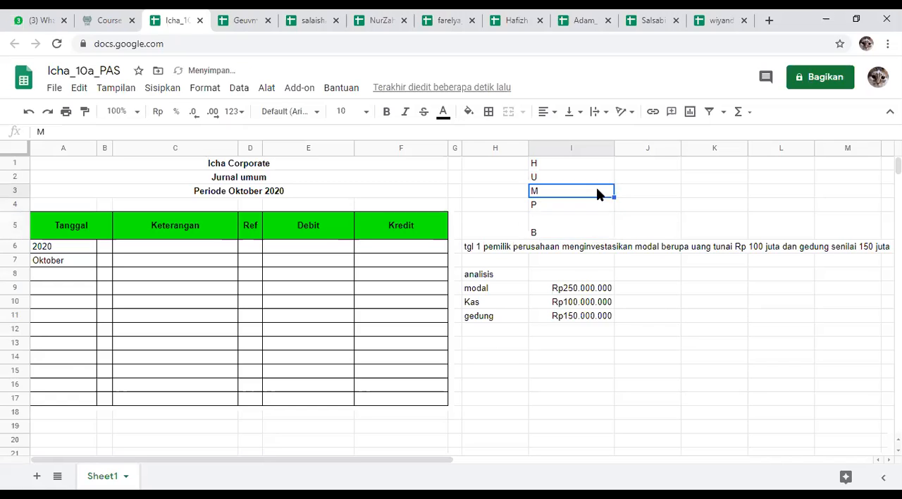
Step: Enter a plus sign as plain text in J1 beside H
click(649, 169)
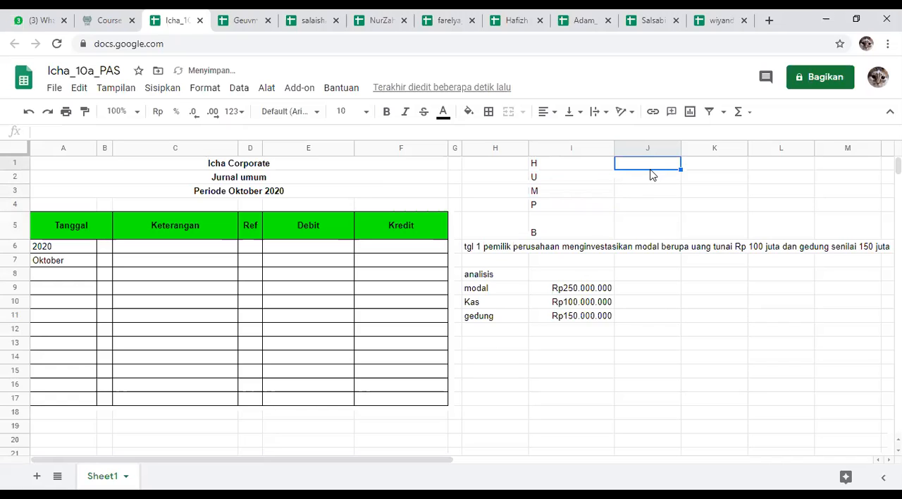
text(+)
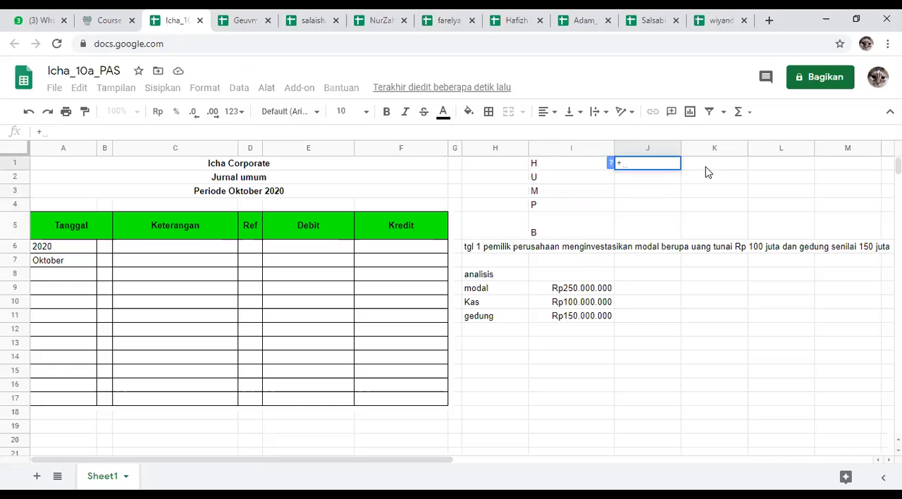
key(Return)
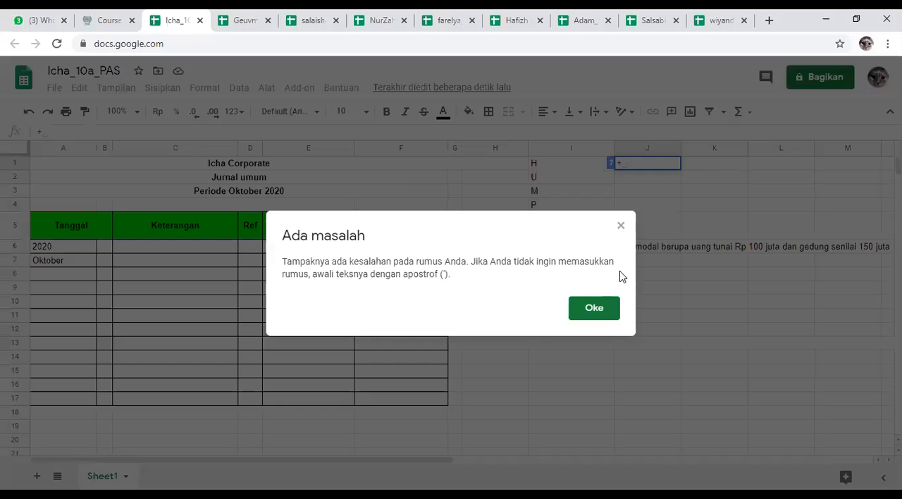
click(594, 310)
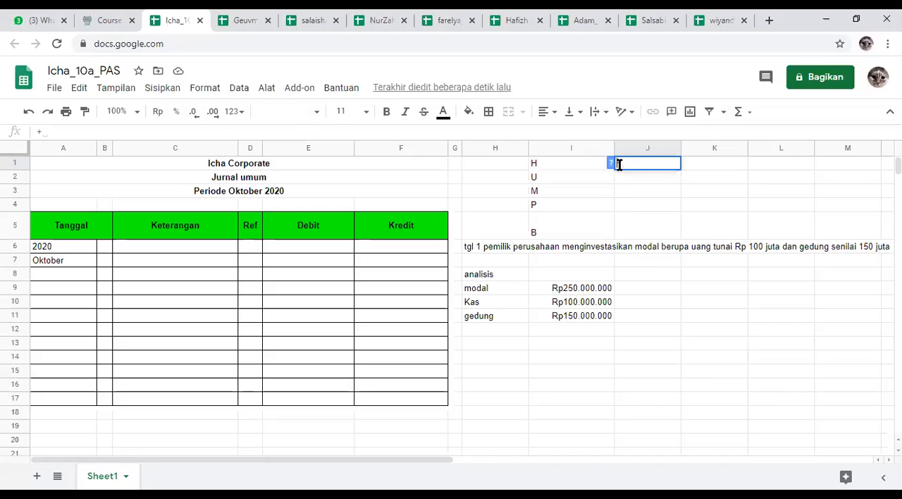
text(")
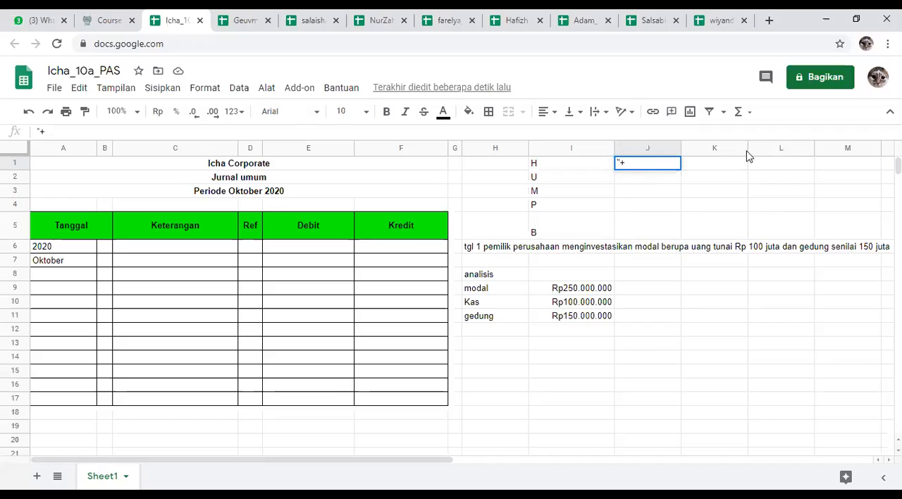
drag(621, 164, 613, 167)
key(BackSpace)
key(Return)
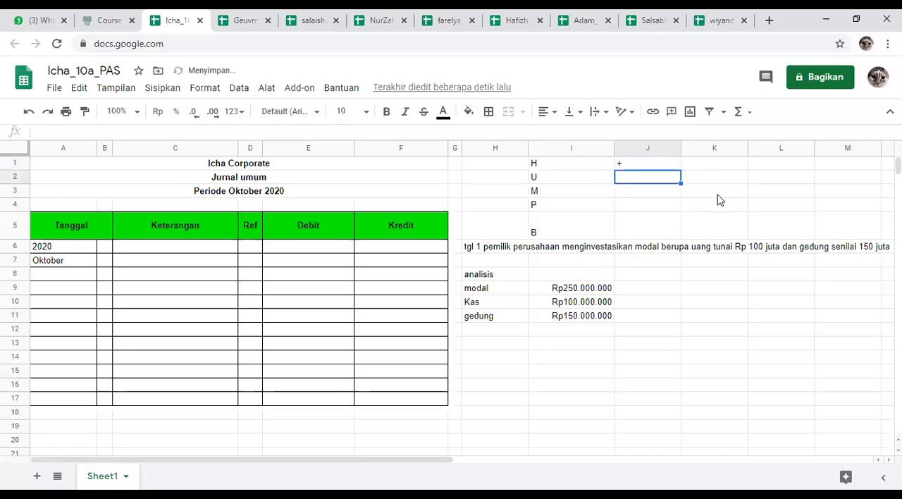
Step: Enter D in K1 and fill the plus sign from J1 down to J5
click(704, 165)
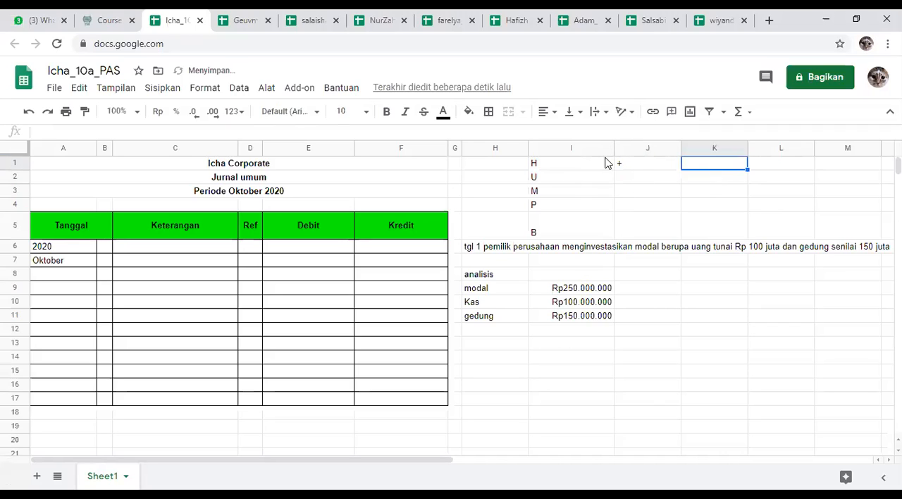
click(640, 167)
click(702, 165)
text(D)
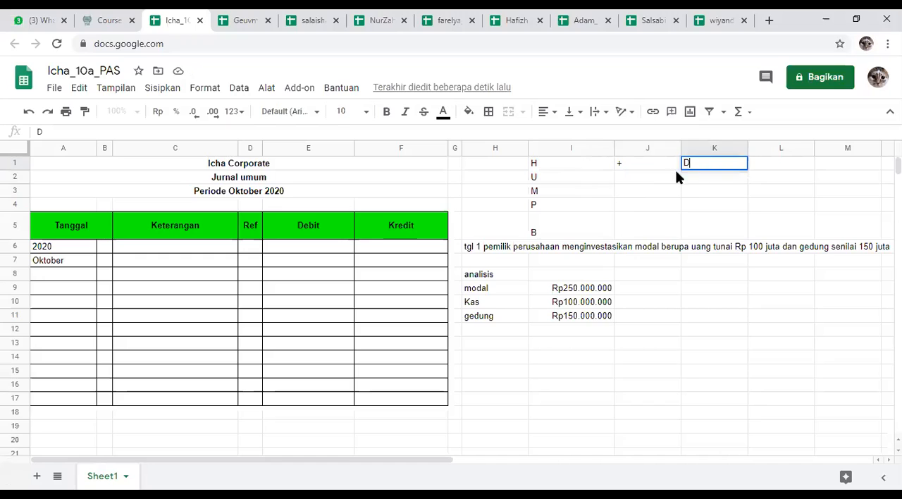
click(659, 180)
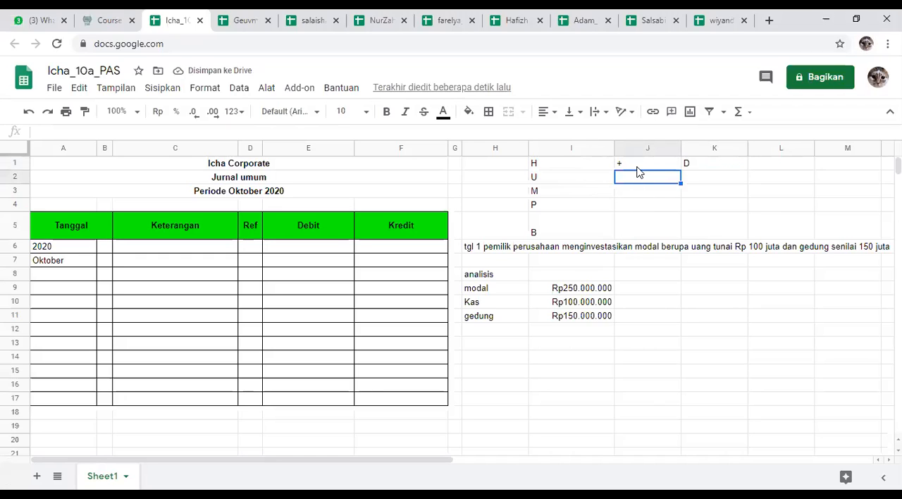
click(649, 166)
drag(680, 170, 676, 233)
Step: Enter K in K2 and K3 beside the plus signs for U and M
click(702, 180)
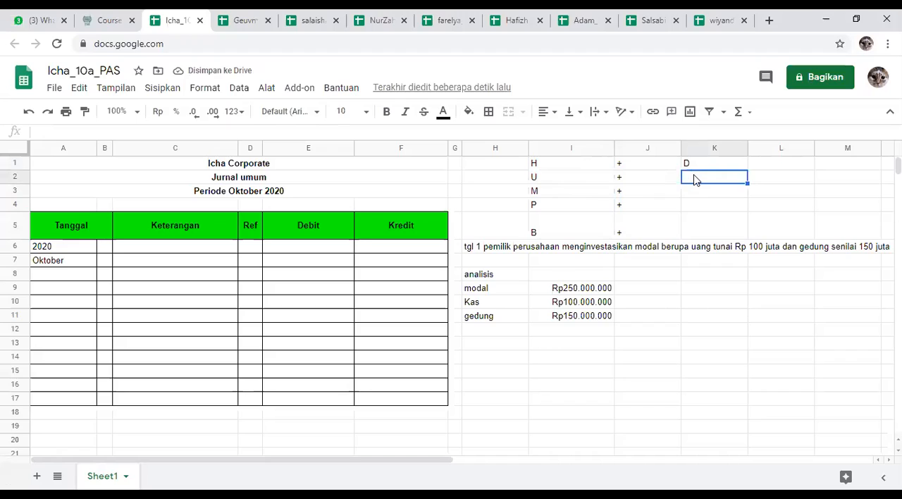
text(K)
key(Return)
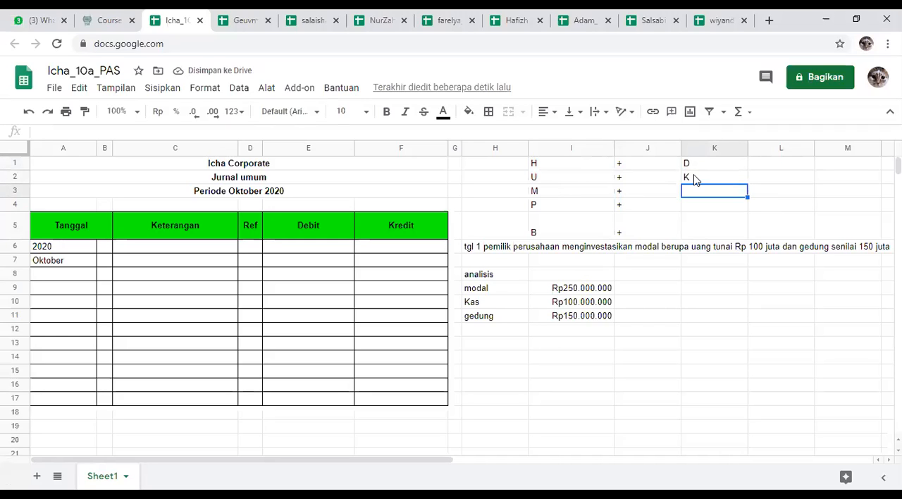
text(K)
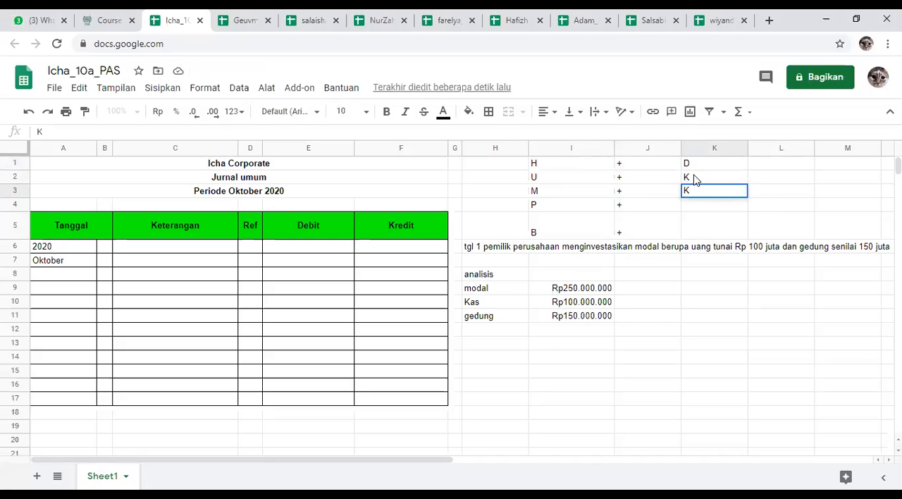
key(Return)
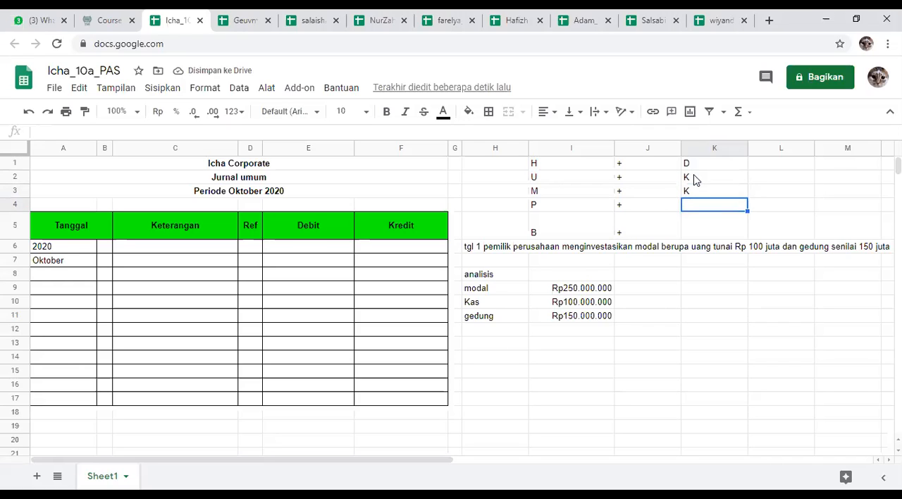
Step: Enter K in K4 beside the plus sign for P and D in K5 beside the one for B
text(K)
key(Return)
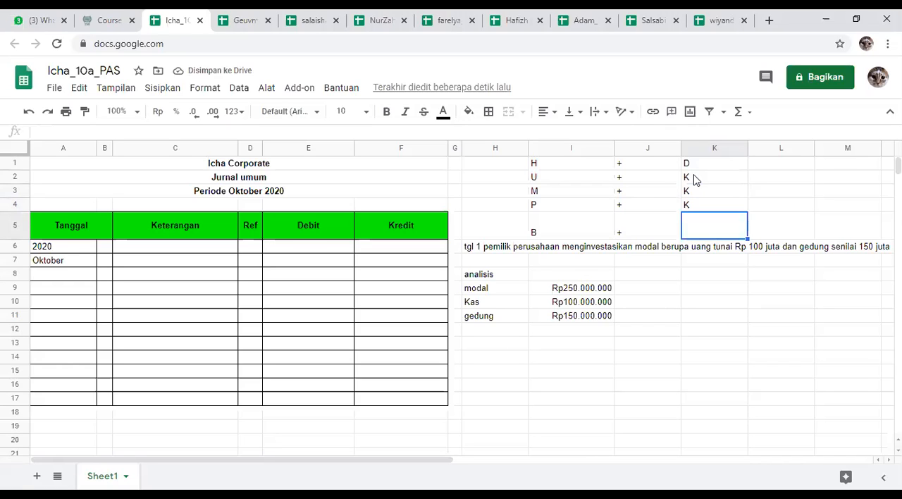
text(D)
key(Return)
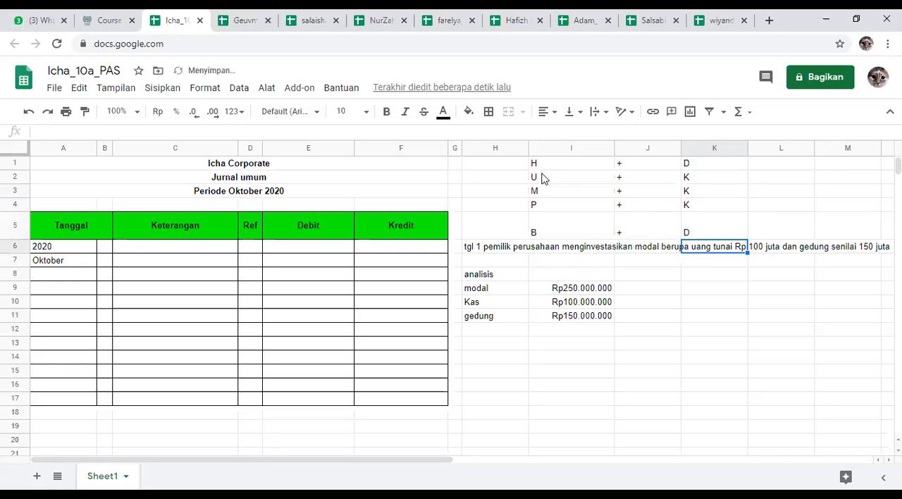
click(581, 167)
drag(628, 170, 638, 234)
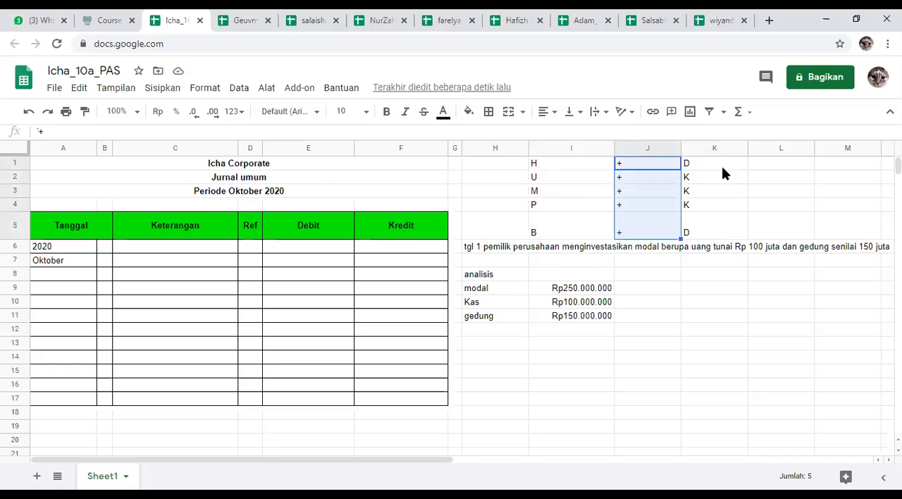
click(597, 166)
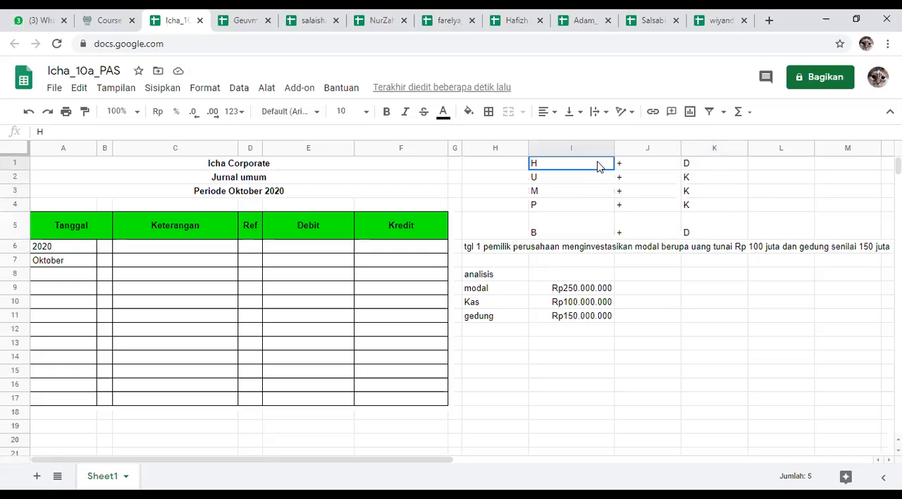
click(592, 226)
Step: Fill the H row I1:K1 and the B row I5:K5 with yellow
drag(575, 167, 684, 167)
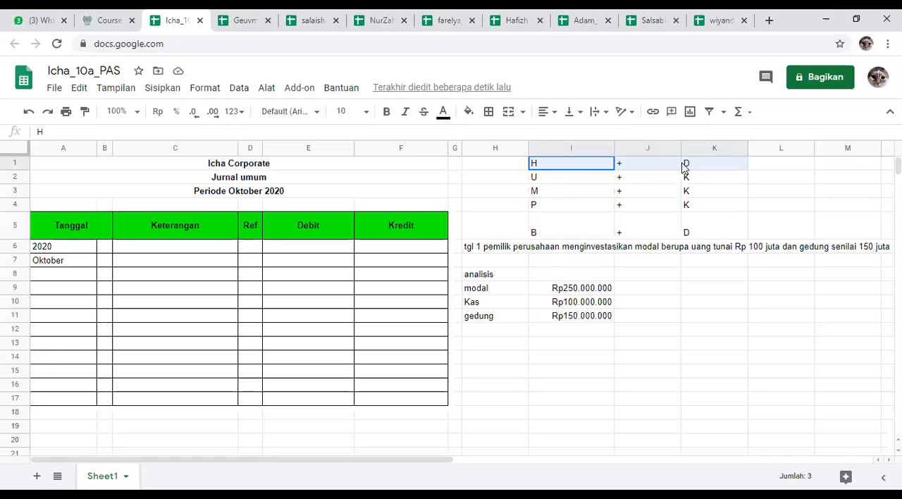
click(468, 111)
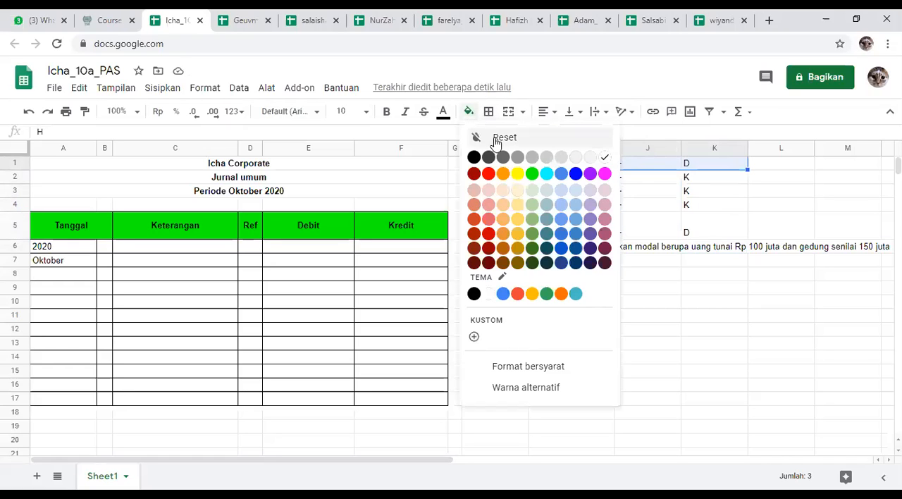
click(517, 173)
drag(710, 233, 586, 234)
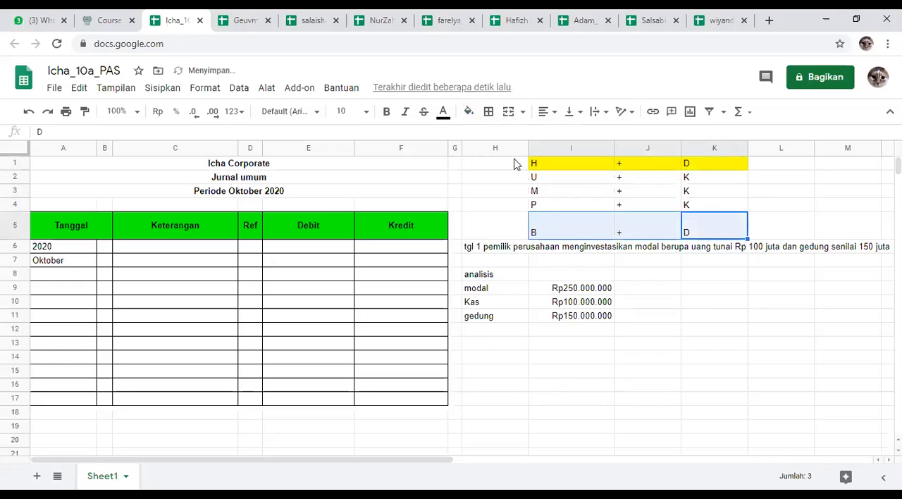
click(469, 113)
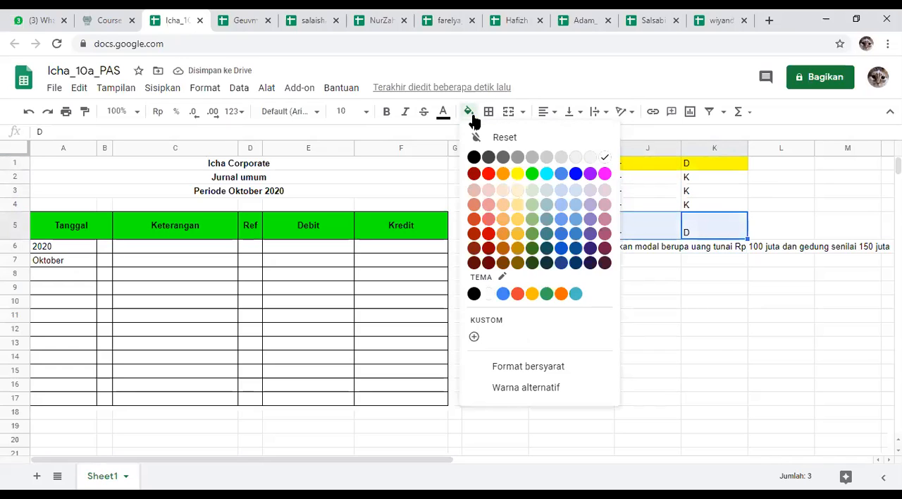
click(517, 173)
click(793, 206)
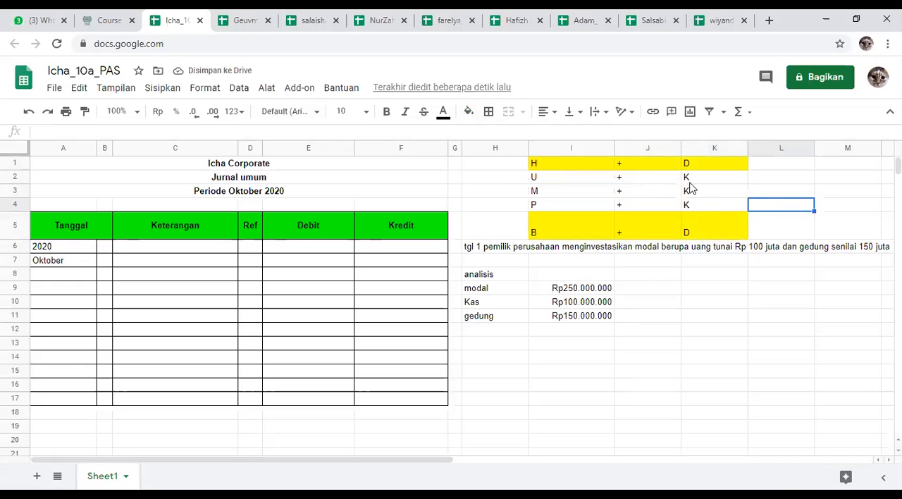
click(600, 179)
click(601, 196)
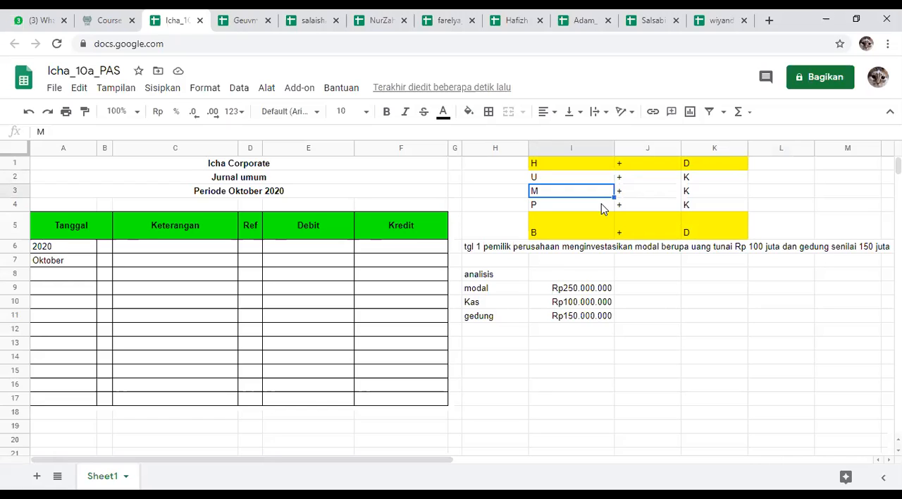
click(601, 206)
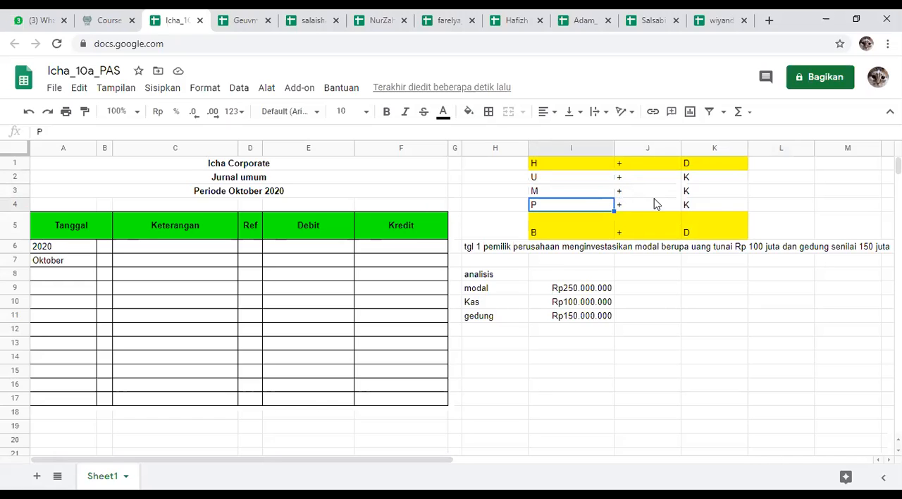
click(789, 202)
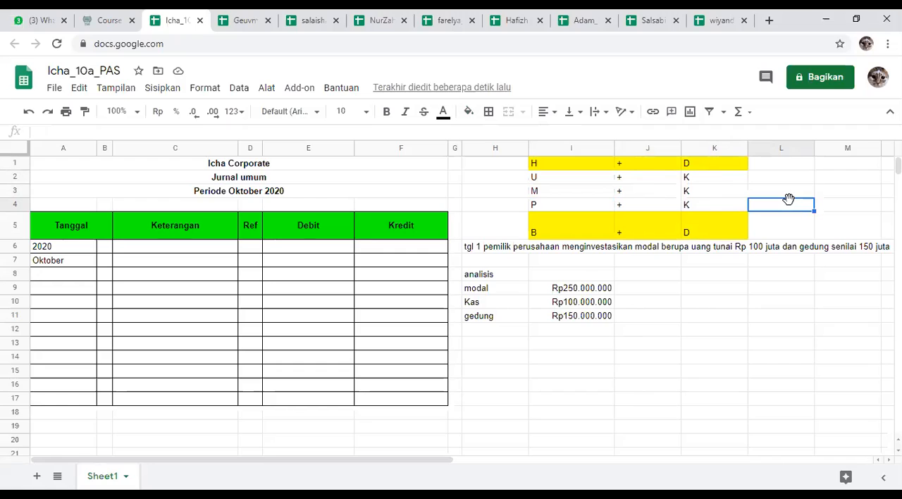
click(662, 166)
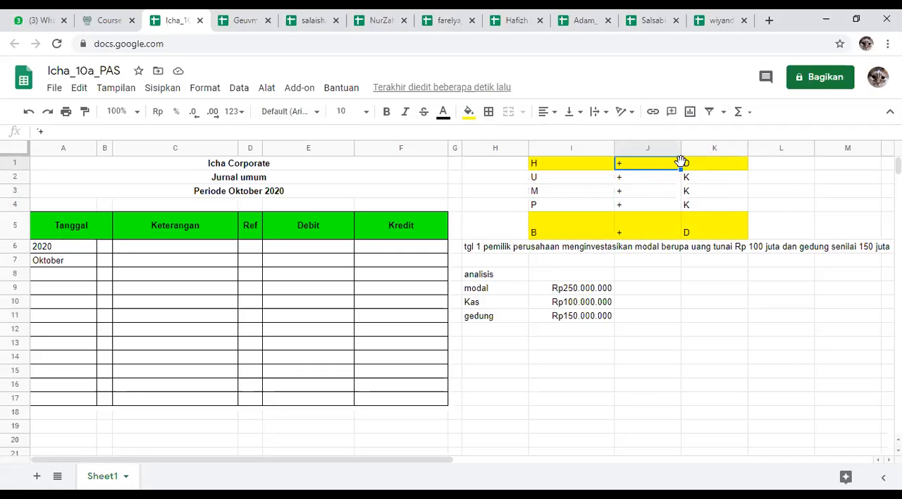
click(698, 168)
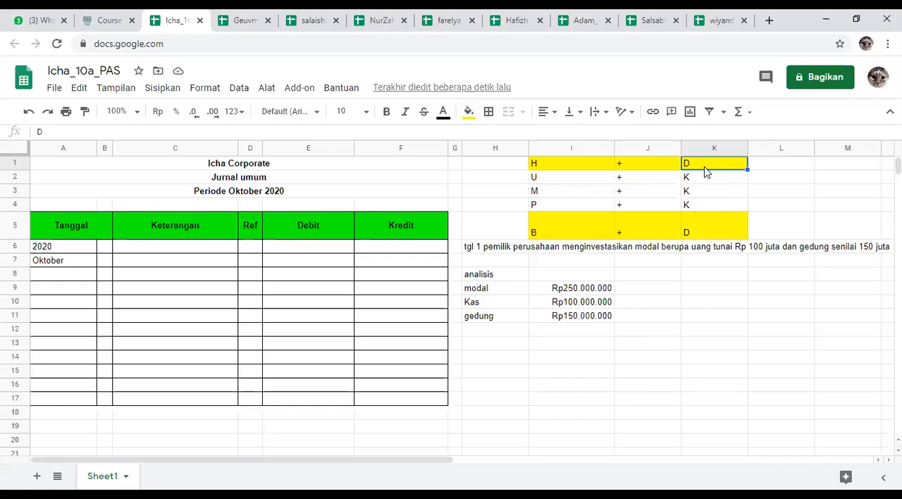
click(798, 171)
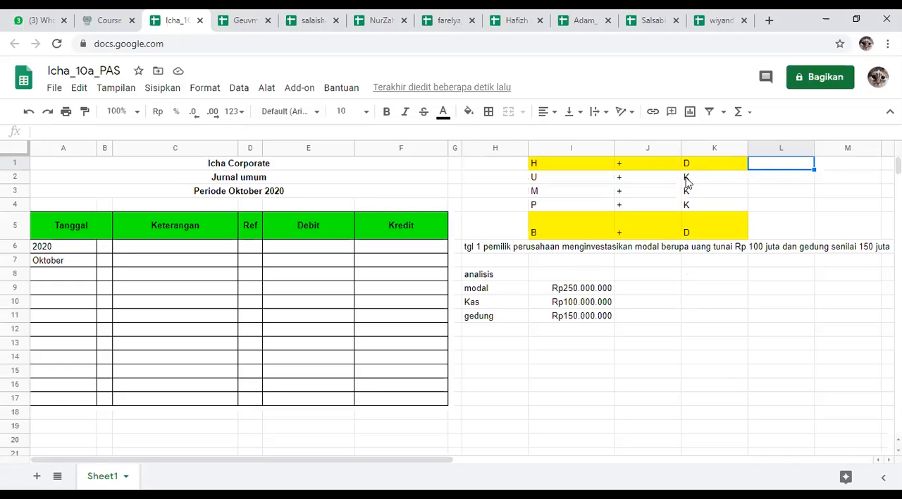
Step: Copy the unfilled plus sign from J3 into J9 beside the modal amount
click(636, 292)
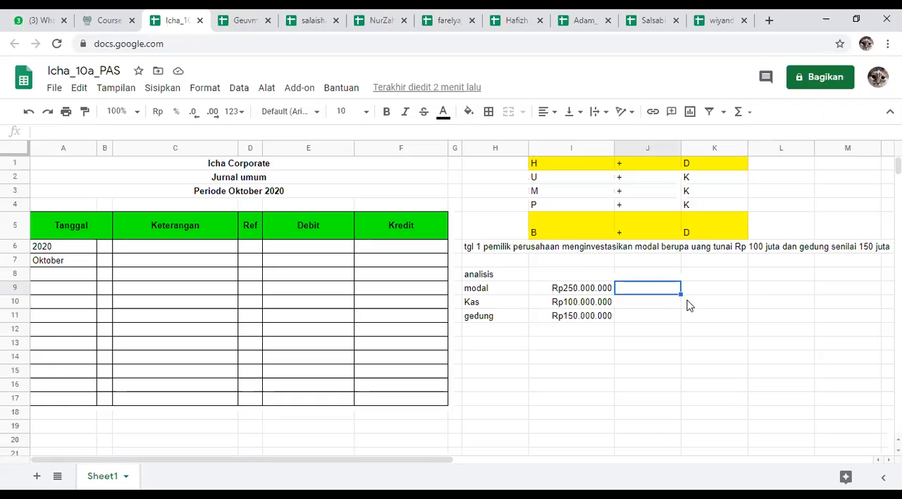
click(650, 166)
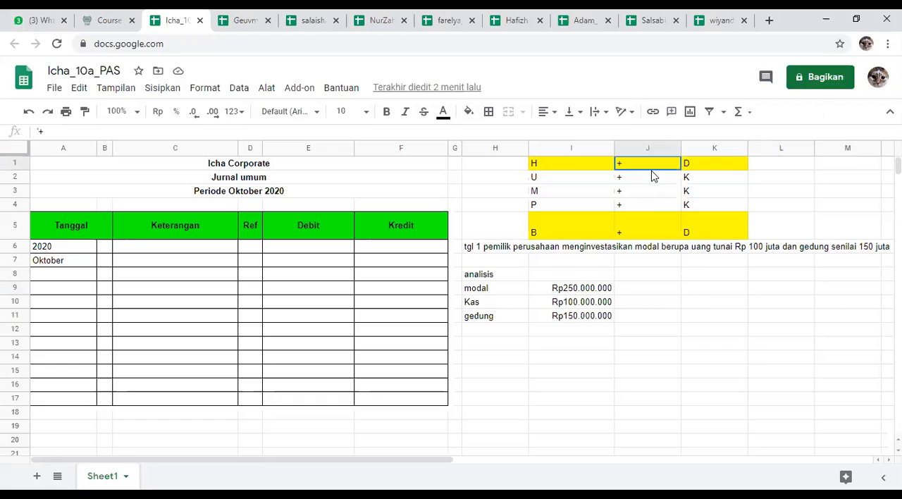
key(ctrl+c)
click(669, 291)
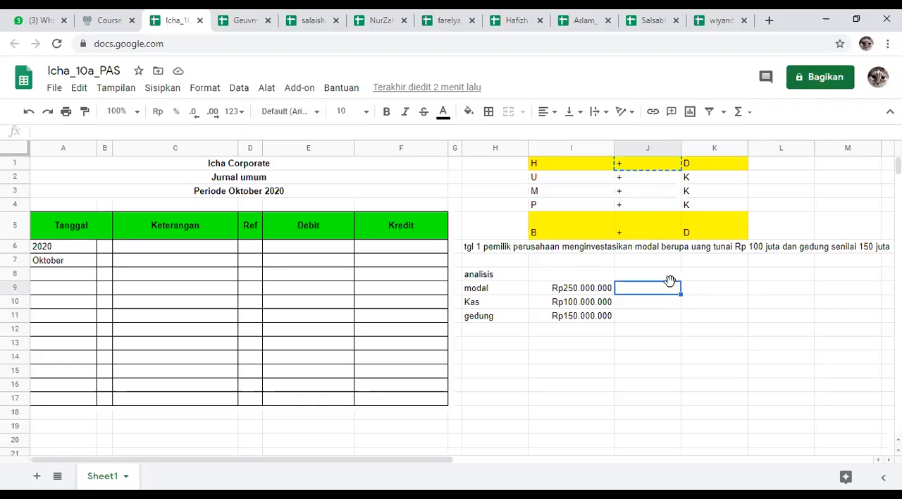
click(618, 192)
key(ctrl+c)
click(650, 282)
key(ctrl+v)
Step: Add plus signs in J10 and J11 beside the Kas and gedung amounts
click(657, 303)
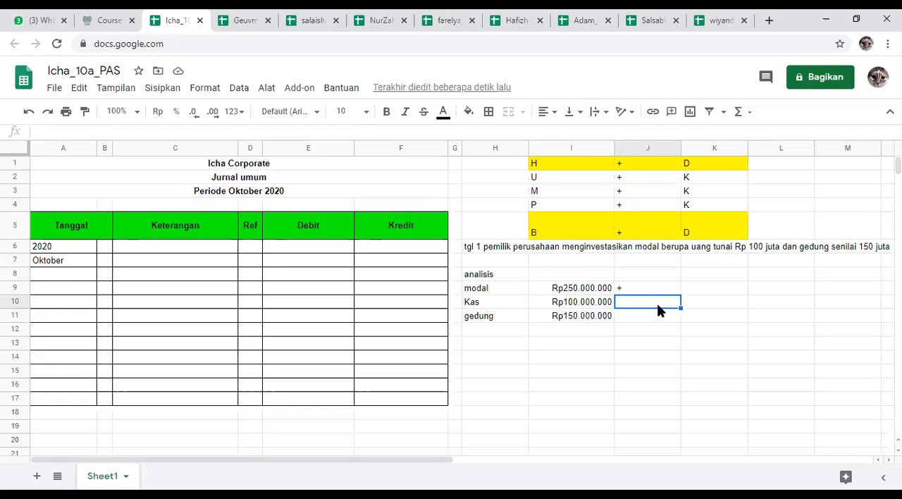
key(ctrl+v)
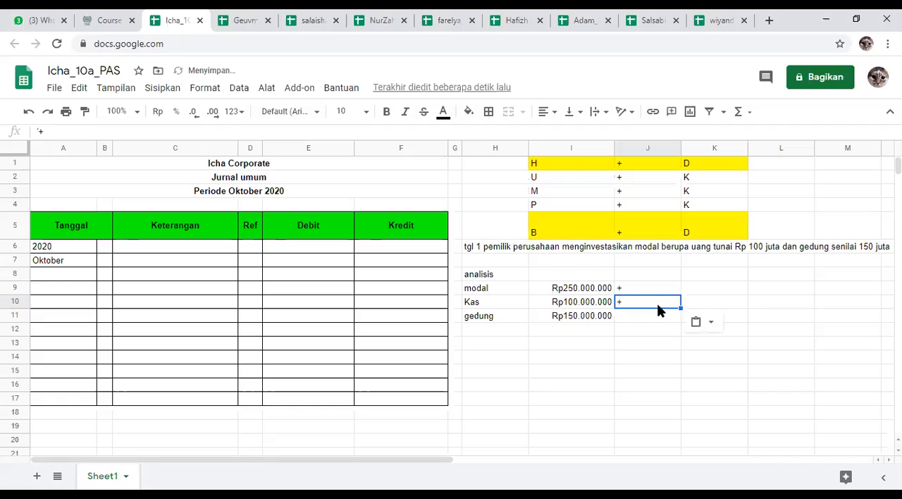
text('+)
key(Return)
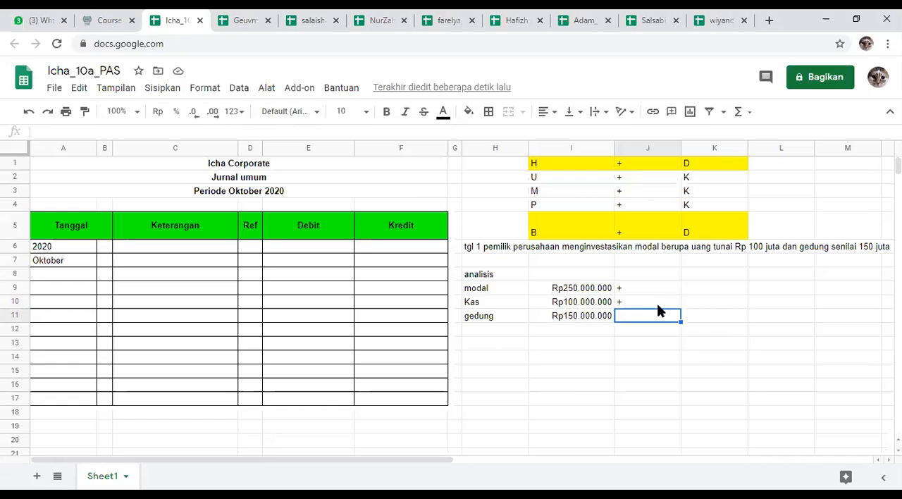
key(ctrl+v)
key(Return)
key(Return)
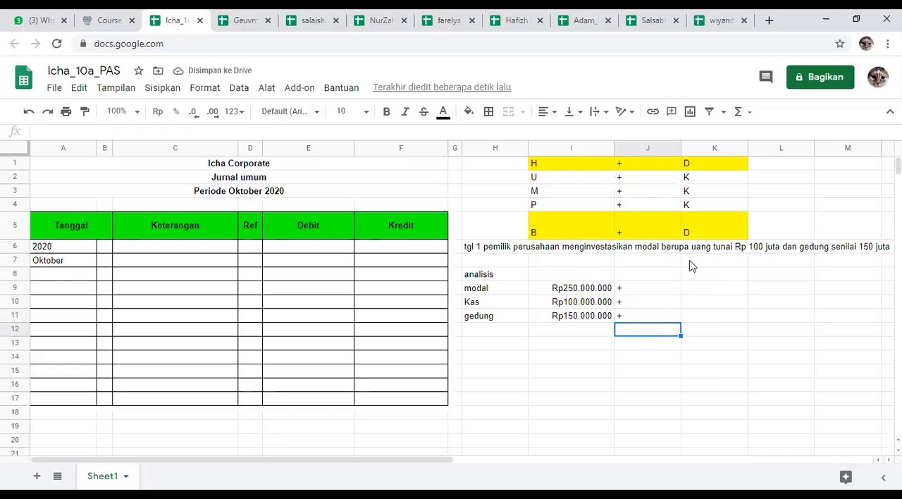
Step: Centre the debit/credit rule cells I1:K5 vertically
click(710, 293)
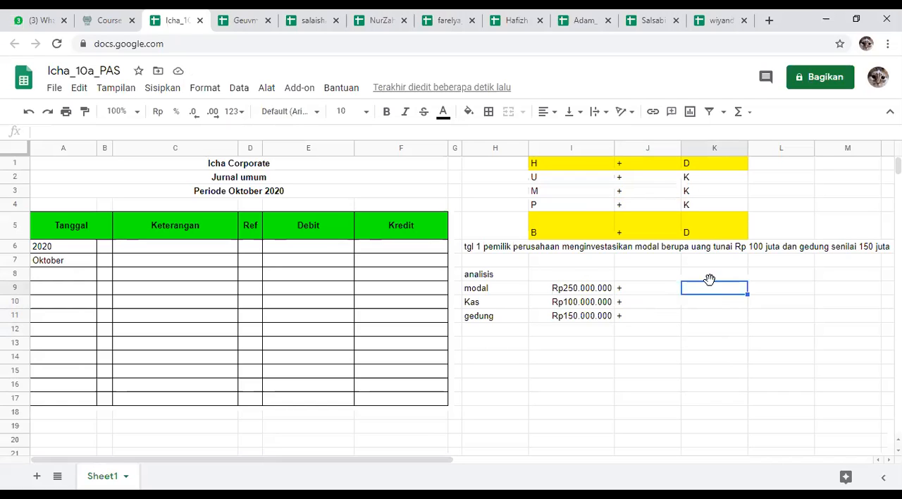
drag(542, 165, 711, 234)
click(568, 111)
click(588, 136)
click(636, 199)
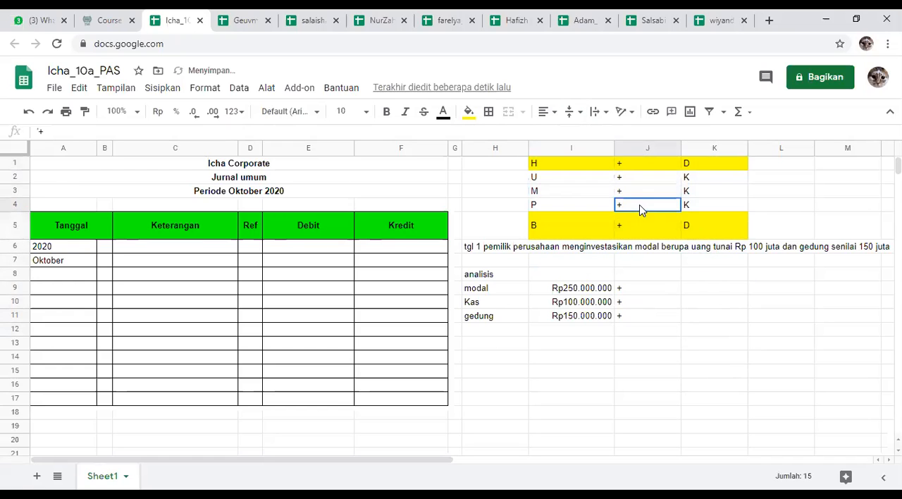
Step: Reduce the height of row 5 slightly and make row 1 slightly taller
drag(17, 239, 16, 236)
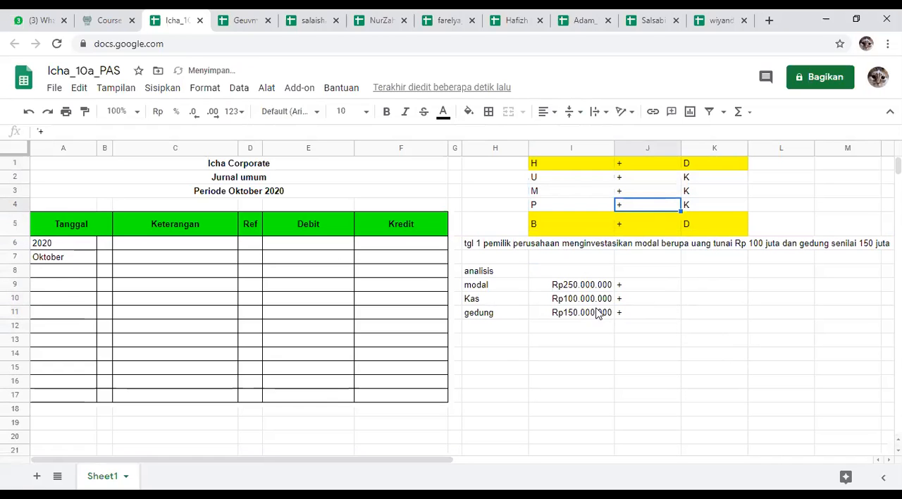
click(698, 315)
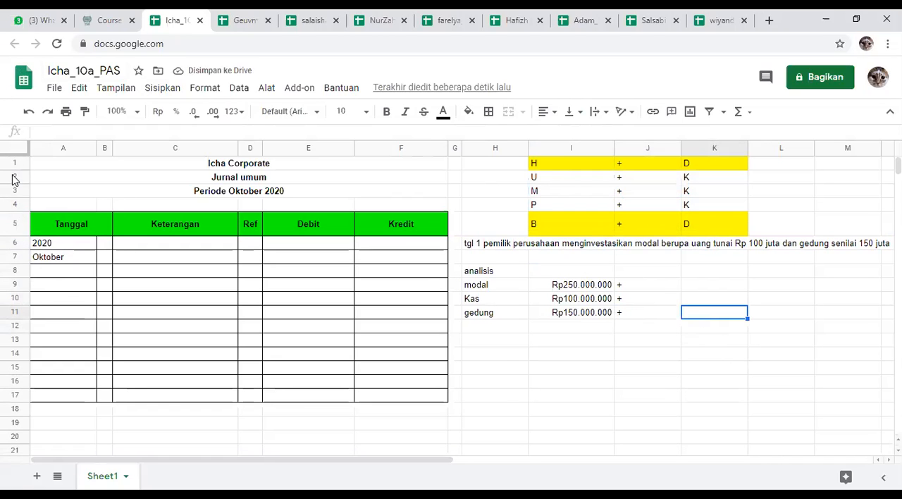
drag(17, 169, 17, 173)
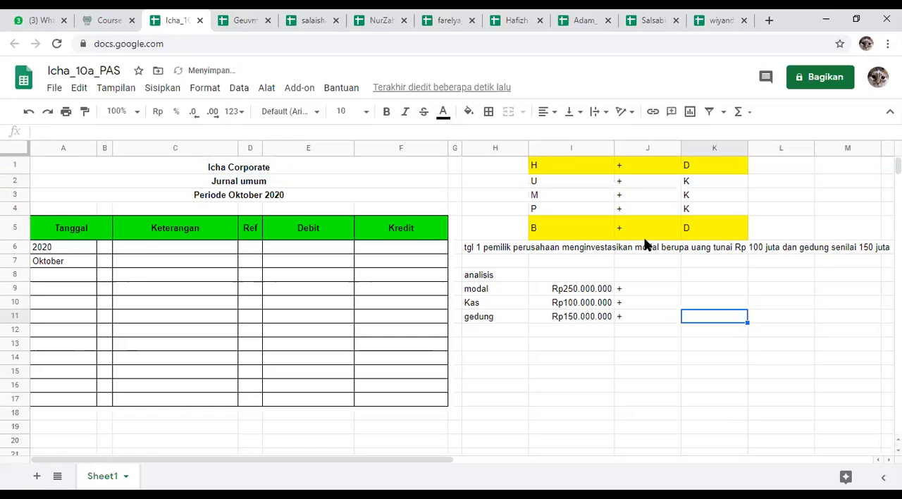
Step: Centre the plus signs and D/K letters in J1:K5 horizontally
click(702, 228)
drag(564, 166, 672, 210)
click(672, 210)
click(564, 182)
drag(564, 183, 707, 209)
drag(626, 169, 691, 227)
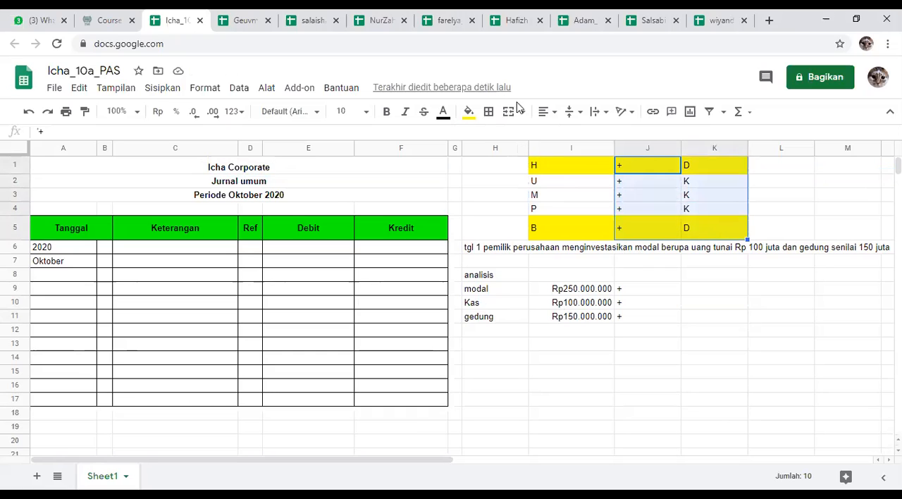
click(547, 111)
click(561, 132)
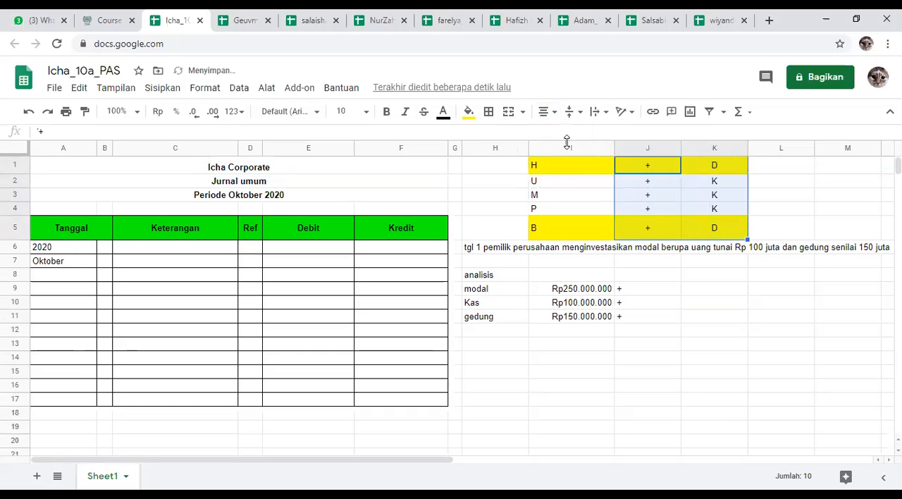
Step: Centre the plus signs in J9:J11 horizontally
click(656, 317)
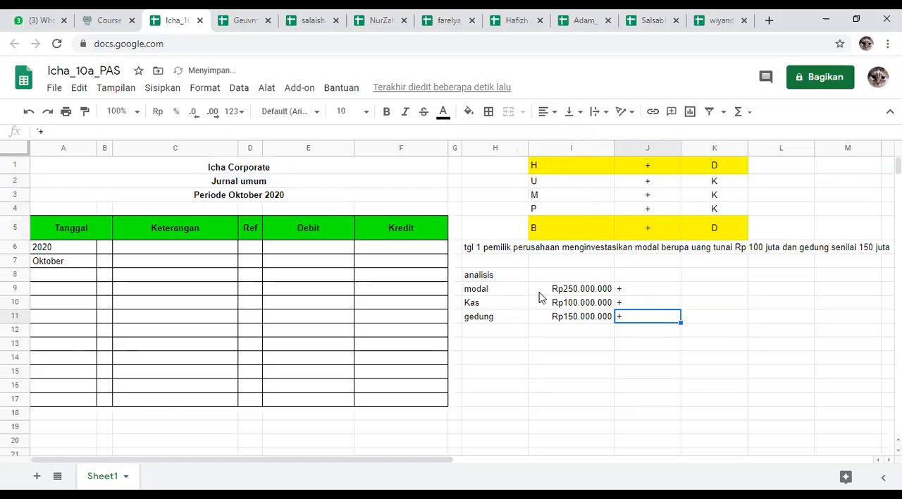
drag(638, 290, 644, 317)
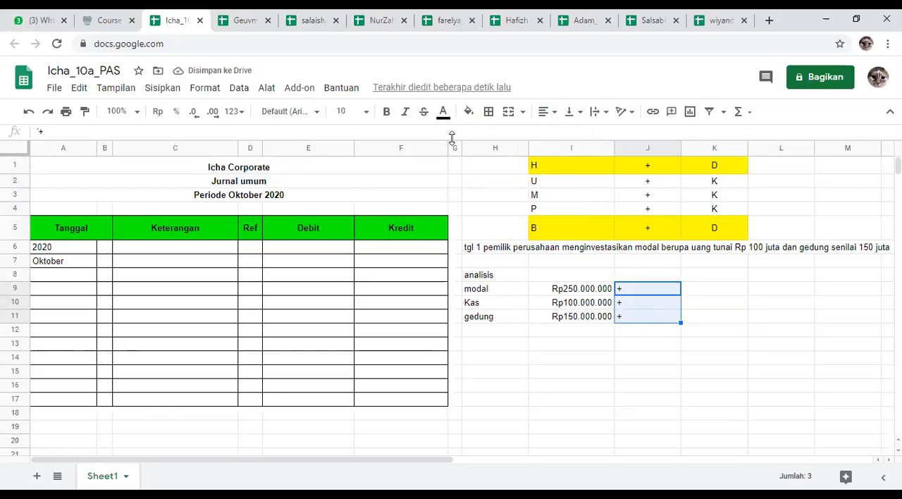
click(547, 111)
click(562, 132)
click(687, 274)
Step: Enter K in K9 to mark modal as a credit
click(699, 290)
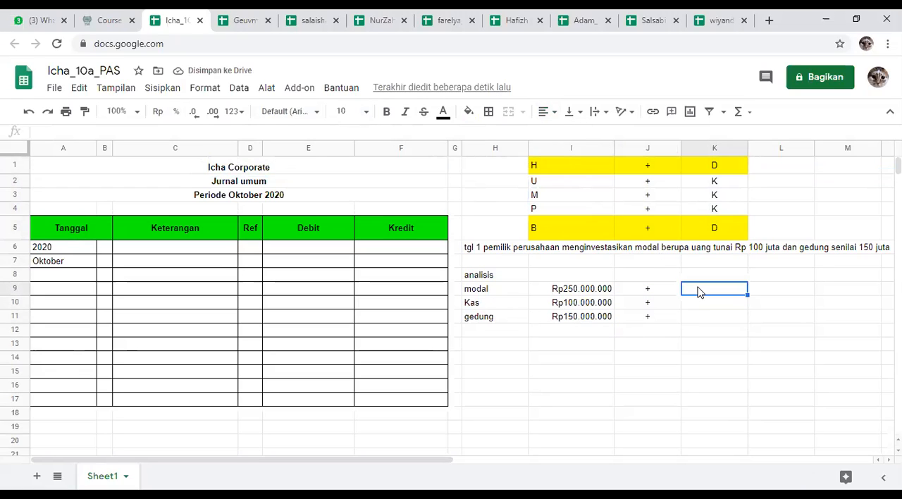
text(K)
key(Return)
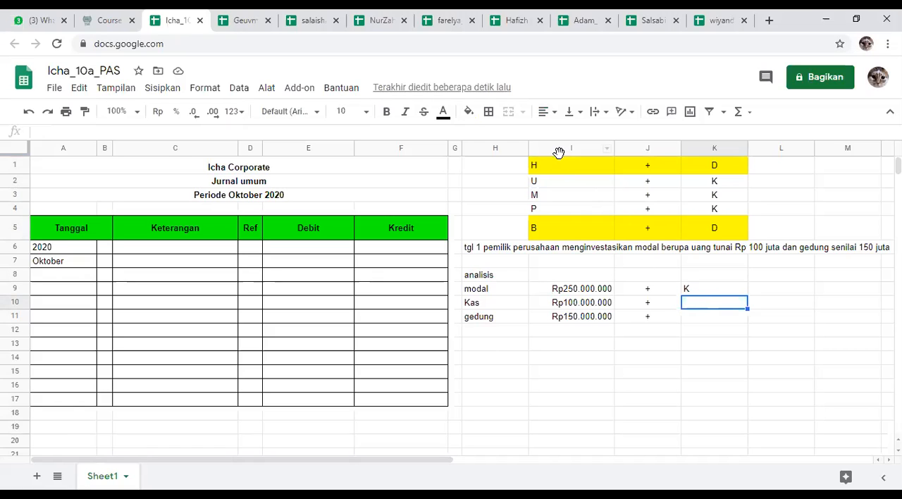
Step: Centre the account-group letters H, U, M, P and B in I1:I5 horizontally
drag(562, 167, 563, 227)
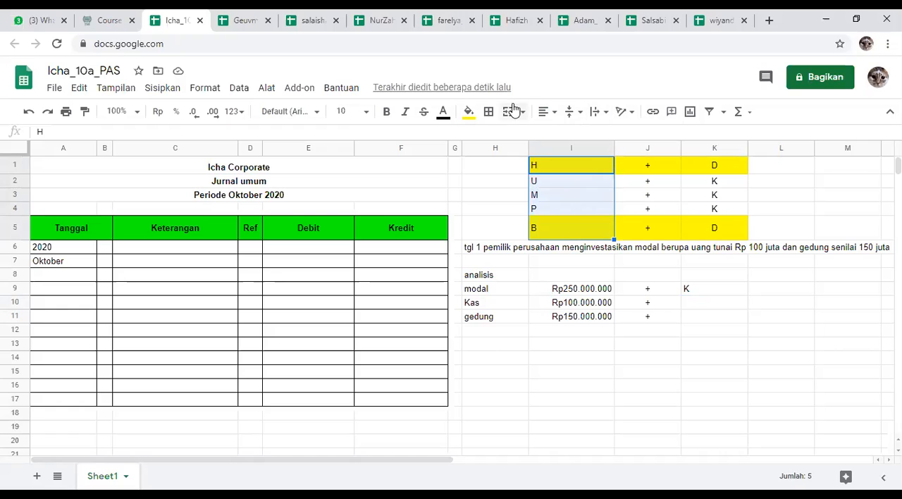
click(548, 112)
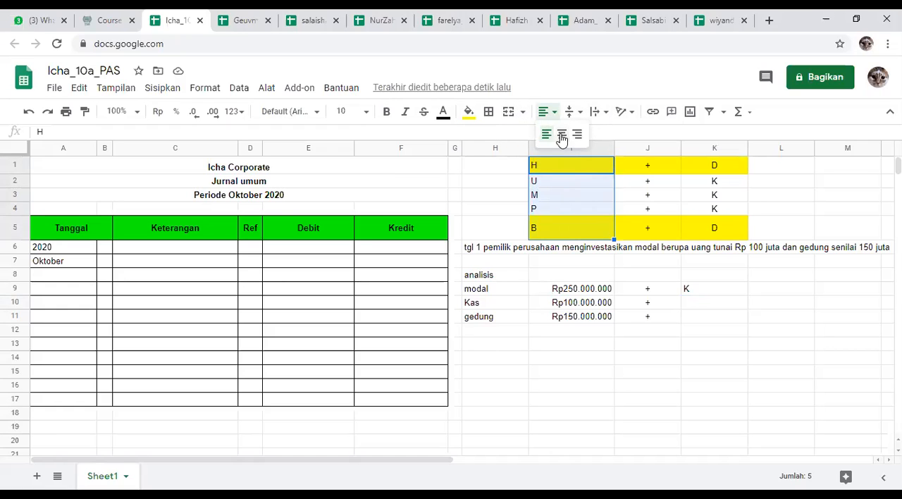
click(562, 134)
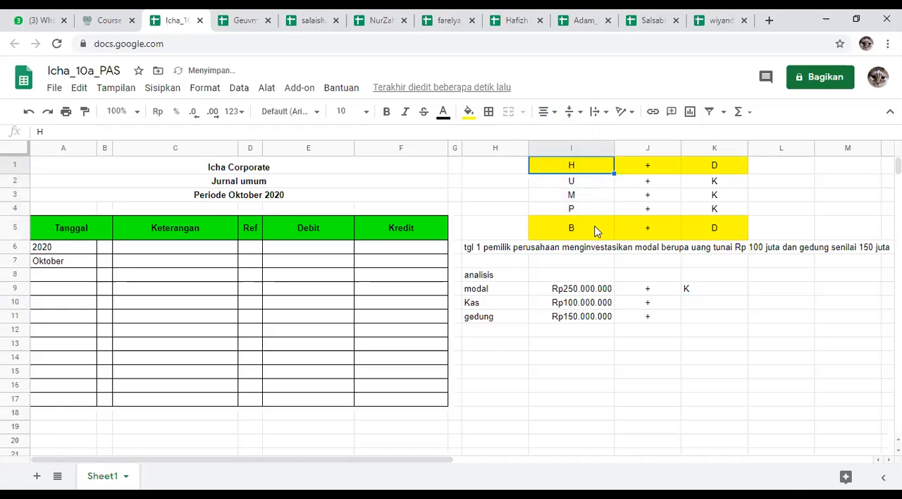
Step: Centre the analysis table's debit/credit cells K9:K11 horizontally
click(690, 303)
drag(699, 294, 703, 317)
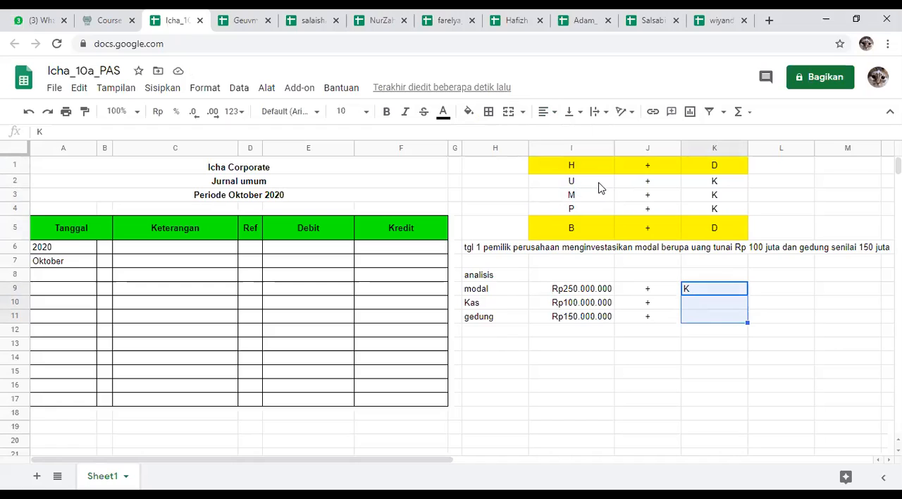
click(596, 214)
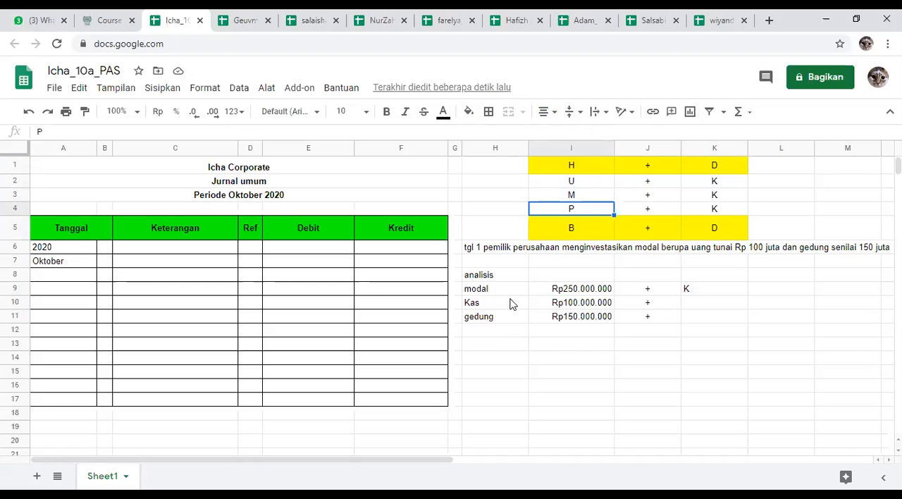
click(695, 293)
drag(695, 293, 697, 317)
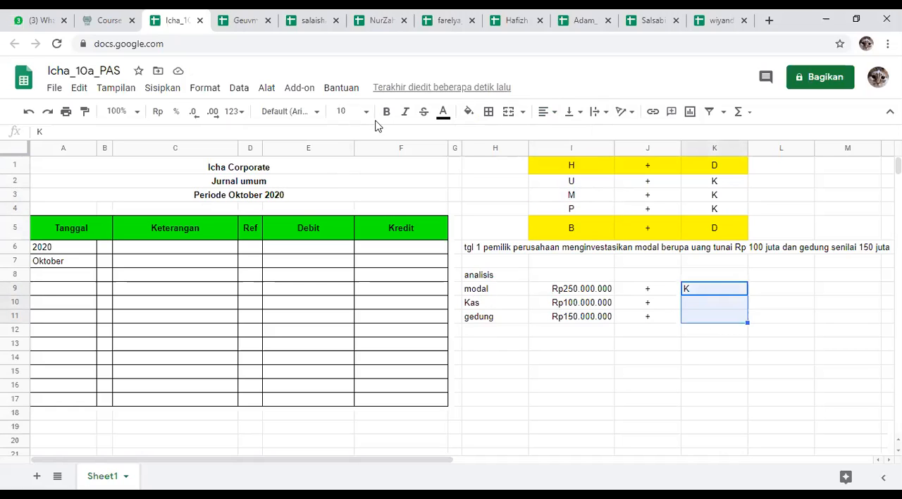
click(544, 111)
click(561, 133)
Step: Enter D in K10 to mark Kas as a debit
click(699, 306)
text(D)
key(Return)
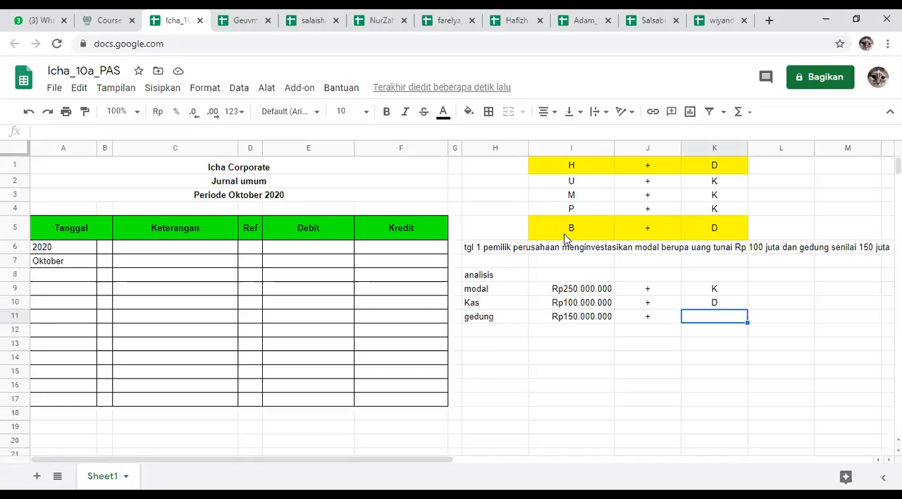
click(521, 304)
click(517, 318)
drag(497, 289, 528, 304)
key(ctrl+c)
click(506, 332)
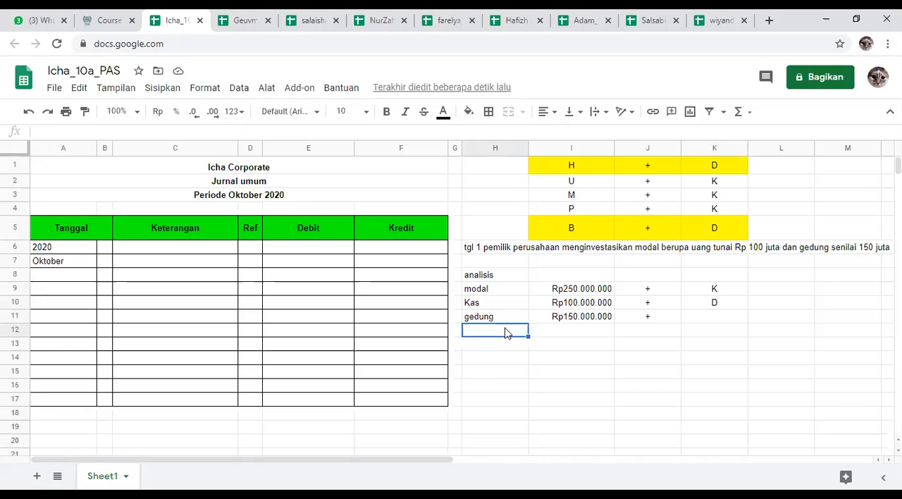
click(505, 308)
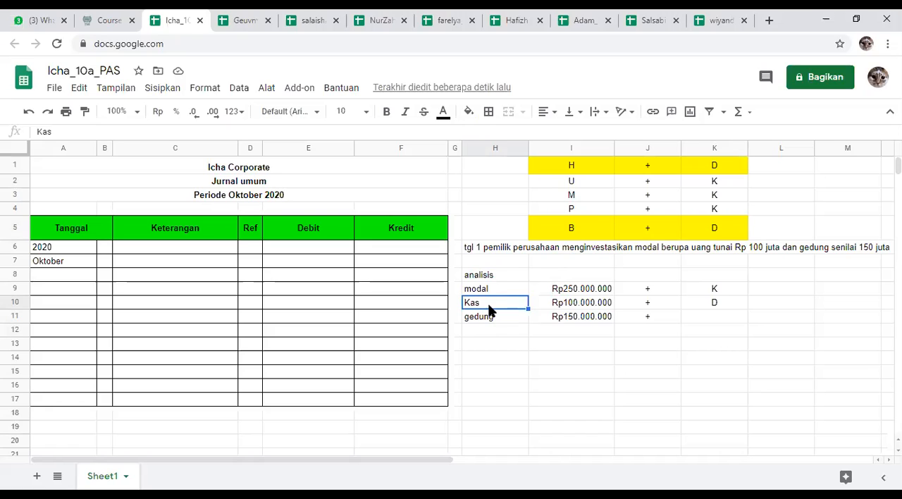
click(497, 318)
click(506, 304)
click(502, 320)
double_click(473, 323)
drag(469, 316, 458, 319)
click(495, 332)
click(499, 317)
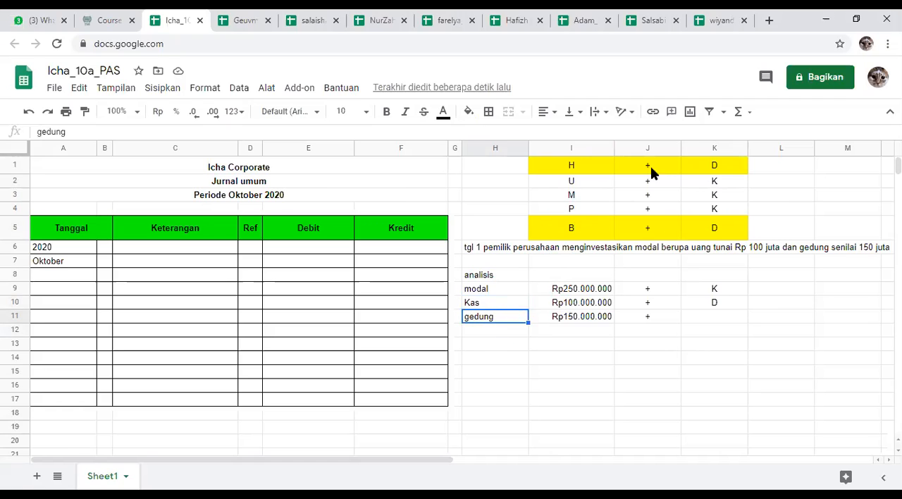
Step: Enter D in K11 to mark gedung as a debit
click(738, 324)
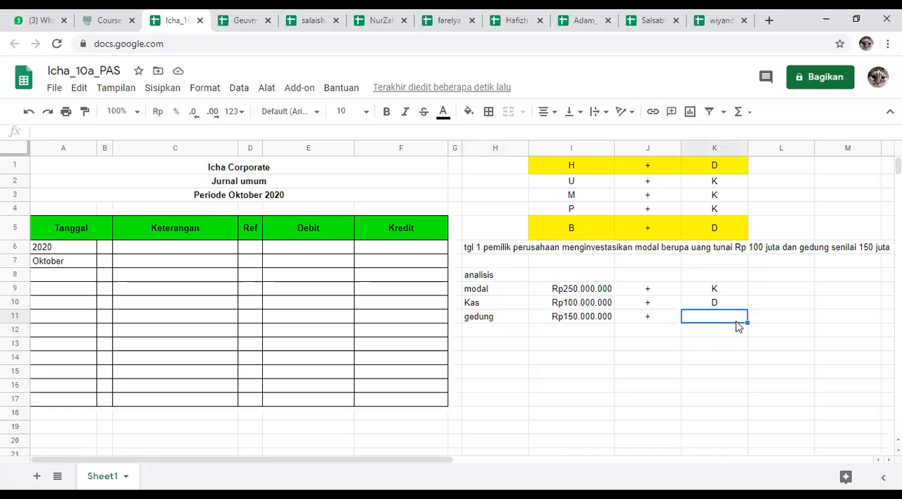
text(D)
key(Return)
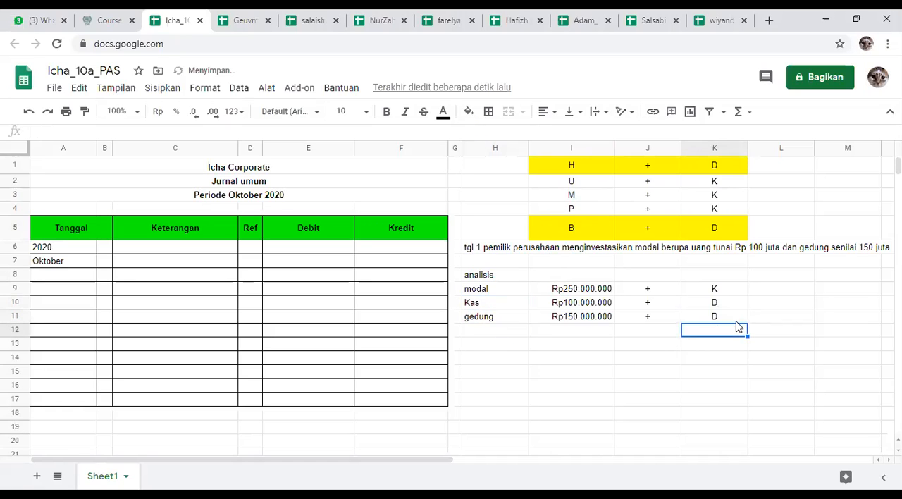
Step: Capitalise the first letter of the building account in H11 so it reads Gedung
click(467, 321)
double_click(462, 322)
click(468, 316)
drag(470, 315, 456, 319)
text(G)
key(Return)
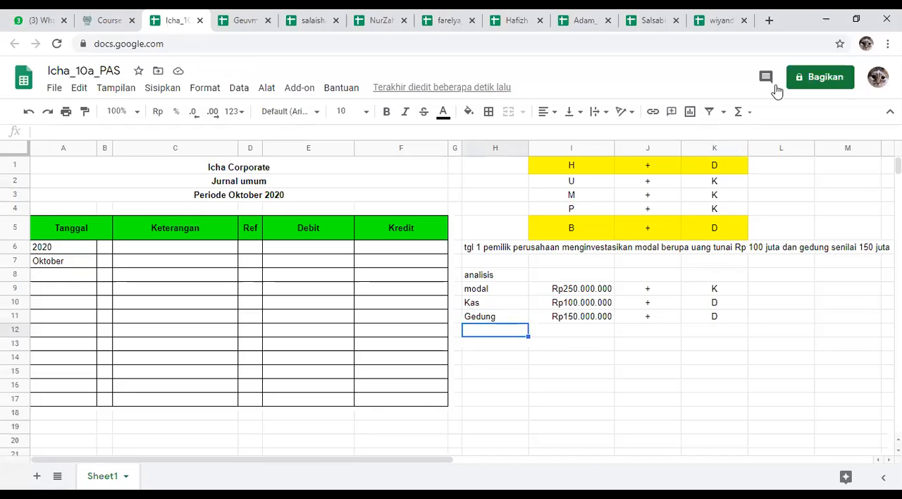
click(597, 372)
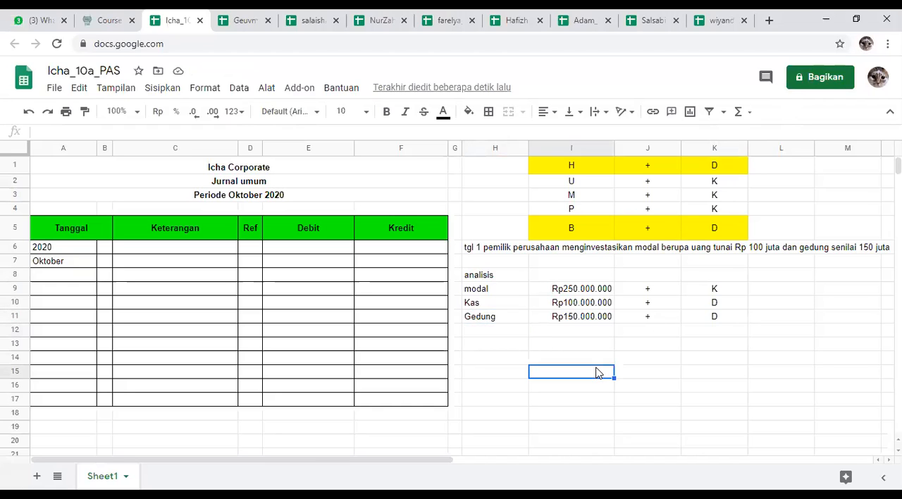
drag(509, 293, 709, 315)
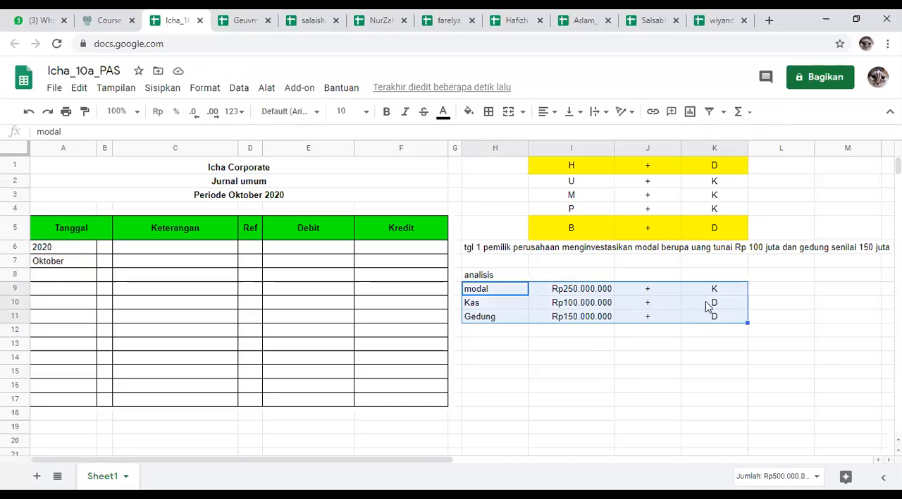
click(723, 346)
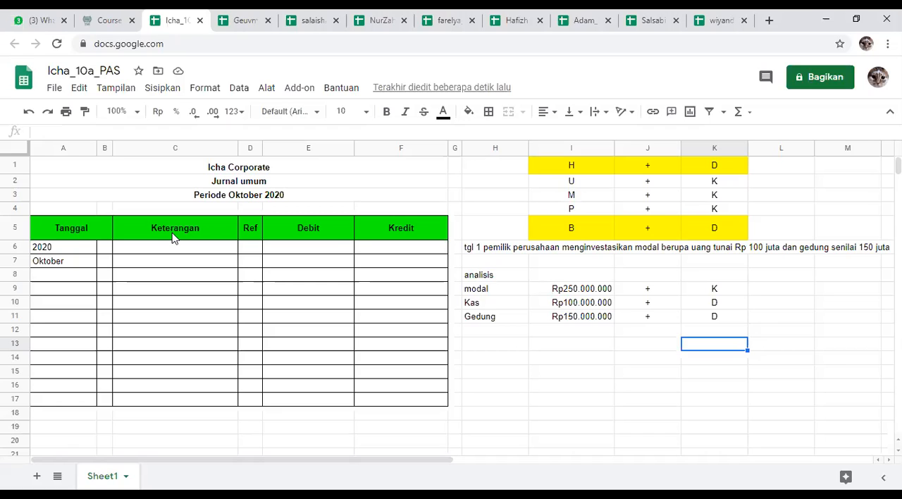
Step: Enter day 1 in B6 of the journal's Tanggal column
click(103, 250)
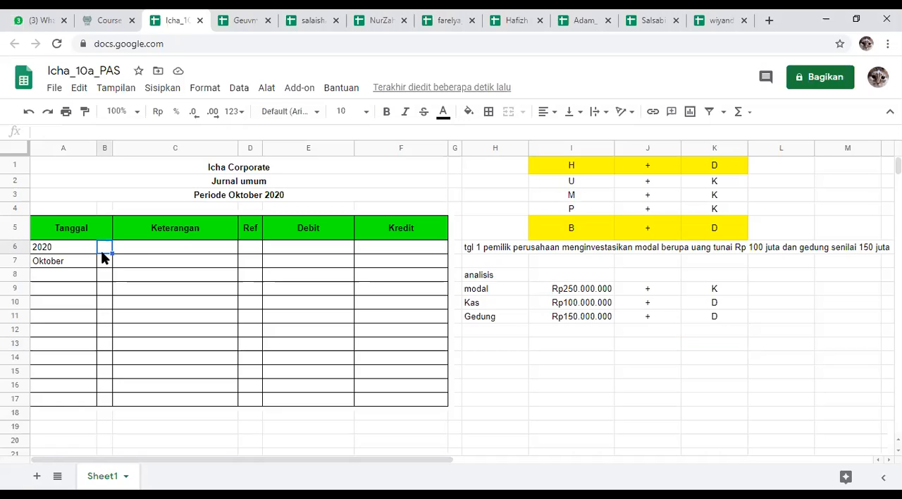
text(1)
key(Tab)
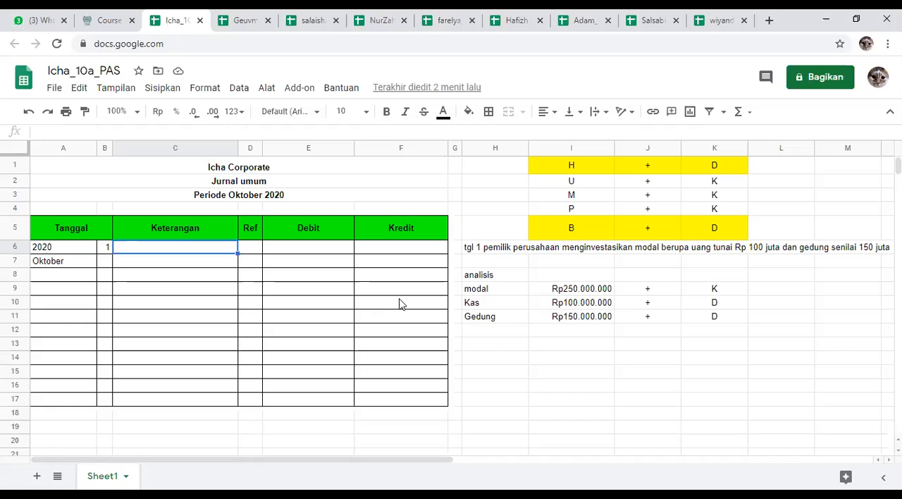
text(KAS)
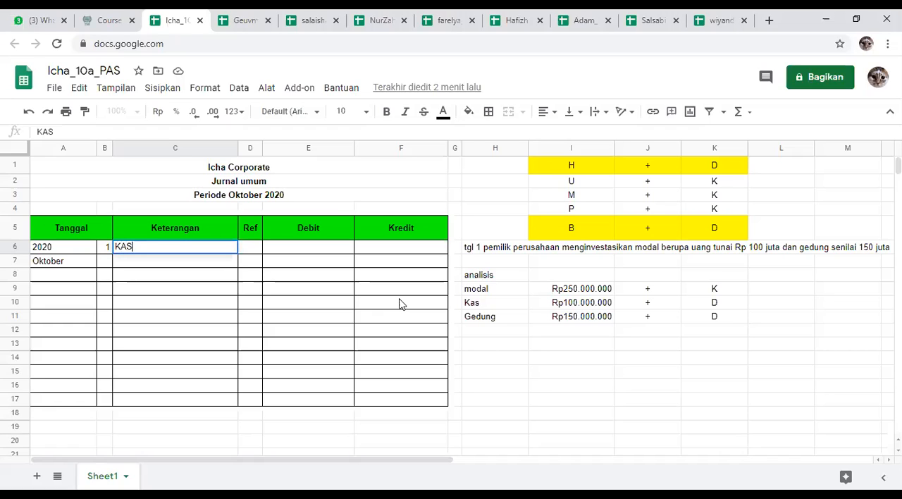
key(BackSpace)
key(BackSpace)
Step: Enter Kas in C6 as the journal's first Keterangan entry
key(BackSpace)
key(Tab)
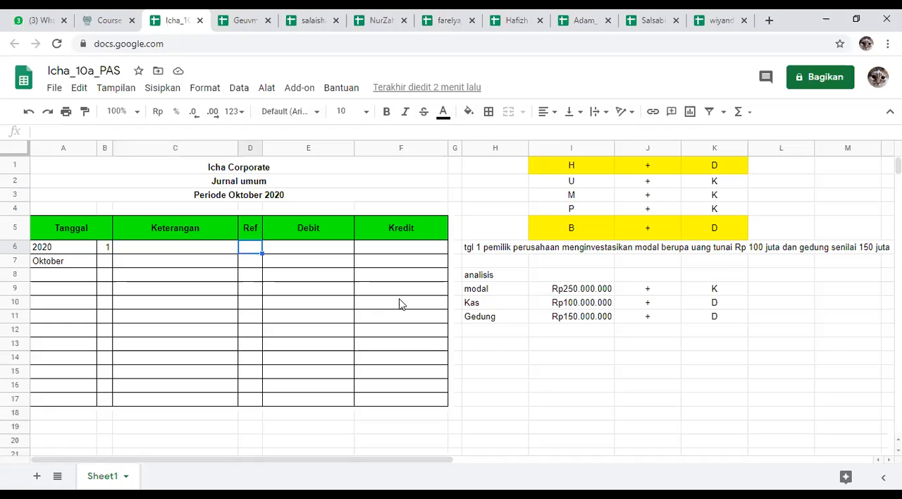
click(177, 248)
double_click(177, 248)
text(KA)
key(BackSpace)
key(BackSpace)
text(Kas)
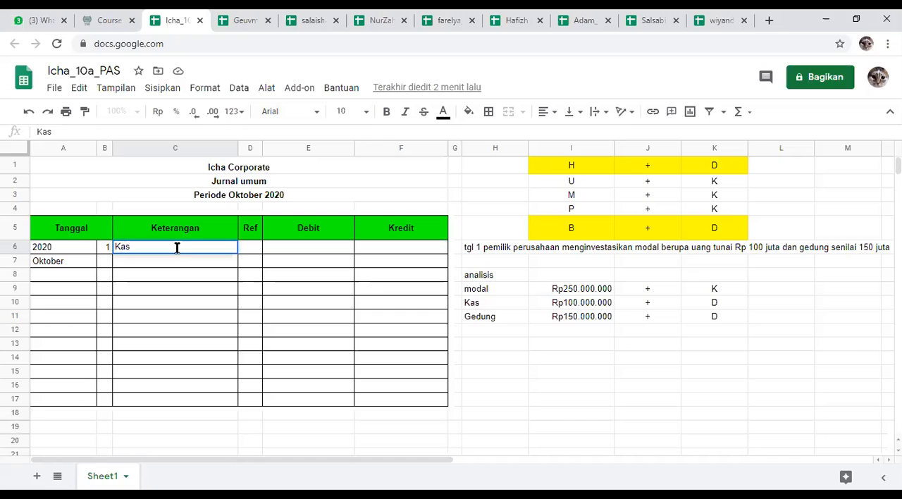
key(Return)
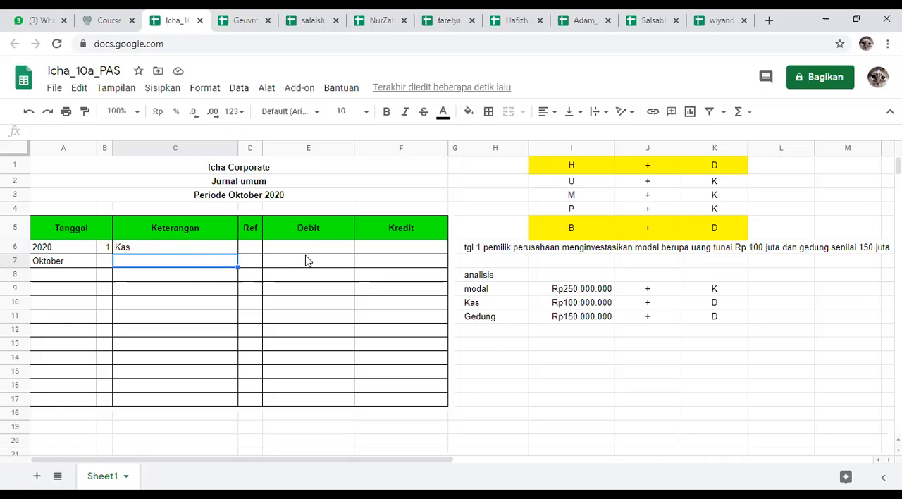
Step: Fill the Debit cell E6 for Kas with the formula =I10, referencing its amount in the analysis
click(311, 254)
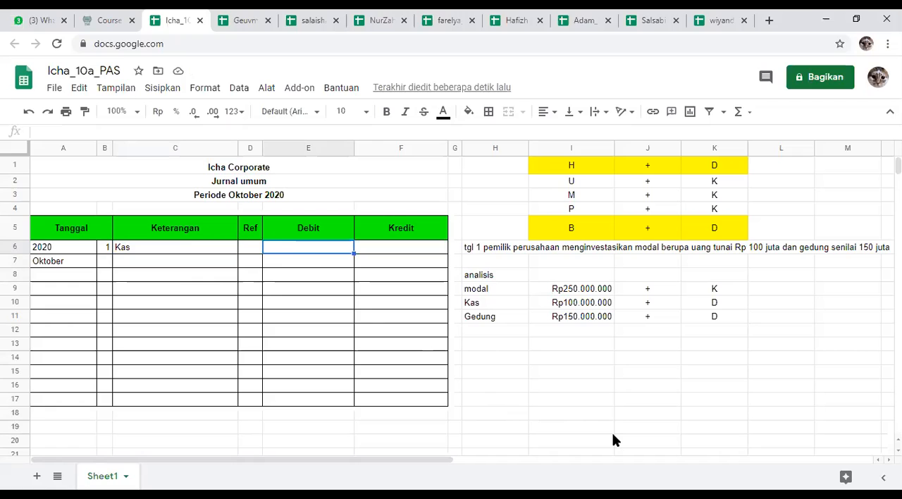
text(=)
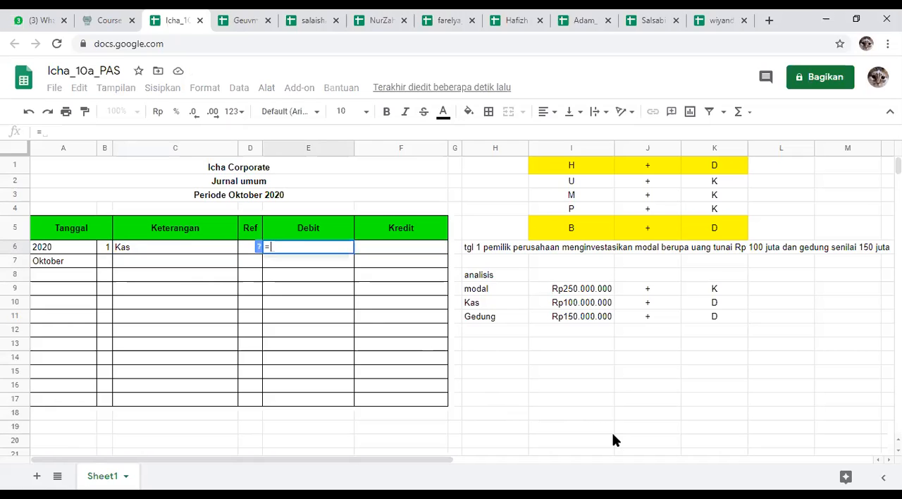
click(558, 304)
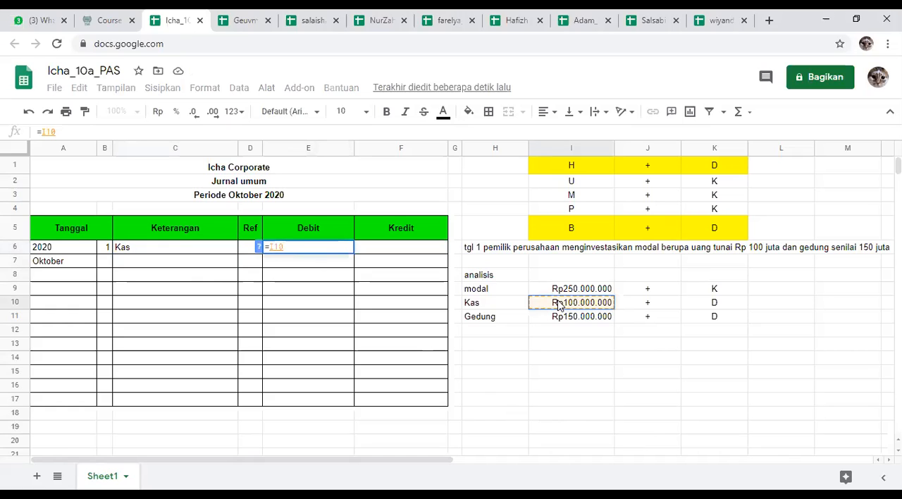
key(Return)
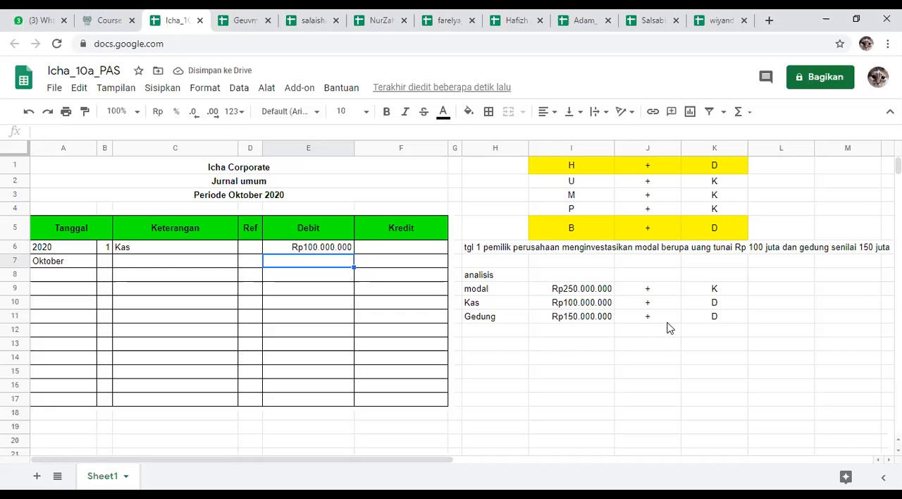
Step: Fill the Keterangan cell C7 with the formula =H11 to bring in the Gedung account name
click(731, 305)
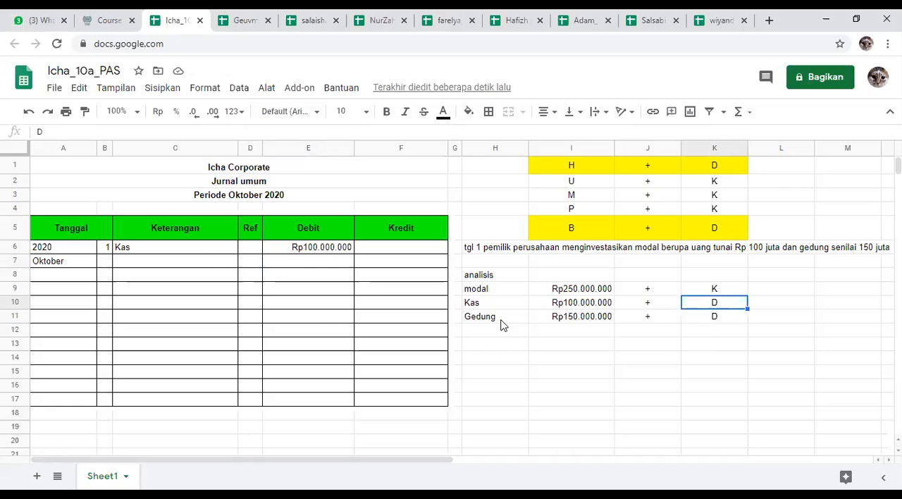
click(202, 268)
text(=)
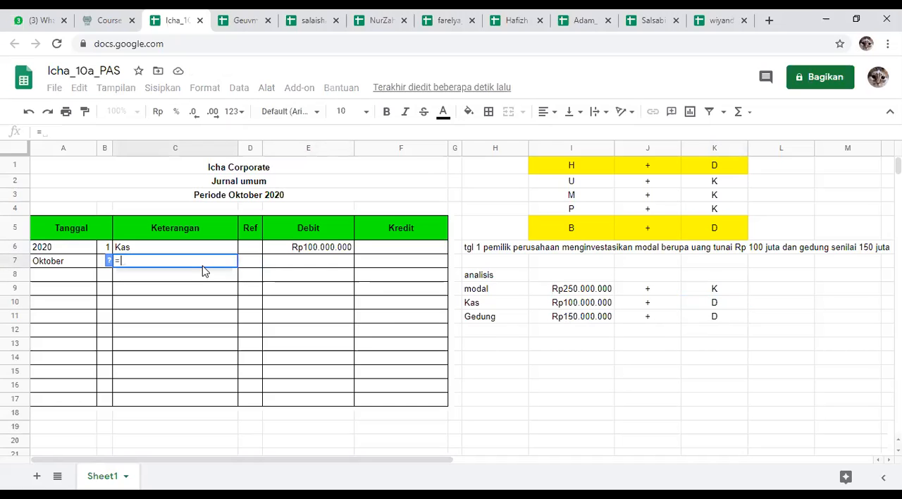
click(490, 319)
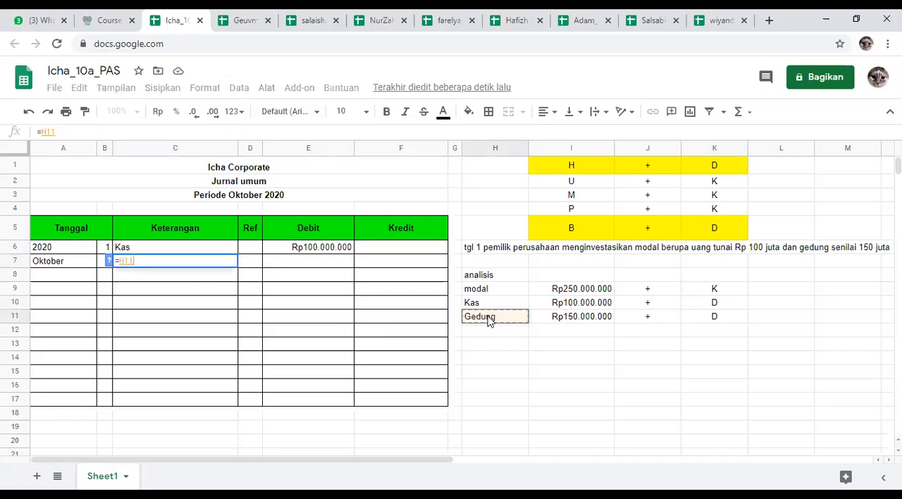
key(Return)
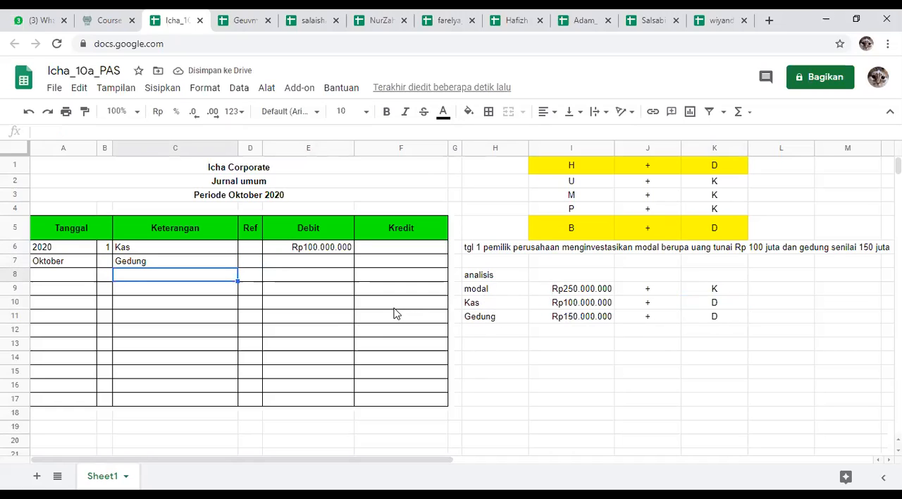
Step: Fill the Debit cell E7 for Gedung with the formula =I11, referencing its amount in the analysis
click(331, 267)
text(=)
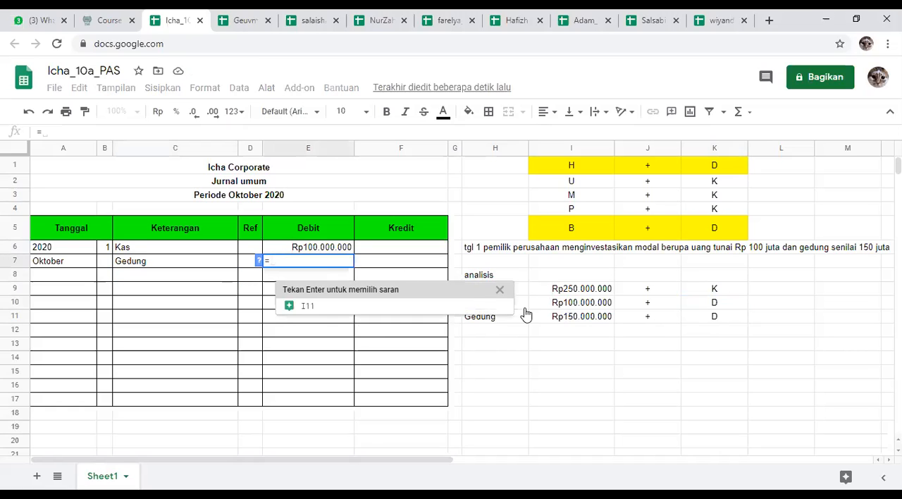
click(541, 318)
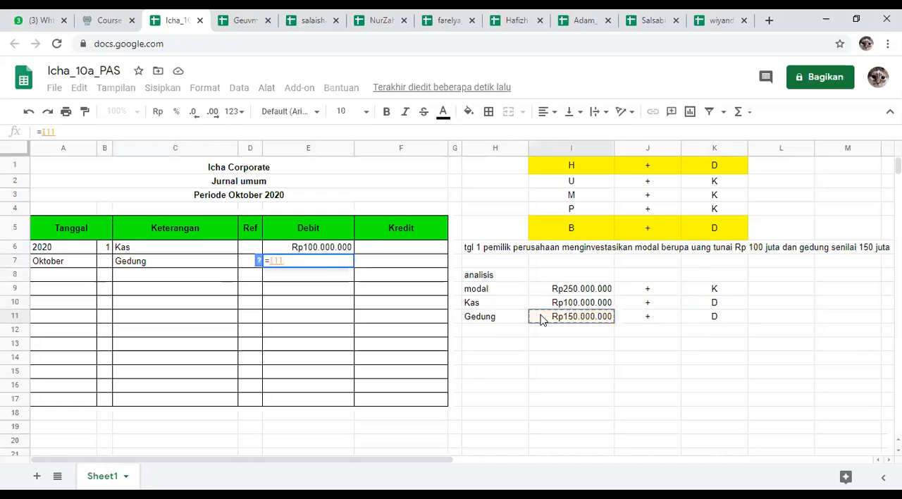
key(Return)
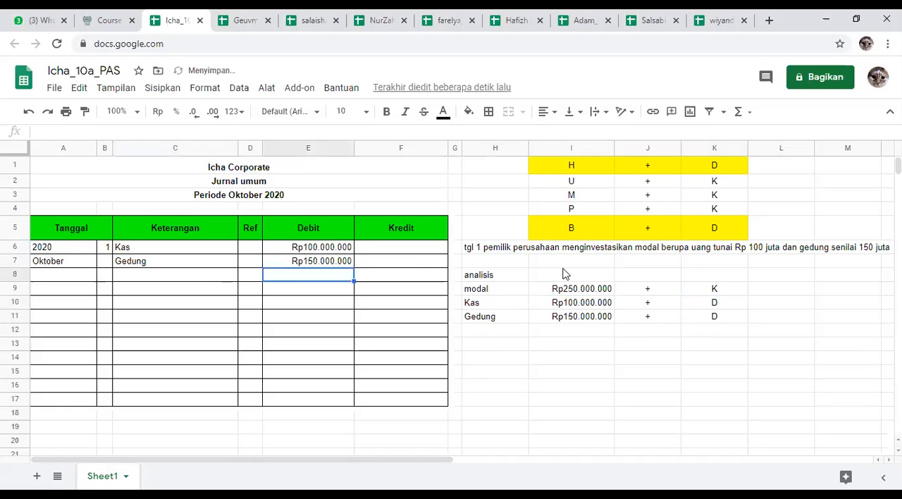
Step: Enter a dash in the Kredit cells F6 and F7 for the Kas and Gedung rows
click(416, 254)
text(-)
text(0)
key(Return)
Step: Centre the dashes in the Kredit cells F6 and F7 horizontally
drag(416, 255, 416, 263)
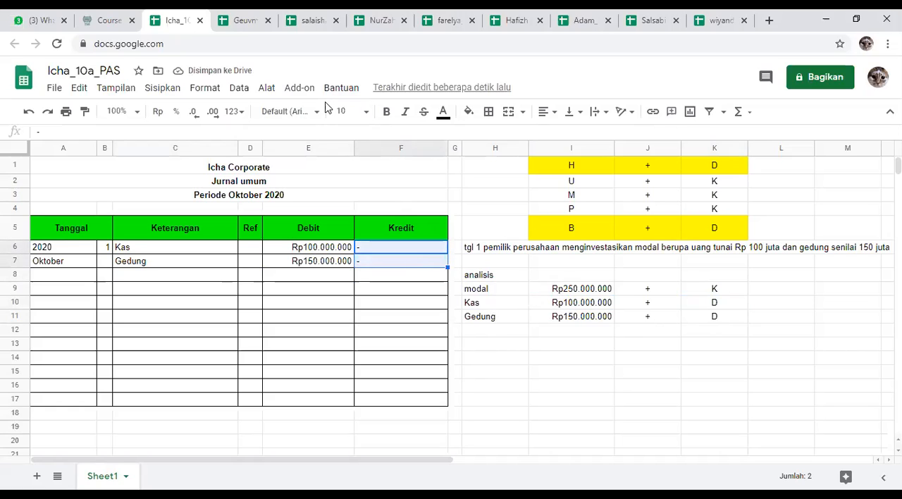
click(546, 112)
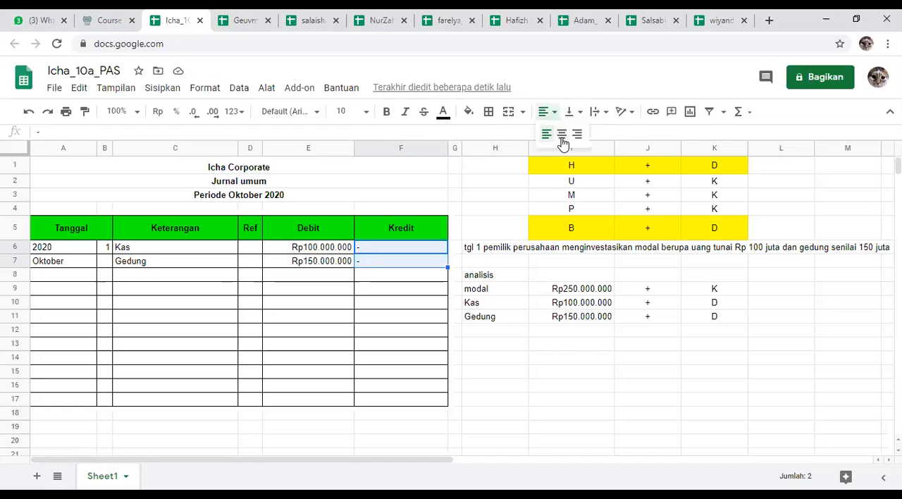
click(562, 134)
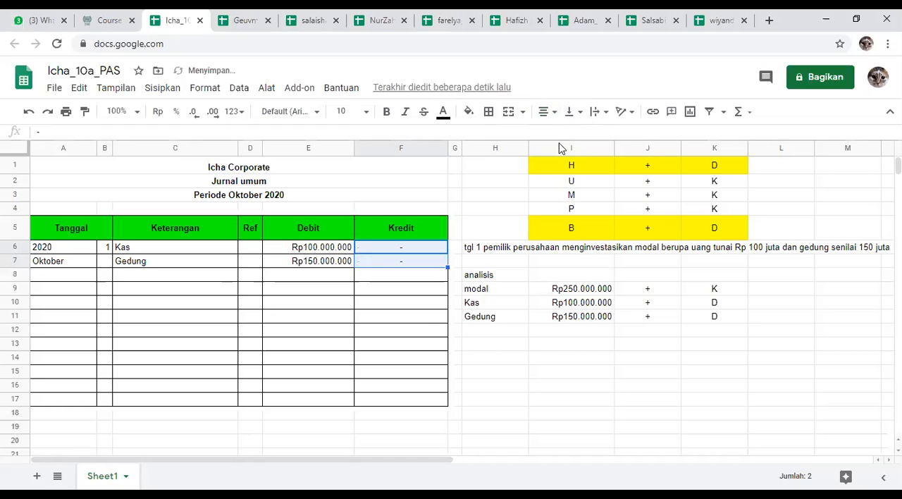
click(313, 326)
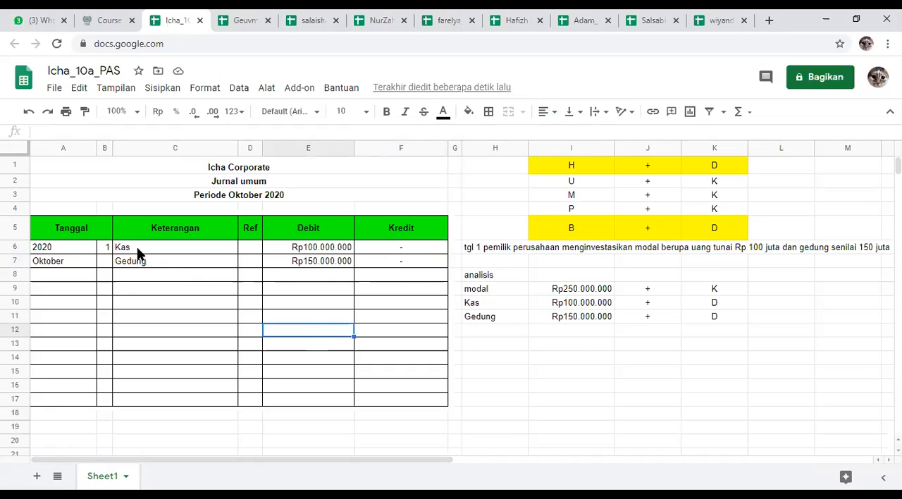
Step: Fill the Keterangan cell C8 with the formula =H9 to bring in the capital account name from the analysis
click(164, 279)
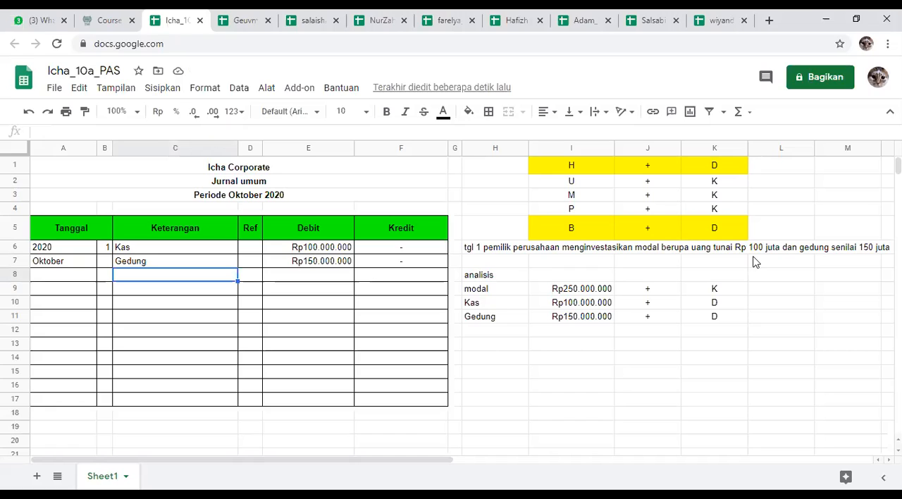
click(740, 373)
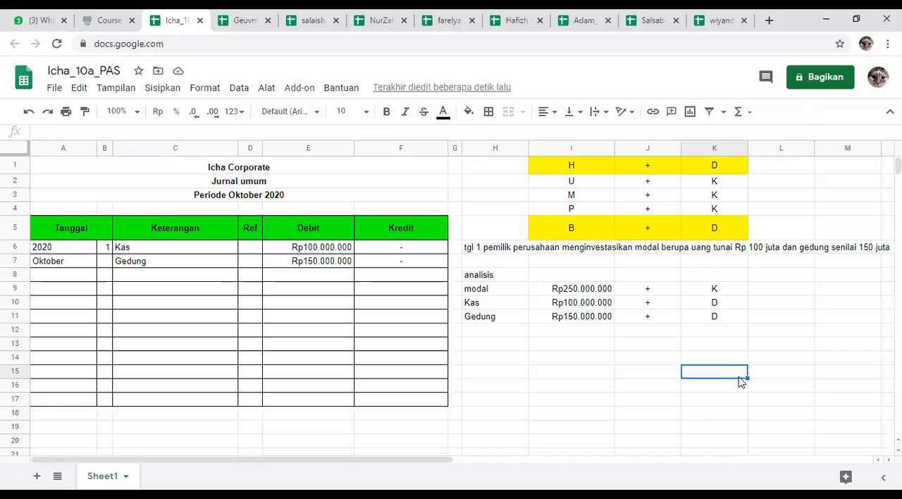
click(167, 265)
click(167, 276)
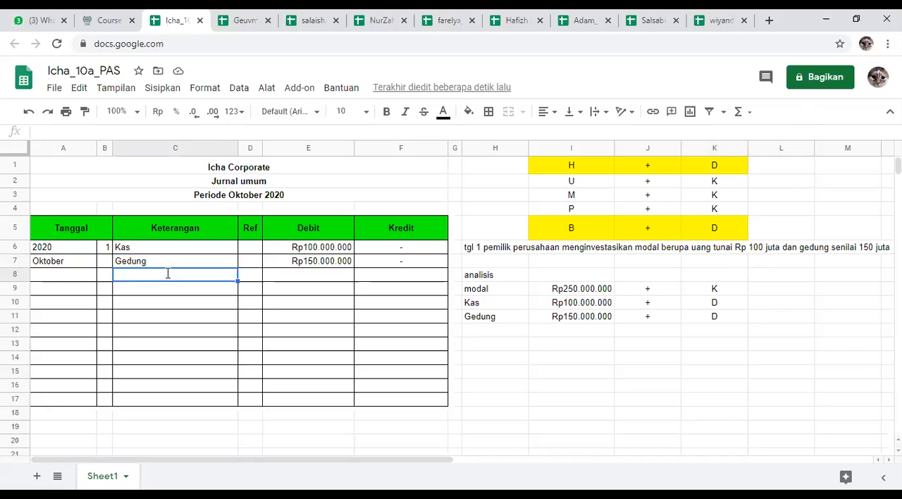
text(=)
click(536, 292)
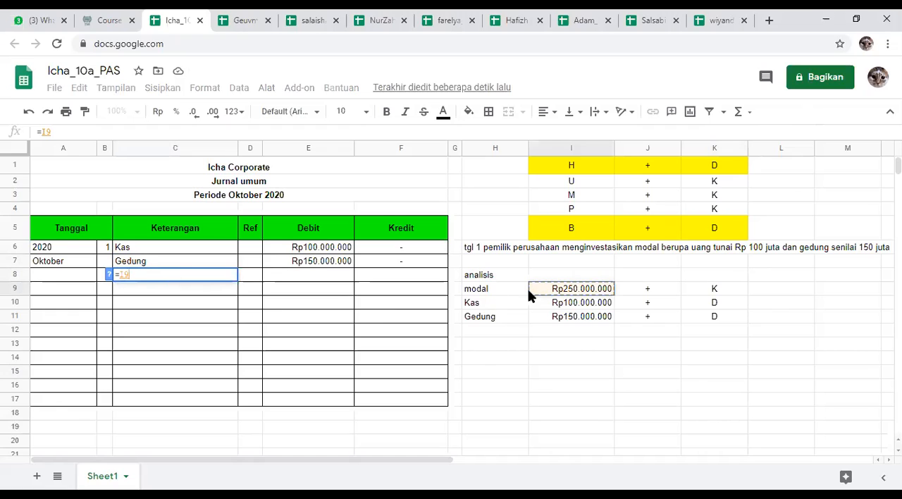
click(512, 296)
key(Return)
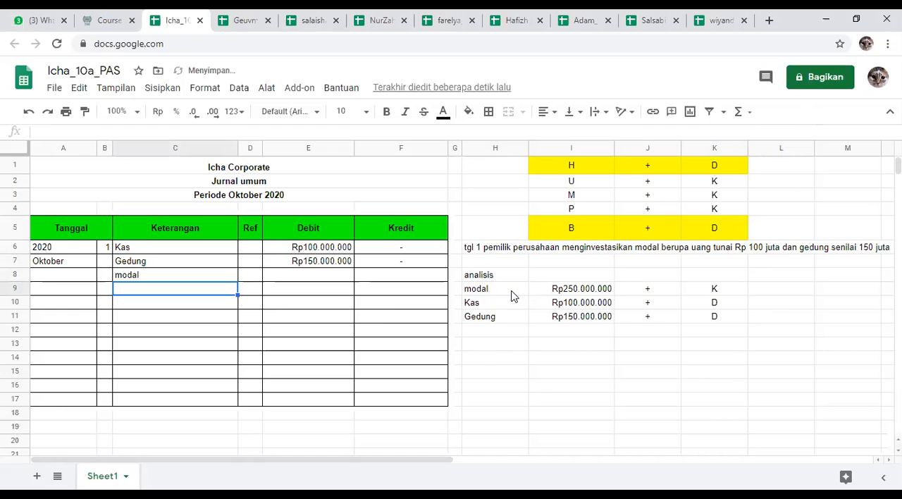
Step: Capitalise the first letter of the account name in analysis cell H9 so it reads Modal
double_click(486, 284)
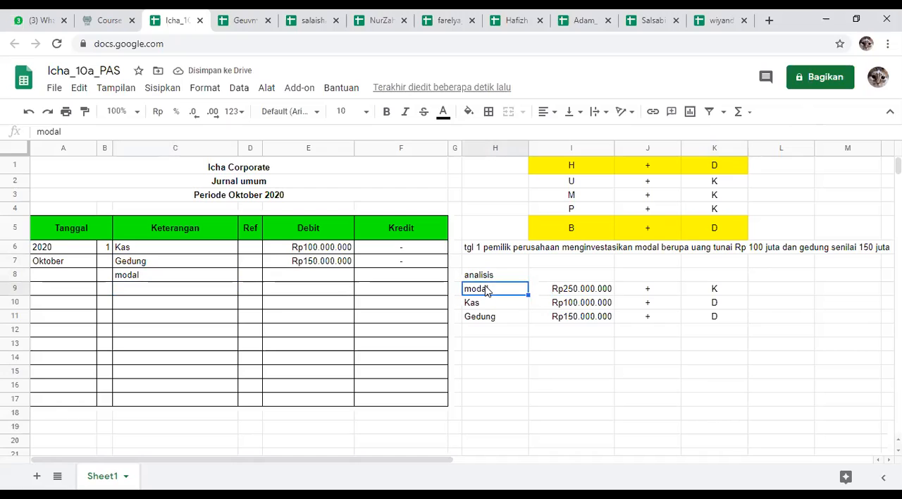
drag(470, 289, 463, 291)
text(M)
click(395, 327)
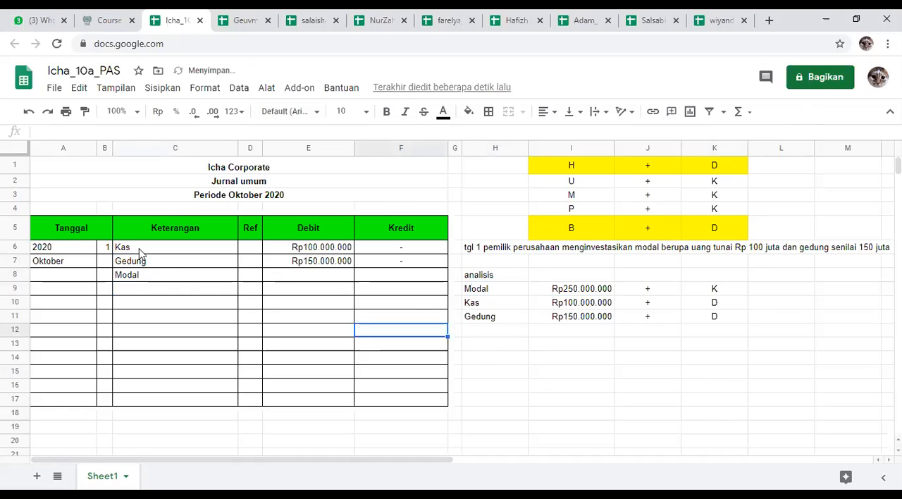
Step: Right-align the Modal account name in Keterangan cell C8 to mark it as the credit entry
click(137, 303)
click(147, 278)
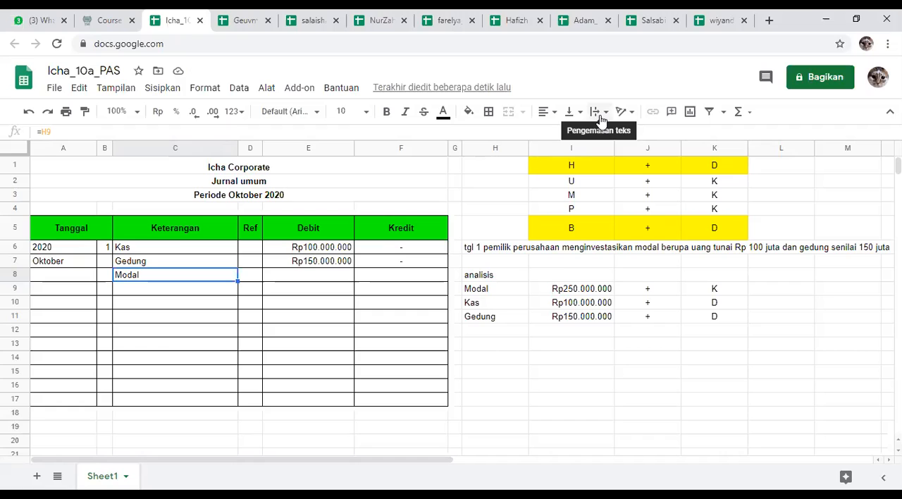
double_click(180, 277)
click(225, 334)
click(215, 281)
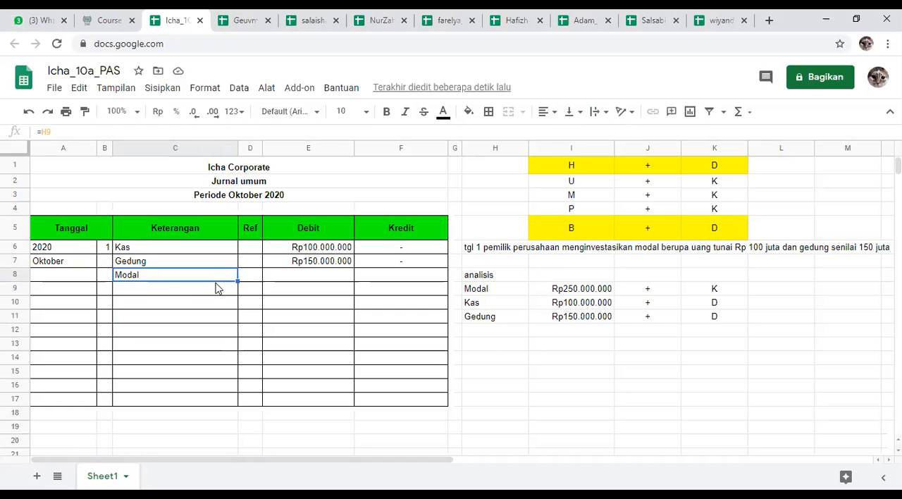
click(553, 112)
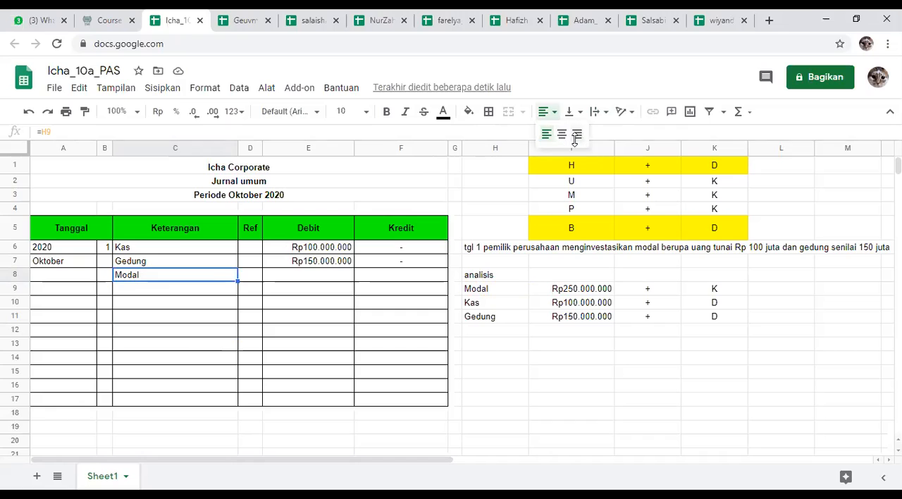
click(576, 135)
click(324, 344)
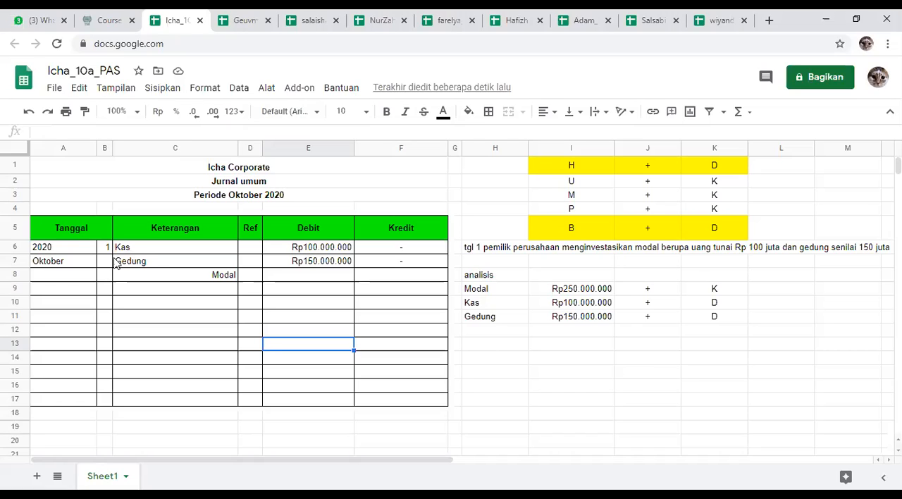
Step: Fill the Kredit cell F8 for Modal with the formula =I9, referencing its amount in the analysis
click(143, 260)
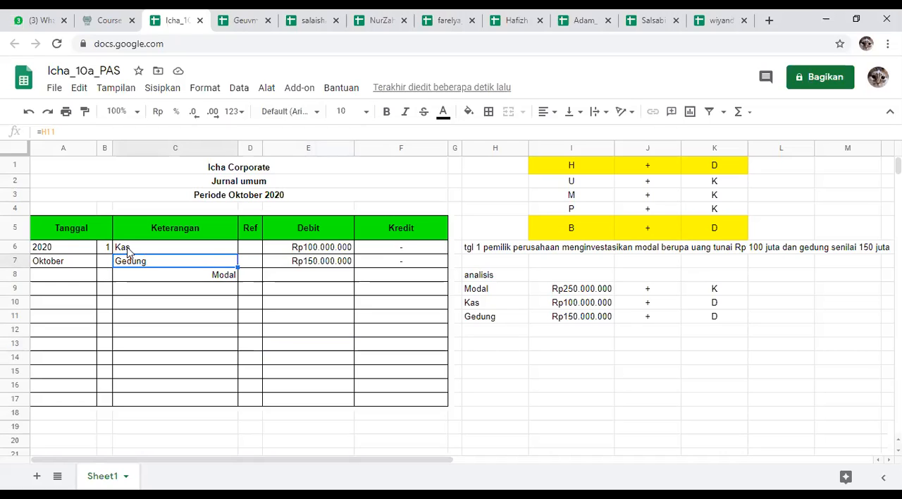
click(137, 279)
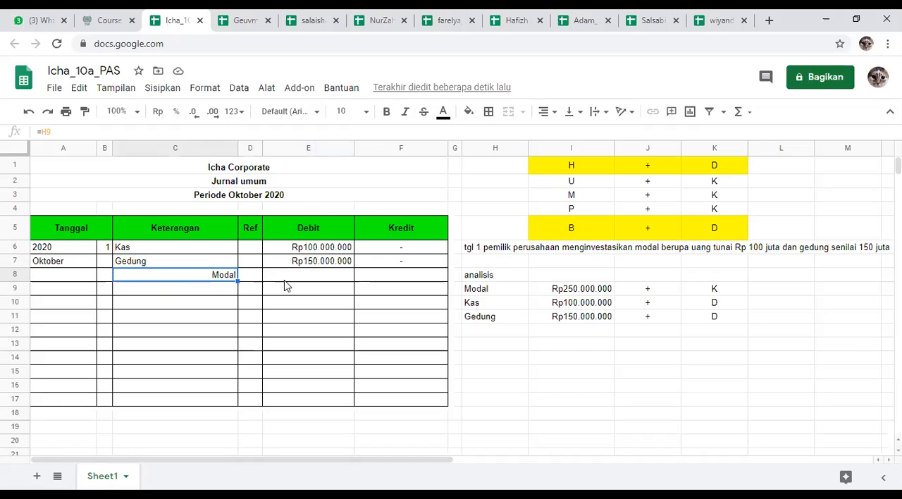
click(338, 279)
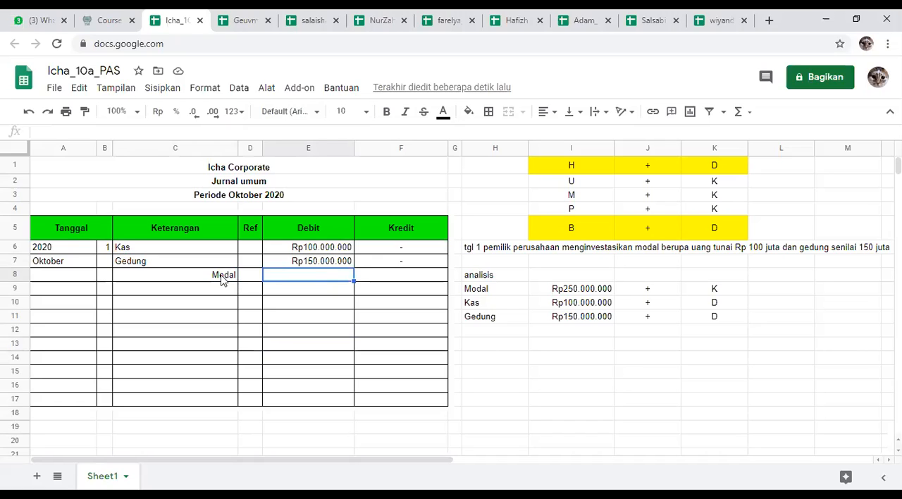
click(391, 276)
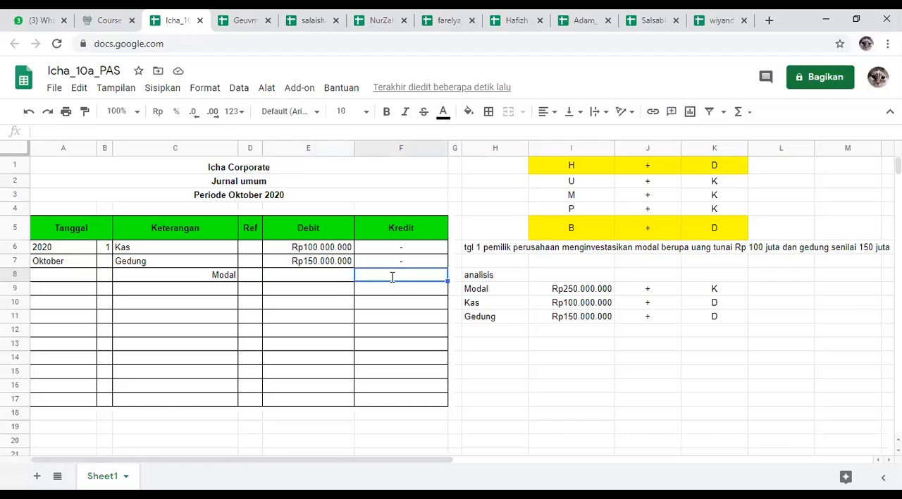
text(=)
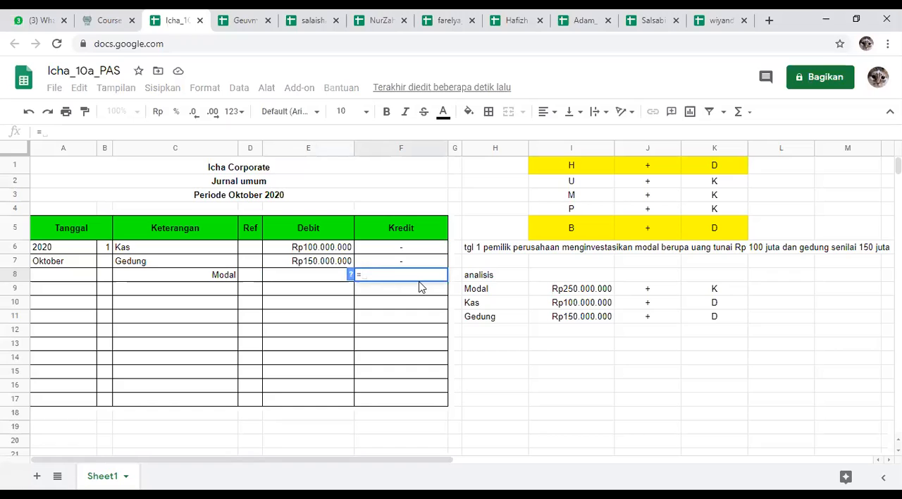
click(601, 291)
key(Return)
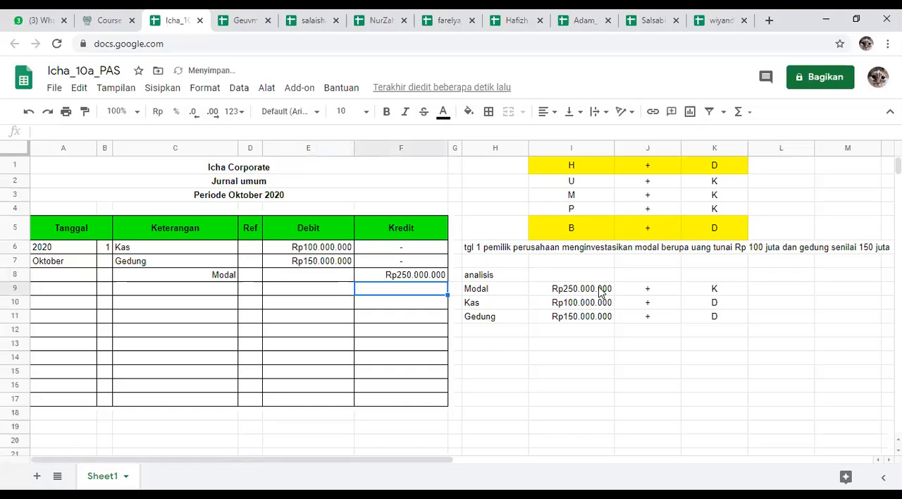
Step: Enter a dash in the Debit cell E8 for the Modal row and centre it horizontally
click(312, 279)
text(-)
key(Return)
click(320, 280)
click(549, 115)
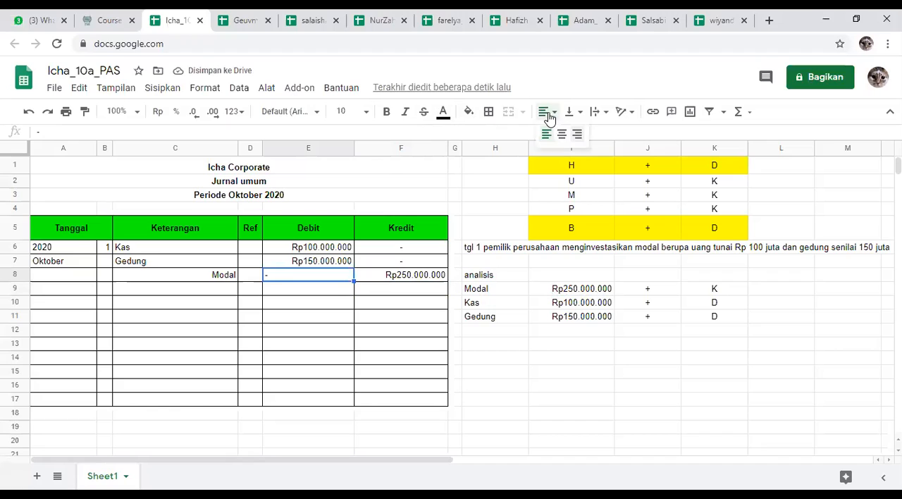
click(561, 133)
click(568, 372)
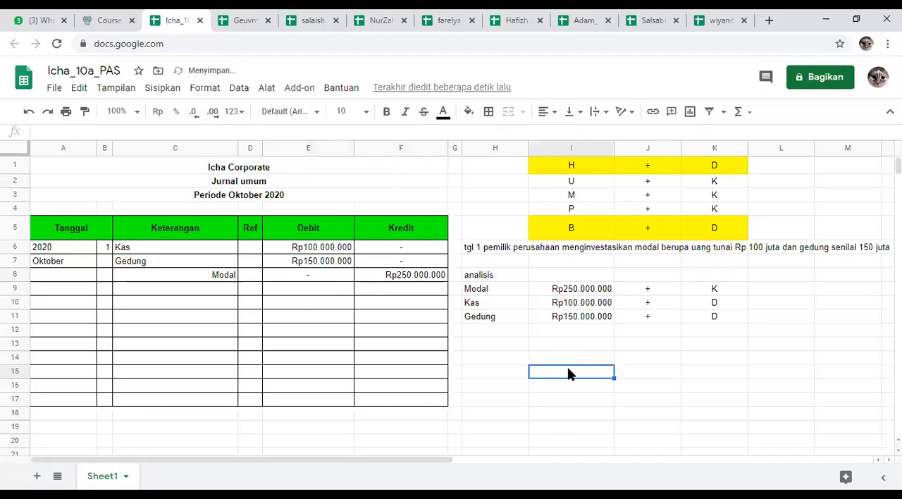
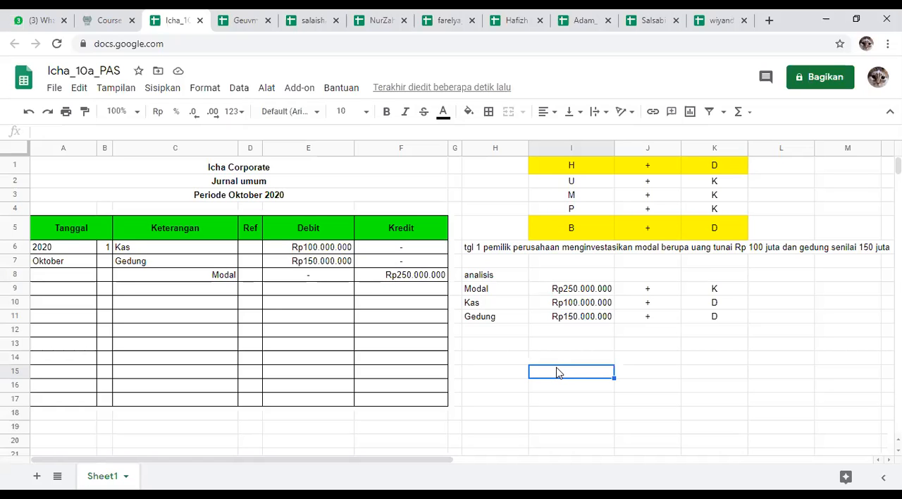
Step: Review the October 2020 journal entries across the students' PAS spreadsheets, closing one student's sheet along the way
click(239, 15)
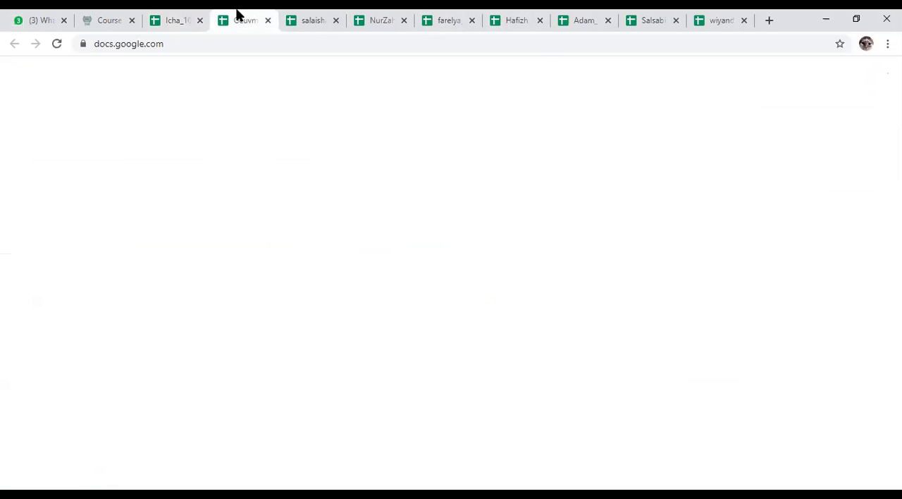
click(301, 23)
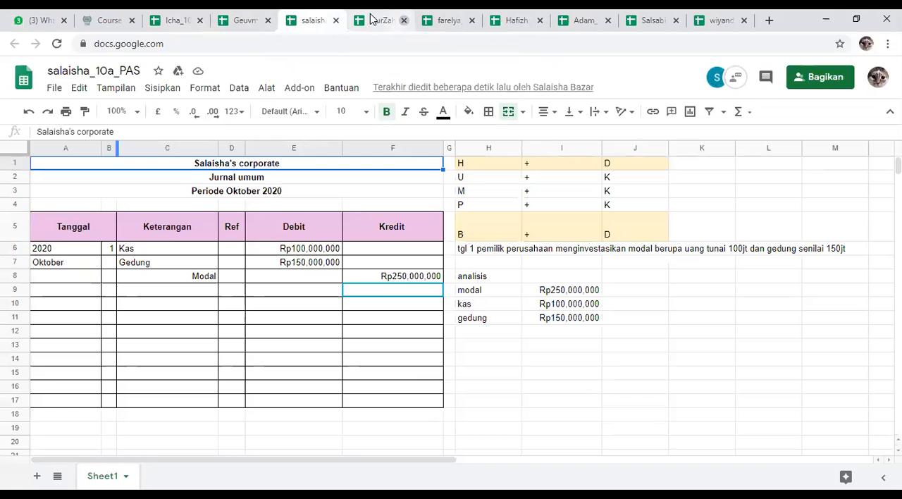
click(404, 20)
click(443, 18)
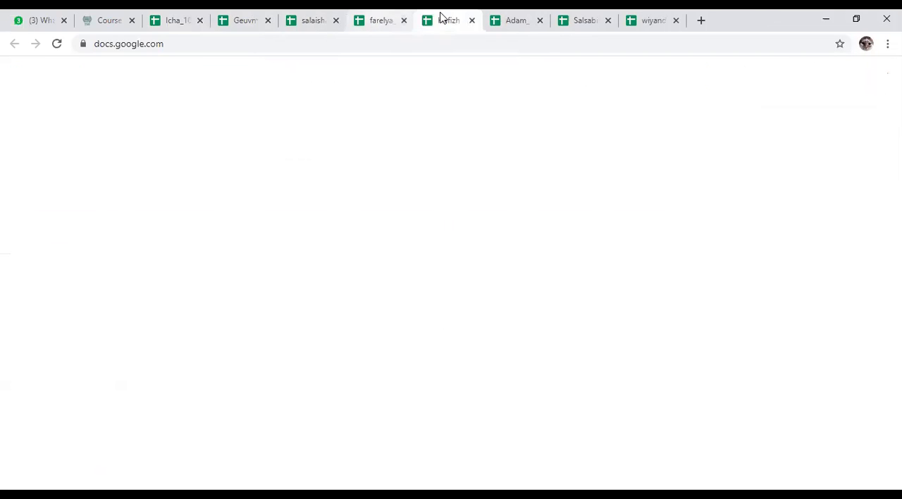
click(379, 17)
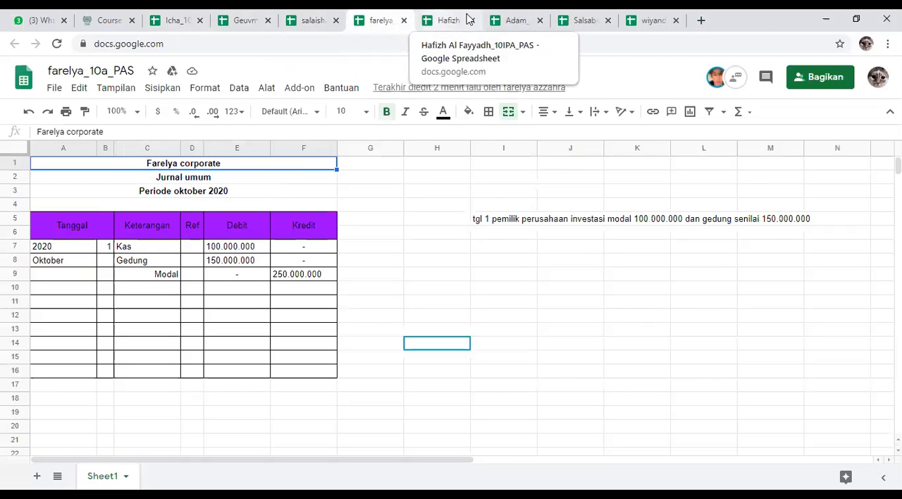
click(508, 16)
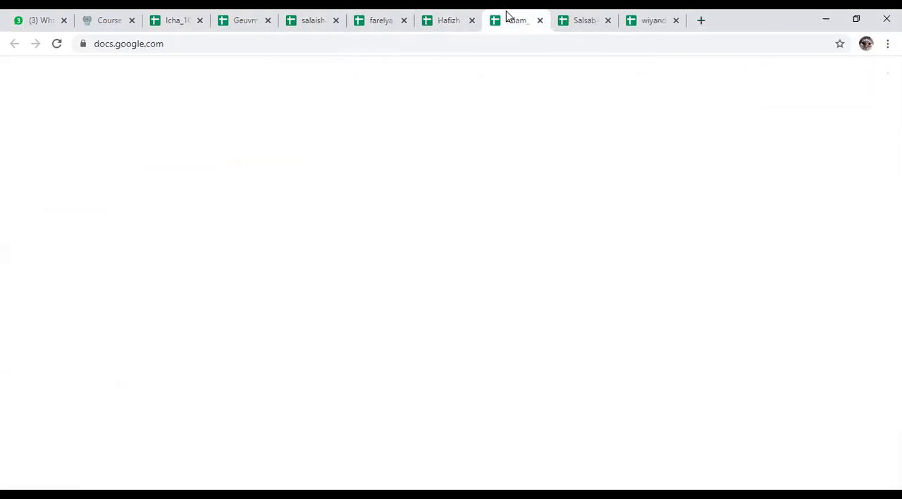
click(585, 16)
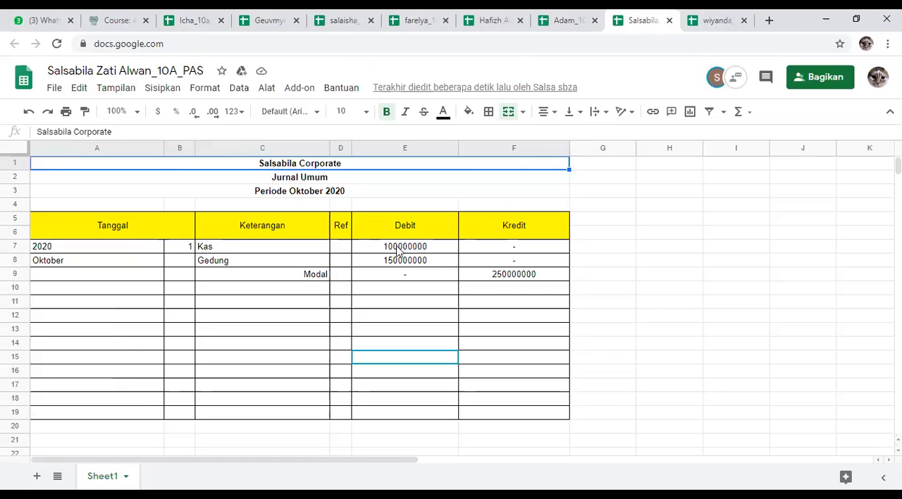
click(489, 15)
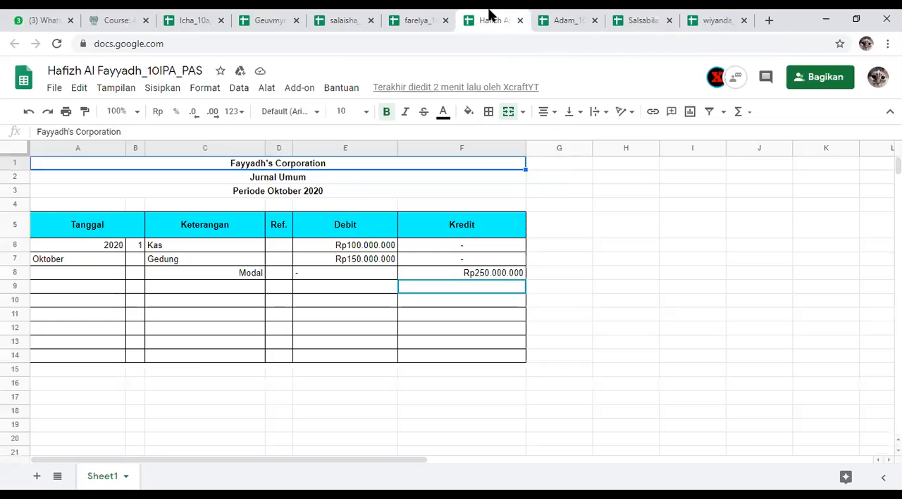
click(656, 17)
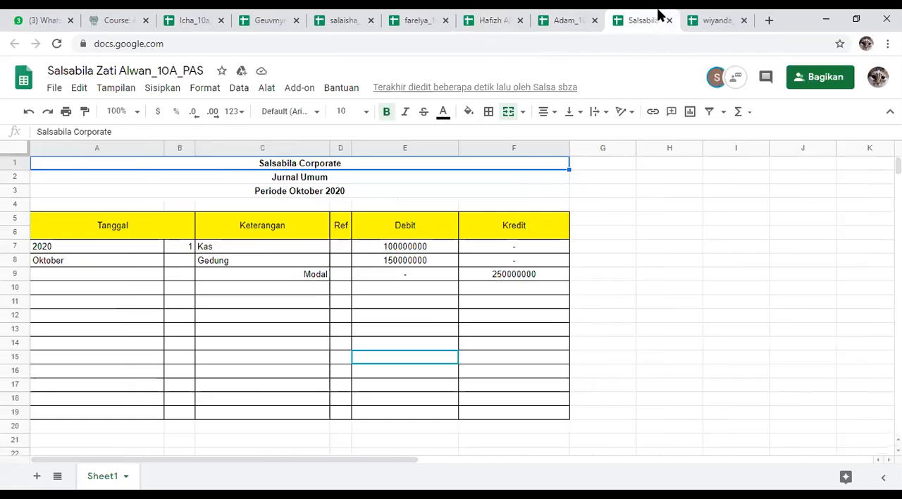
click(710, 15)
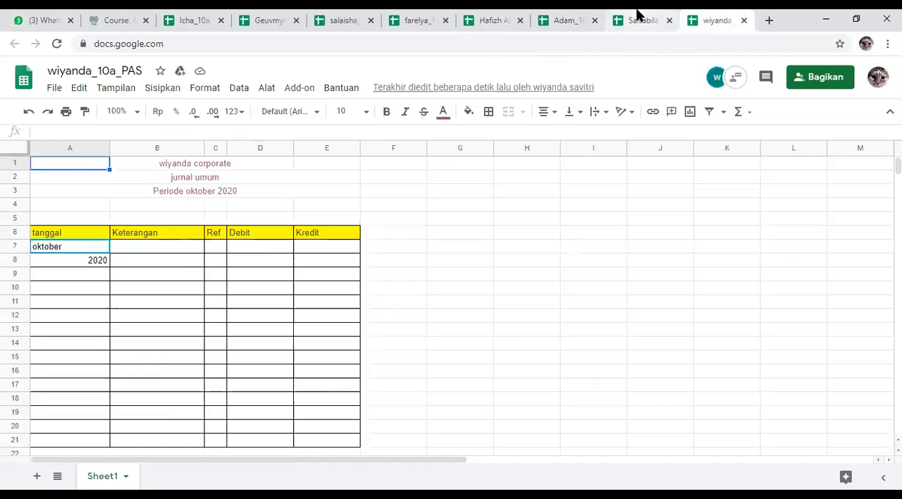
click(637, 16)
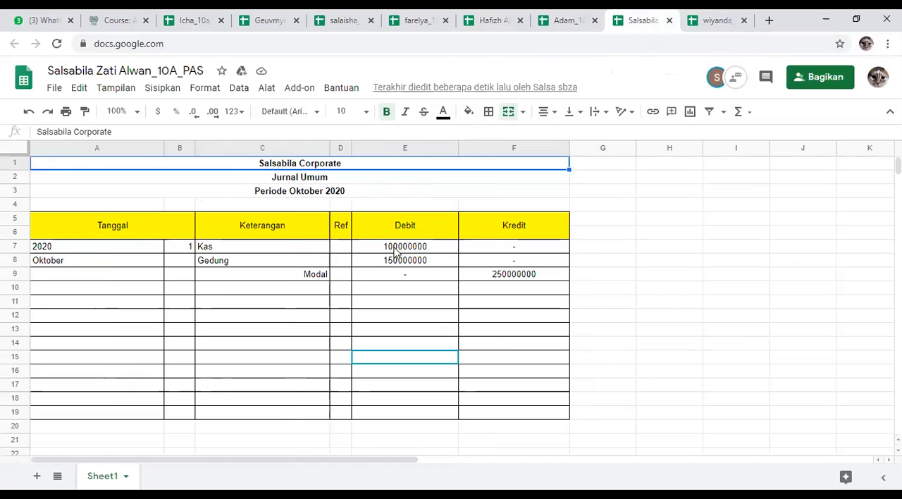
Step: Look up the available number formats, including the Rp currency options, in the student sheet with the yellow header and unformatted amounts
click(160, 117)
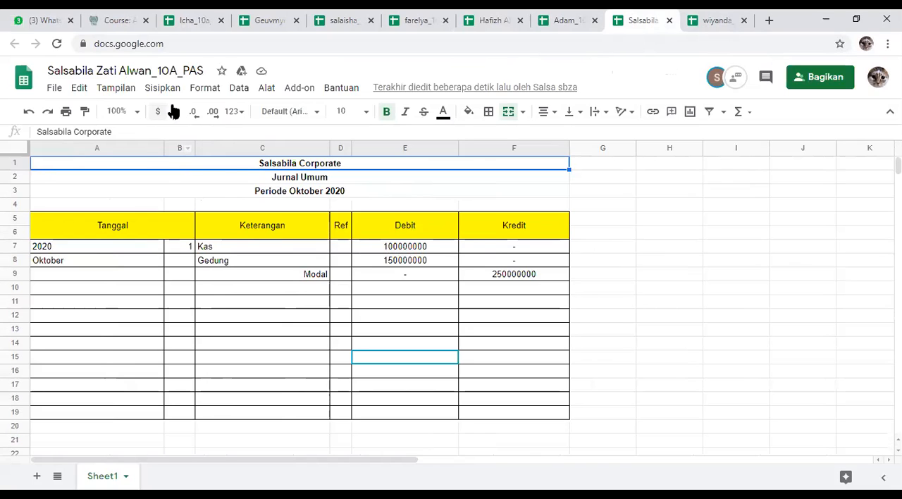
click(204, 87)
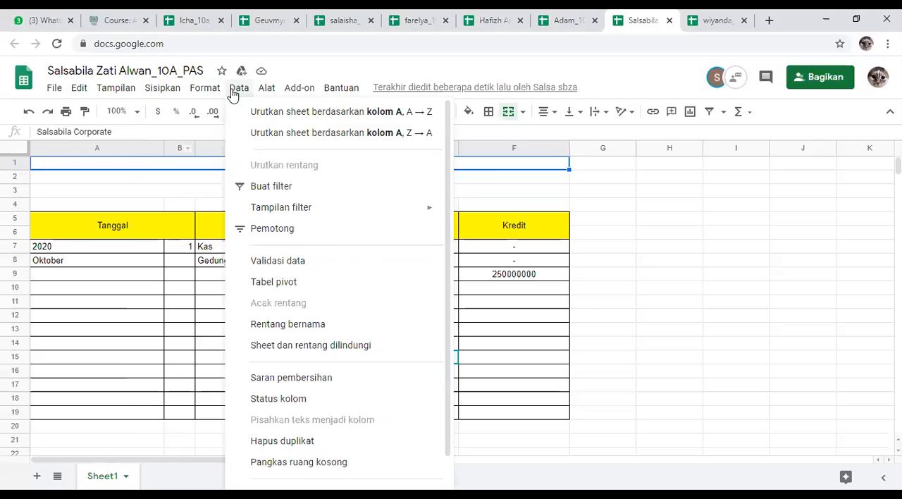
mouse_move(76, 89)
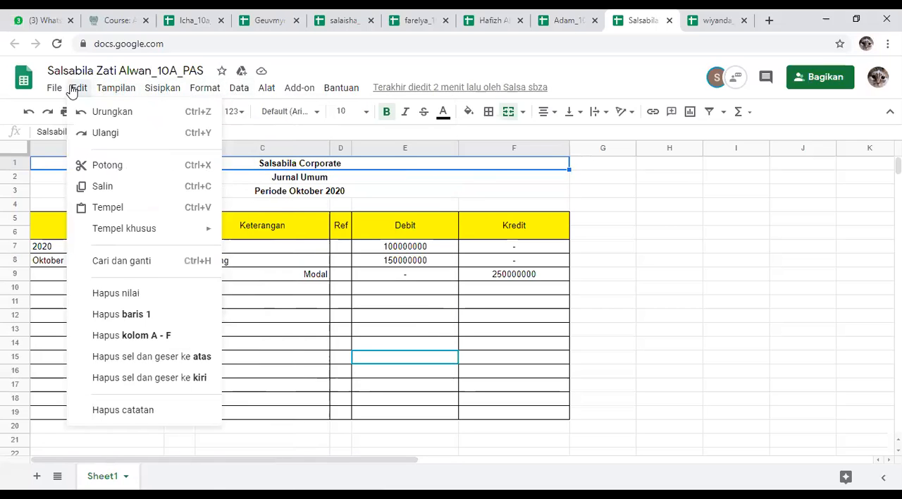
mouse_move(49, 94)
mouse_move(153, 89)
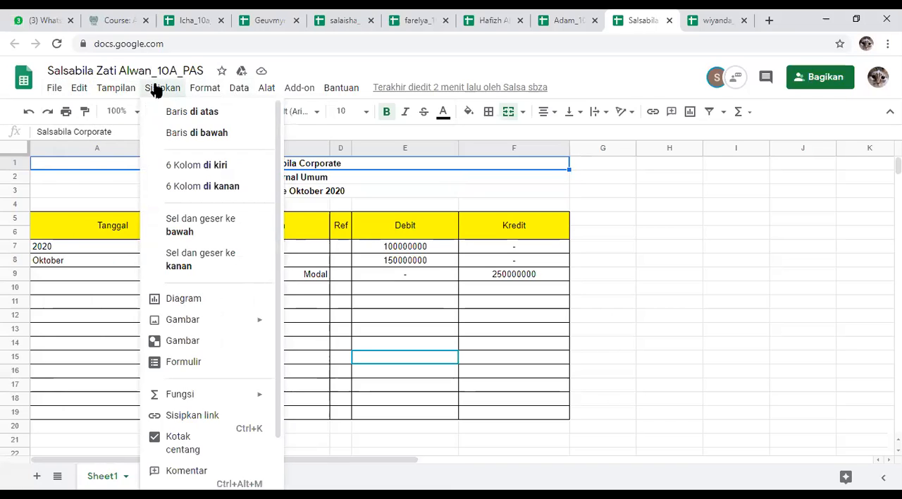
mouse_move(198, 86)
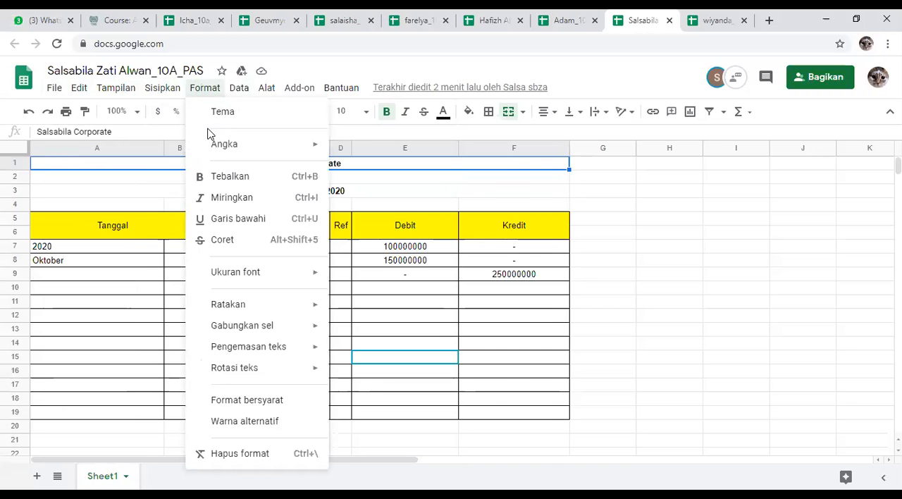
mouse_move(214, 154)
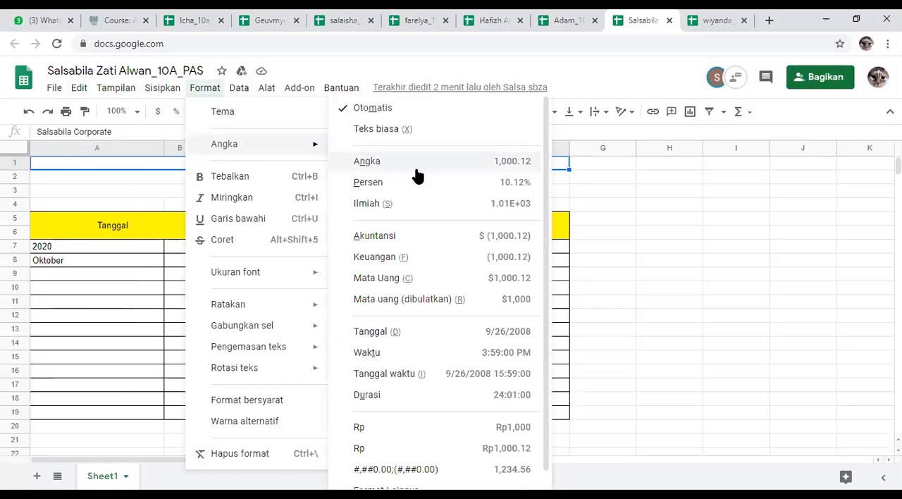
scroll(413, 212, down, 1)
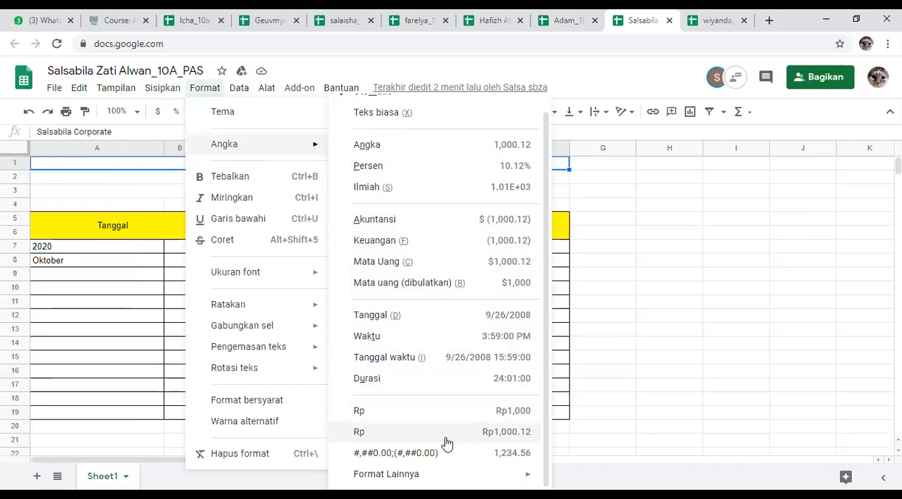
mouse_move(378, 469)
key(Escape)
Step: Apply the custom rupiah currency format Rp1,000 without decimals to the merged company title in row 1
drag(387, 249, 465, 277)
click(239, 165)
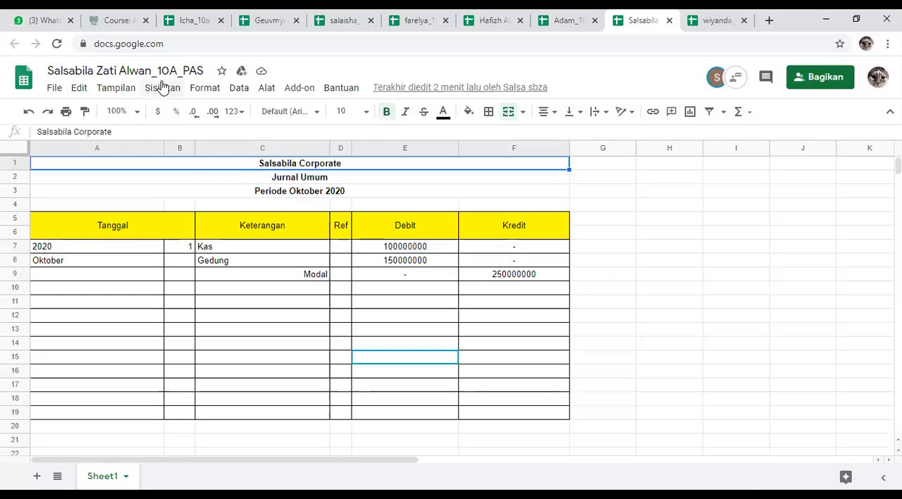
click(204, 89)
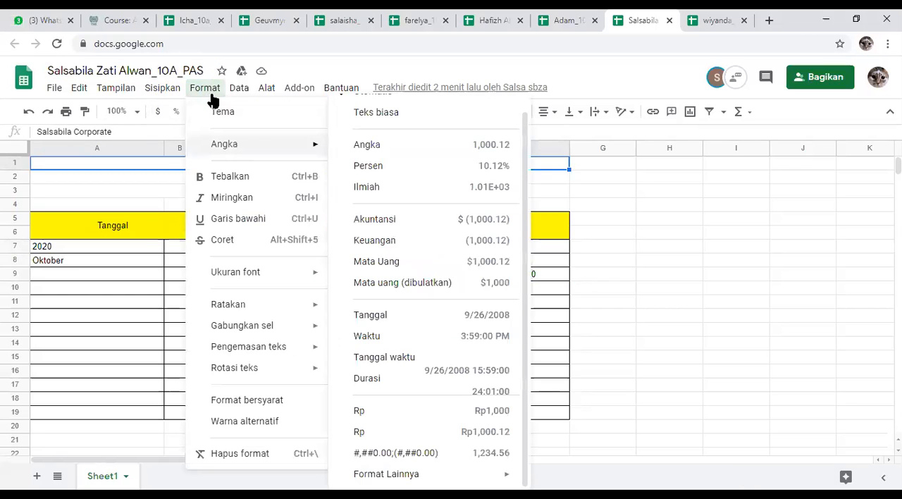
mouse_move(493, 473)
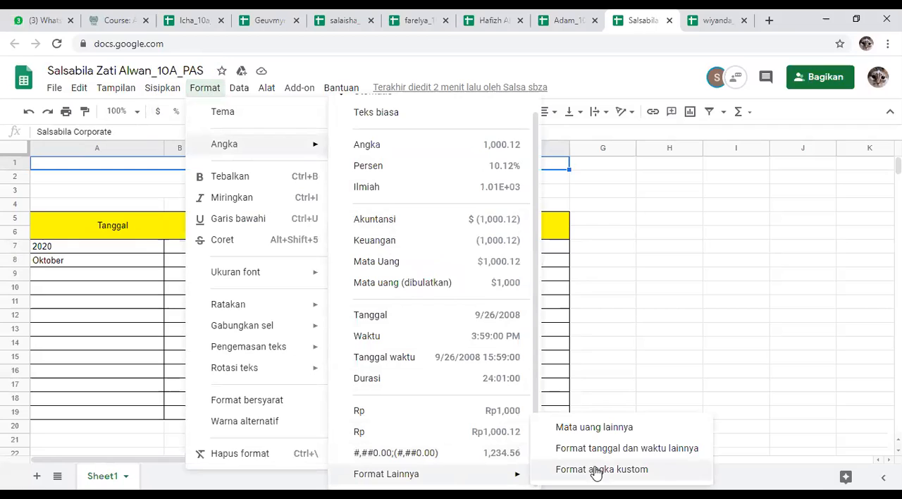
click(607, 432)
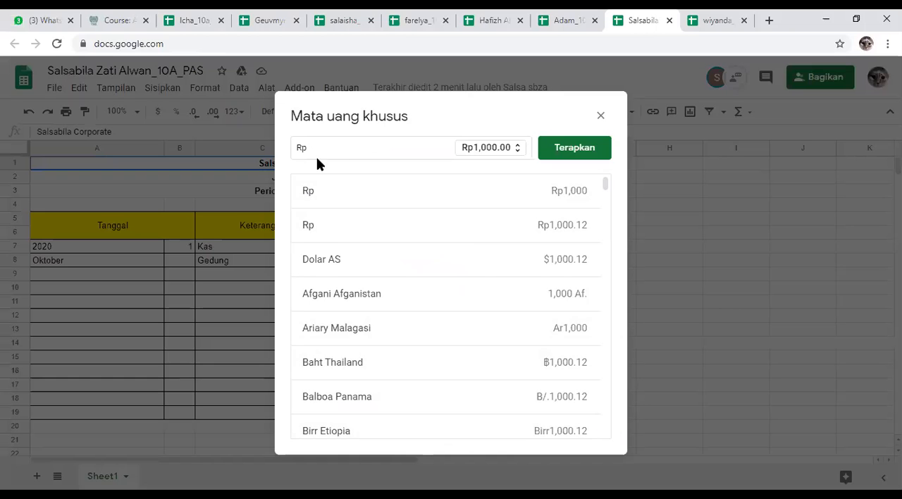
click(356, 192)
click(568, 148)
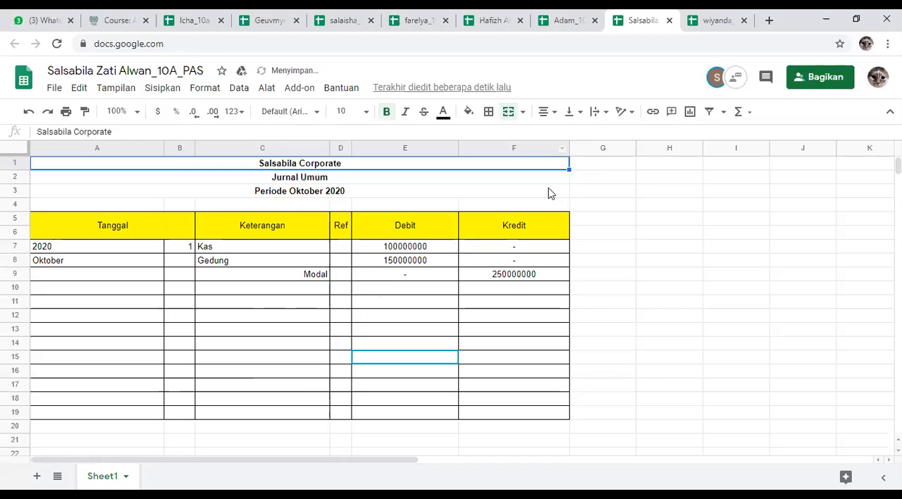
Step: Select the Debit and Kredit cells E7:F19 and inspect the number formats offered for them, including Rp1,000
click(550, 191)
drag(361, 243, 489, 413)
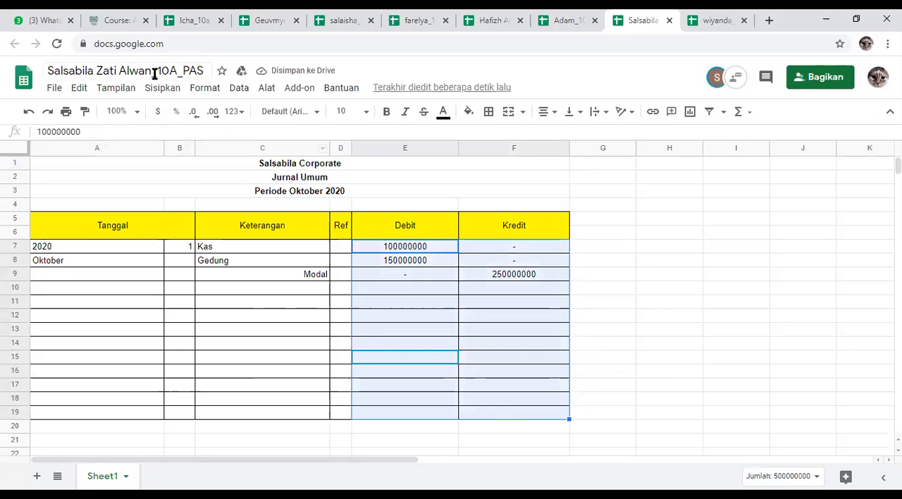
click(232, 112)
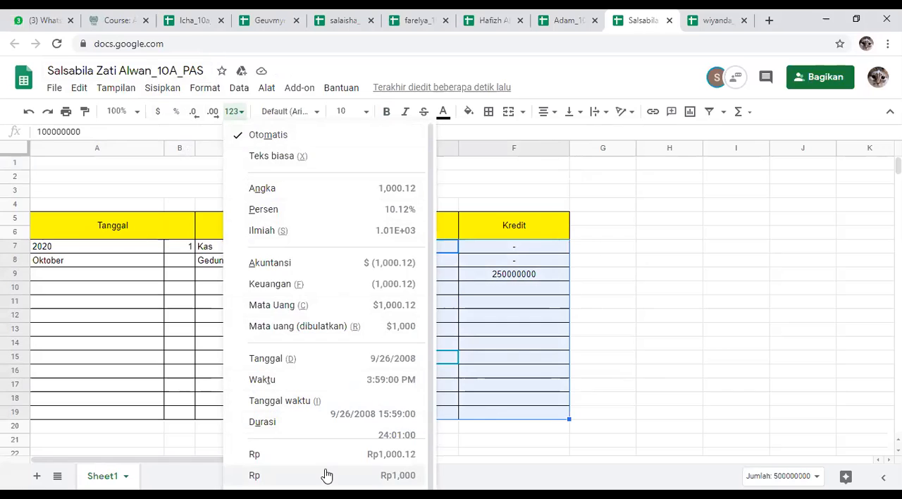
click(669, 401)
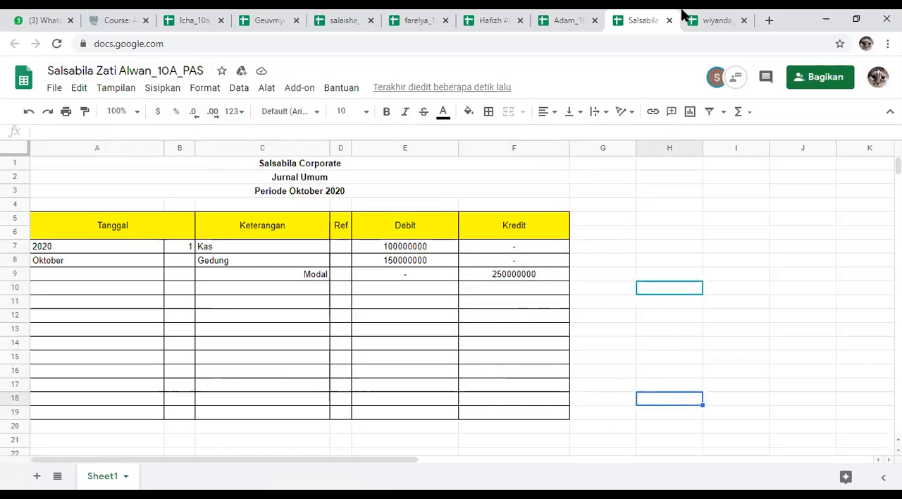
Step: Switch to the student sheet with the mauve title text and widen its Debit and Kredit columns to fit the full rupiah amounts
click(704, 16)
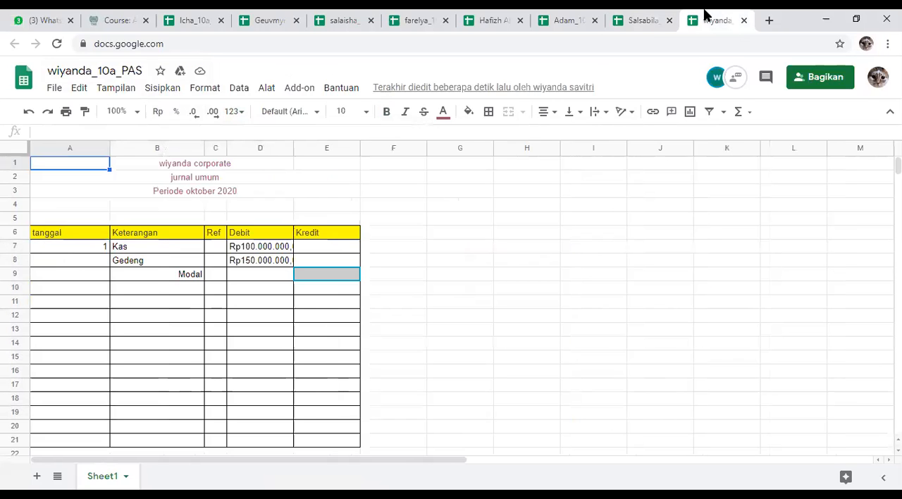
click(634, 17)
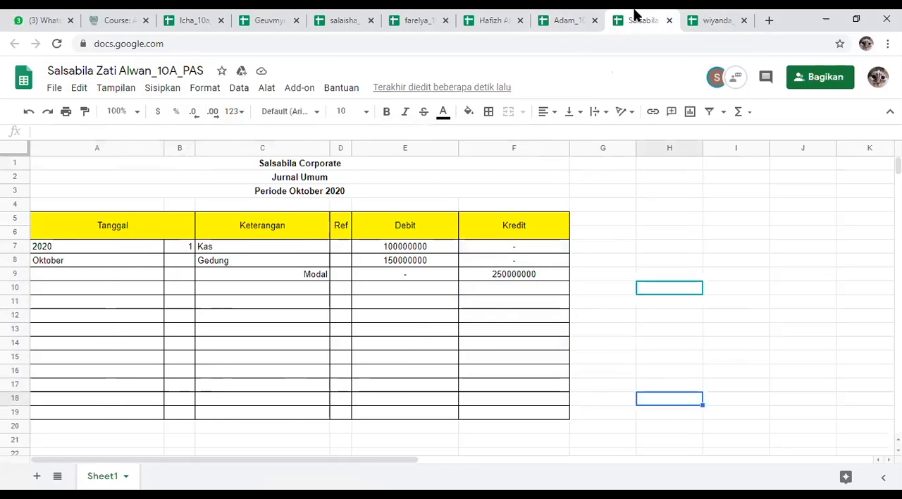
click(444, 301)
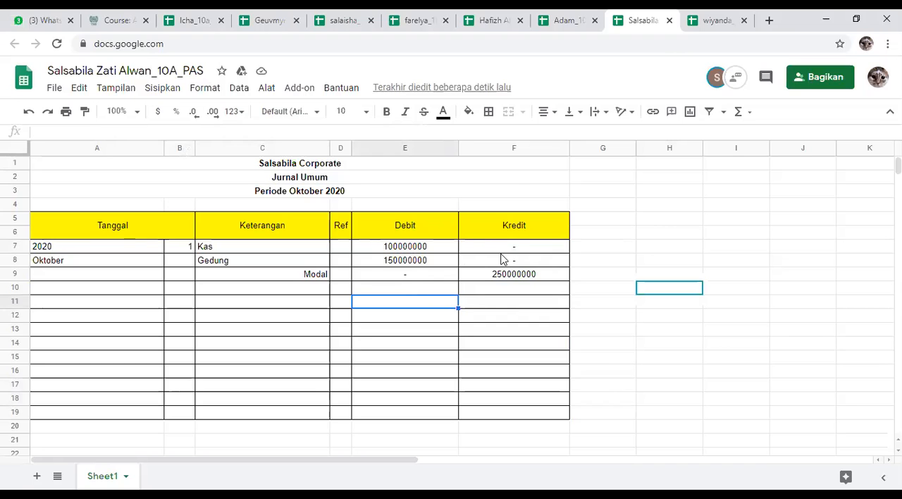
click(713, 18)
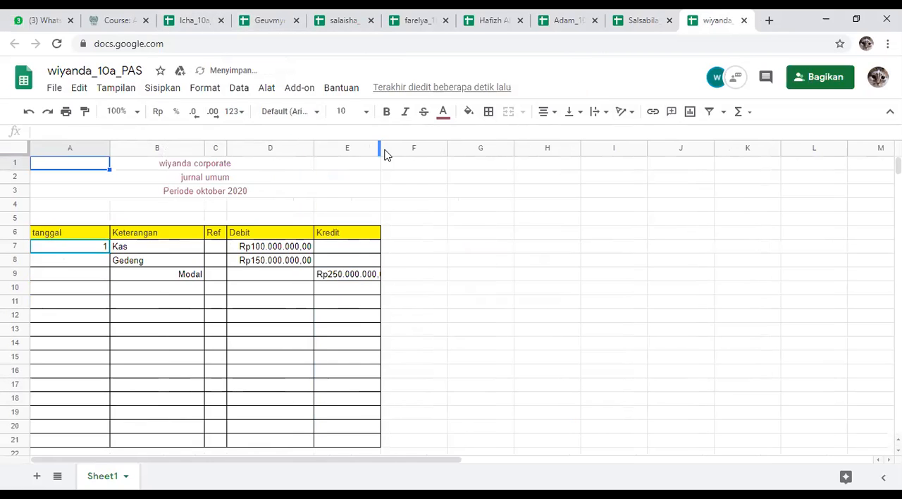
drag(386, 155, 397, 153)
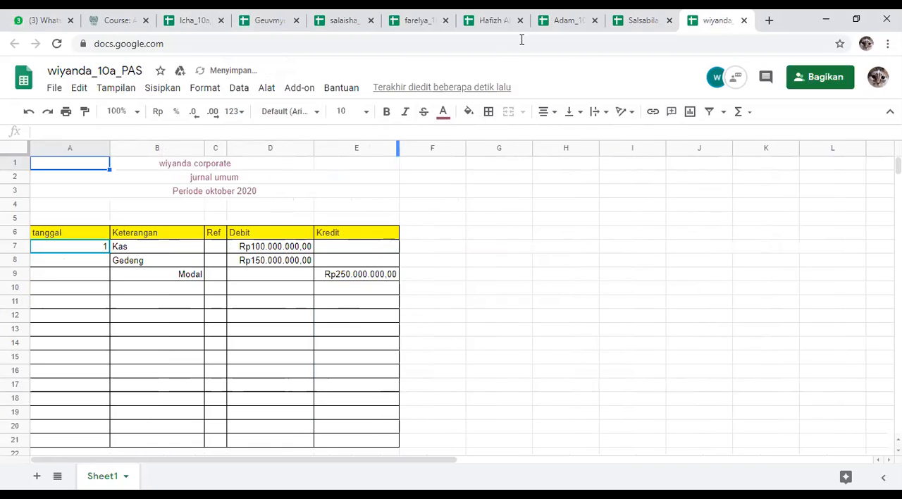
Step: Recheck the transaction 1 entries for Kas, Gedung and Modal in the other students' journals
click(564, 17)
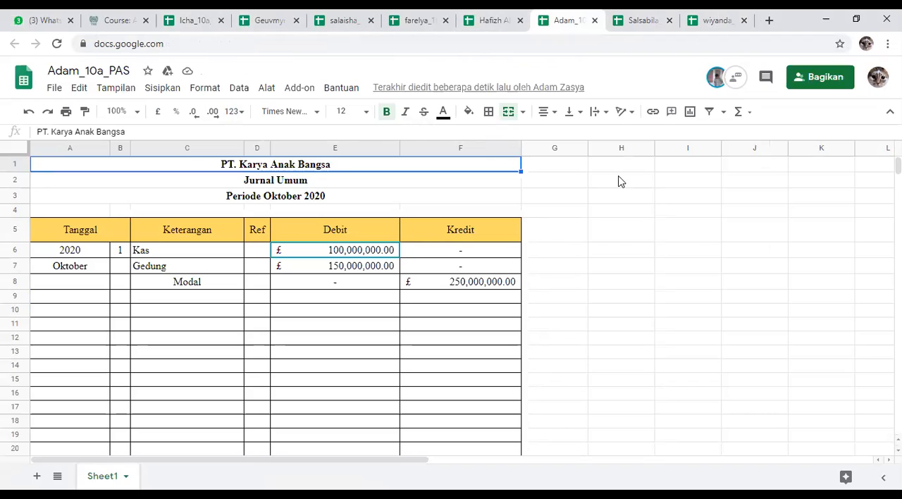
click(482, 14)
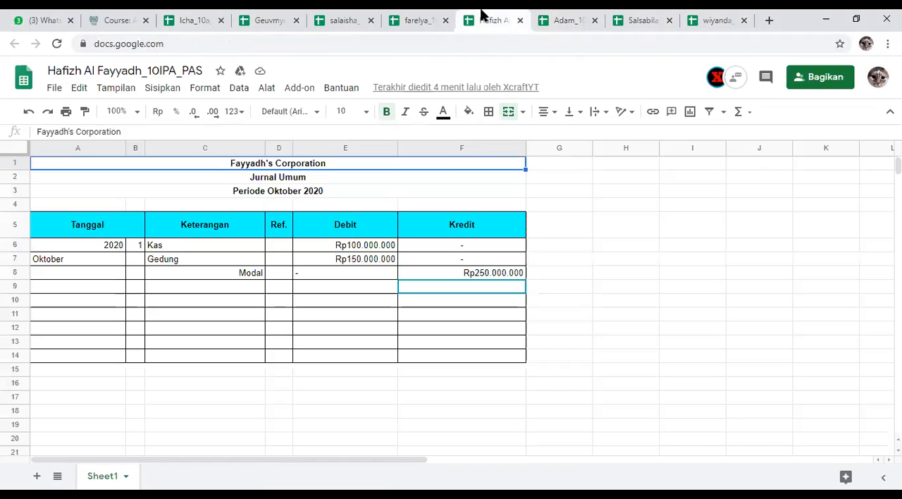
click(402, 14)
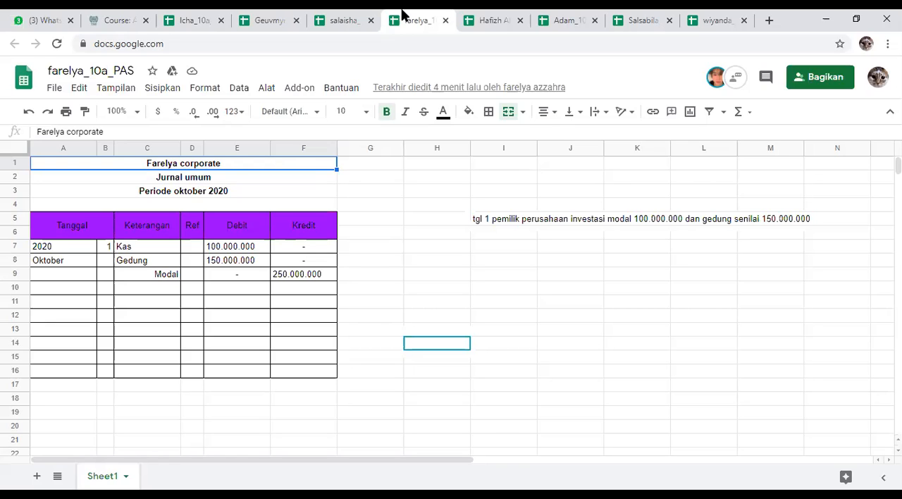
click(345, 19)
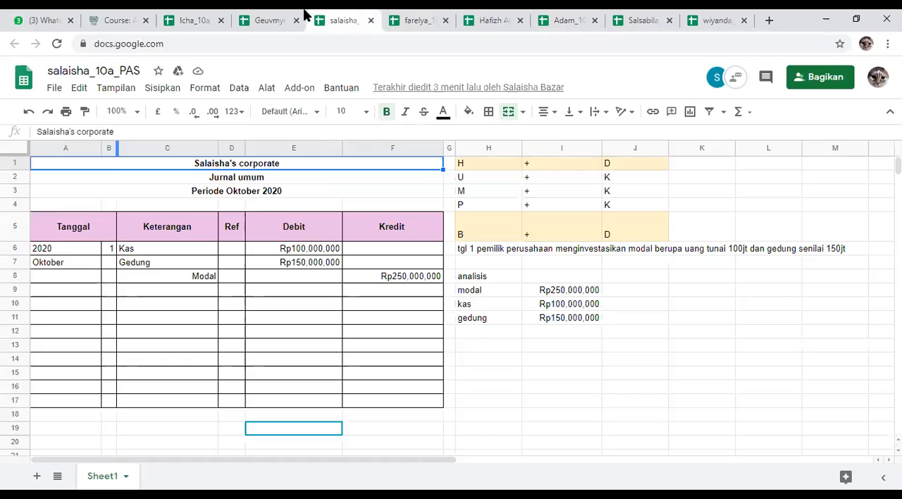
click(268, 17)
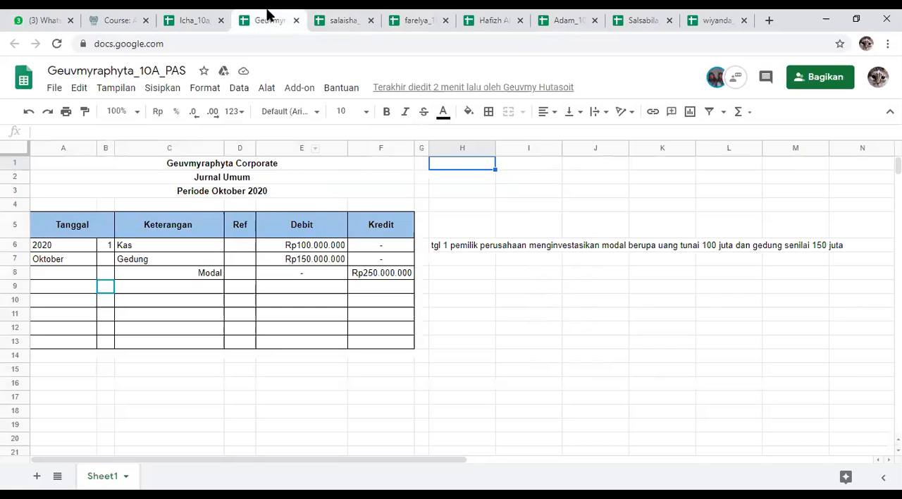
Step: Go through the students' journal spreadsheets one by one and check their transaction 1 entries and rupiah formatting
click(213, 15)
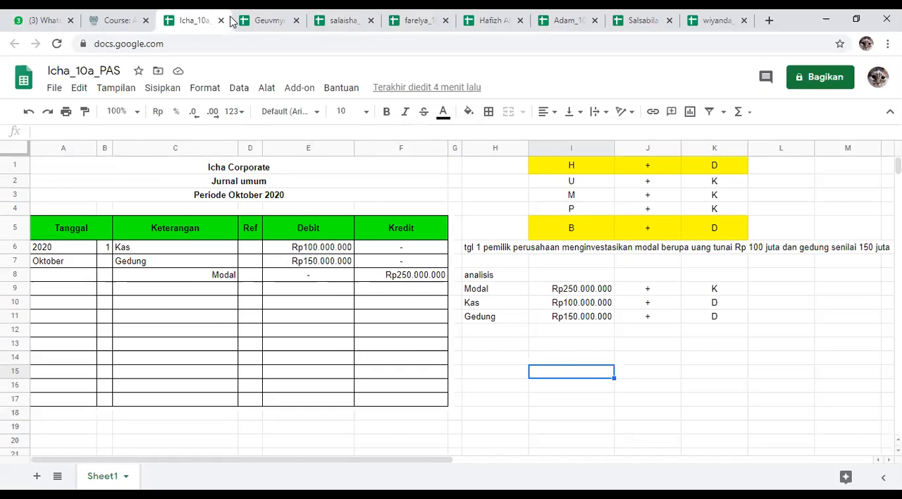
click(276, 15)
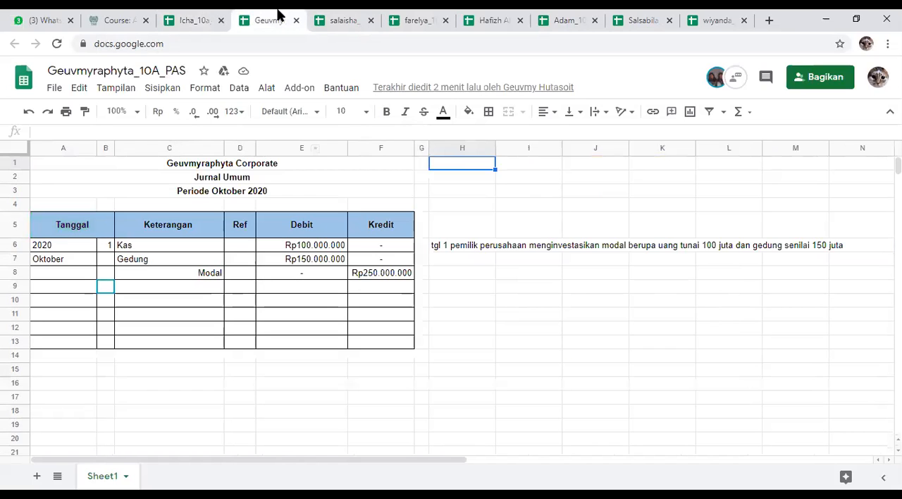
click(352, 20)
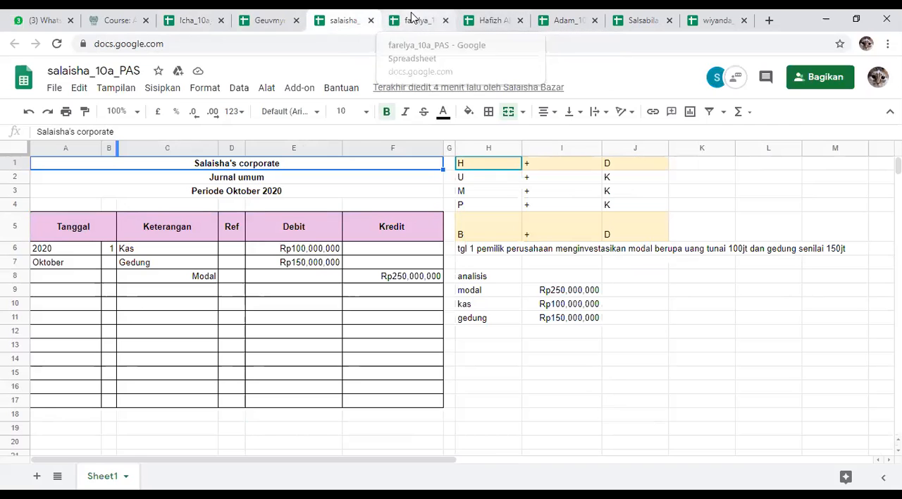
click(434, 16)
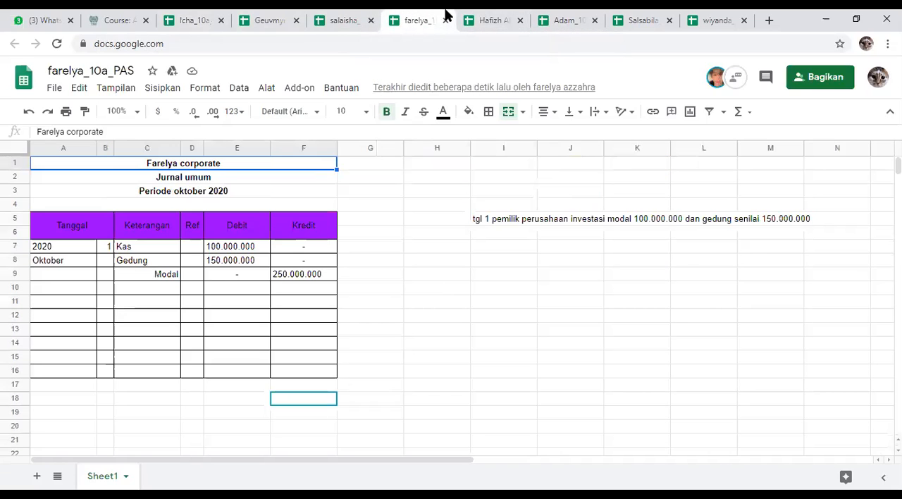
click(490, 18)
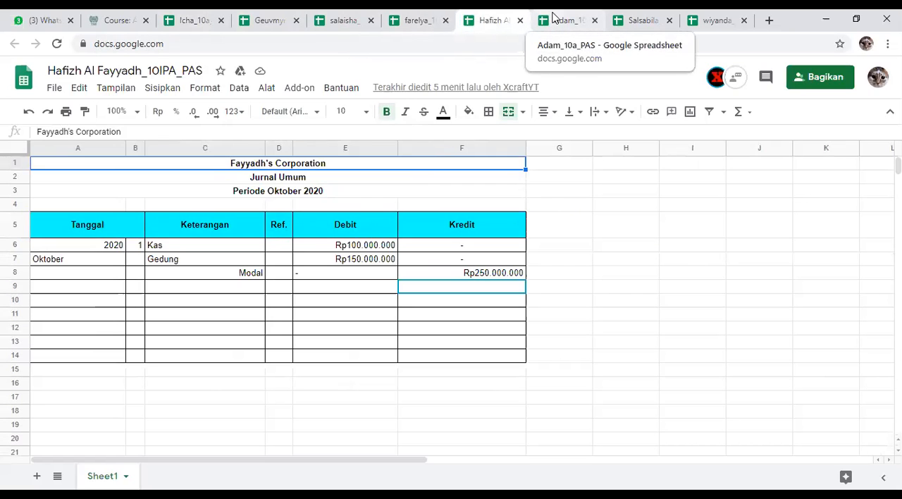
click(554, 18)
click(647, 16)
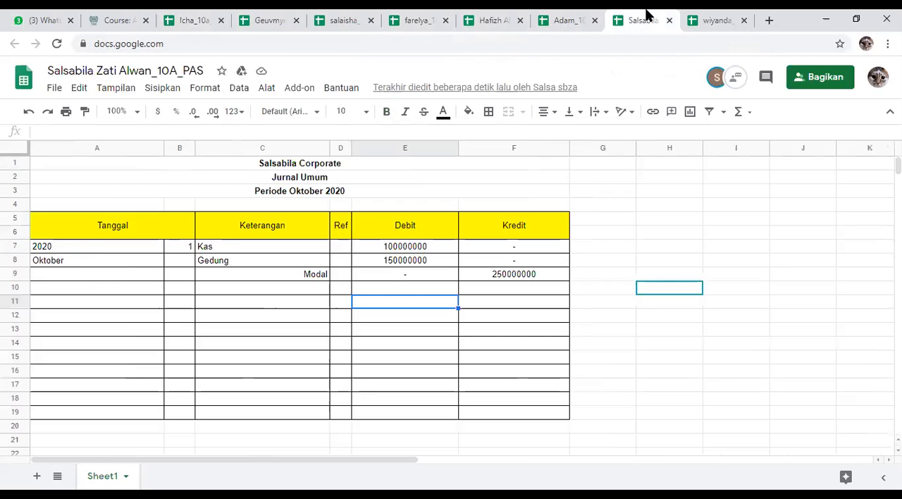
click(731, 15)
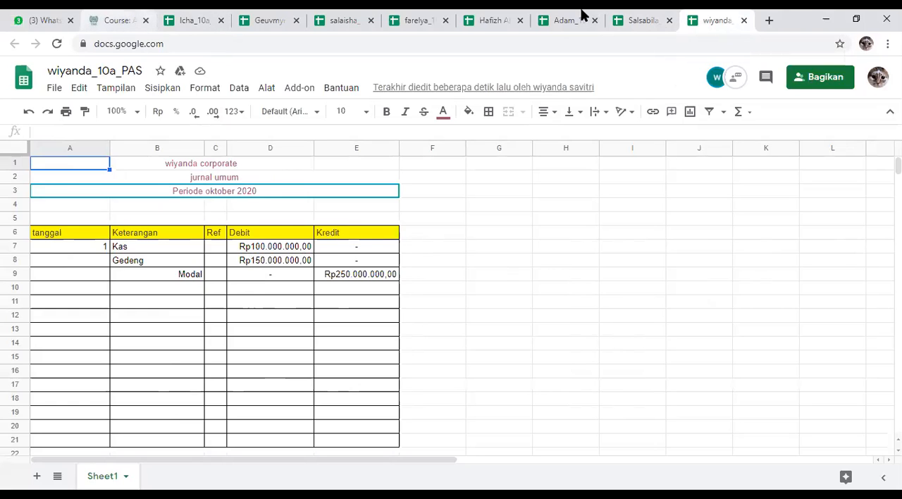
Step: Open Gmail in a new browser tab and check the inbox for invitations to shared student spreadsheets
click(769, 20)
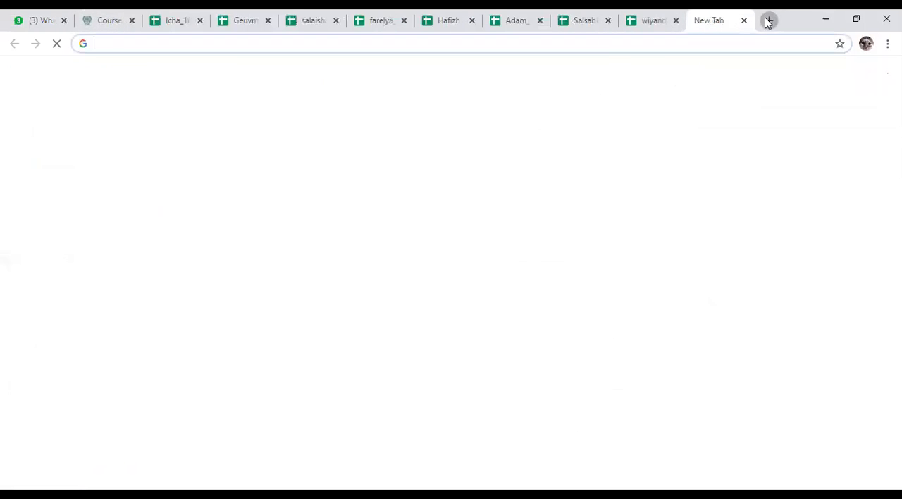
click(606, 51)
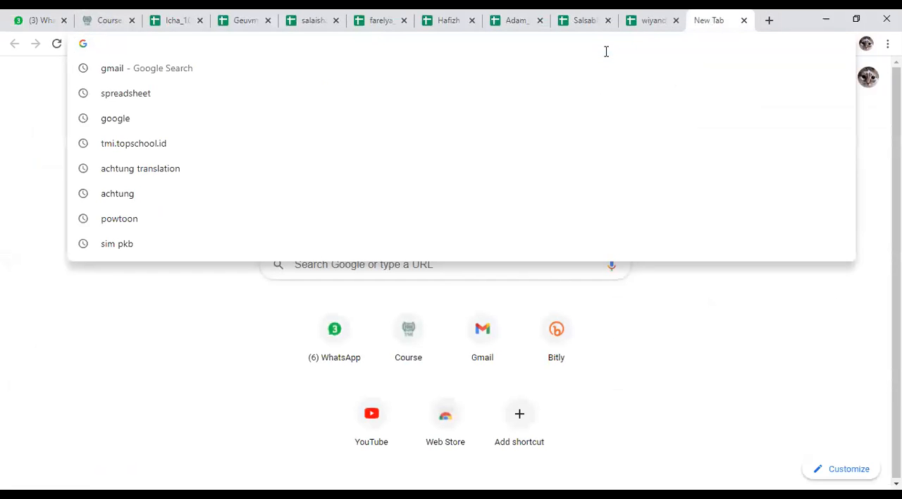
click(490, 351)
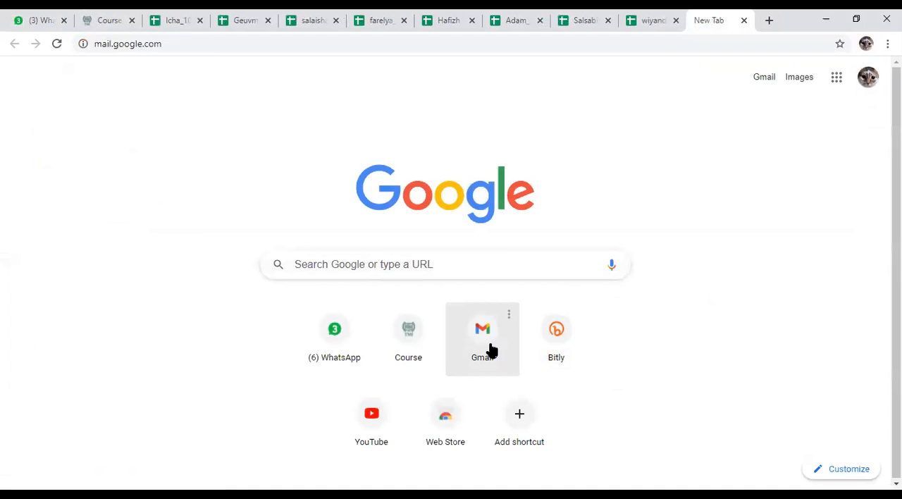
click(187, 14)
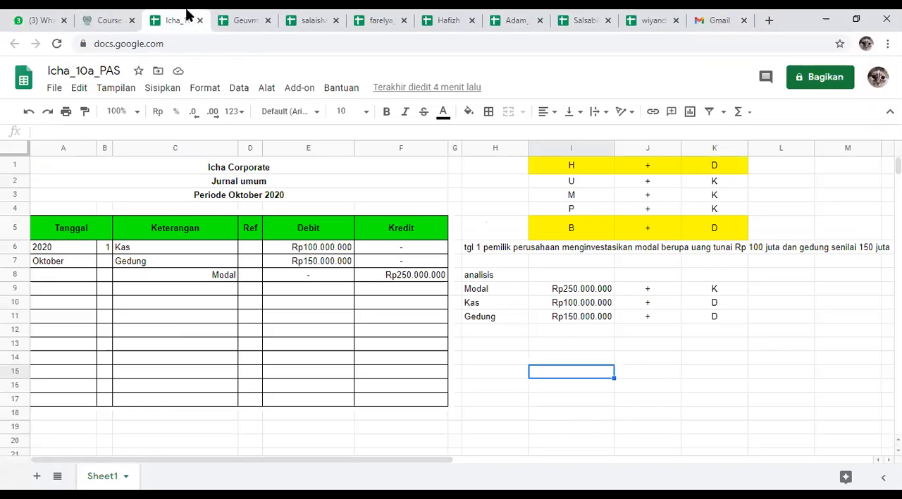
click(478, 353)
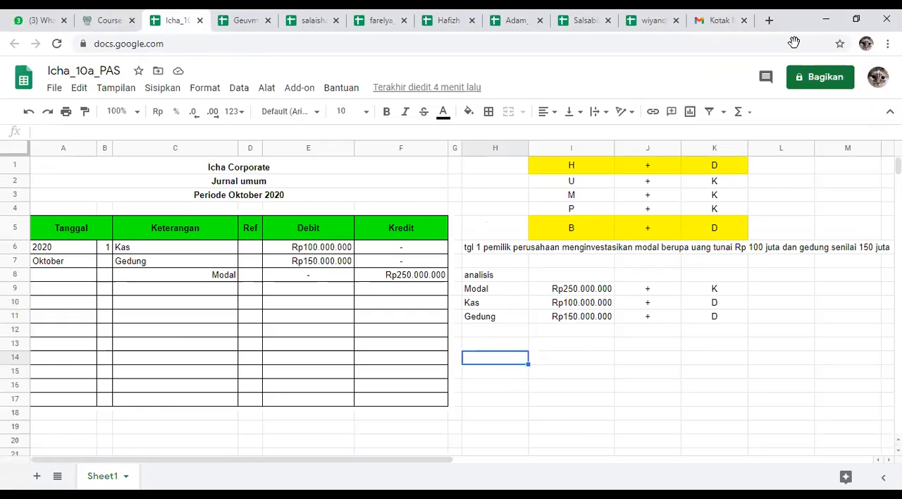
click(825, 15)
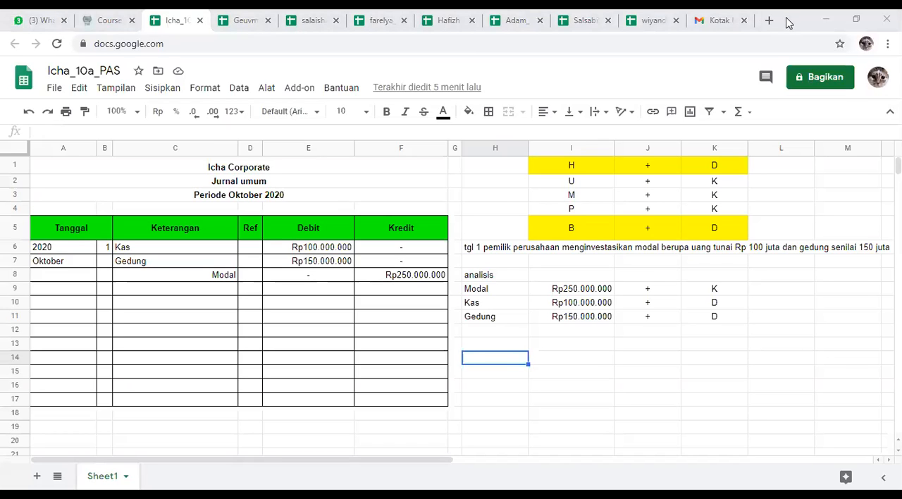
click(717, 20)
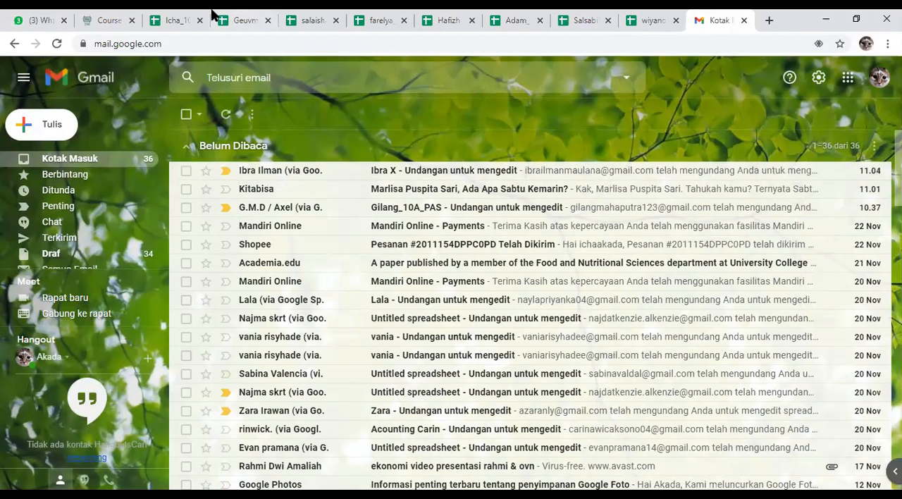
Step: Look through the open student journals for the transaction 2 description and any entries dated 2
click(161, 20)
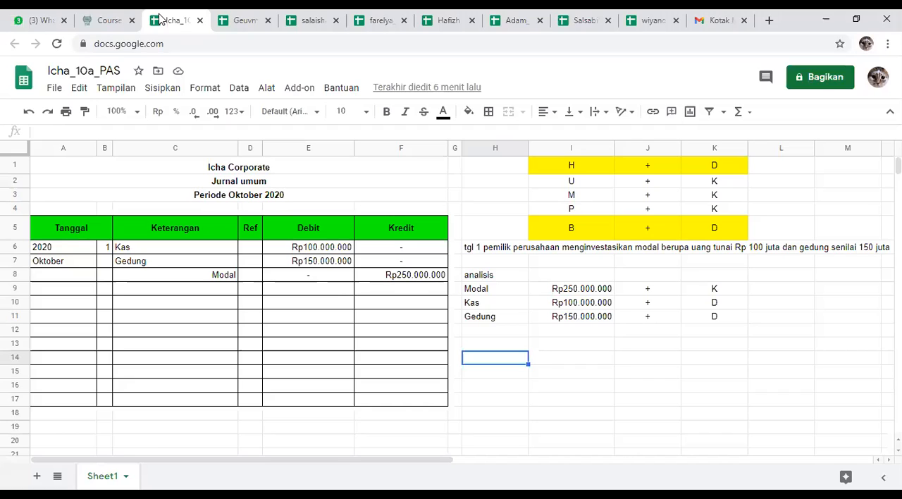
click(243, 21)
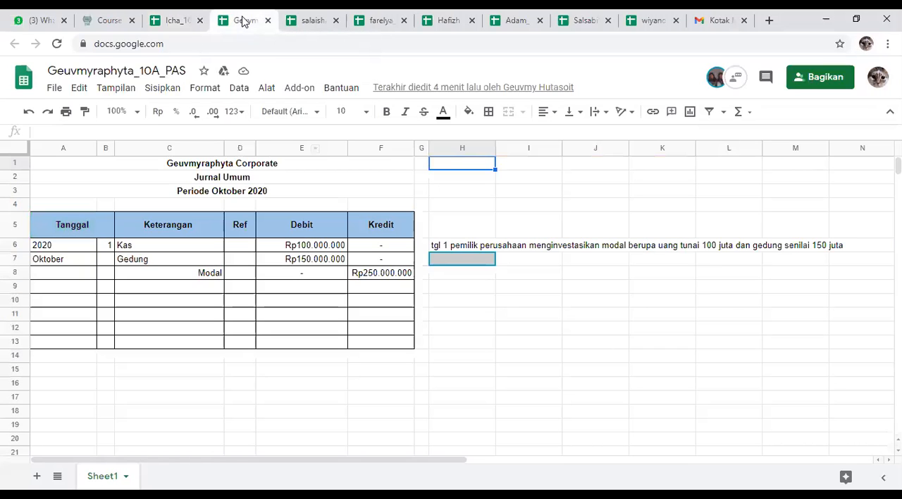
click(313, 16)
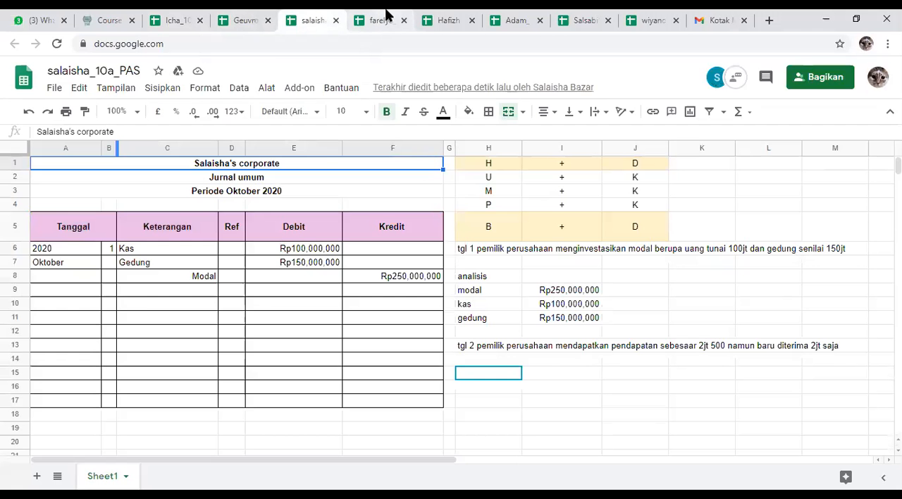
click(391, 16)
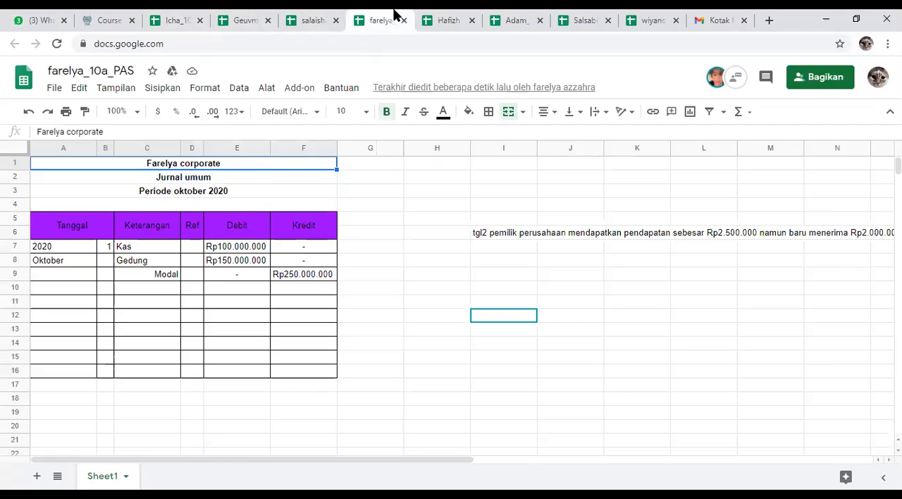
click(455, 15)
click(509, 16)
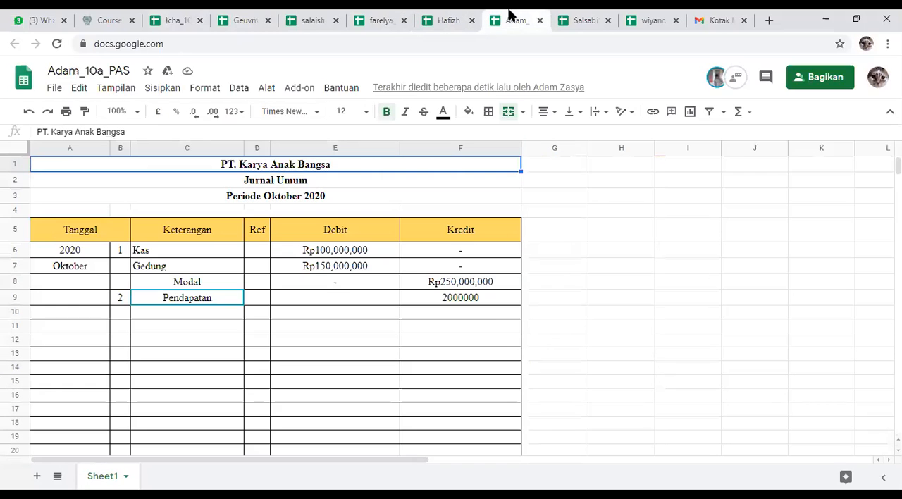
click(579, 15)
click(627, 15)
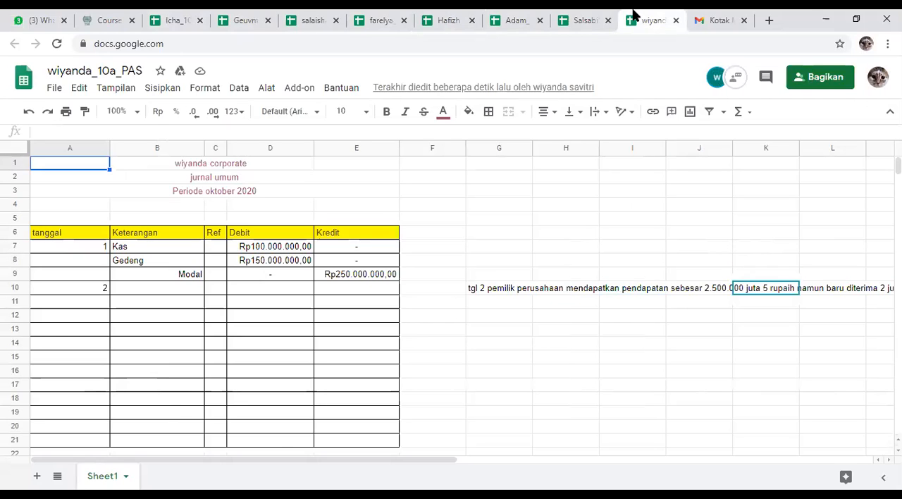
Step: In cell H14 of the green-header journal, enter "tgl 2 perusahaan menerima pendapatan sebesar 2,5 juta, namun baru diterima 2 juta"
click(169, 19)
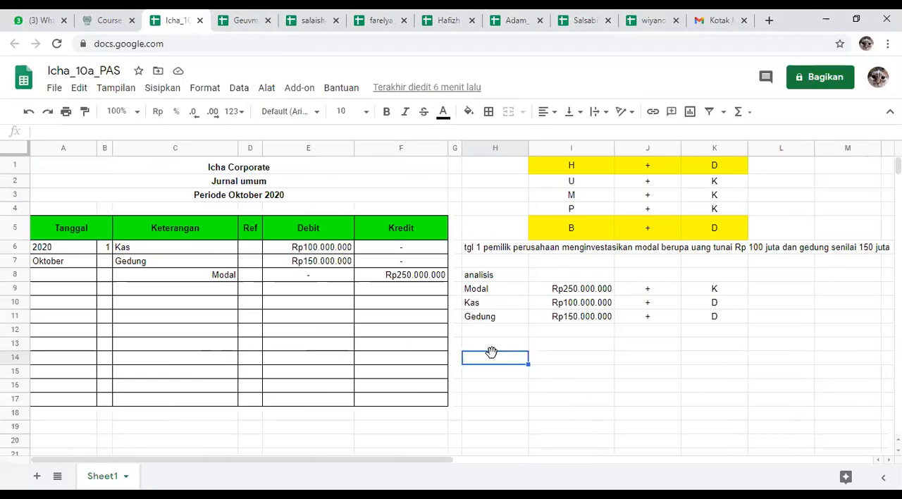
text(tgl 2 per)
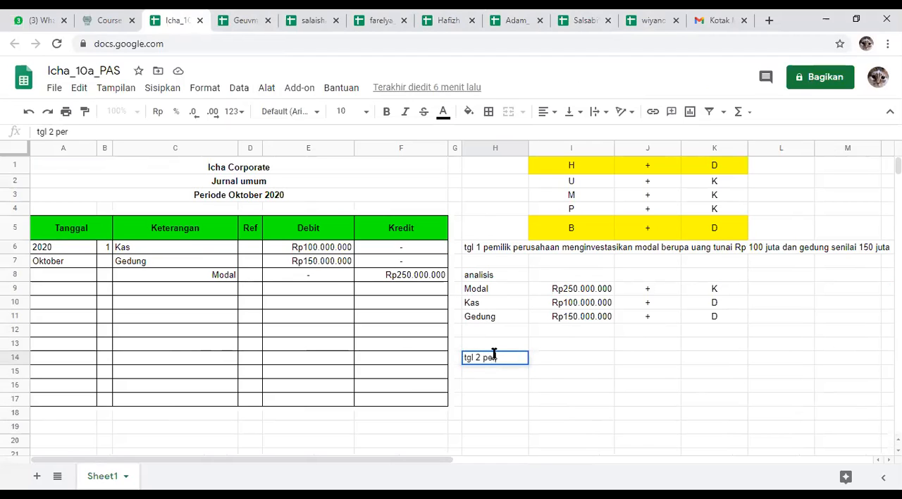
text(usahaan )
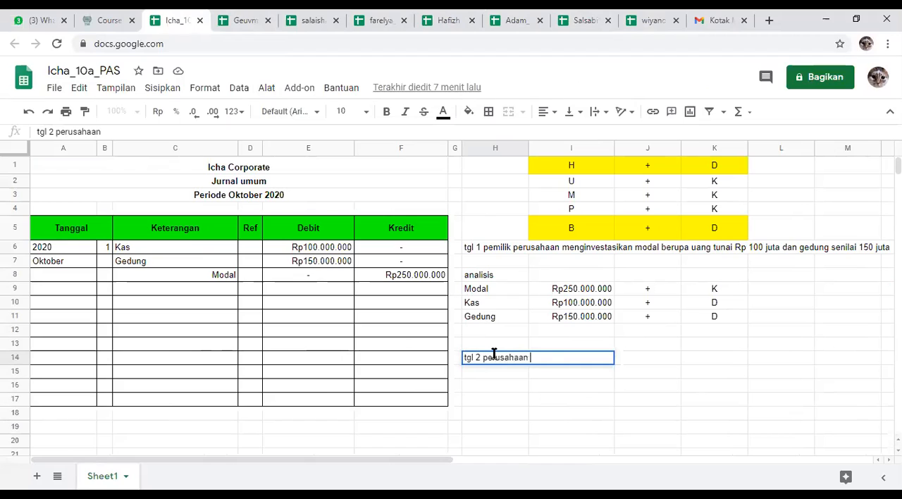
text(menerima pen)
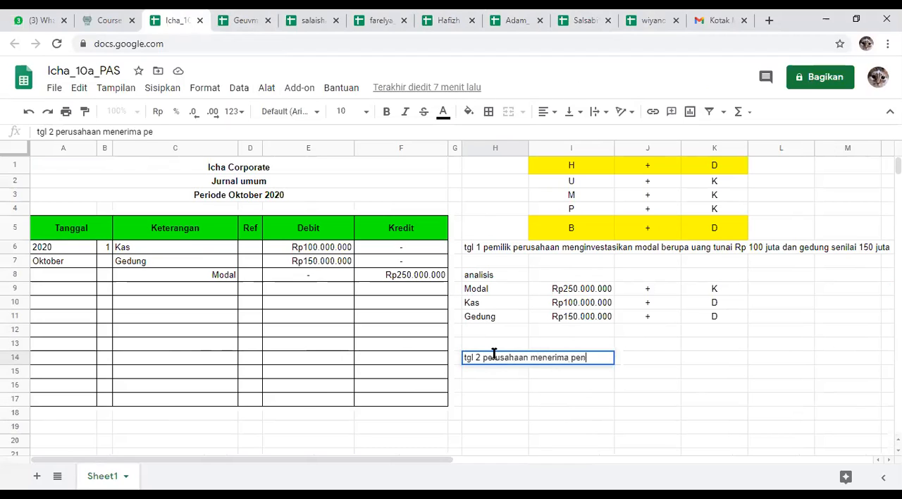
text(dapatan)
key(BackSpace)
key(BackSpace)
key(BackSpace)
text(tan)
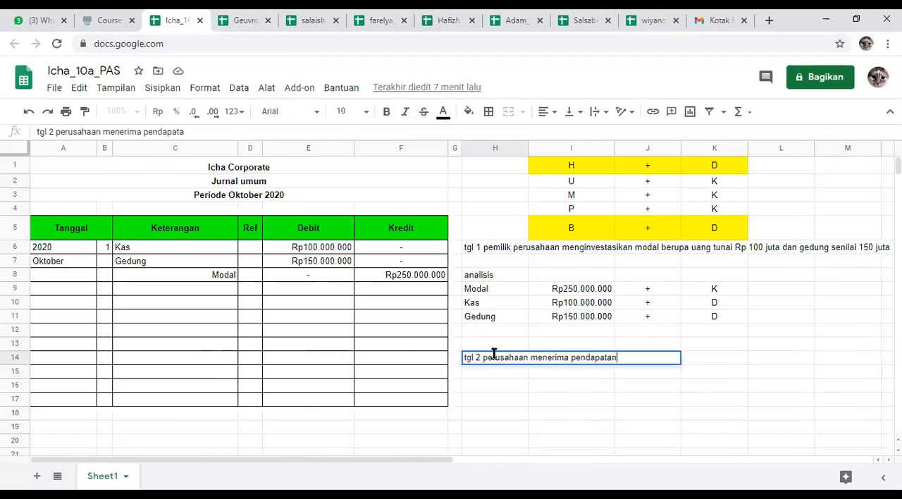
text( sebesar 2,5 juta, namun bar)
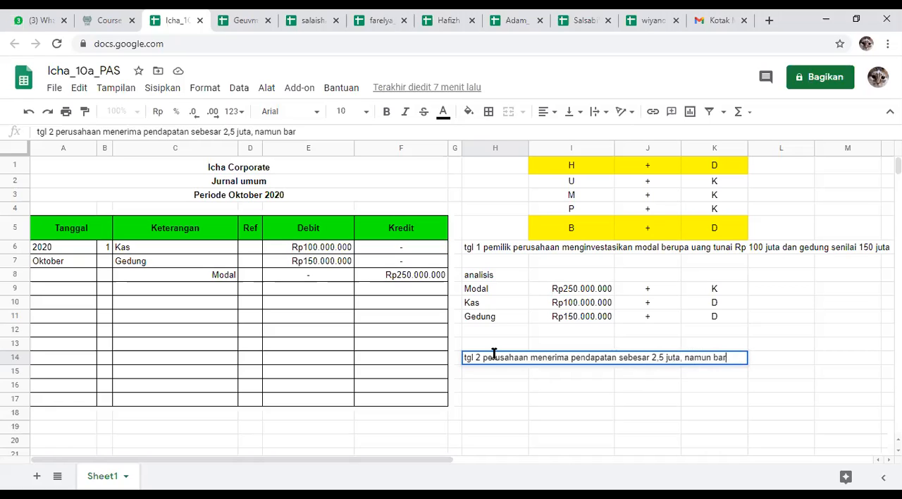
text(u diterima )
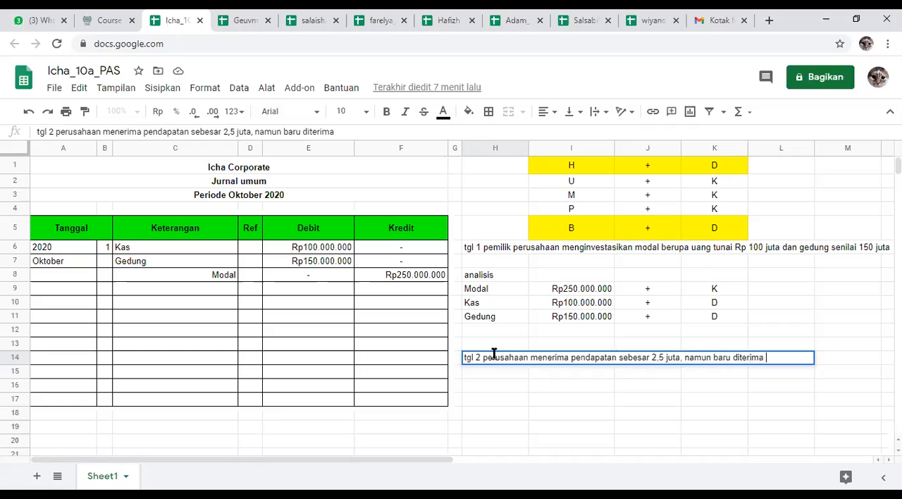
text(2 juta)
key(Return)
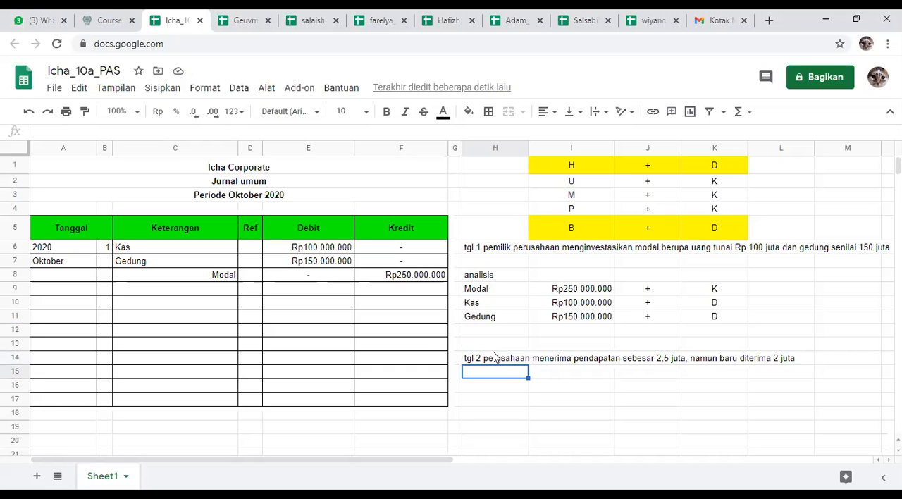
Step: Point out the transaction 1 analysis in H8:K11, and examine the transaction 2 entries in the student journal with the cyan header
drag(584, 292, 727, 318)
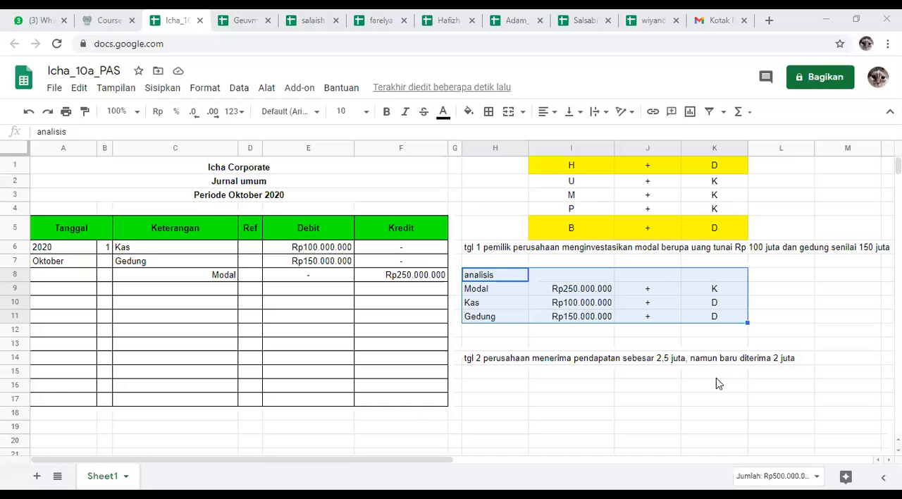
click(718, 374)
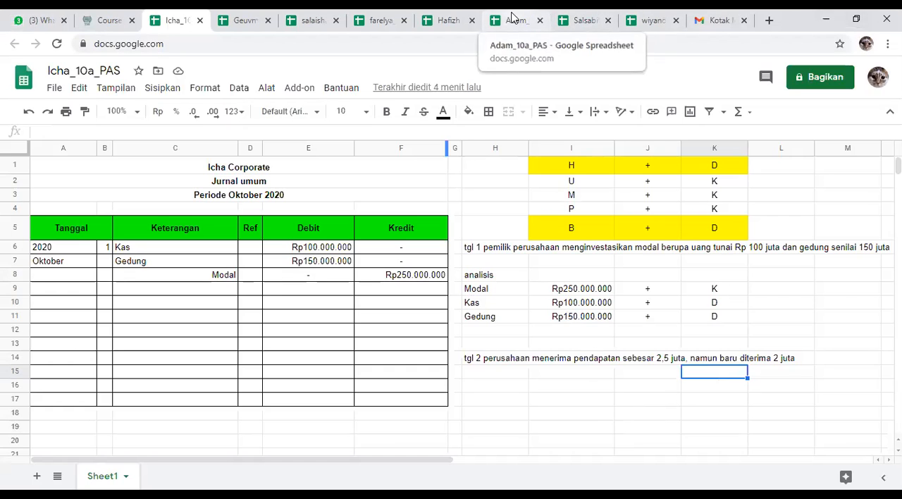
click(443, 20)
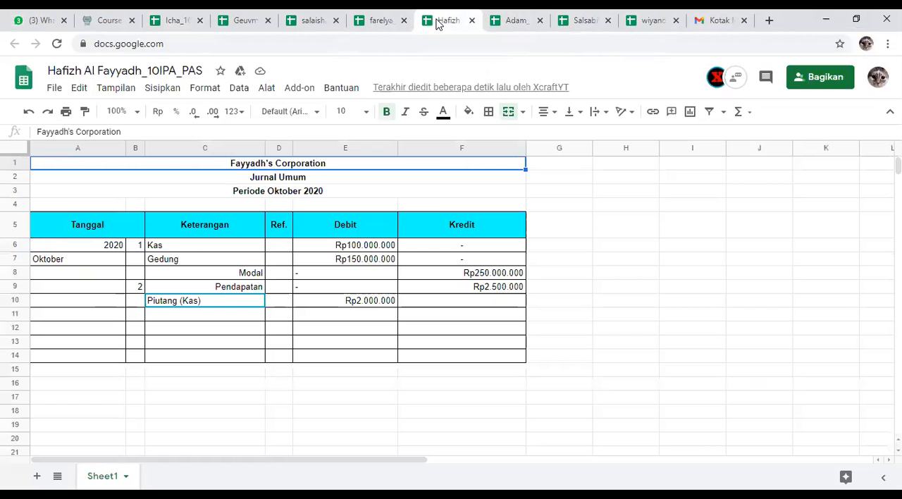
click(709, 322)
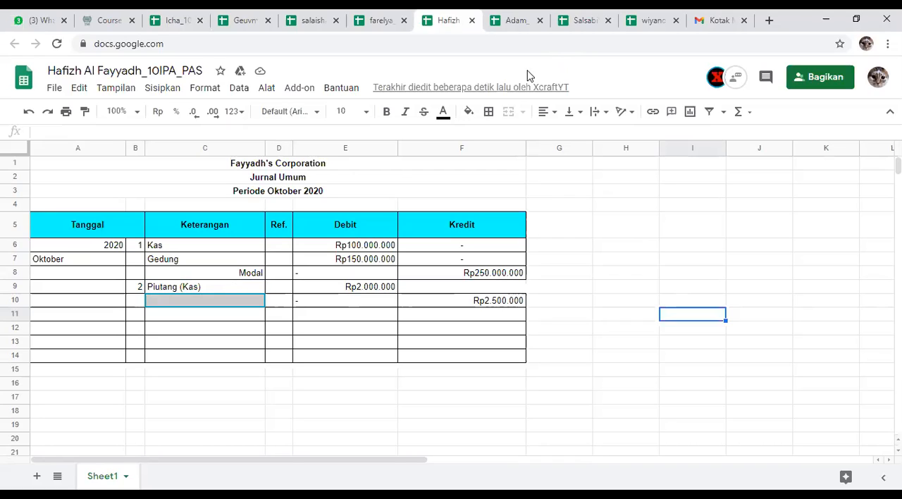
Step: Compare the cyan-header journal's Piutang (Kas) and Pendapatan entries with the transaction 2 description in the green-header journal
click(176, 15)
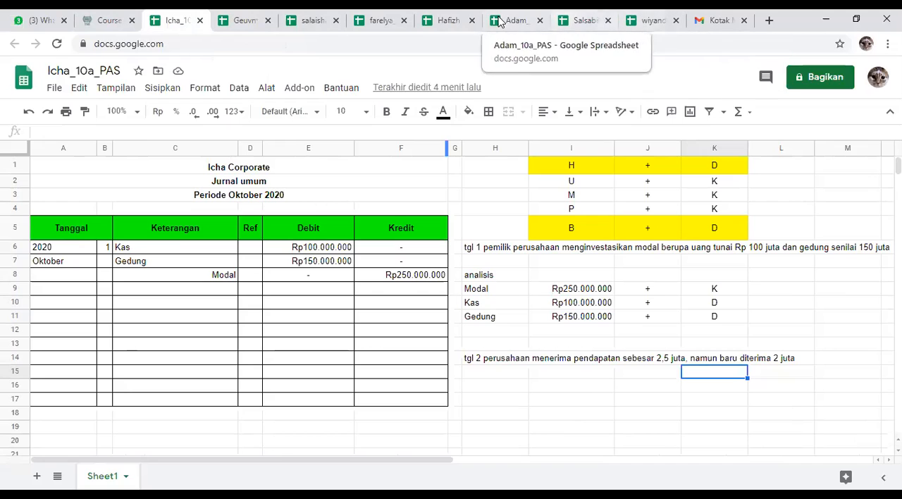
click(453, 18)
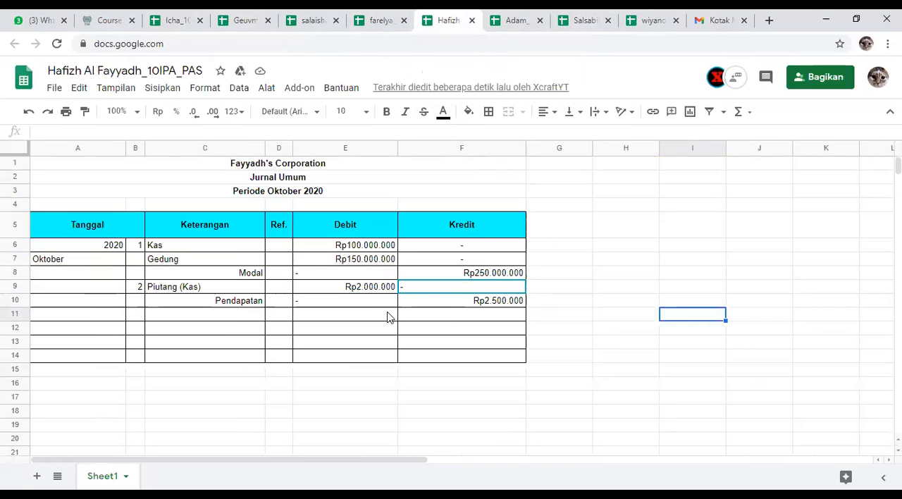
click(365, 303)
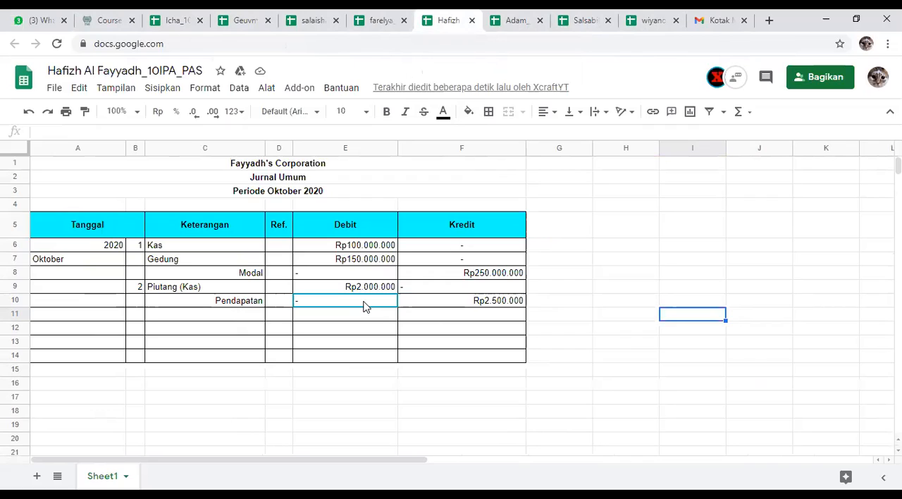
key(Up)
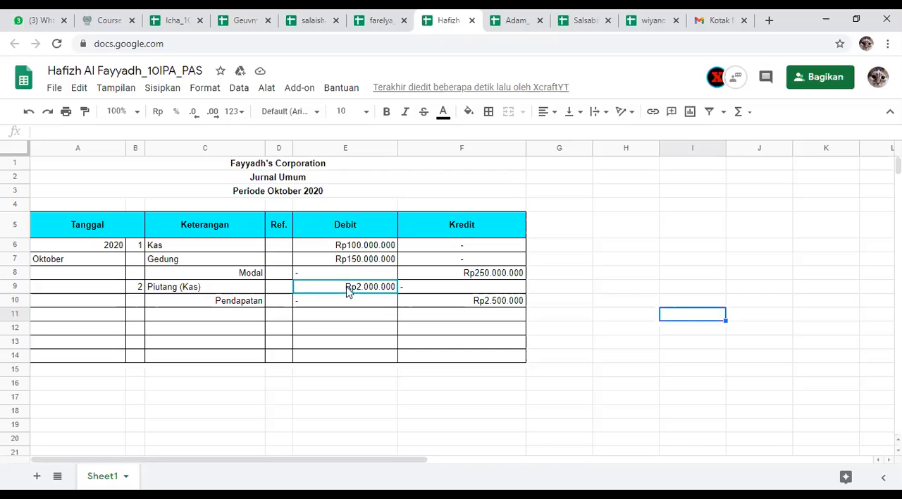
click(175, 22)
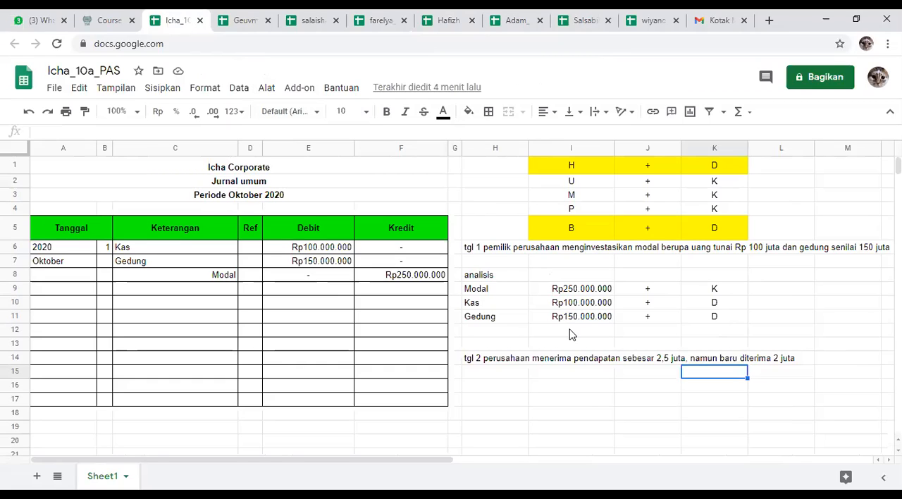
click(439, 14)
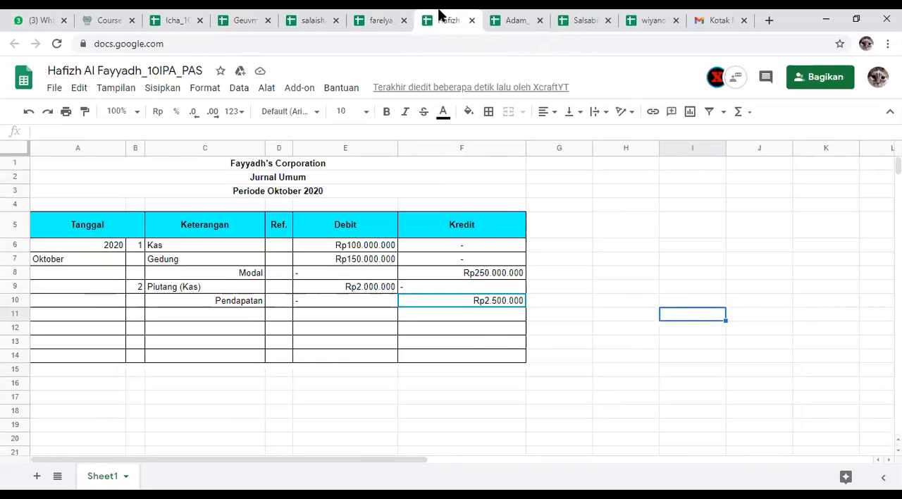
click(177, 14)
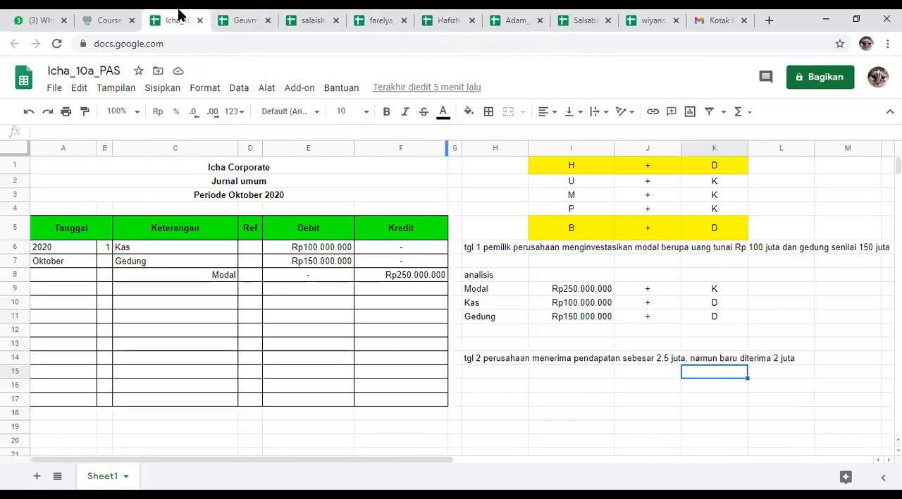
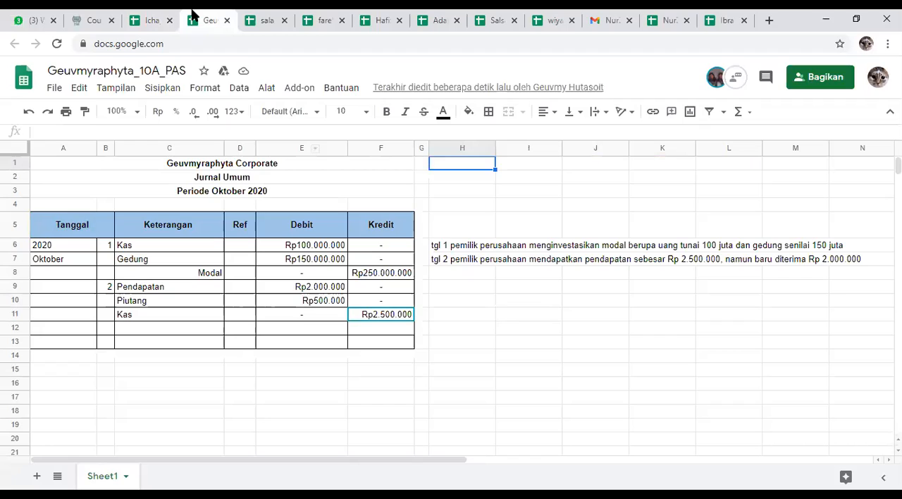
Step: Check the transaction 2 entries in the blue, pink, purple, cyan, orange and yellow-header student journals, one journal at a time
text(Rp2.500.000)
key(Right)
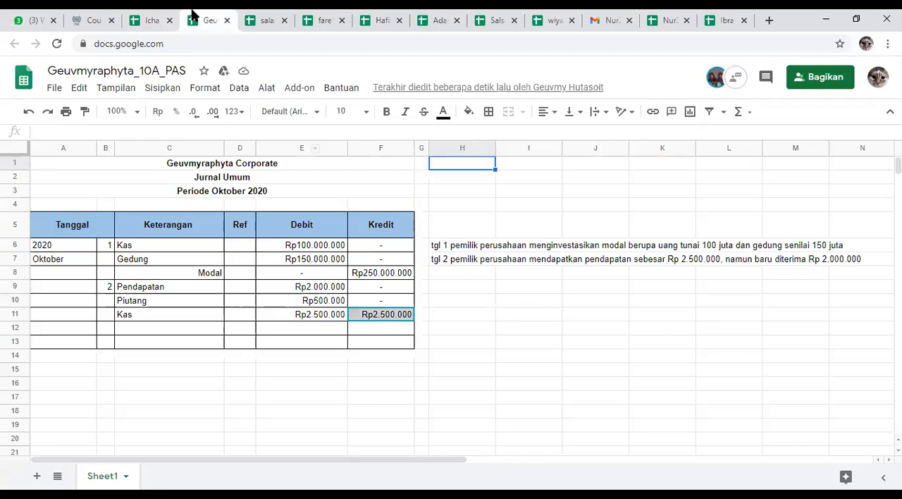
click(254, 14)
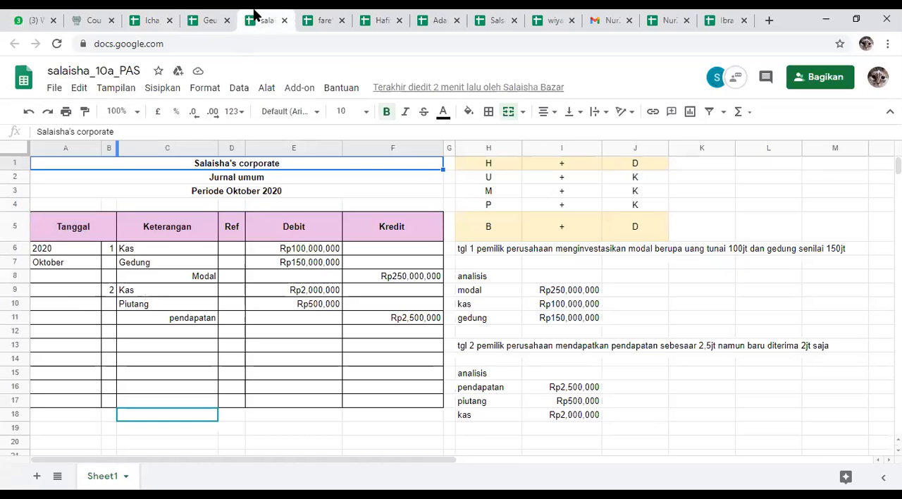
click(747, 361)
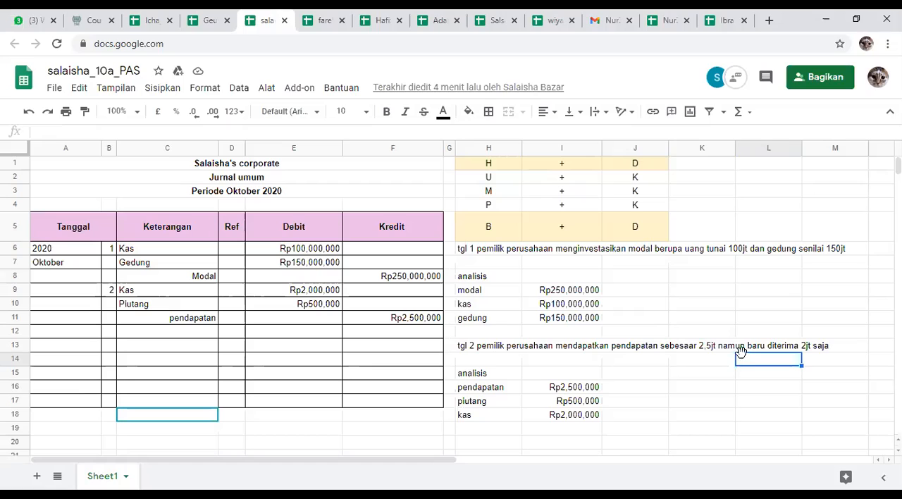
click(327, 15)
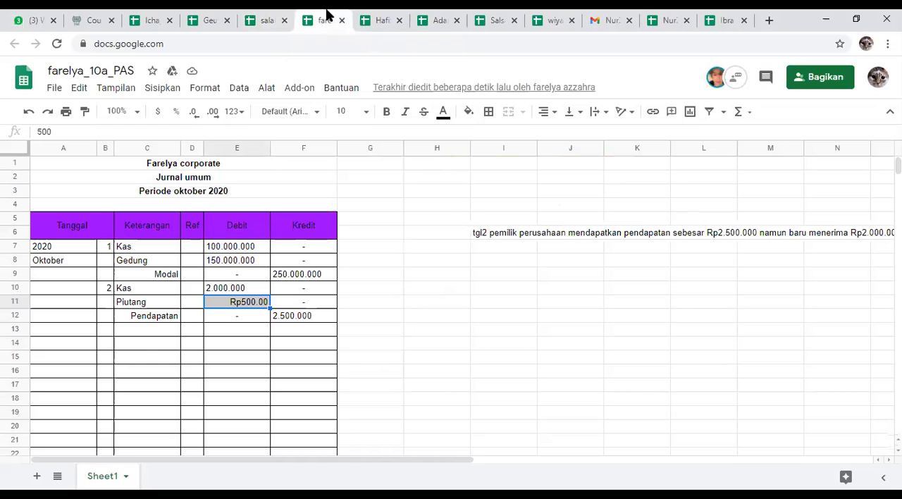
click(373, 15)
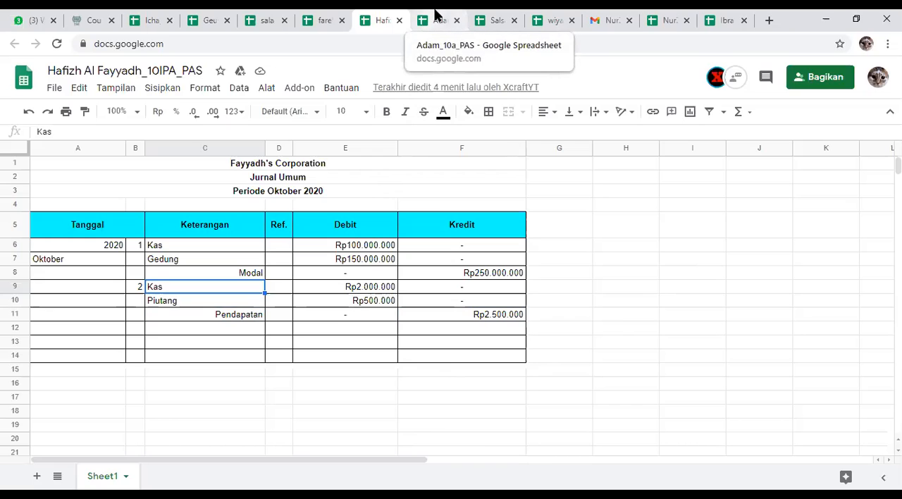
click(434, 17)
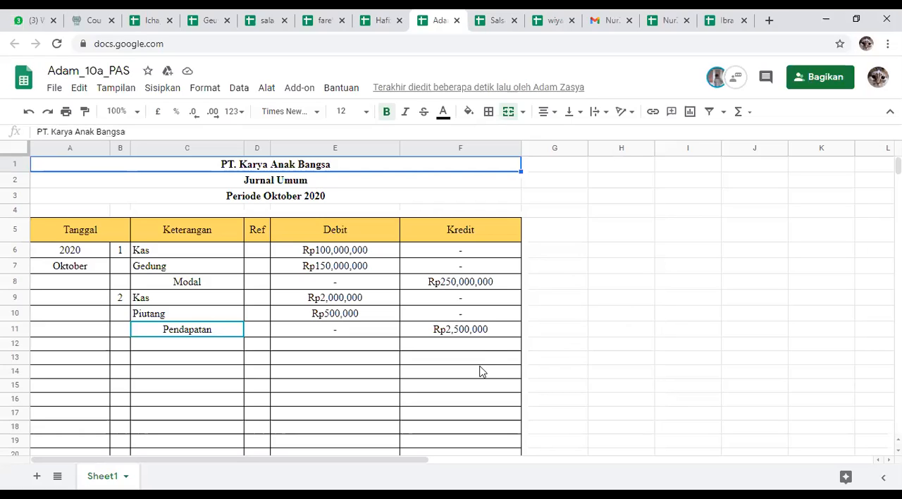
click(494, 16)
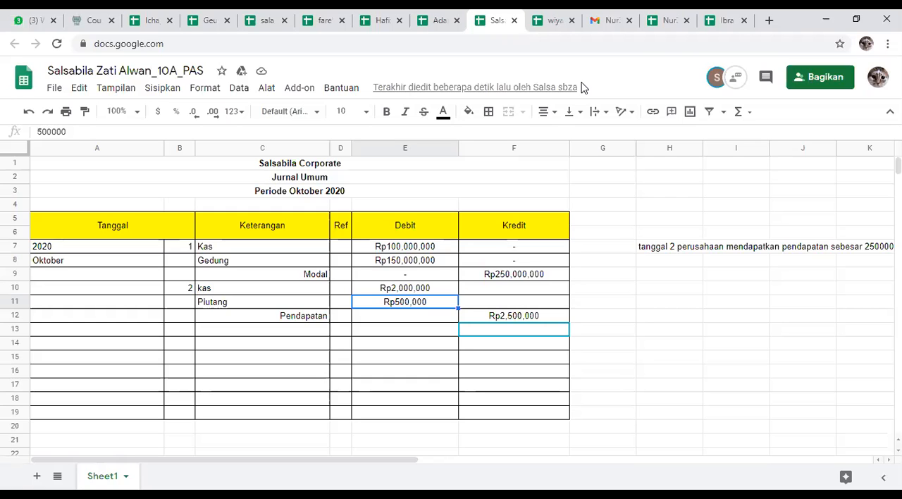
Step: Examine the Kas, Piutang and Pendapatan entries of transaction 2 in the yellow-header journal with the coloured title text
click(551, 17)
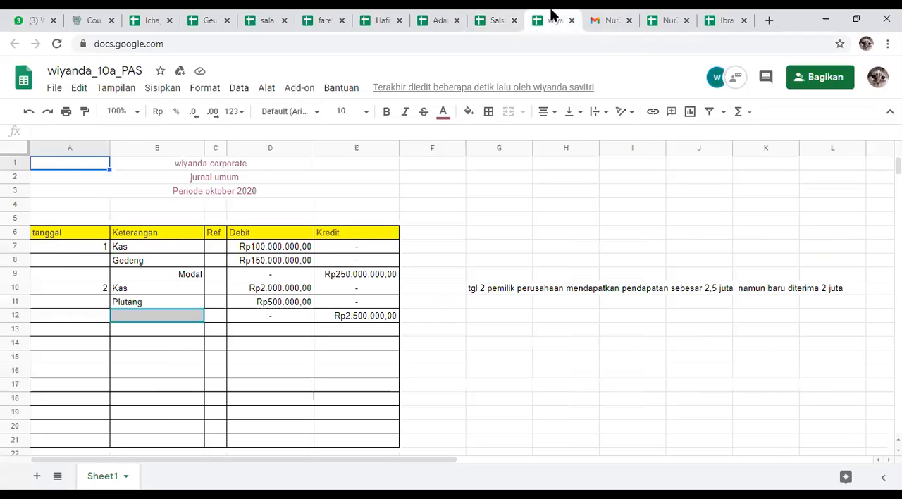
text(Pendapatan)
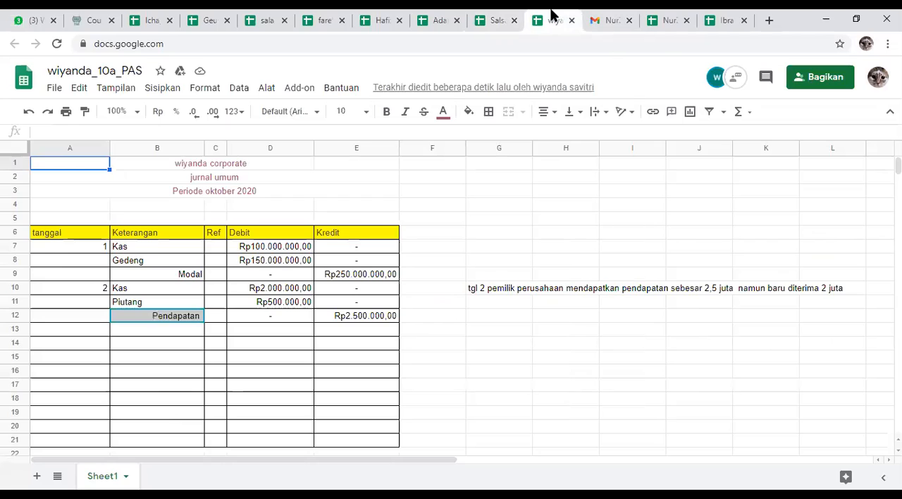
key(Tab)
key(Tab)
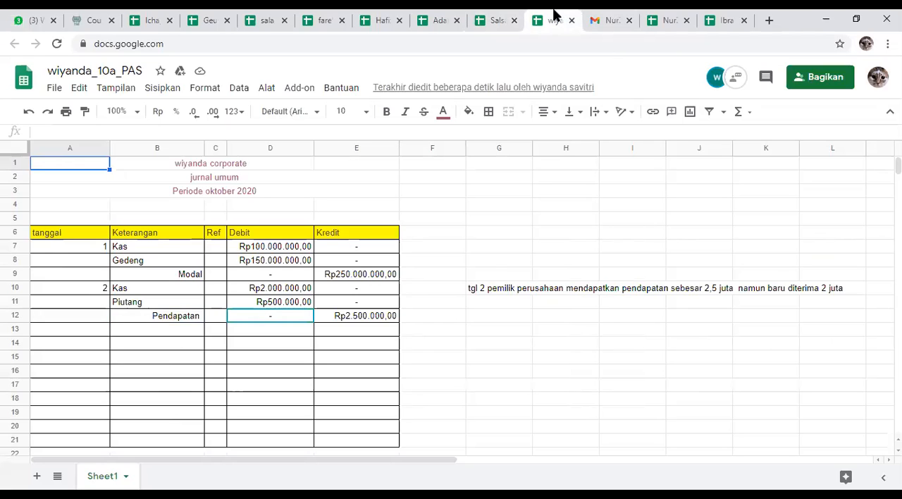
key(shift+Tab)
key(shift+Tab)
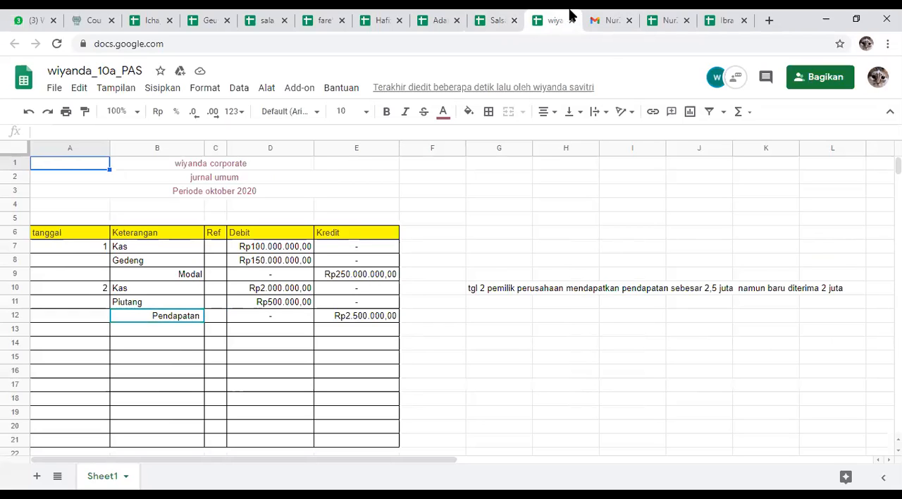
Step: Remove both decimal places from the Debit and Kredit amounts in D7:E12 of the yellow-header journal
click(365, 323)
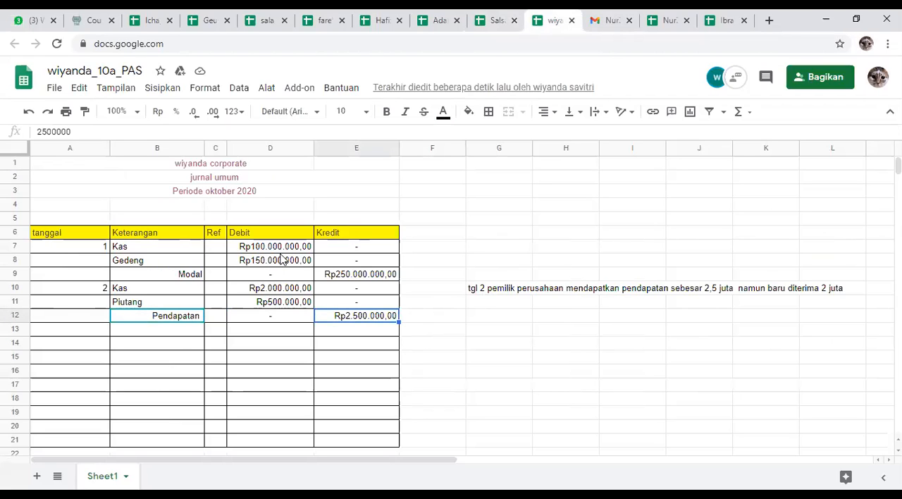
click(288, 248)
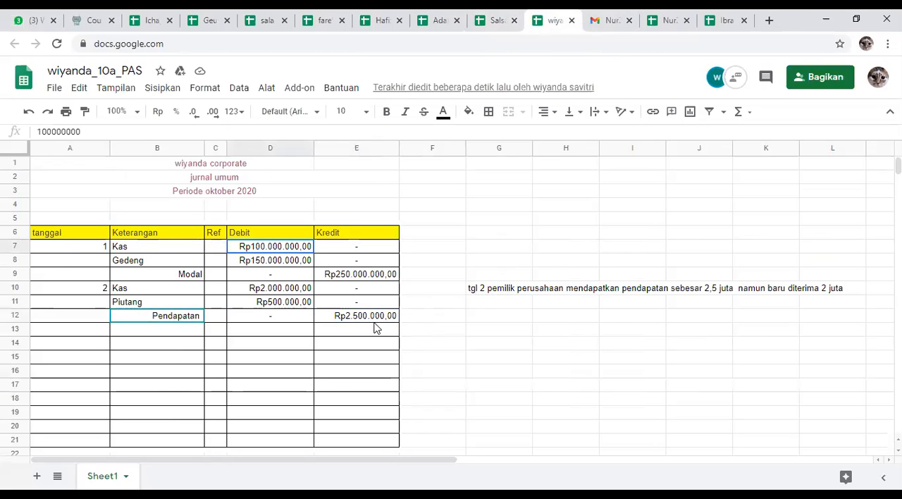
drag(376, 327, 401, 326)
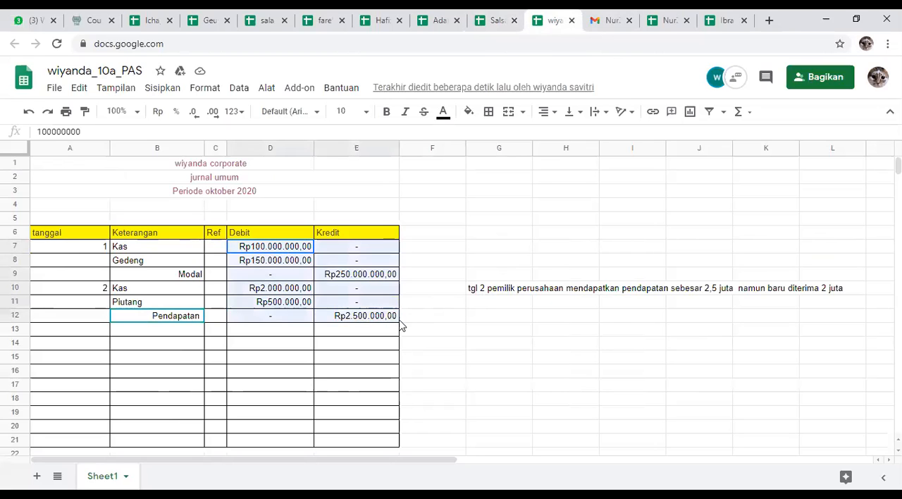
click(194, 113)
click(195, 112)
click(524, 387)
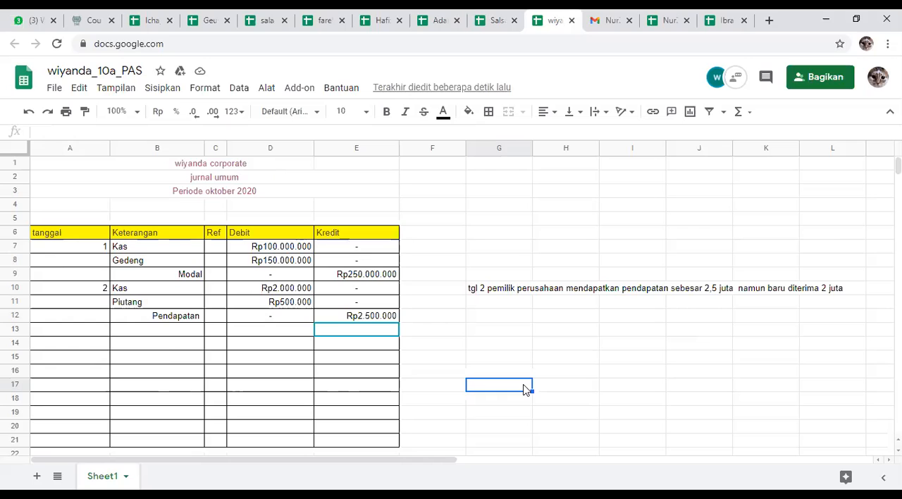
Step: Check the transaction 2 entries in the light-orange-header and uncoloured-header journals, and re-check the amounts in the purple-header journal
click(669, 20)
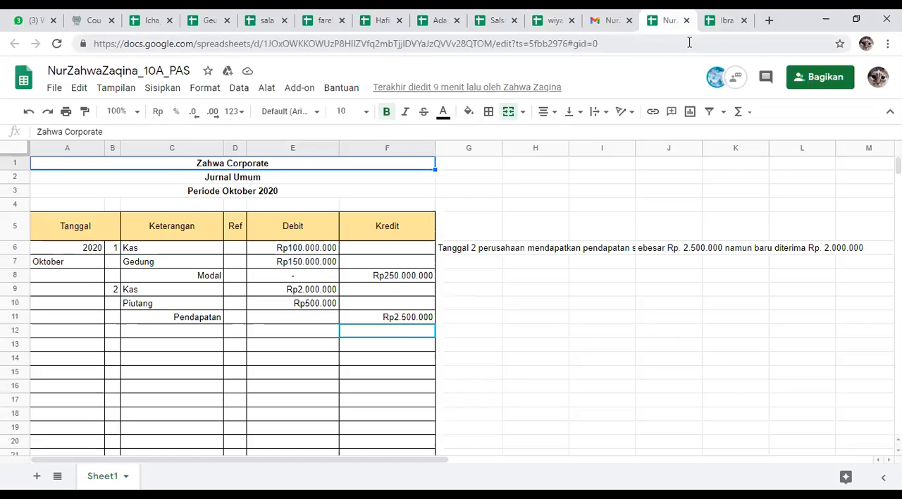
click(484, 206)
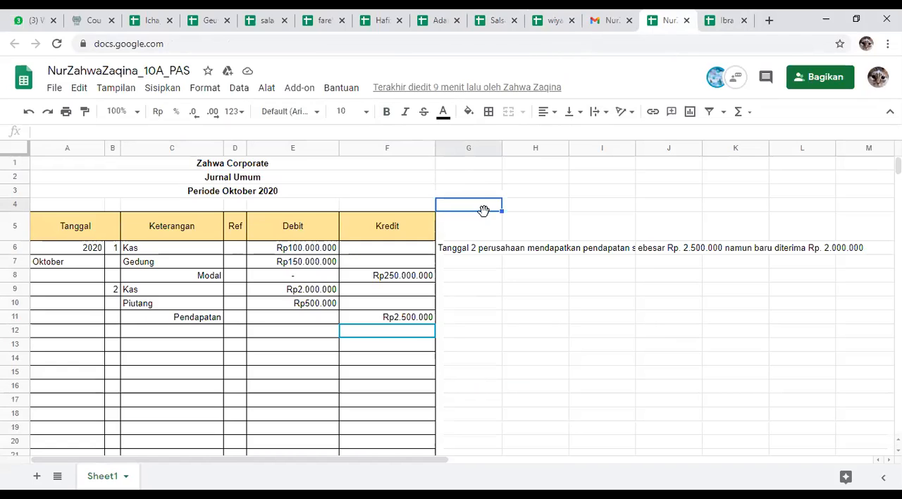
click(715, 17)
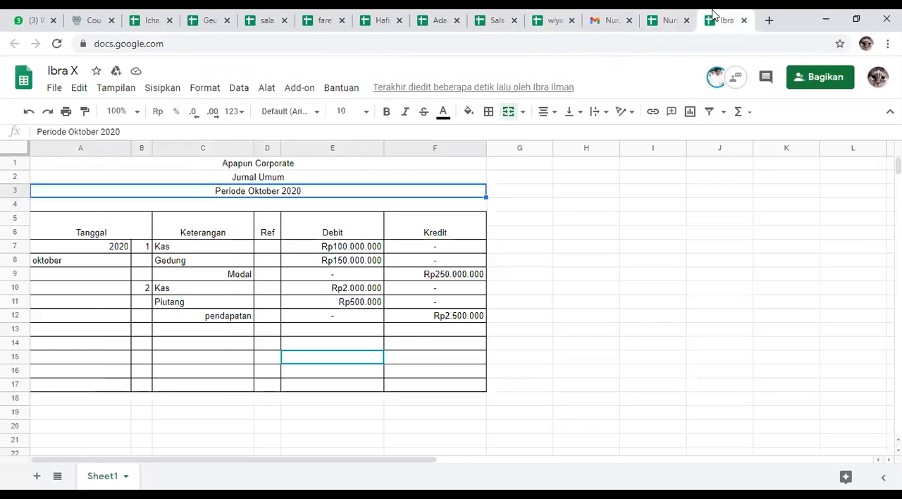
click(663, 23)
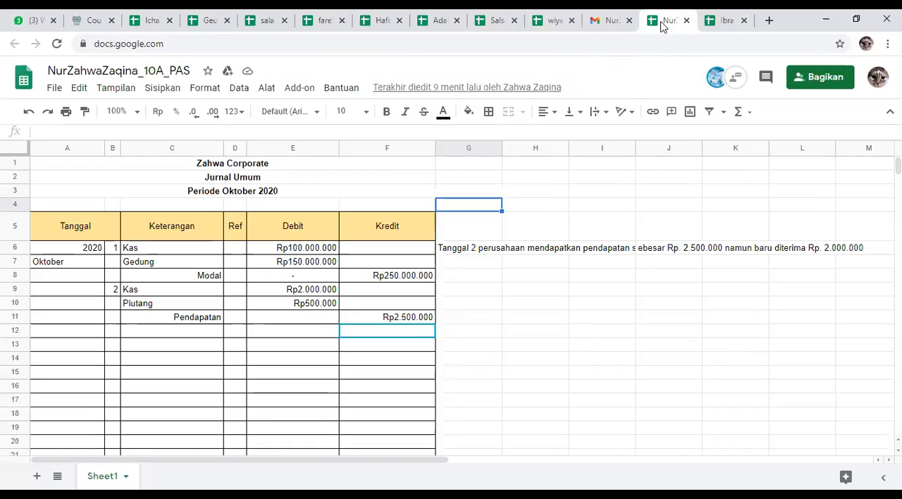
click(273, 20)
click(322, 19)
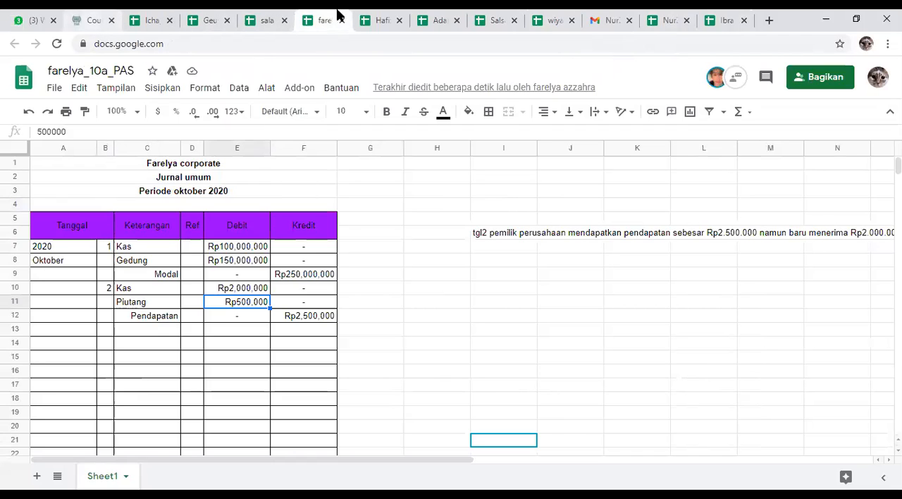
Step: Switch to Gmail, open the student journal from the unread 10A_PAS edit invitation, and examine its transaction 2 entries and description
click(599, 19)
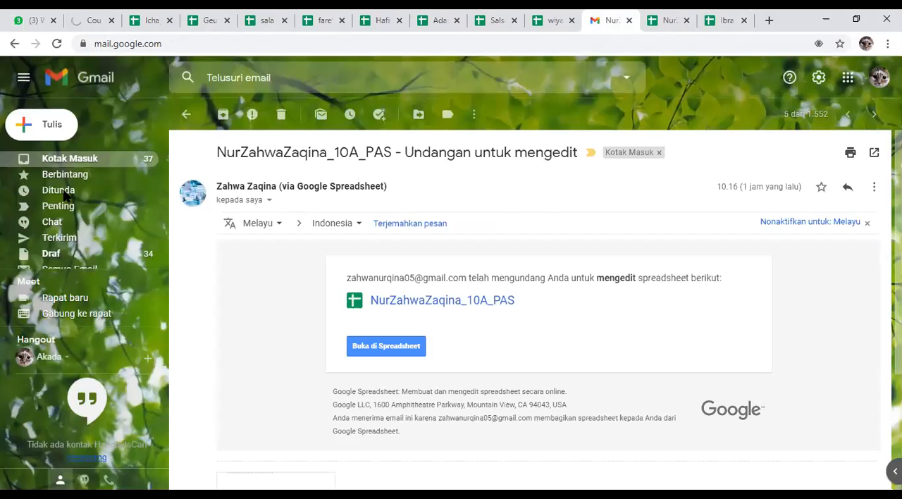
key(ctrl+Tab)
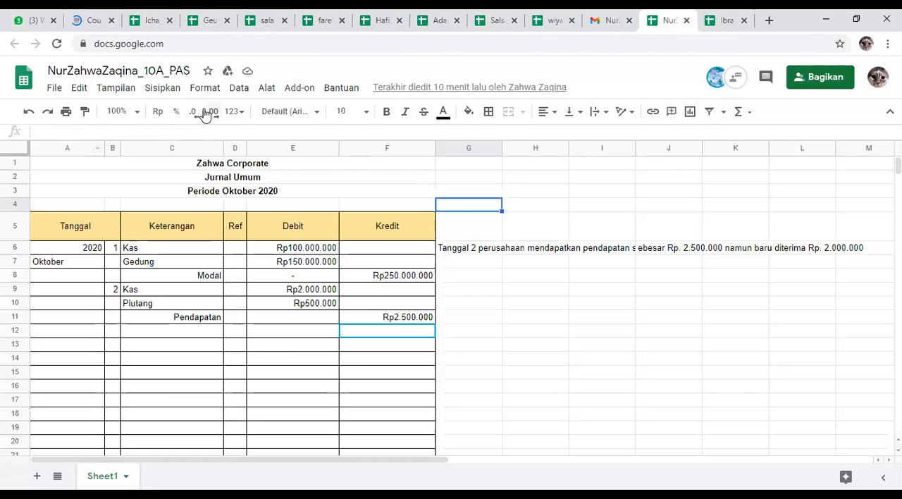
click(604, 20)
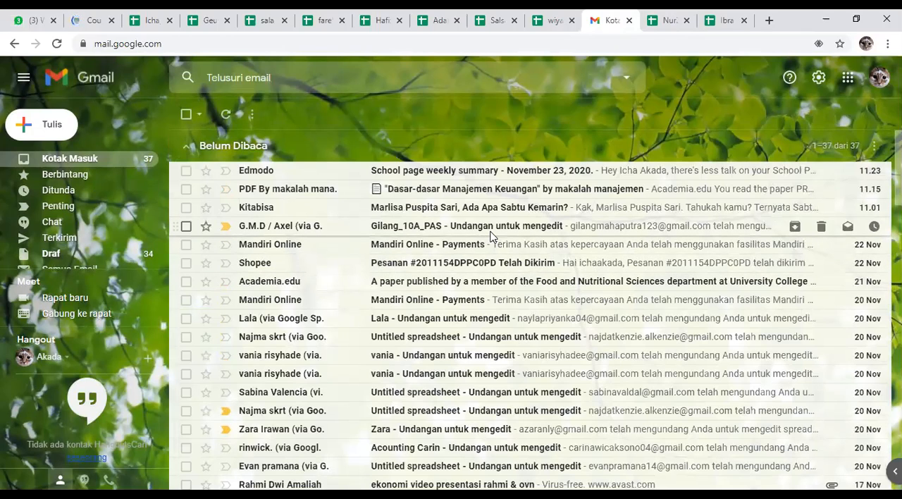
click(490, 231)
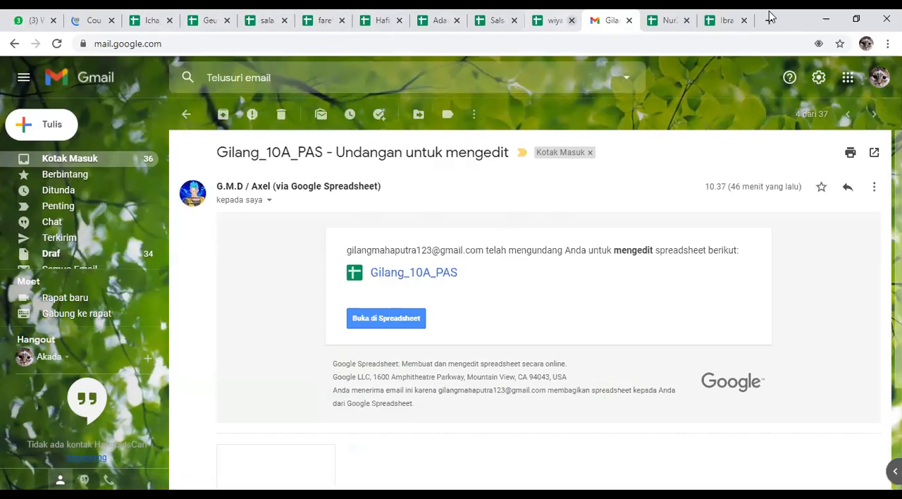
click(360, 320)
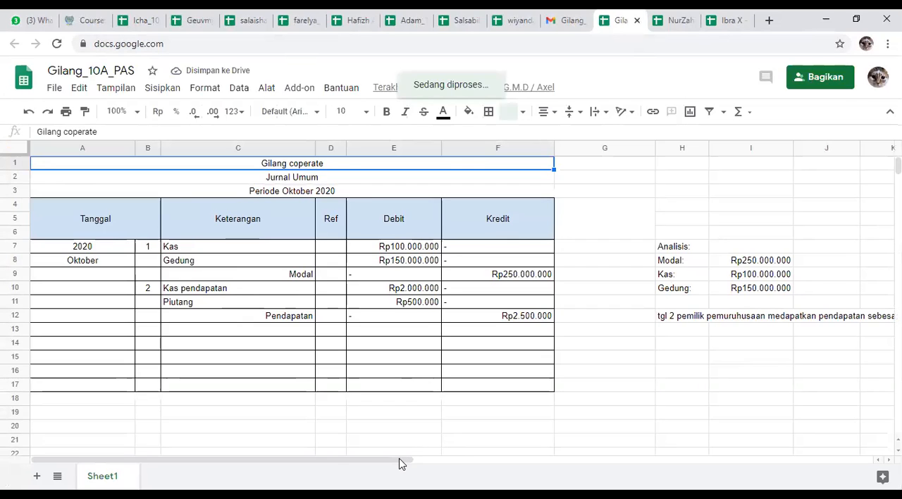
click(544, 404)
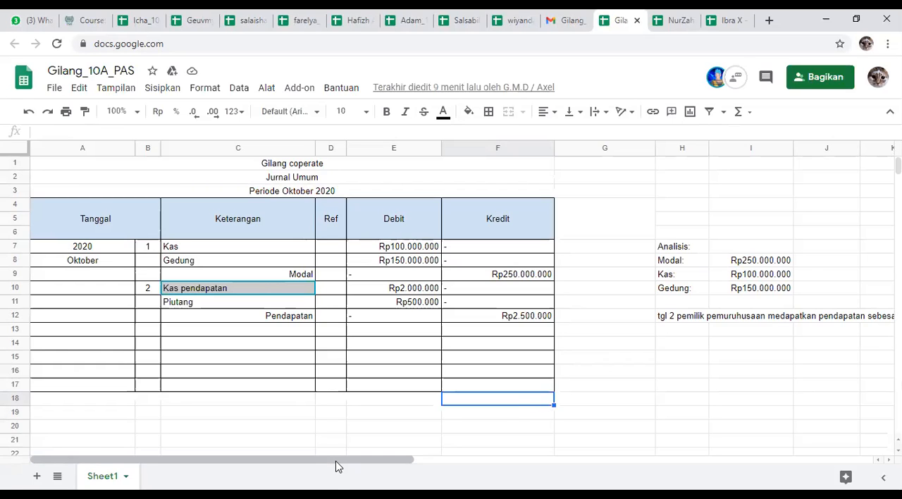
drag(351, 465, 498, 458)
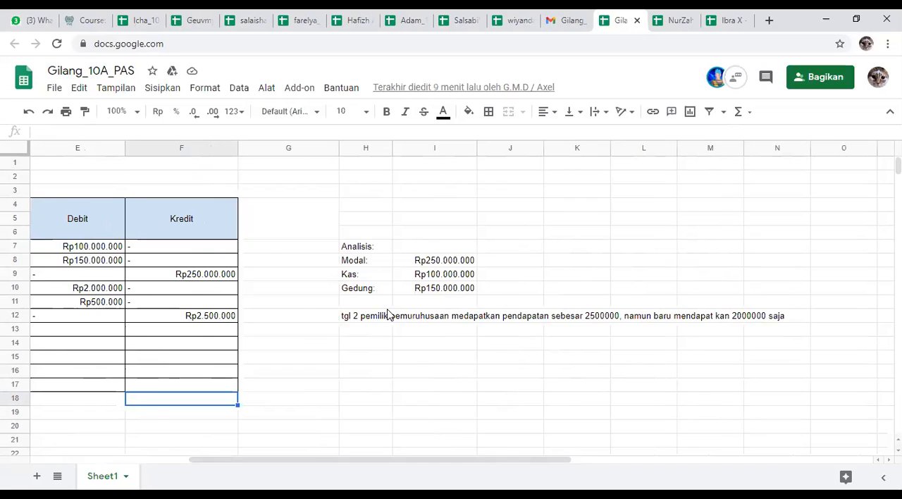
Step: Return to the green-header journal and point out the transaction 2 description in H14
click(146, 19)
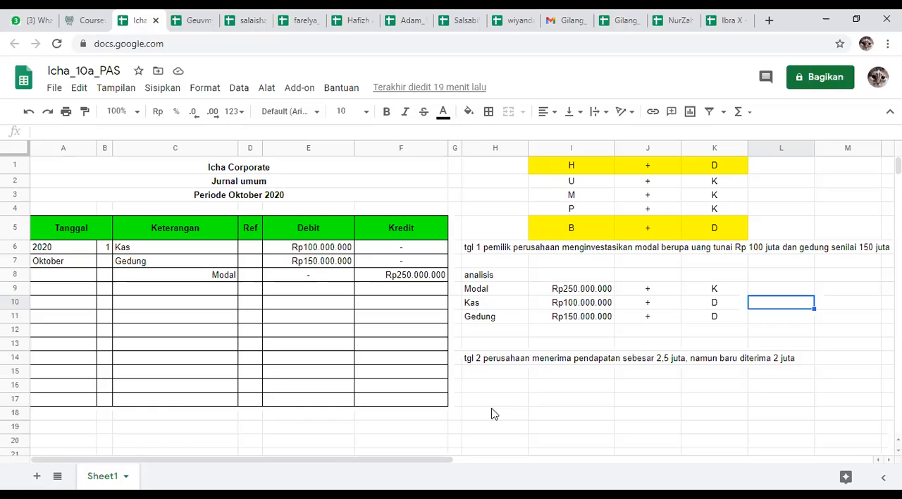
click(521, 361)
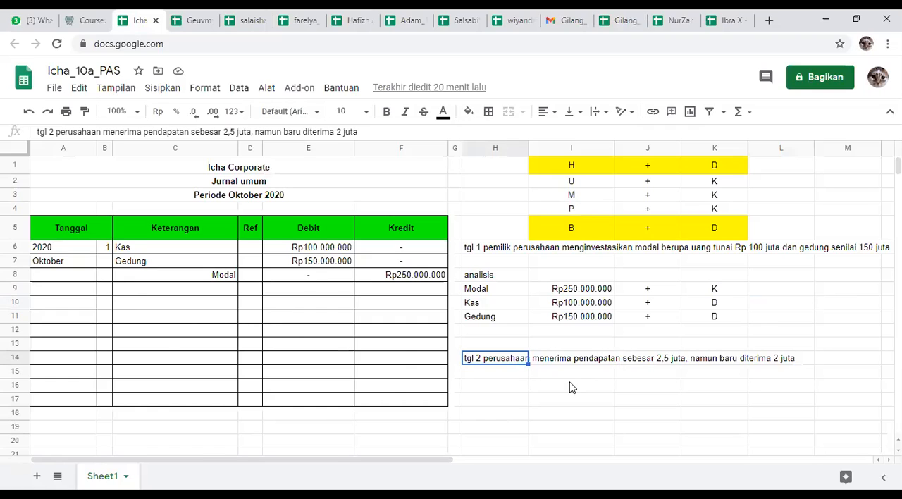
click(106, 291)
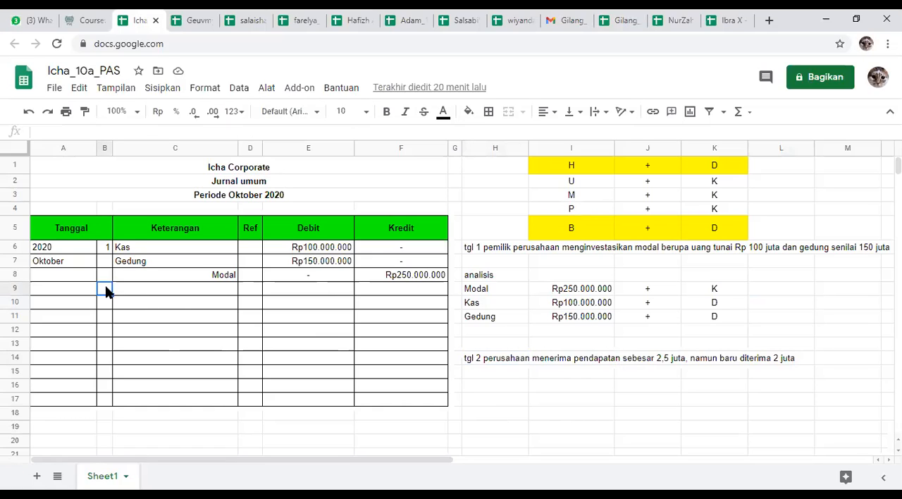
text(2)
click(175, 308)
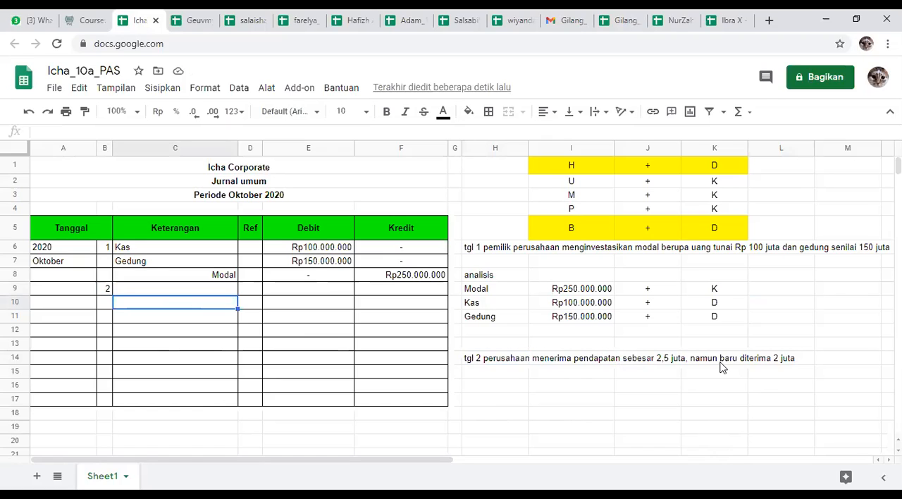
click(108, 291)
key(Delete)
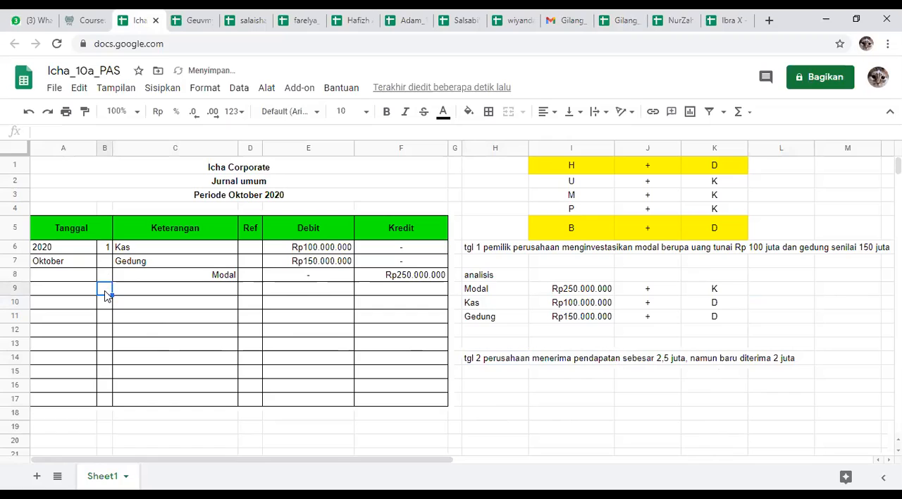
Step: Start the transaction 2 entry in row 10 with date 2, account Kas and a Debit amount of 2000000
click(108, 302)
text(2)
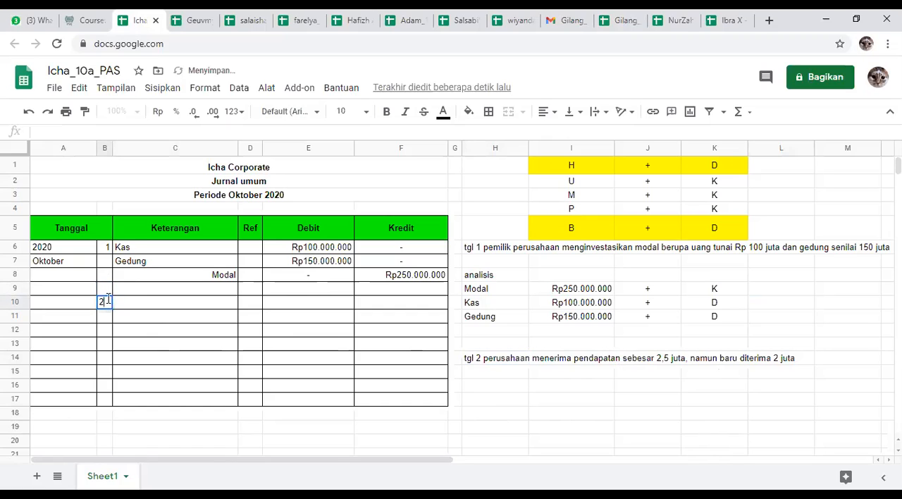
click(136, 308)
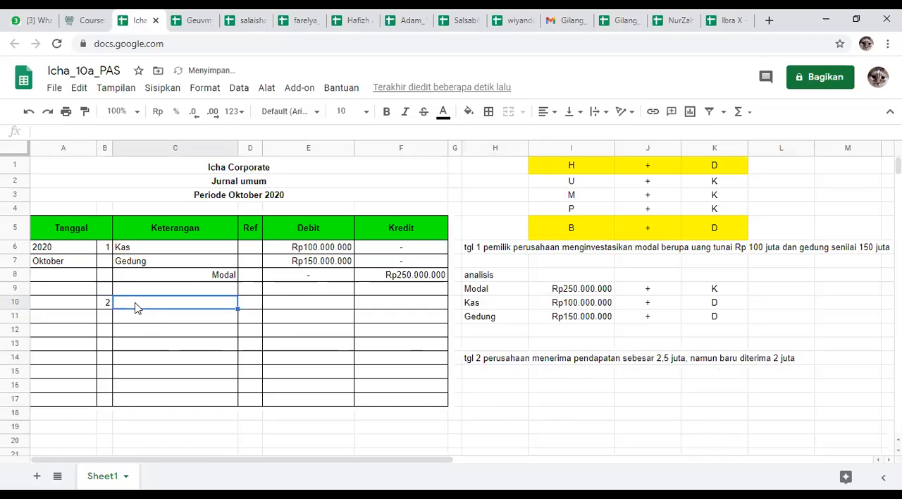
text(Kas)
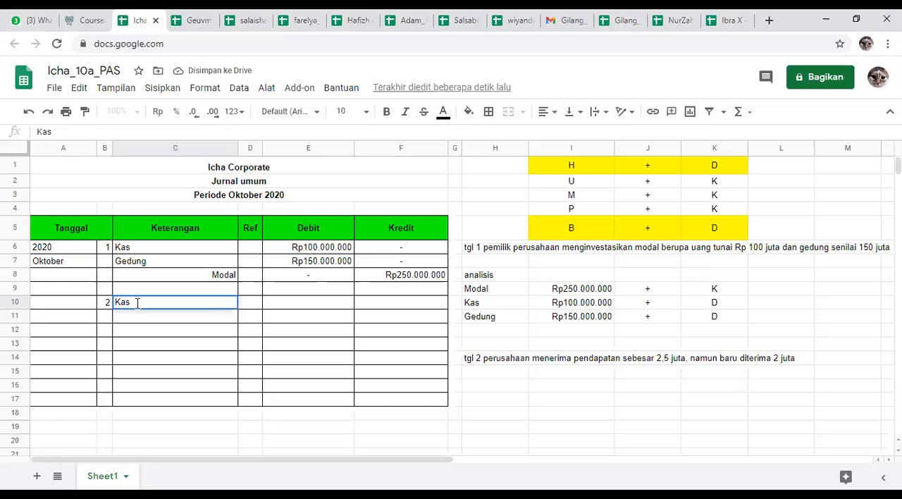
click(321, 304)
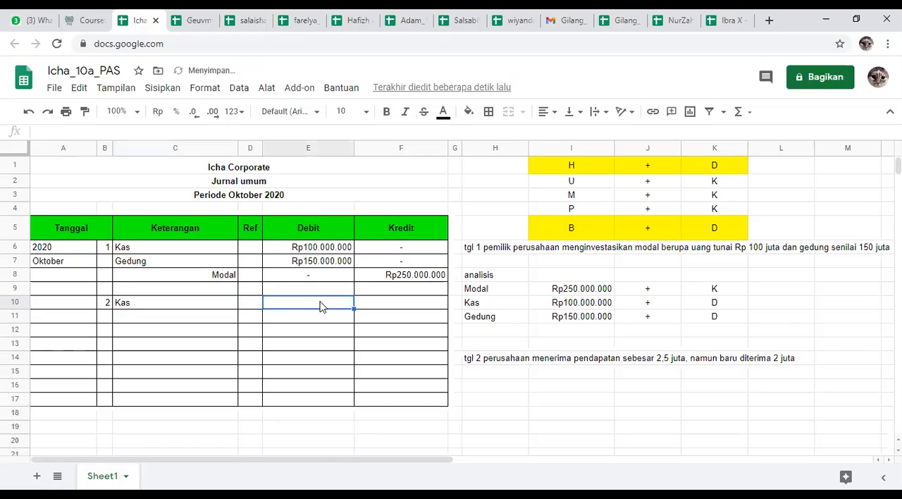
text(200)
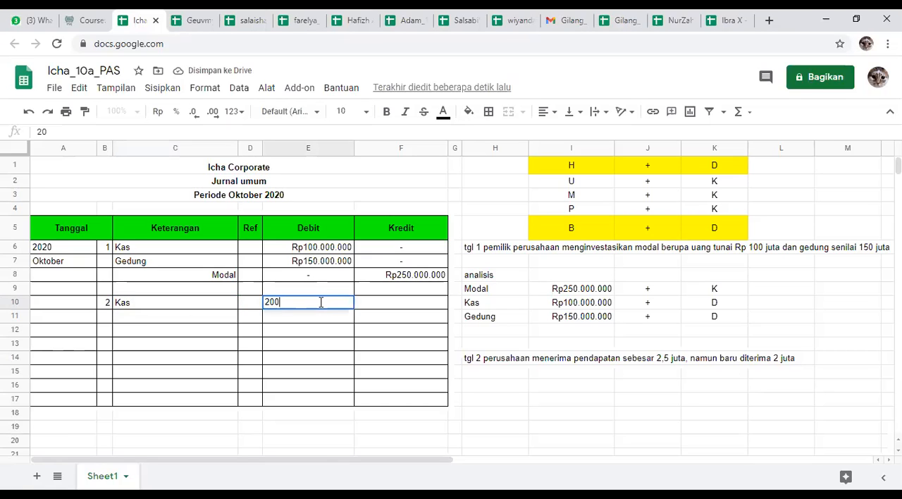
text(0000)
key(Return)
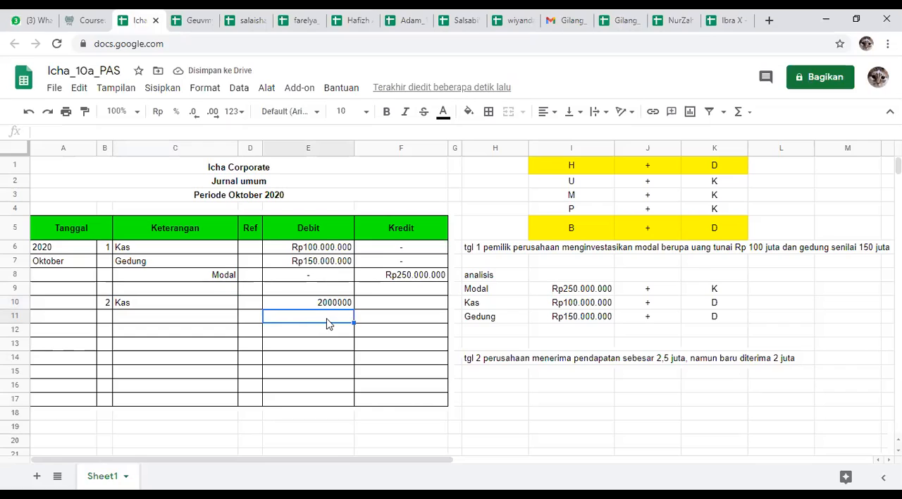
Step: Add the Piutang account in C11 with a Debit amount of 500000 in E11
text(500000)
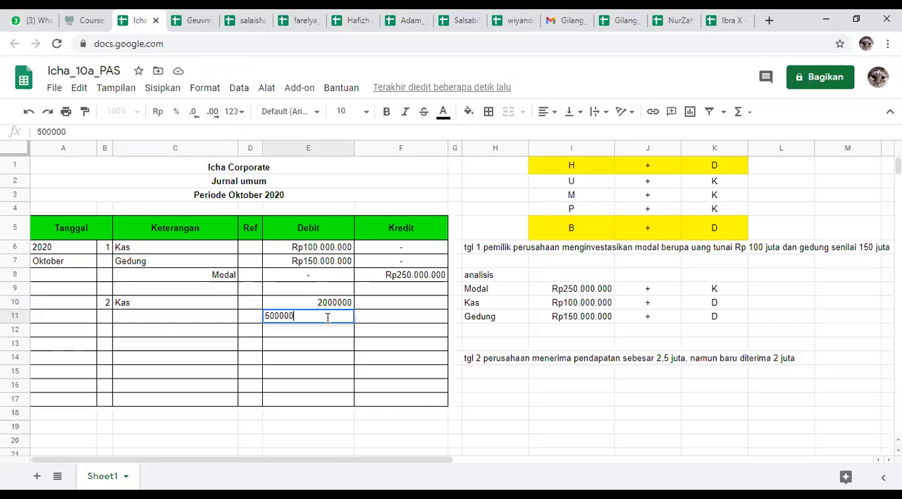
key(Return)
click(208, 325)
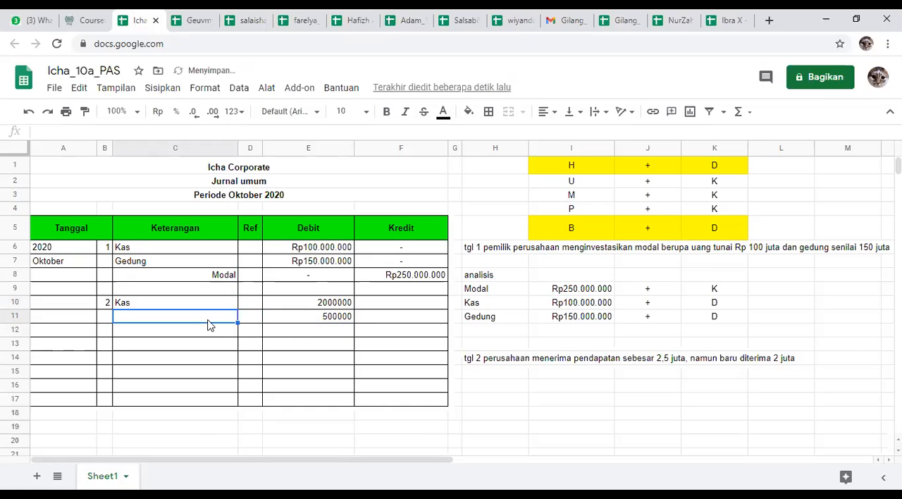
text(Pi)
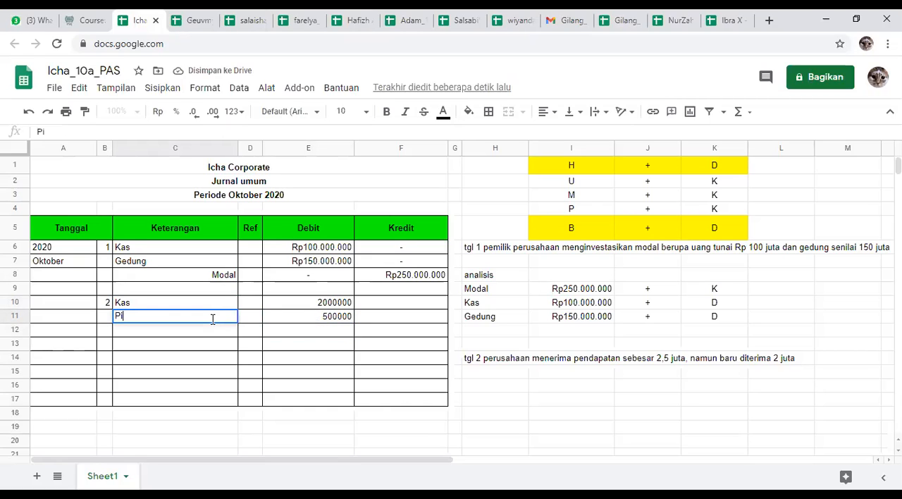
text(utang)
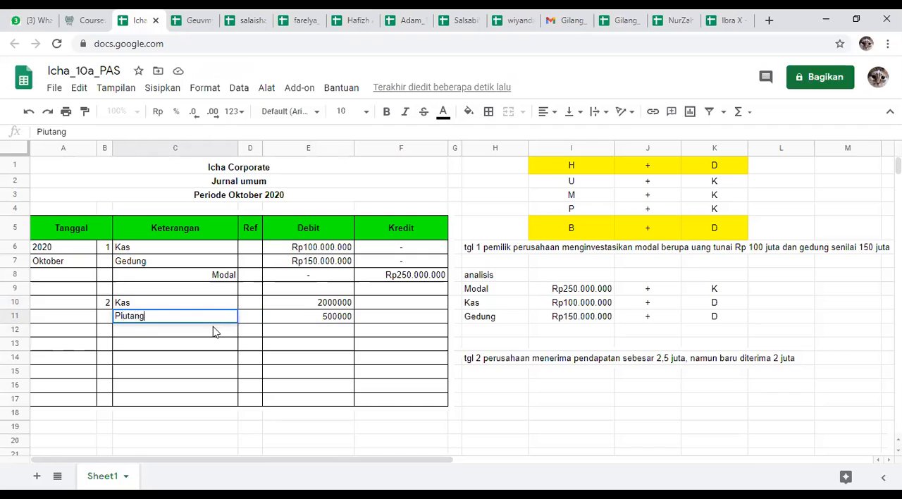
key(Return)
Step: Enter Pendapatan as the credited account in C12 and right-align it
text(Pendapatan)
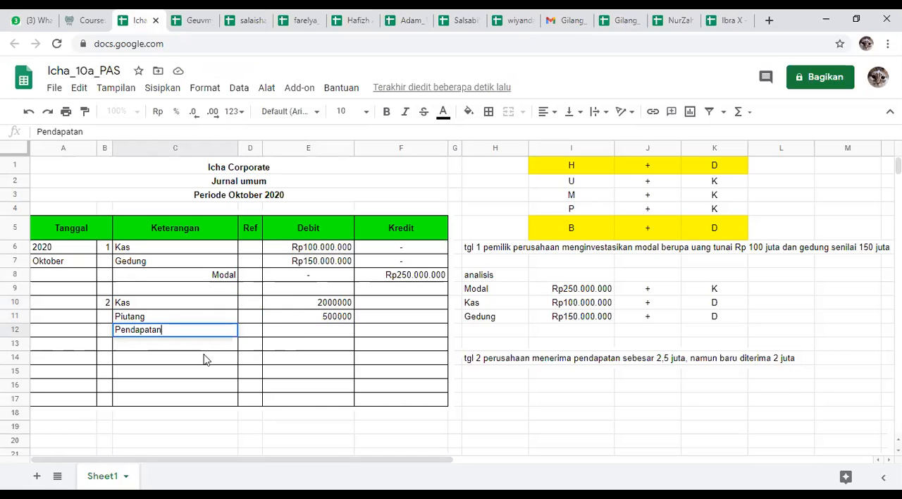
key(Return)
click(180, 332)
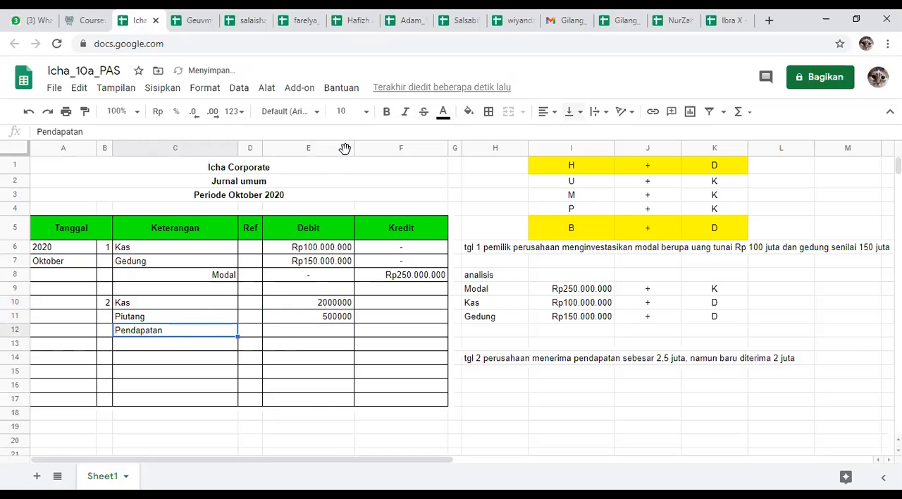
click(547, 112)
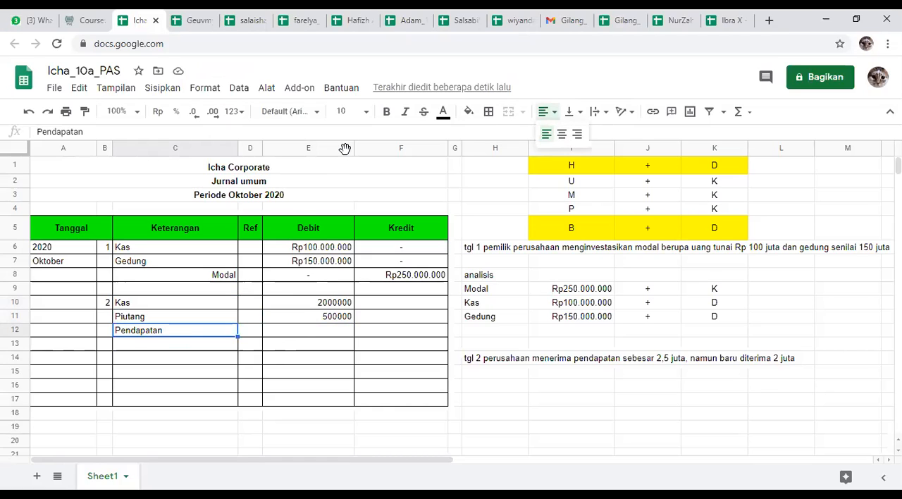
click(451, 17)
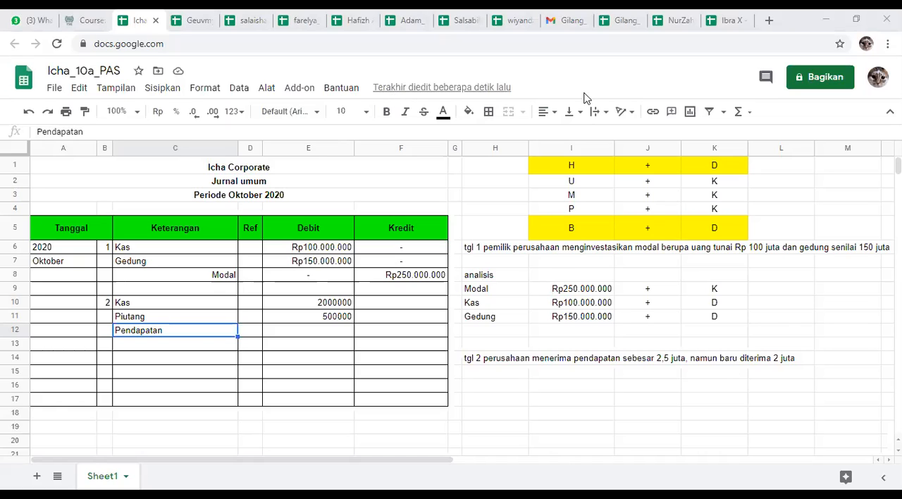
click(547, 111)
click(577, 134)
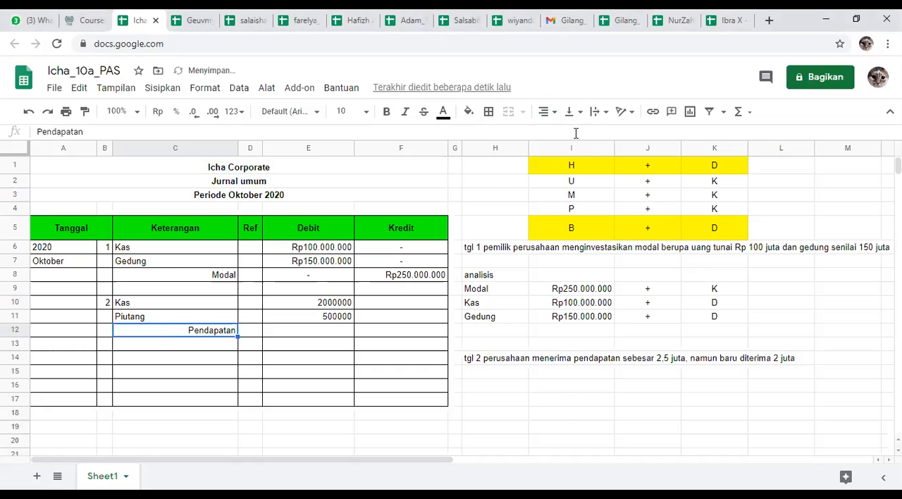
Step: Enter 2500000 as the Kredit amount for Pendapatan in F12
click(297, 343)
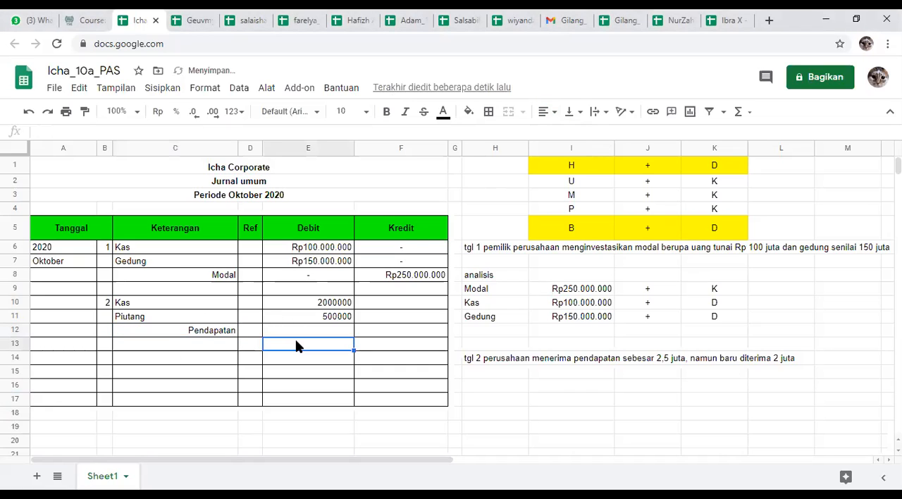
click(388, 333)
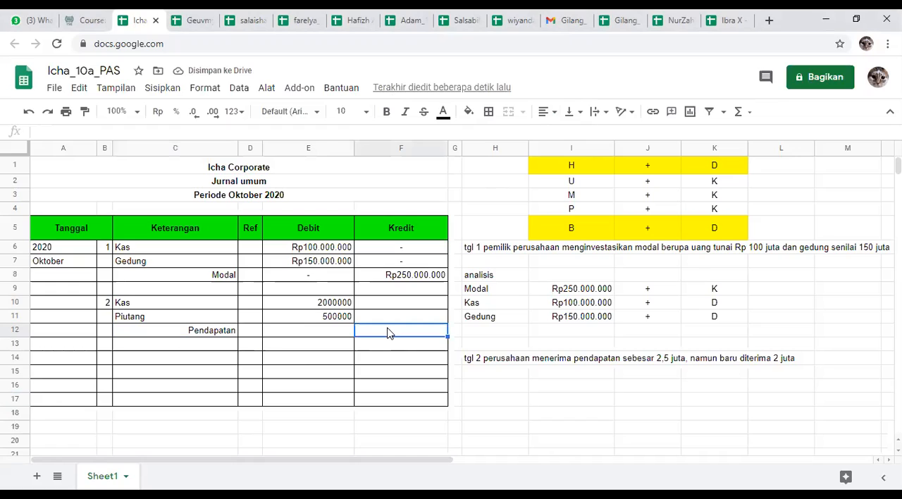
text(250000)
key(Return)
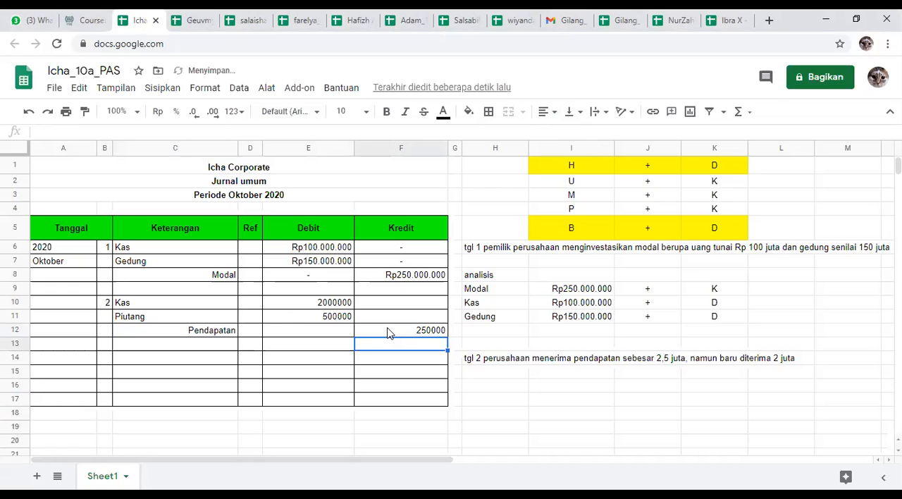
click(389, 333)
double_click(423, 329)
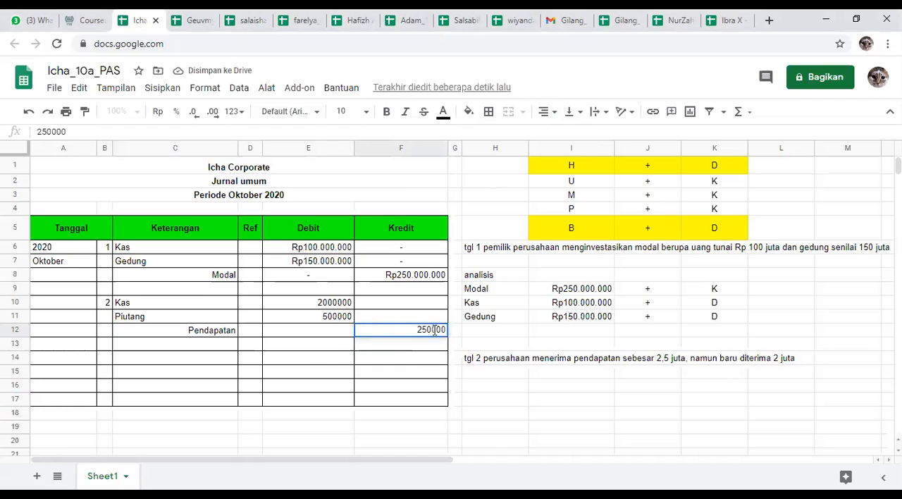
text(0)
key(Return)
Step: Format the transaction 2 amounts in E10:F12 as rupiah currency without decimal places
drag(344, 301, 431, 330)
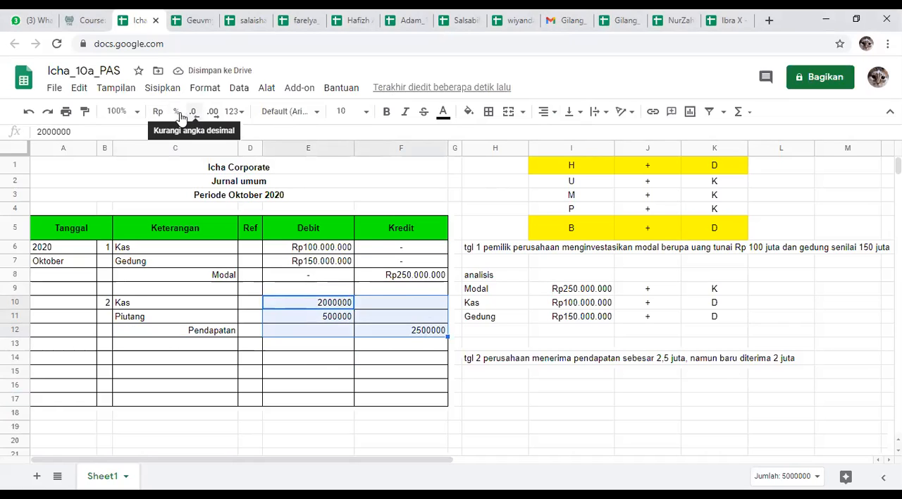
click(157, 114)
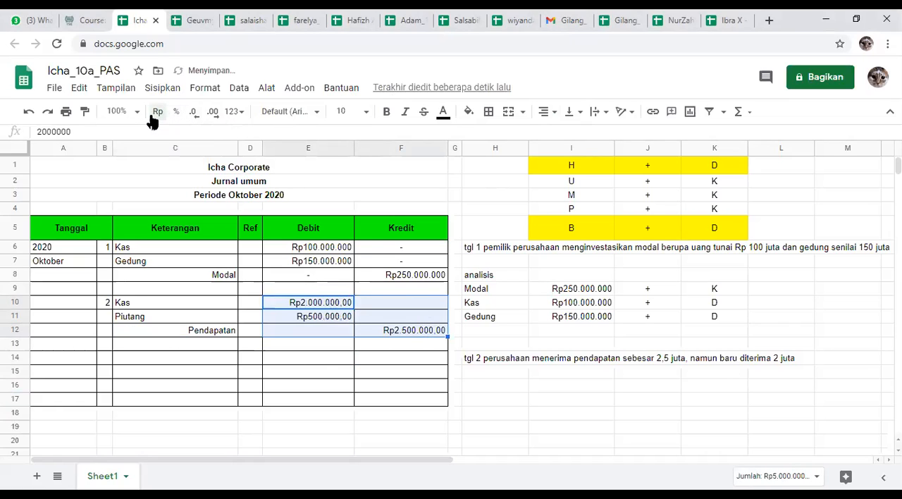
double_click(193, 114)
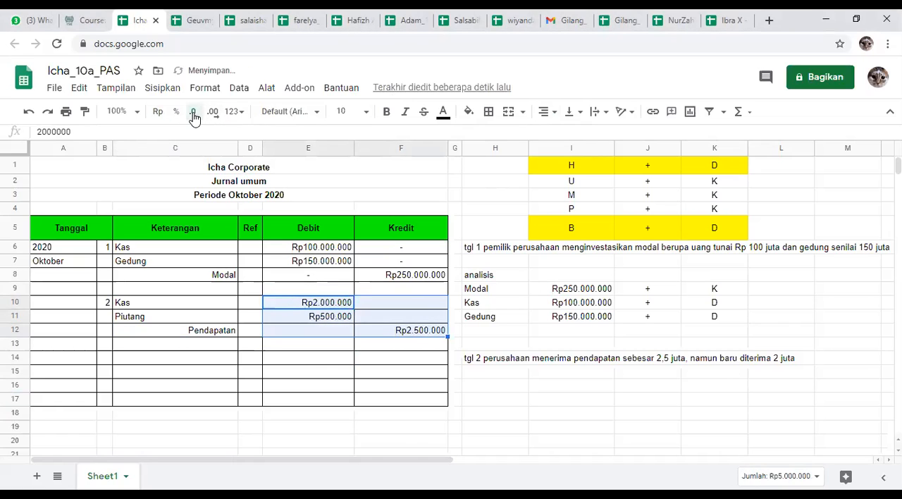
click(716, 430)
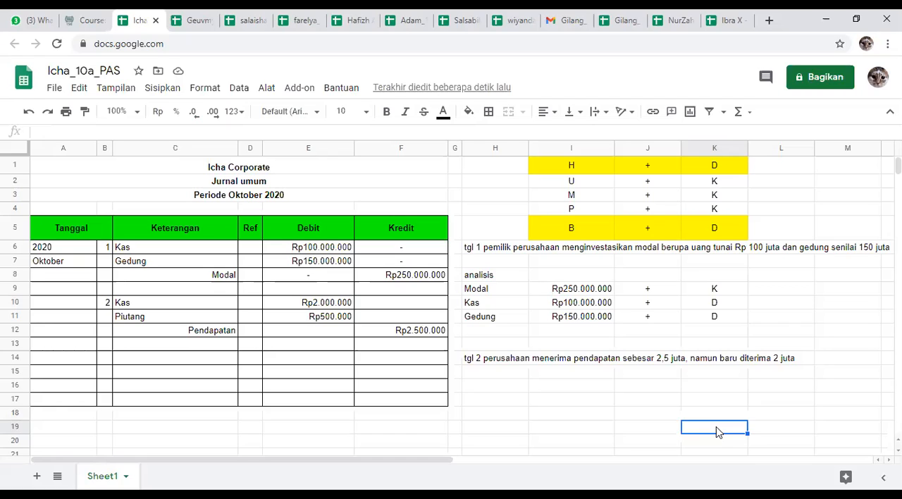
click(481, 400)
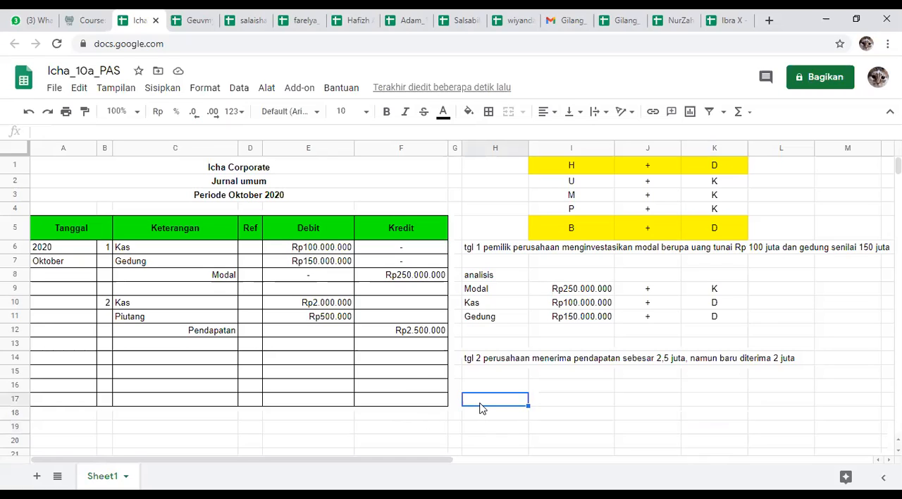